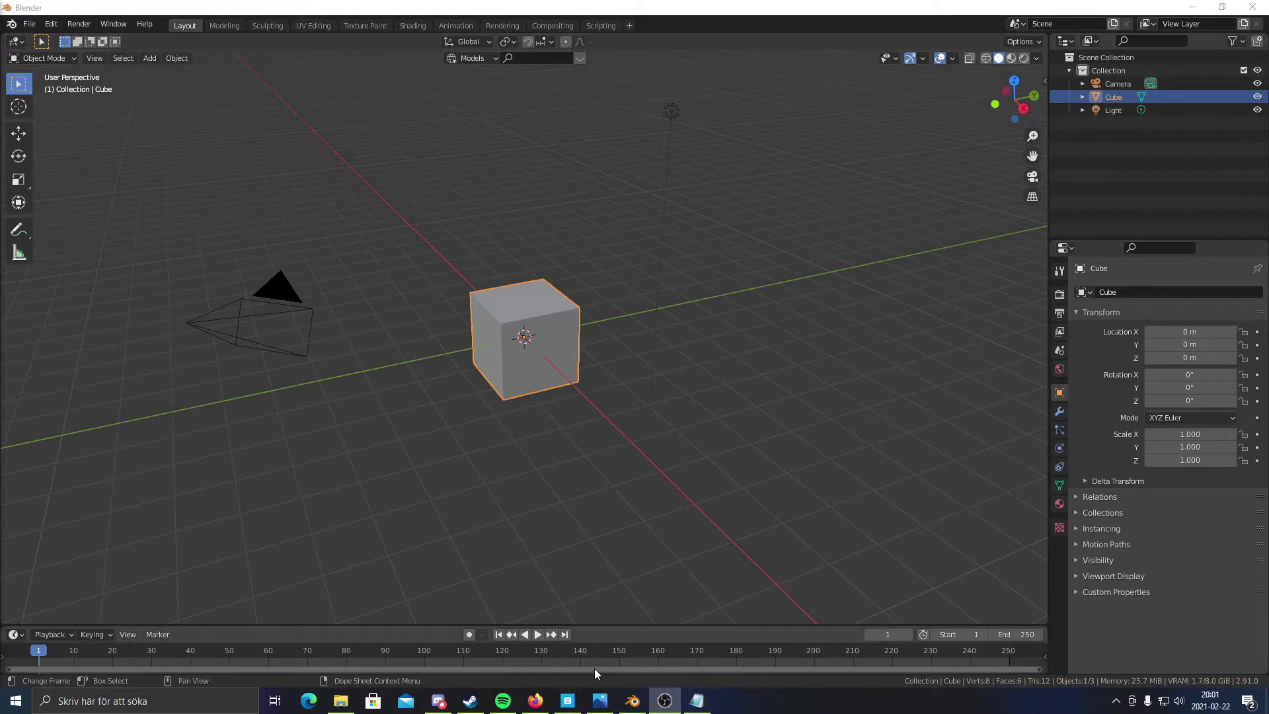
- View the Modular Tree release page on GitHub in the browser and return to Blender
click(535, 702)
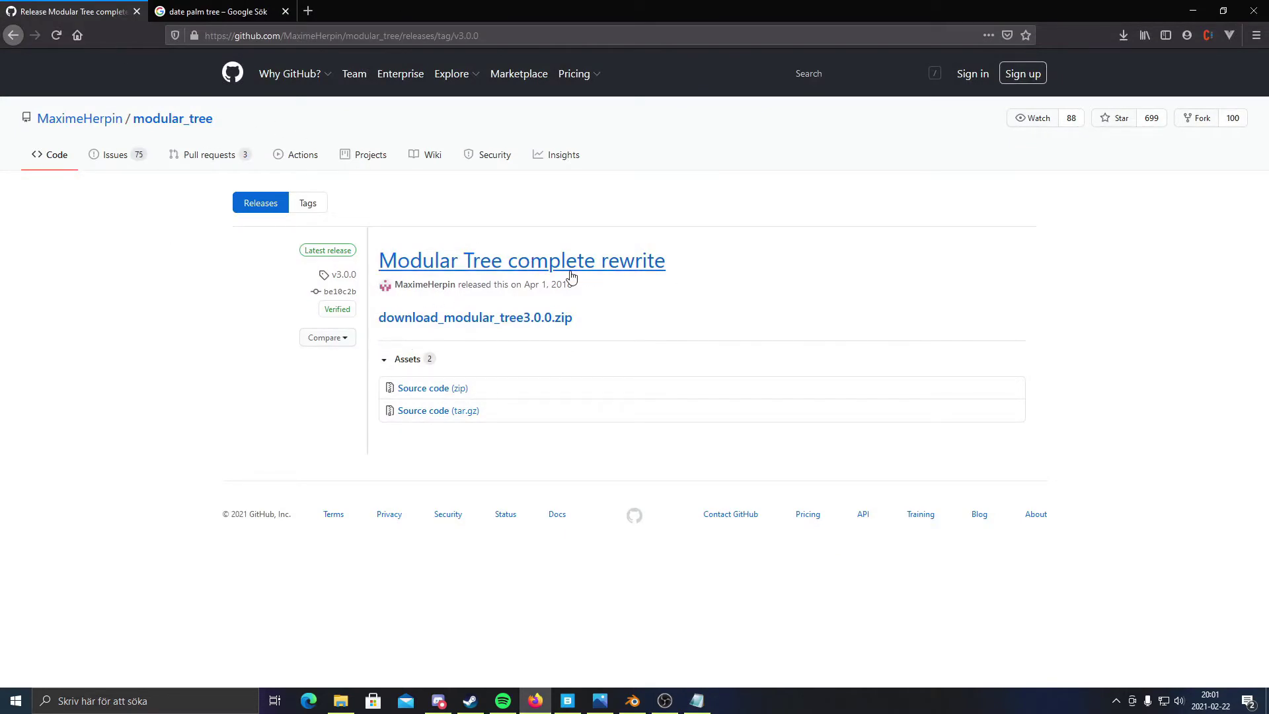
click(1192, 11)
middle_drag(541, 384, 633, 378)
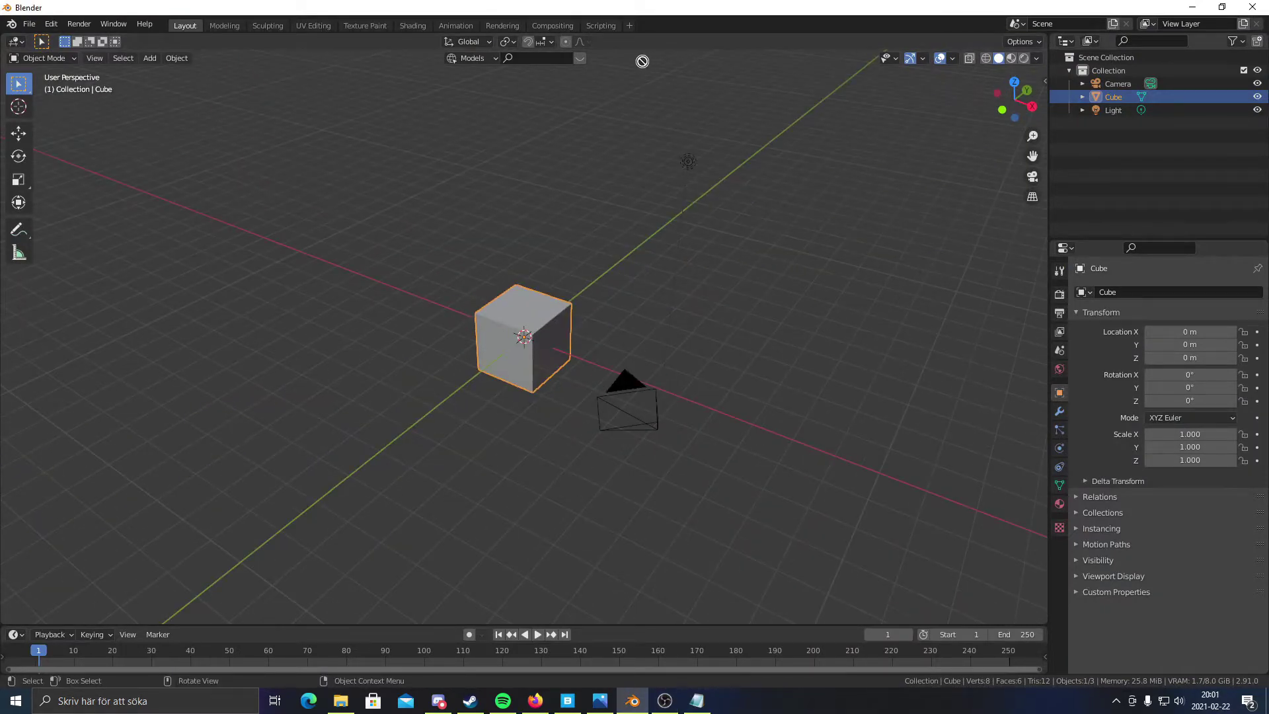
- Open an Mtree node editor in a new area beside the 3D viewport and create a new node tree
drag(642, 62, 651, 61)
drag(1043, 37, 465, 50)
click(486, 44)
click(524, 153)
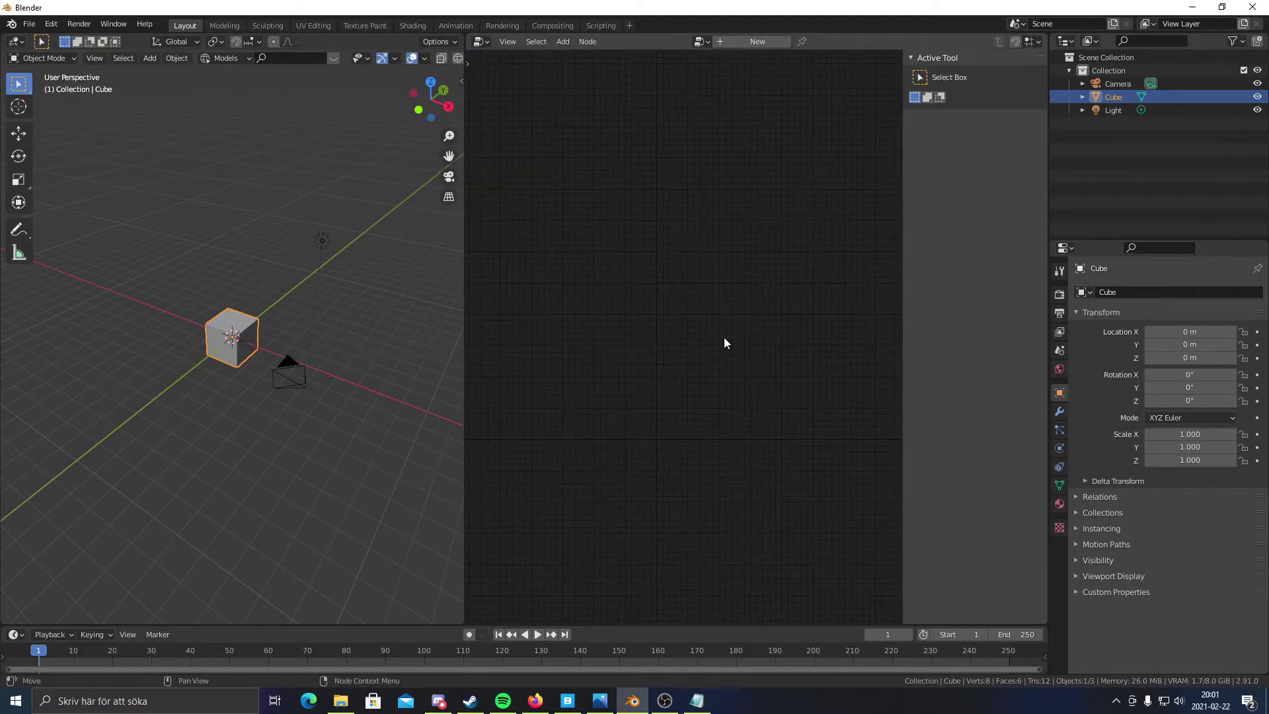
click(750, 43)
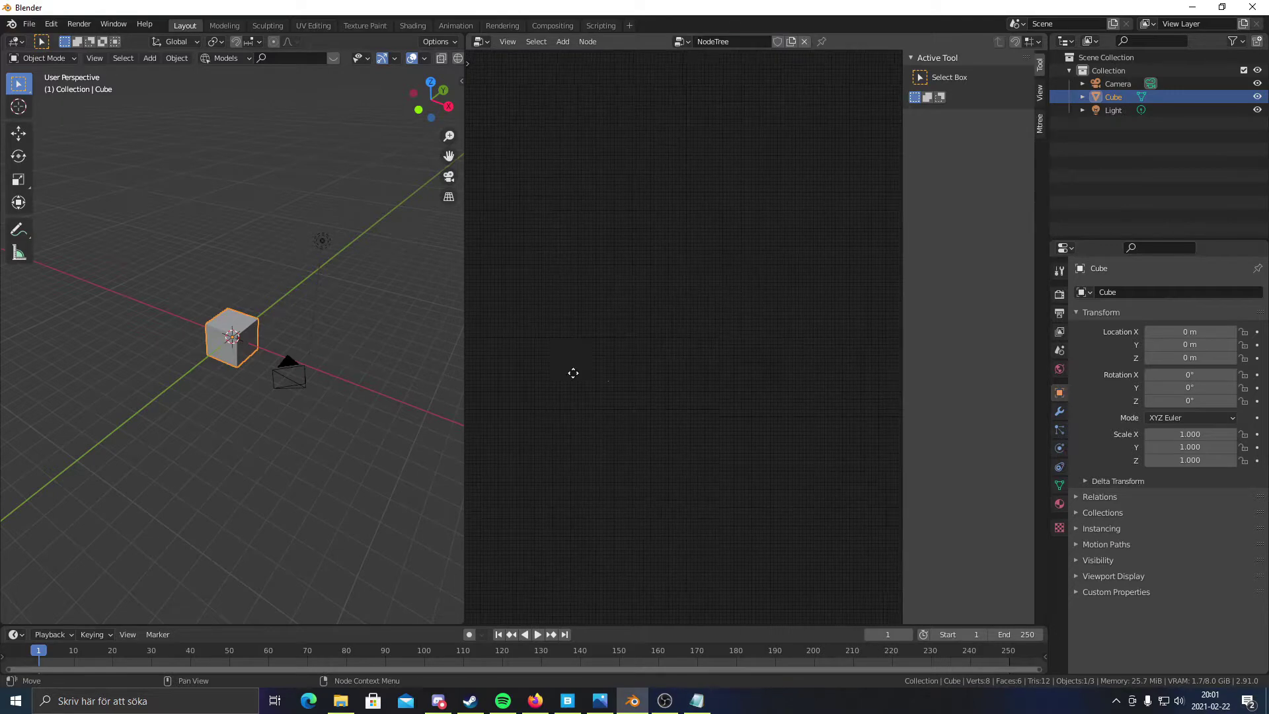
- Load the Mtree default tree preset and move the Tree parameters node closer to the Branch Node
click(1039, 124)
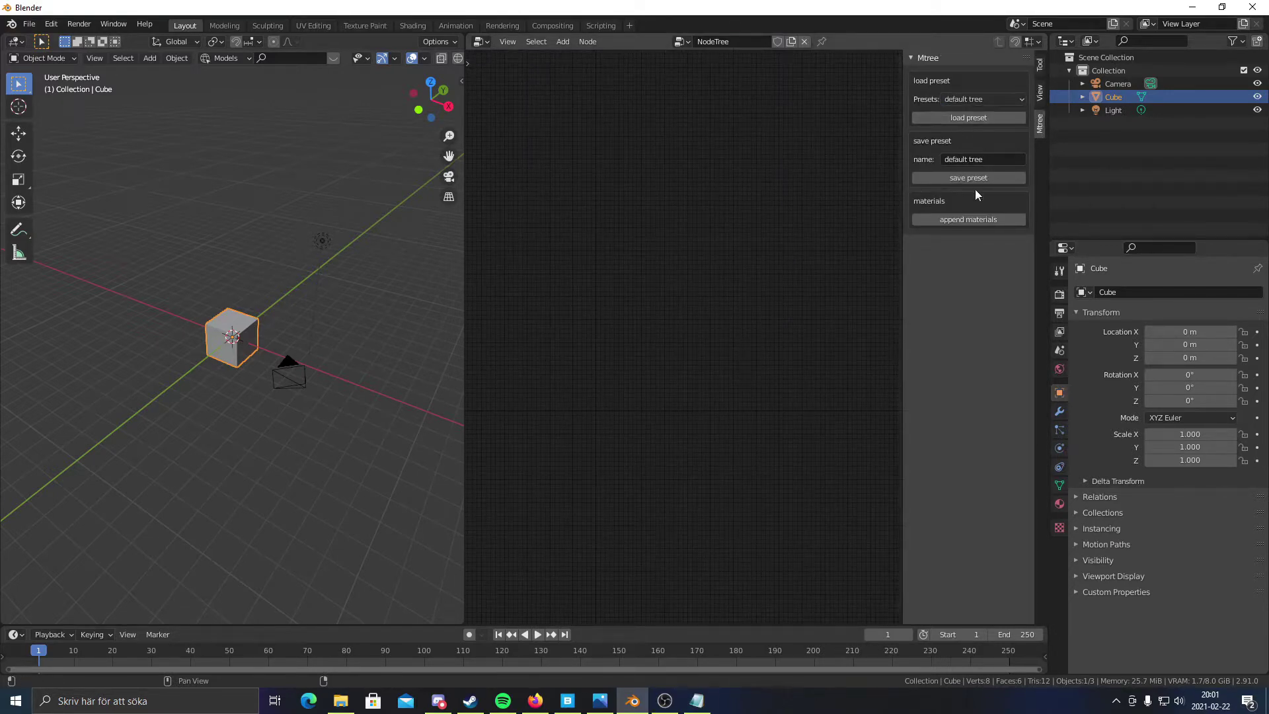
click(953, 118)
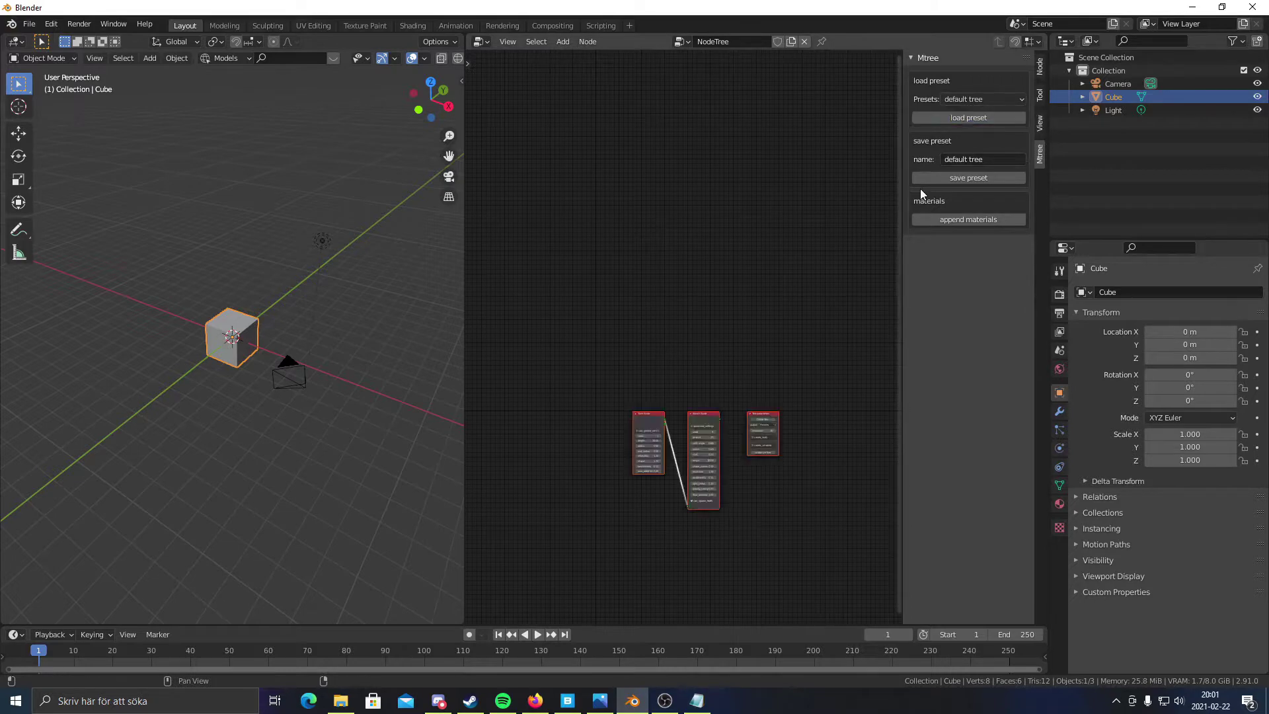
scroll(740, 516, up, 4)
scroll(740, 456, up, 2)
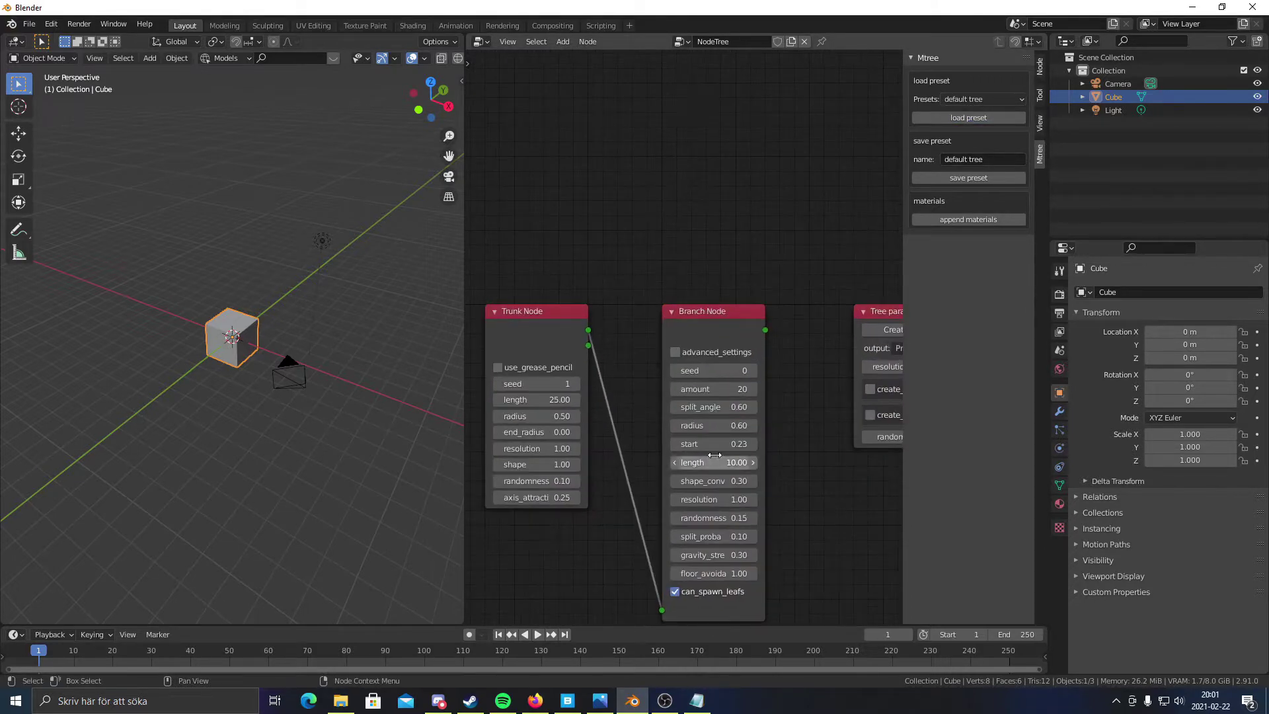
middle_drag(700, 471, 661, 380)
middle_drag(730, 194, 610, 272)
click(782, 326)
key(g)
click(734, 418)
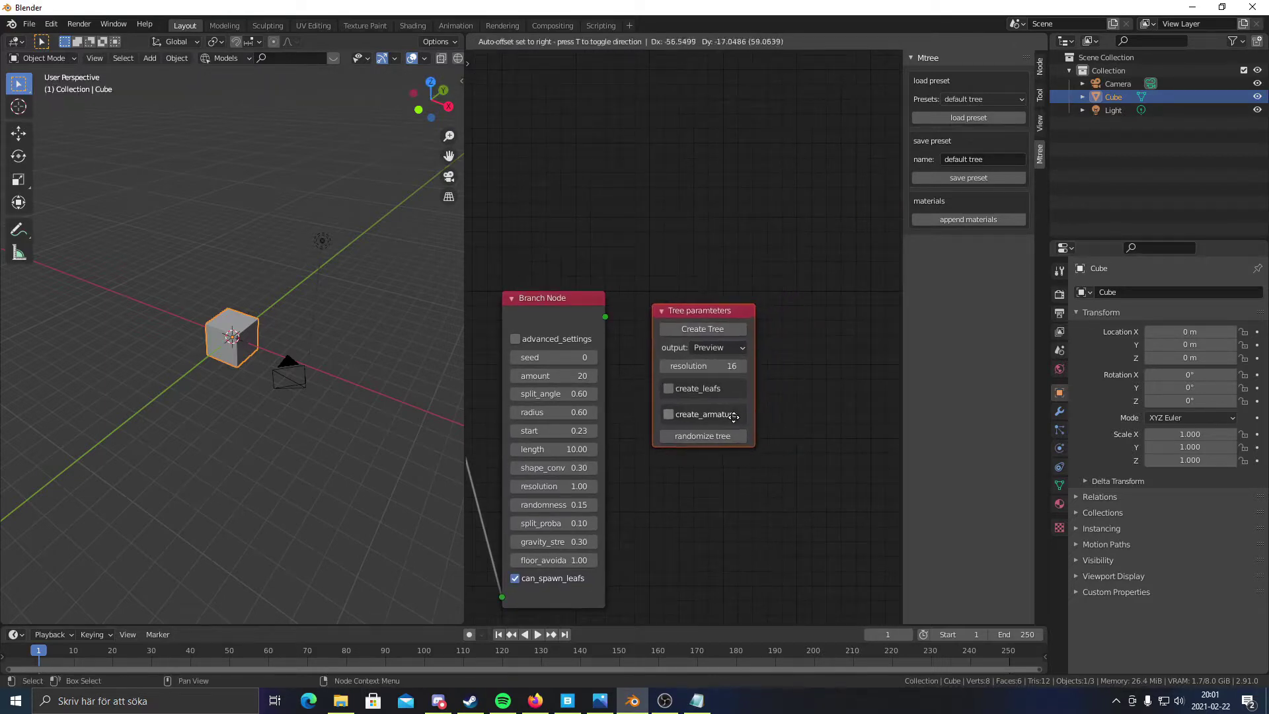
- Delete the Branch Node from the node tree, keeping the Trunk Node and the Tree parameters node
scroll(732, 418, down, 2)
middle_drag(654, 459, 721, 467)
drag(604, 268, 666, 385)
click(592, 220)
drag(592, 220, 684, 438)
key(x)
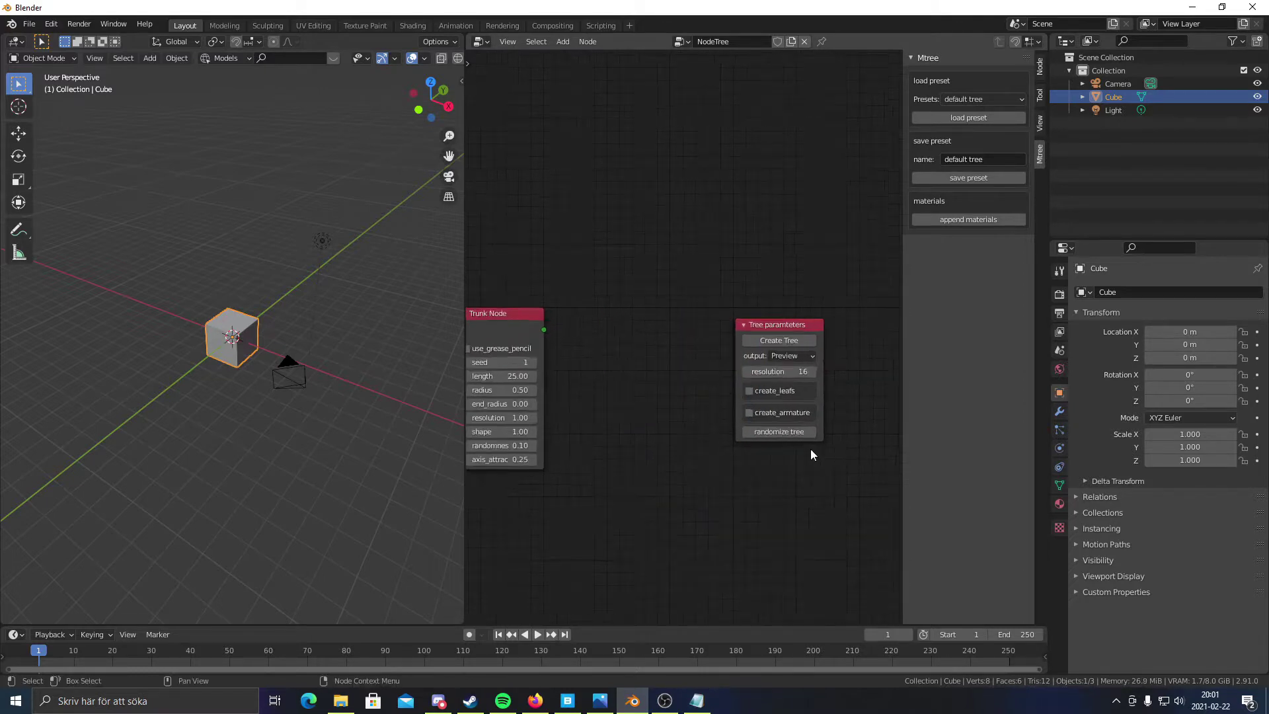
- Create the tree from the Tree parameters node and delete the default cube, camera and light
scroll(709, 376, up, 2)
click(695, 360)
middle_drag(274, 365, 256, 420)
key(Delete)
- Shorten the Trunk Node's length to about 10.69 and update the tree
scroll(249, 387, up, 7)
scroll(182, 346, down, 5)
scroll(255, 419, down, 3)
scroll(265, 357, up, 4)
middle_drag(675, 506, 734, 475)
scroll(733, 475, down, 1)
scroll(733, 474, down, 5)
middle_drag(634, 485, 749, 525)
scroll(668, 426, up, 4)
drag(601, 423, 588, 422)
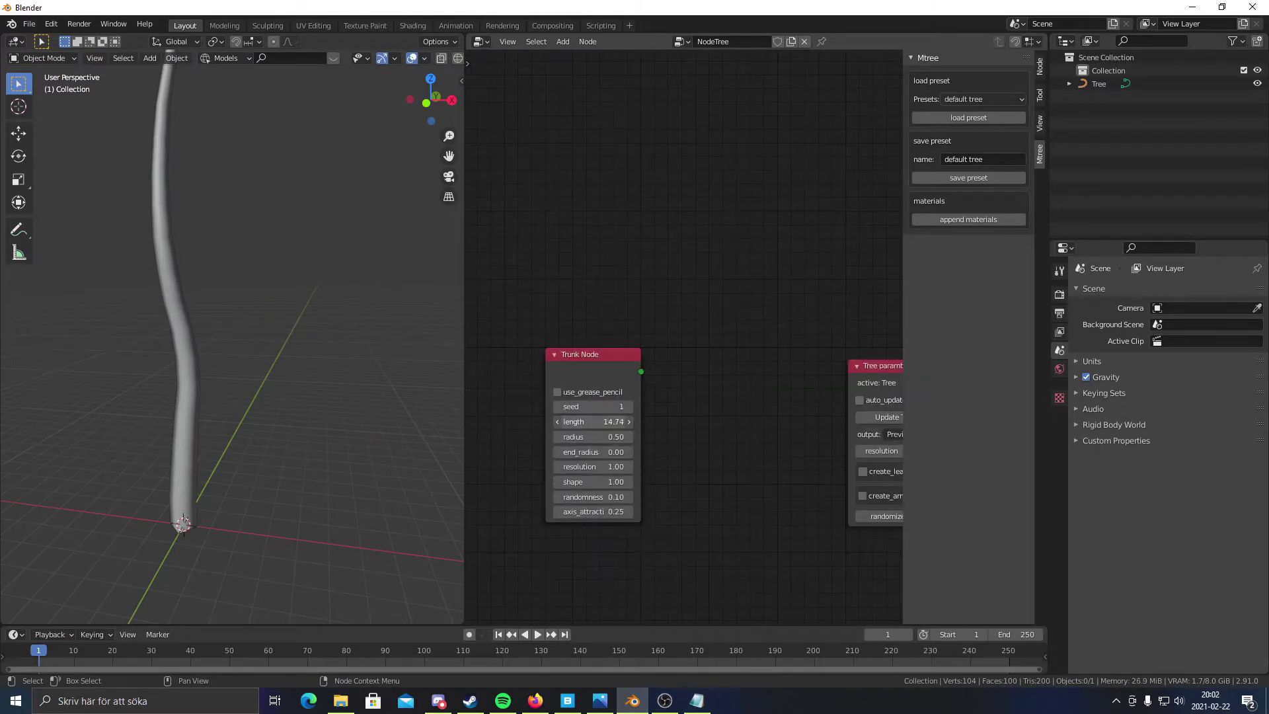
middle_drag(796, 446, 649, 458)
click(821, 420)
scroll(713, 444, up, 3)
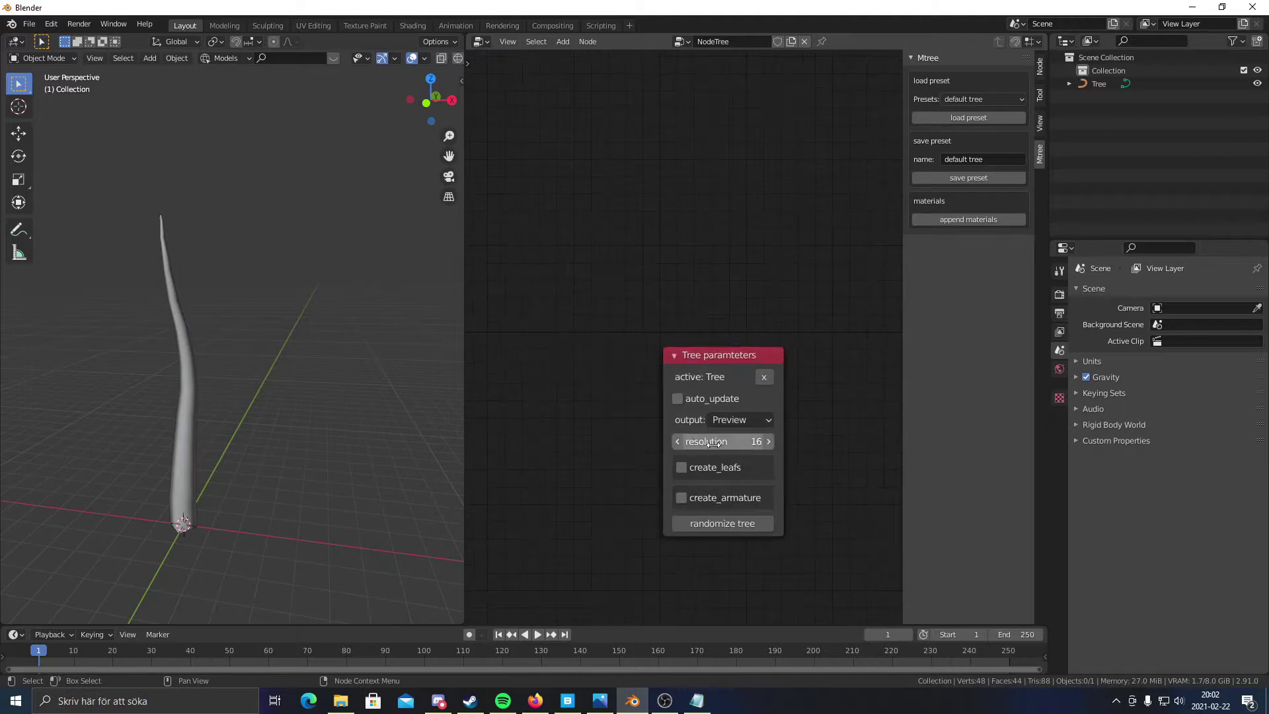
- Enable auto_update for the tree and set the Trunk Node's shape to 1.93 and end_radius to 0.18
click(678, 399)
middle_drag(370, 456, 256, 497)
scroll(593, 472, up, 1)
middle_drag(641, 456, 710, 444)
middle_drag(334, 454, 291, 460)
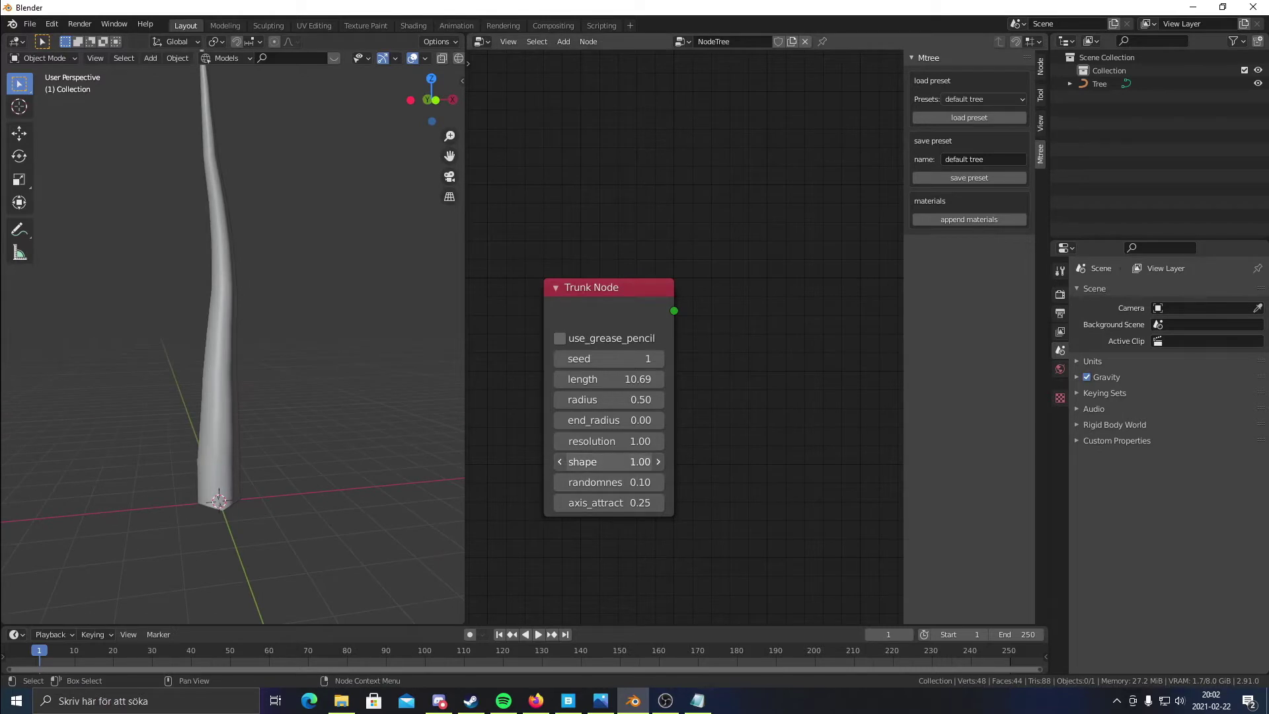
drag(608, 461, 630, 421)
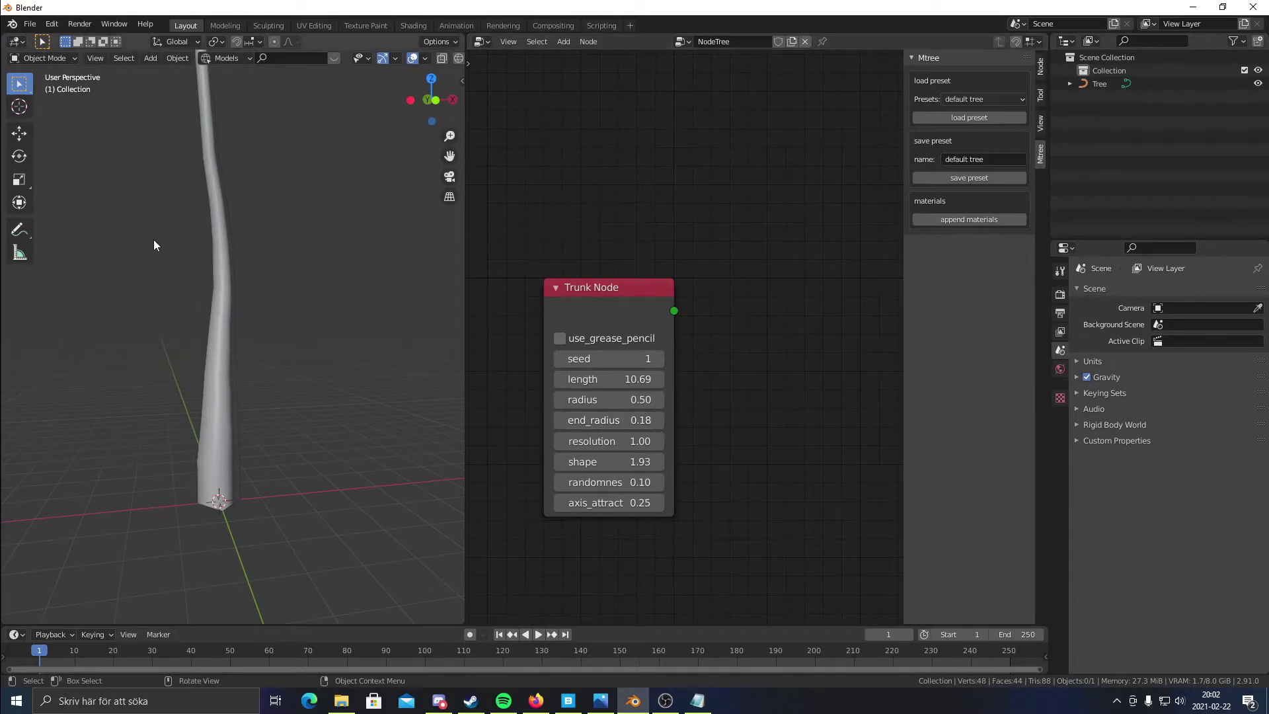
scroll(152, 240, down, 3)
scroll(694, 431, up, 3)
middle_drag(268, 339, 274, 384)
scroll(274, 383, up, 1)
- Set the Trunk Node's length to 8.77
middle_drag(682, 408, 379, 449)
ctrl+scroll(684, 383, left, 5)
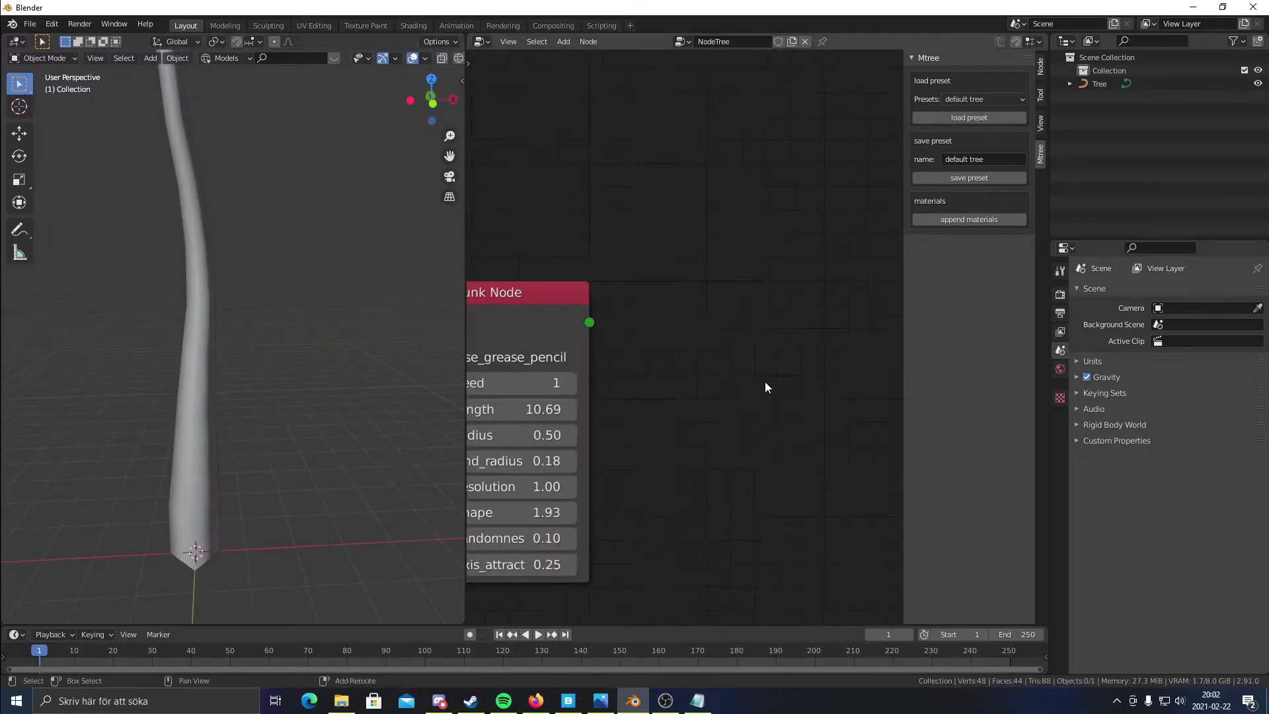
drag(621, 405, 581, 404)
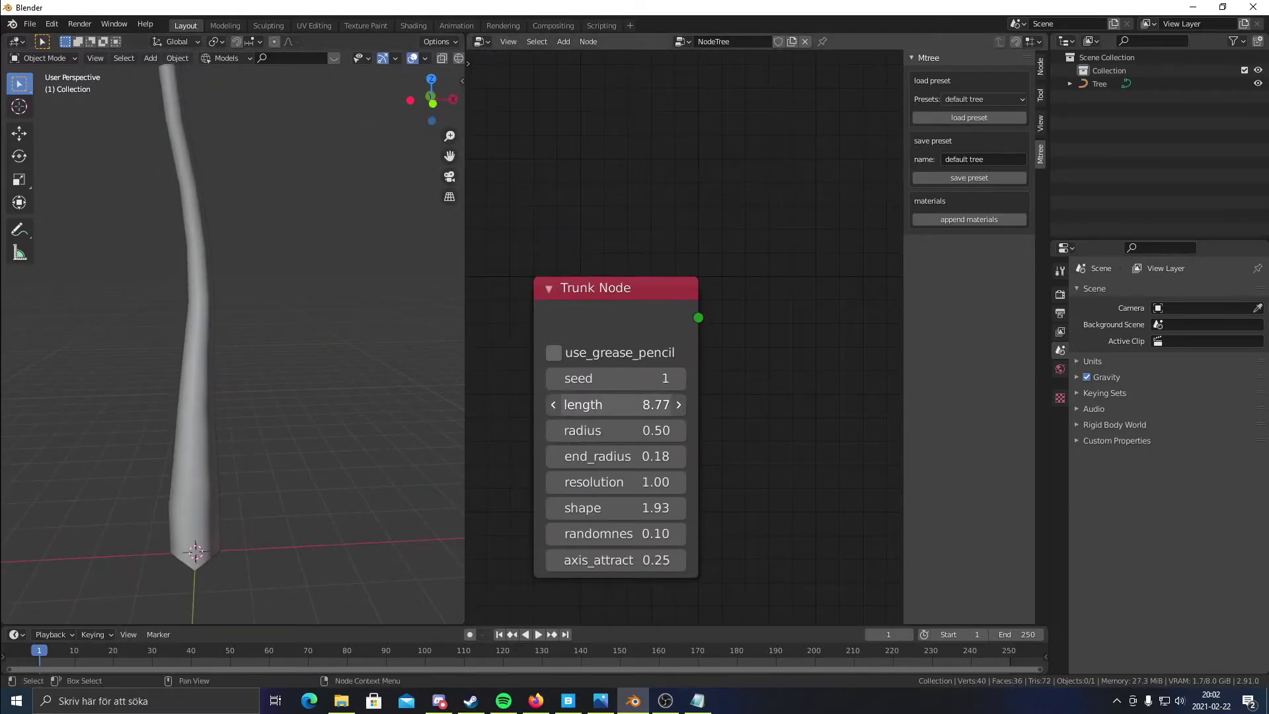
scroll(295, 378, down, 5)
mouse_move(295, 378)
middle_down()
mouse_move(276, 363)
mouse_move(298, 362)
middle_up()
- Switch the tree's output to Final in the Tree parameters node
middle_drag(618, 396, 608, 395)
ctrl+scroll(608, 395, right, 5)
scroll(261, 377, up, 4)
click(784, 409)
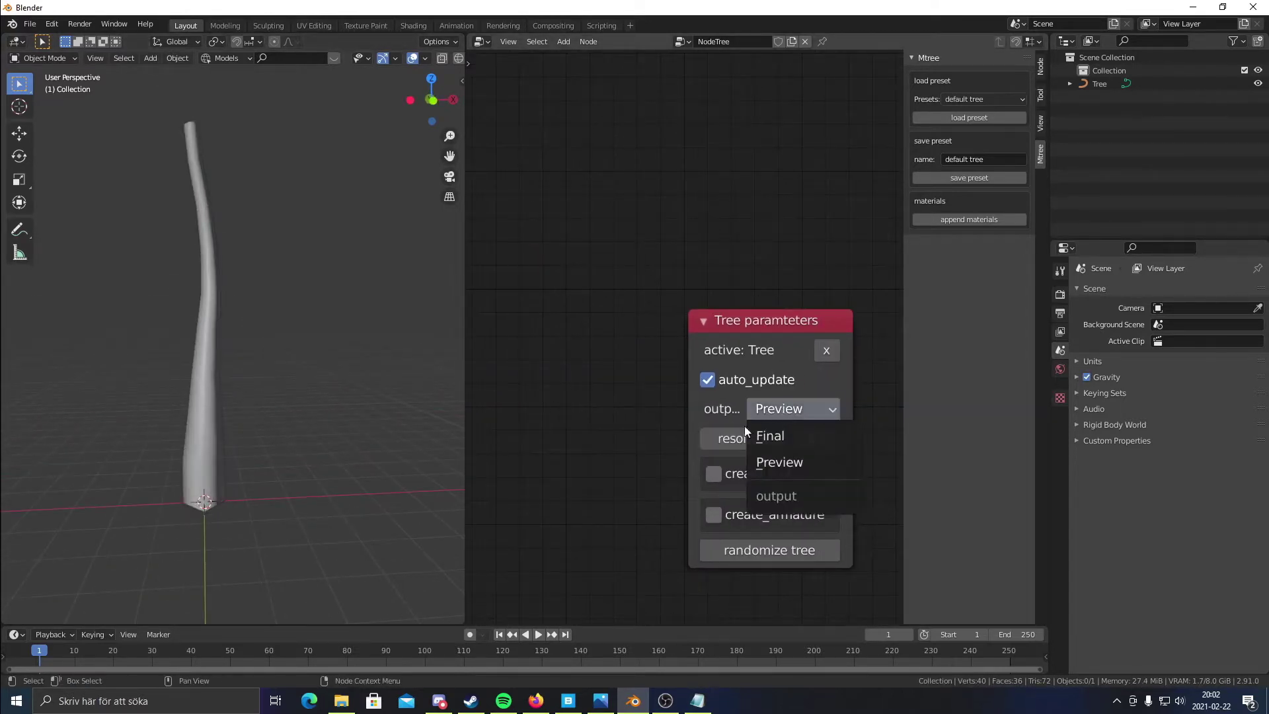
click(770, 436)
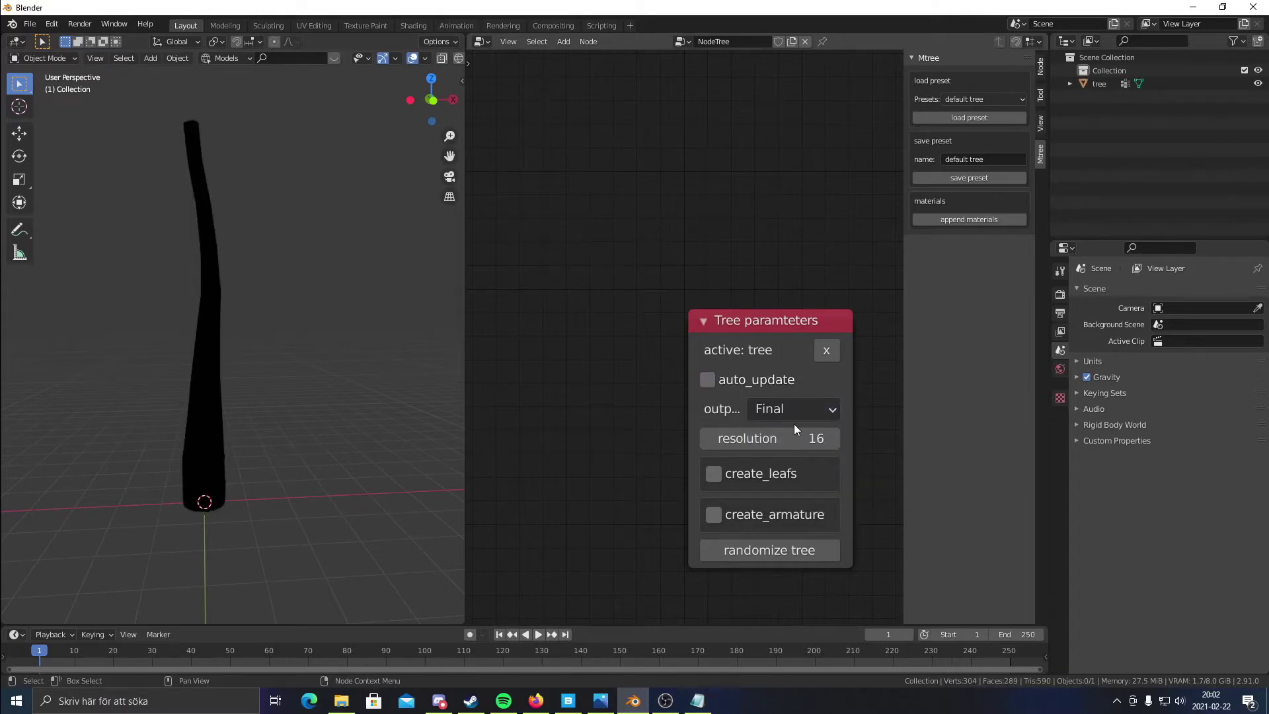
middle_drag(236, 316, 132, 318)
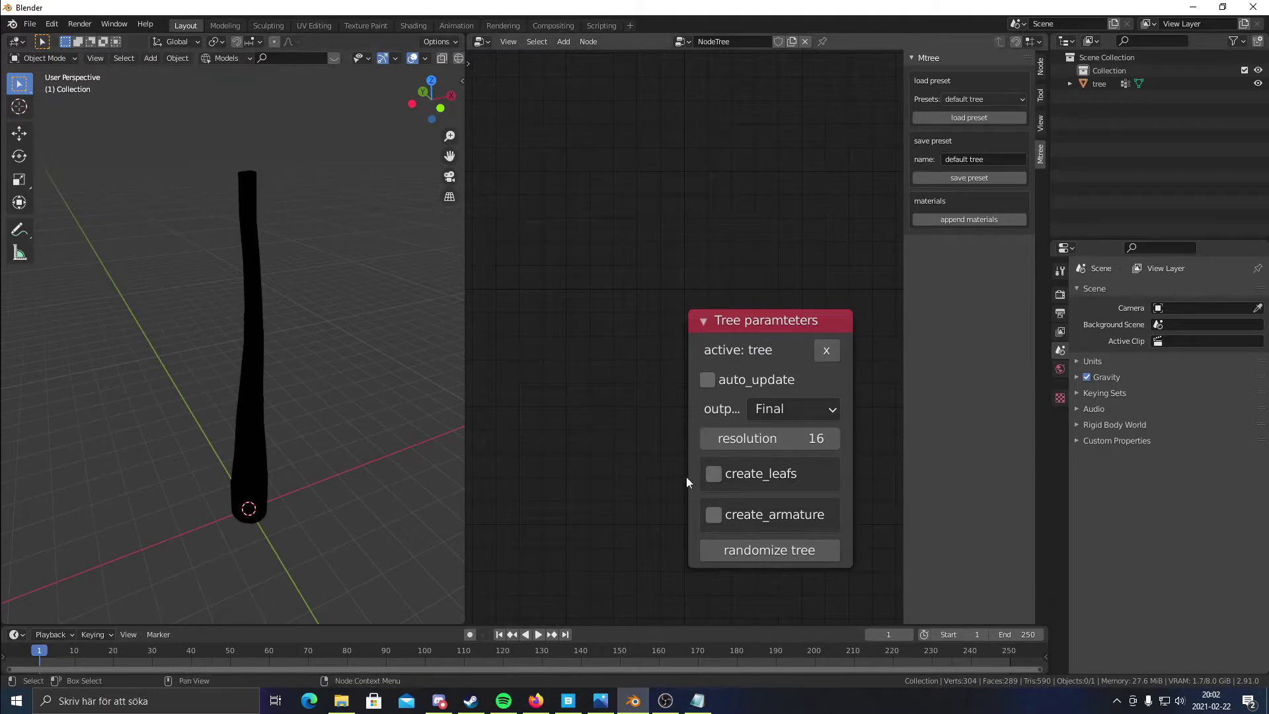
- Lower the tree's resolution to 15 and return it to 16, updating the tree after each change
click(712, 438)
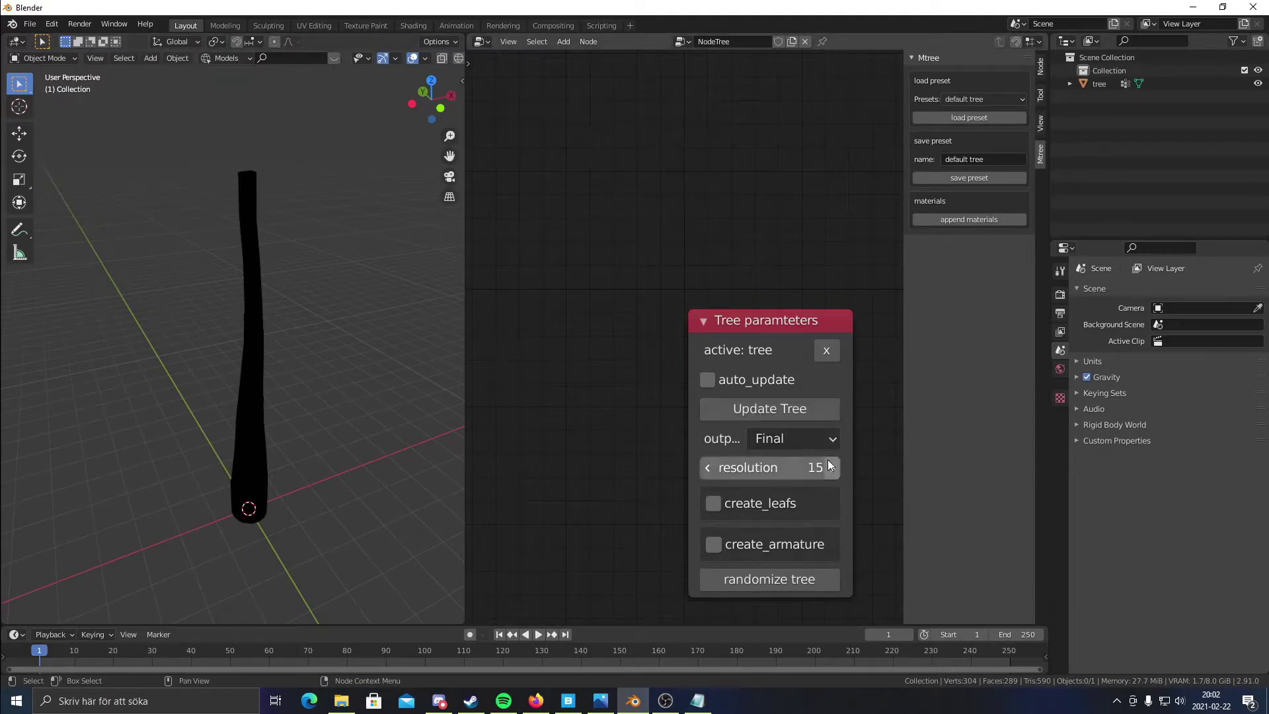
click(823, 411)
click(830, 439)
click(769, 407)
scroll(327, 420, down, 4)
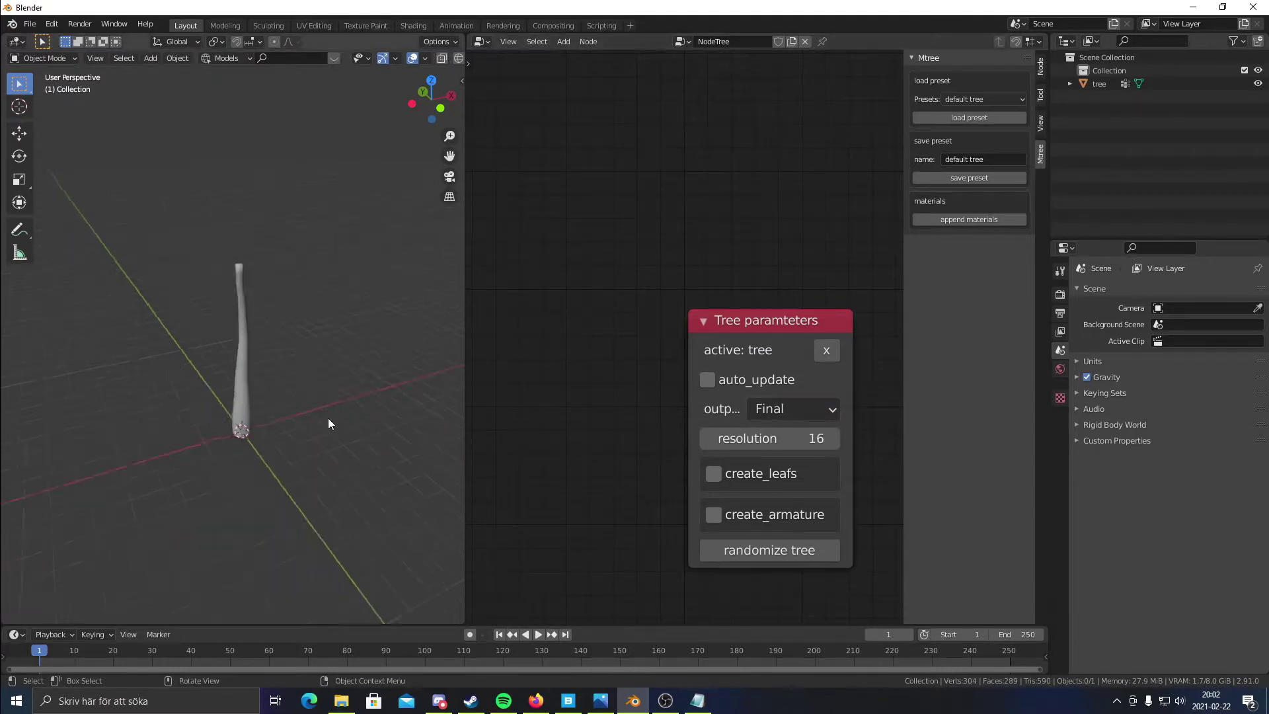
scroll(288, 399, up, 7)
middle_drag(328, 420, 320, 358)
scroll(319, 358, down, 3)
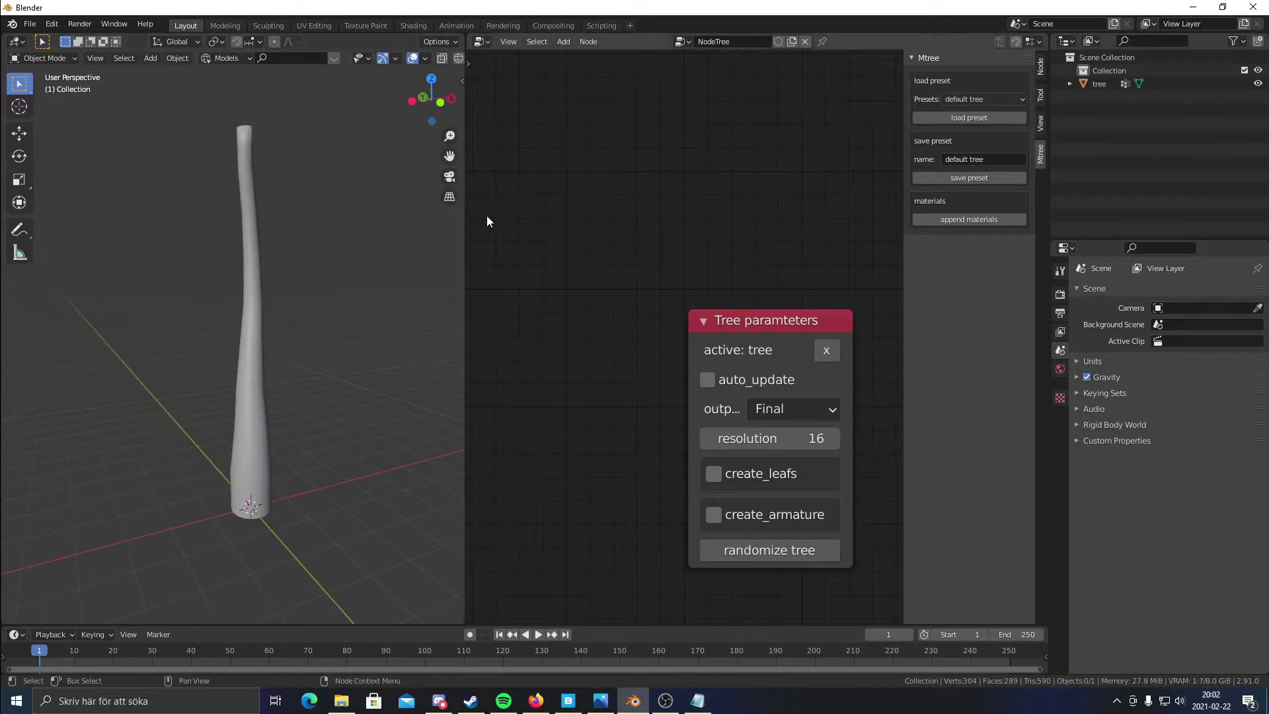
- Widen the 3D viewport area at the expense of the node editor
drag(465, 221, 730, 264)
scroll(462, 355, down, 4)
middle_drag(438, 358, 379, 378)
- Add an ico sphere mesh at the base of the trunk
key(shift+a)
mouse_move(369, 387)
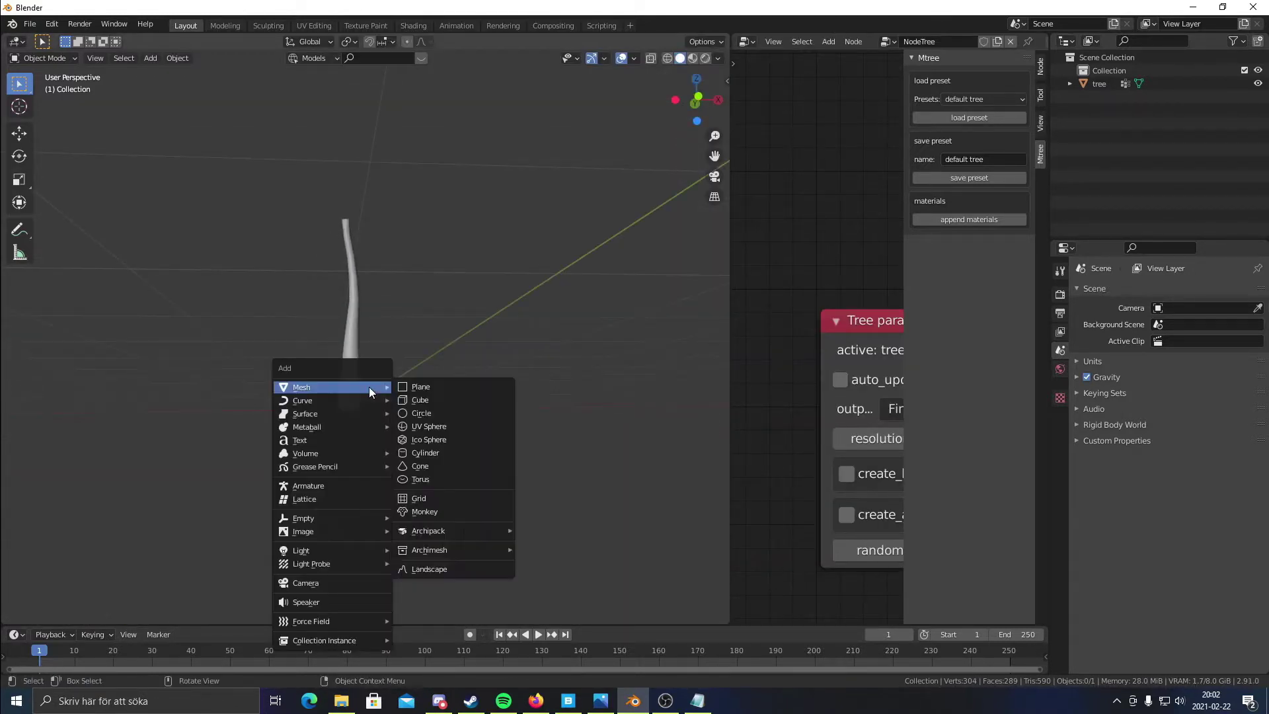
click(474, 441)
middle_drag(479, 342, 461, 473)
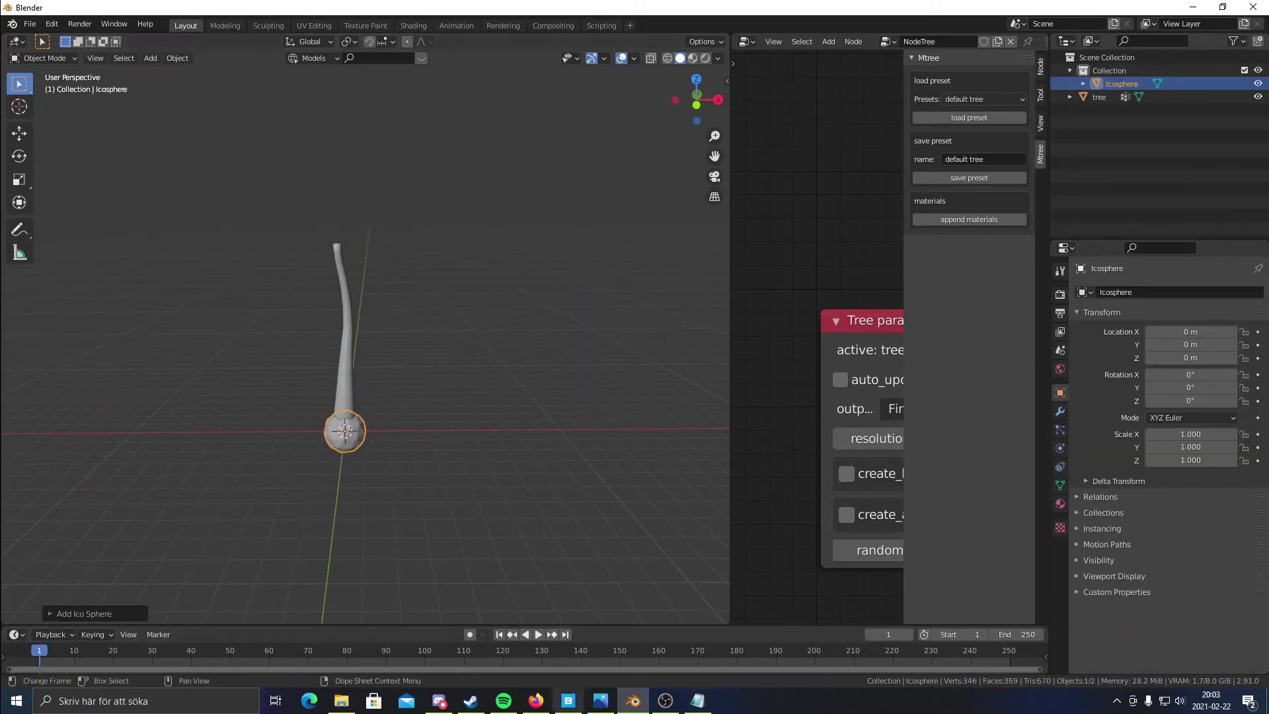
- Look at the date palm tree reference photo in the browser and return to Blender
click(536, 701)
click(210, 12)
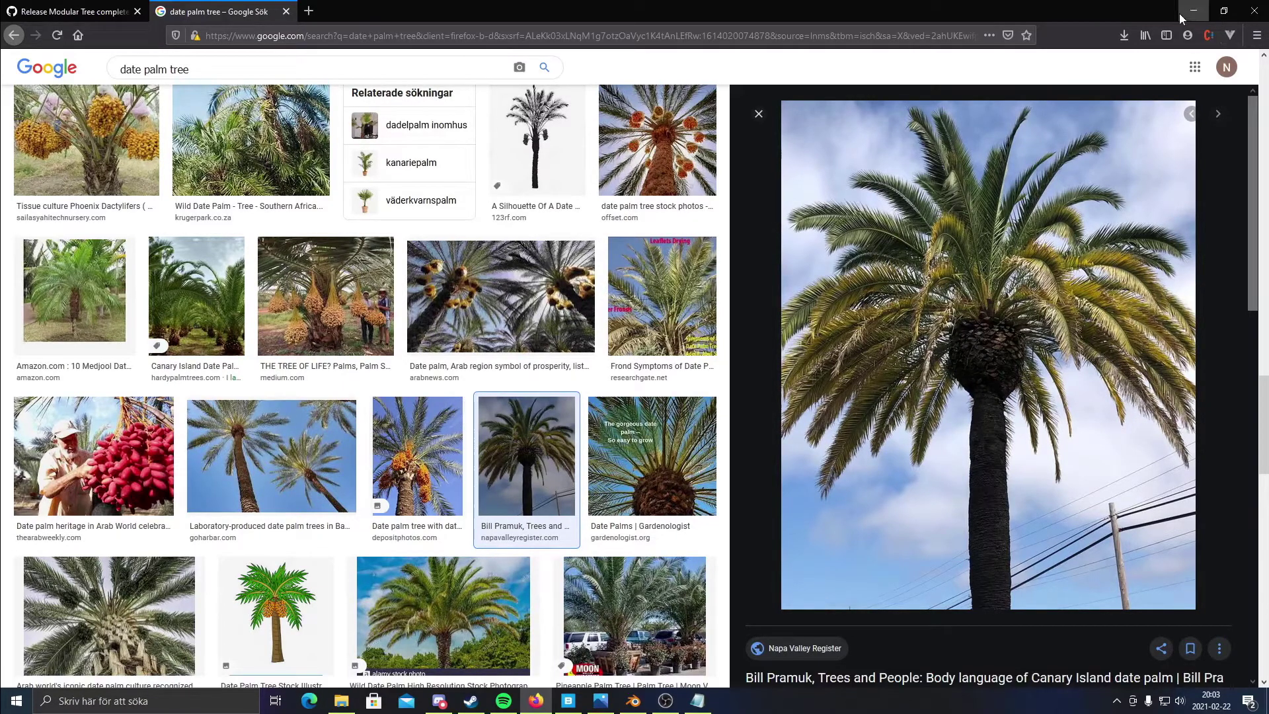
click(634, 701)
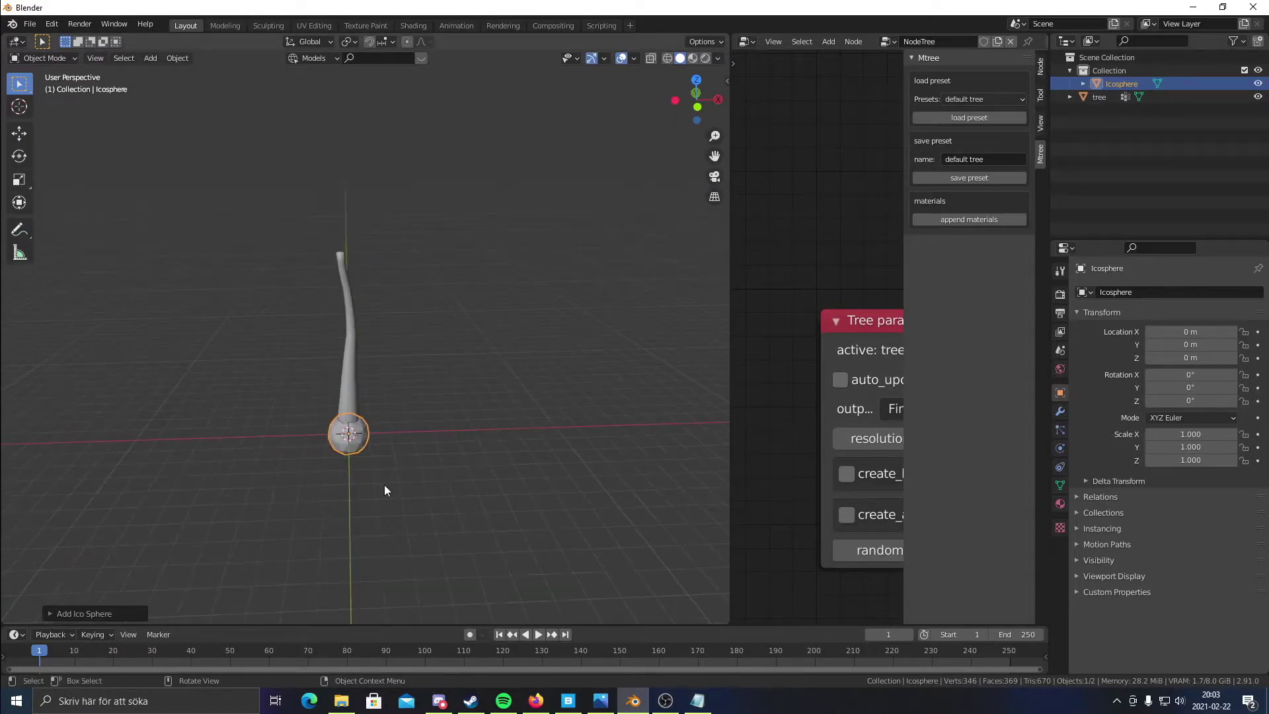
- Delete the ico sphere and add a new one with 4 subdivisions
key(Delete)
key(shift+a)
mouse_move(345, 419)
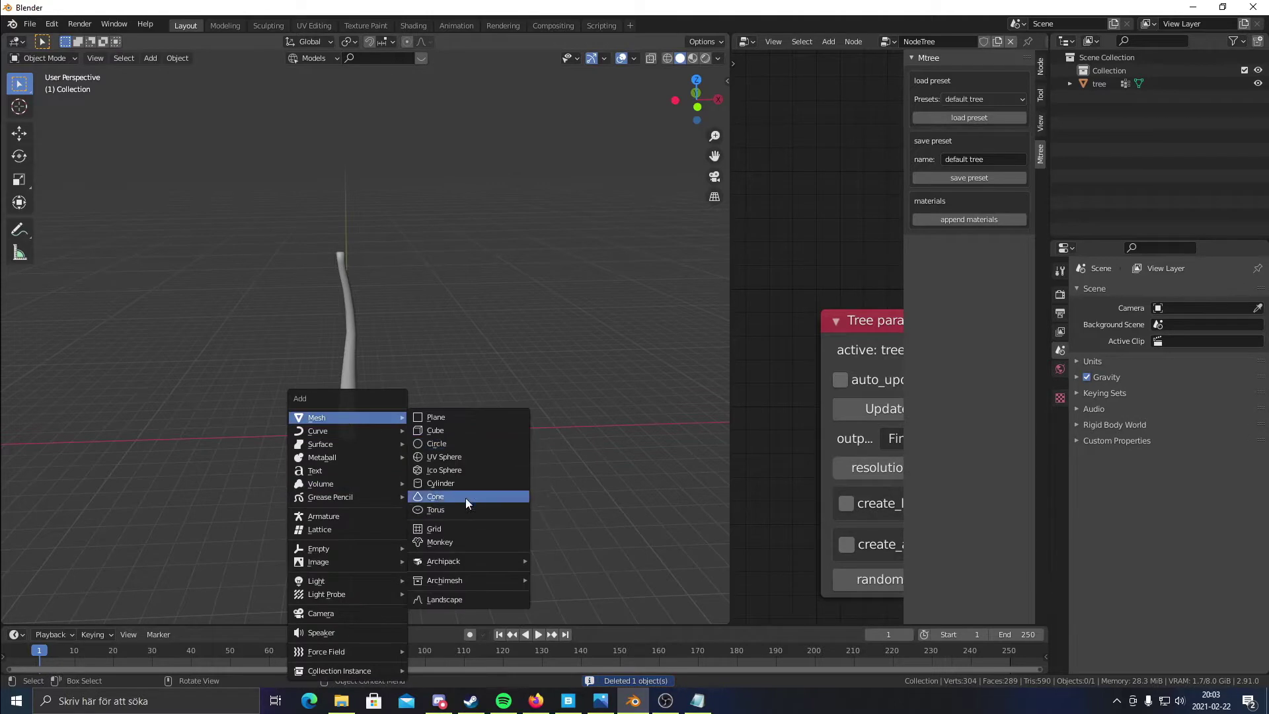
click(450, 470)
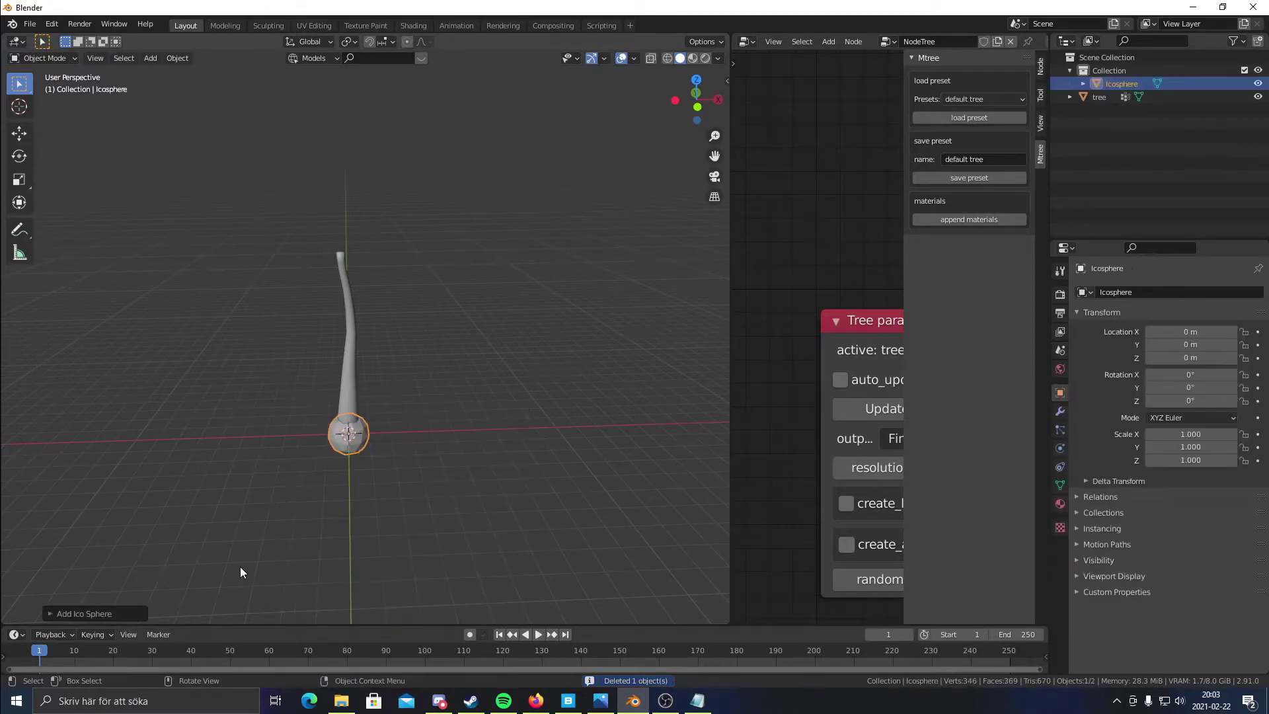
click(50, 613)
scroll(378, 460, up, 3)
scroll(378, 460, up, 4)
drag(170, 484, 197, 484)
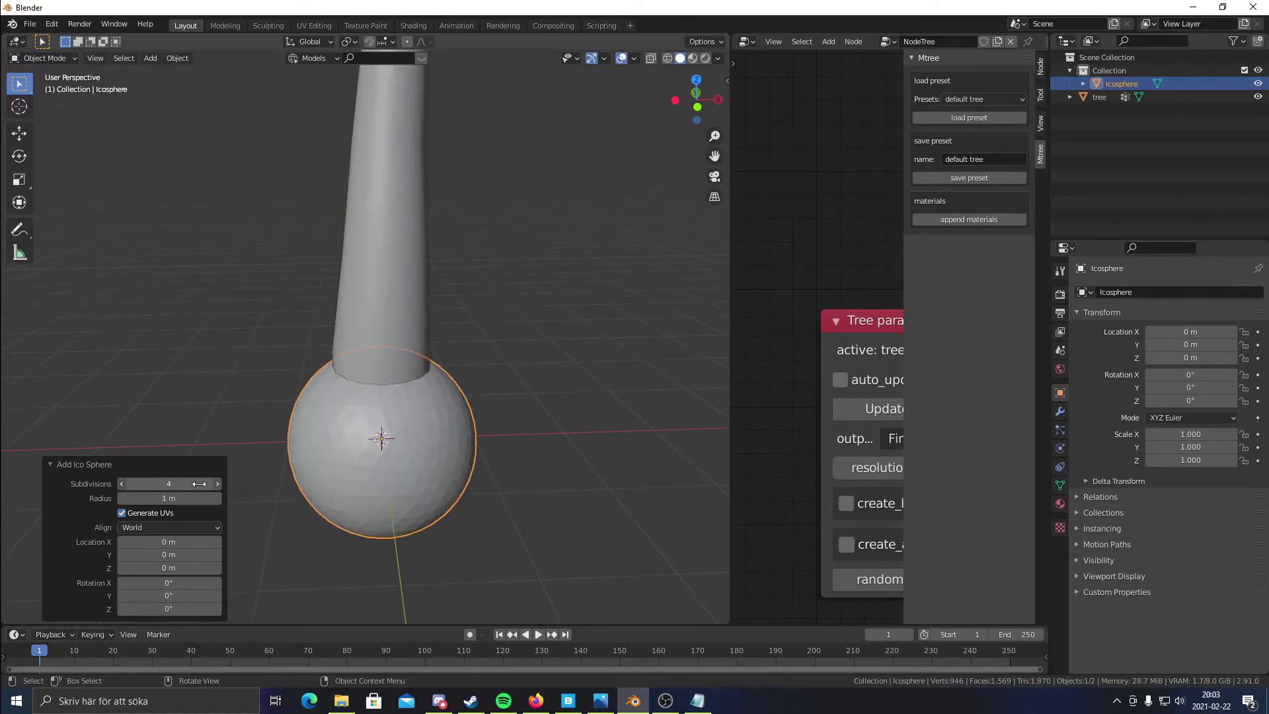
- Raise the ico sphere along Z and position it on the top of the trunk
scroll(559, 420, down, 5)
middle_drag(559, 421, 495, 411)
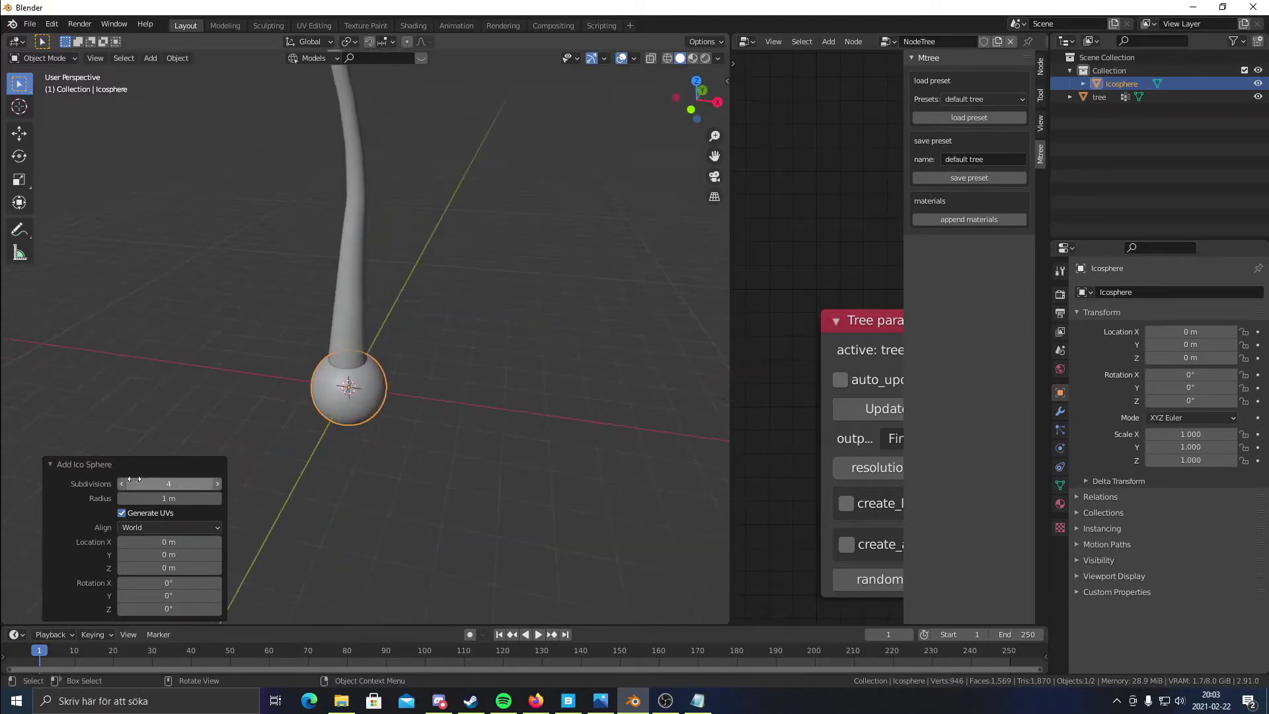
middle_drag(317, 443, 405, 458)
key(g)
key(z)
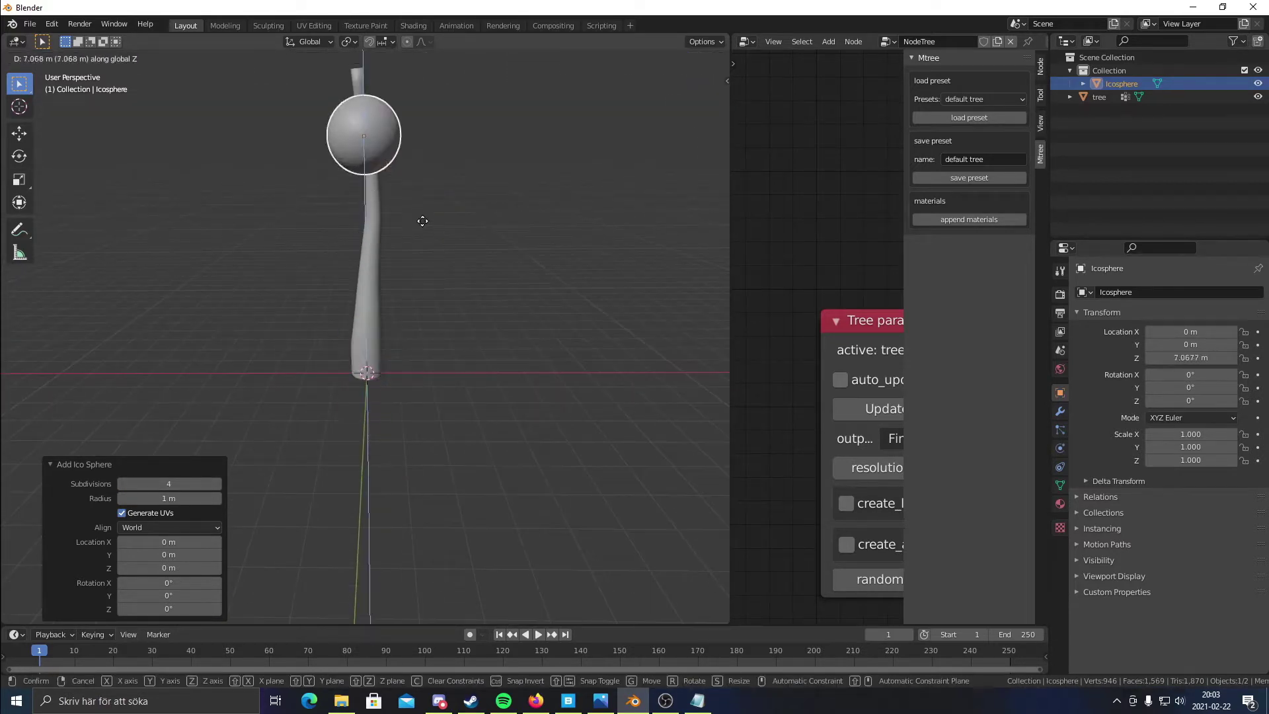
click(415, 152)
middle_drag(442, 101, 392, 219)
key(g)
click(468, 259)
key(g)
click(452, 276)
- Scale the ico sphere into an upright egg shape, about 0.67 in X and Y and 0.88 in Z
key(s)
click(444, 253)
key(g)
click(362, 231)
key(s)
key(z)
click(414, 267)
key(s)
click(409, 266)
- Fine-tune the egg-shaped ico sphere's position over the trunk's tip, at a height of about 9.18 m
middle_drag(409, 266, 515, 319)
scroll(437, 325, up, 2)
key(g)
click(453, 332)
key(g)
click(557, 343)
click(557, 339)
scroll(589, 331, down, 3)
click(353, 275)
scroll(379, 288, up, 5)
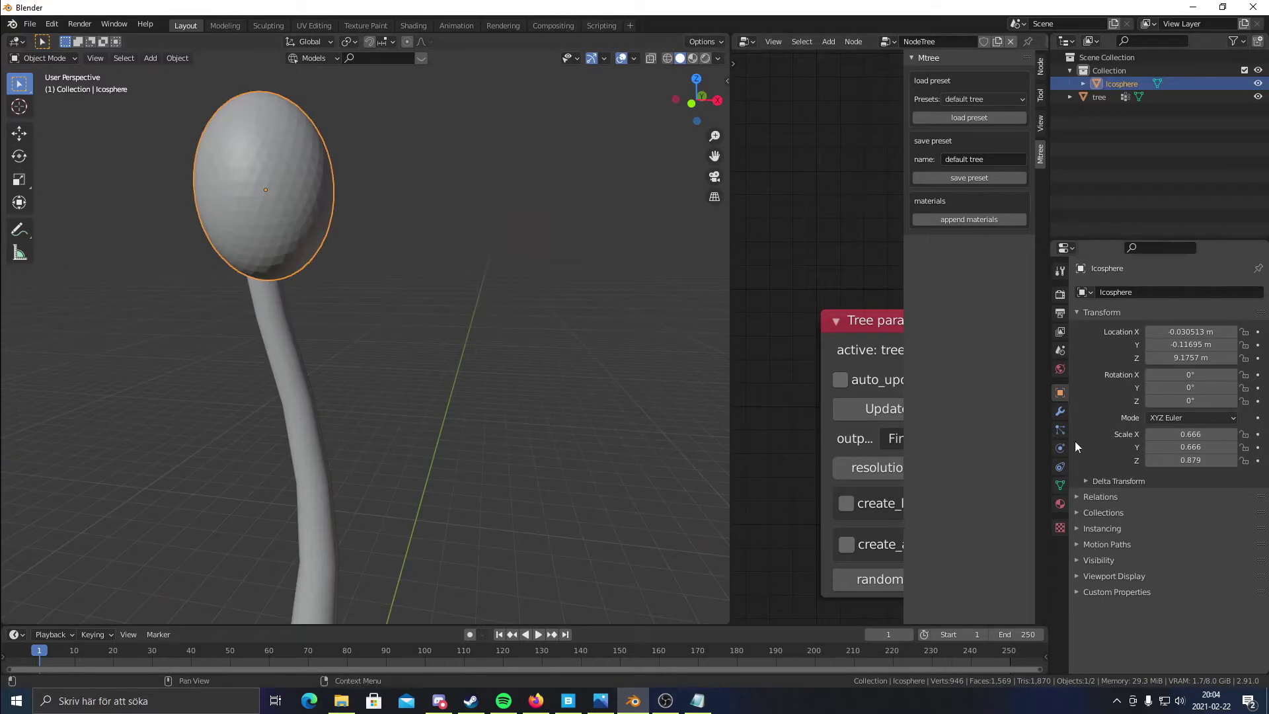
- Add a Displace modifier to the ico sphere and create a new texture for it
click(1062, 414)
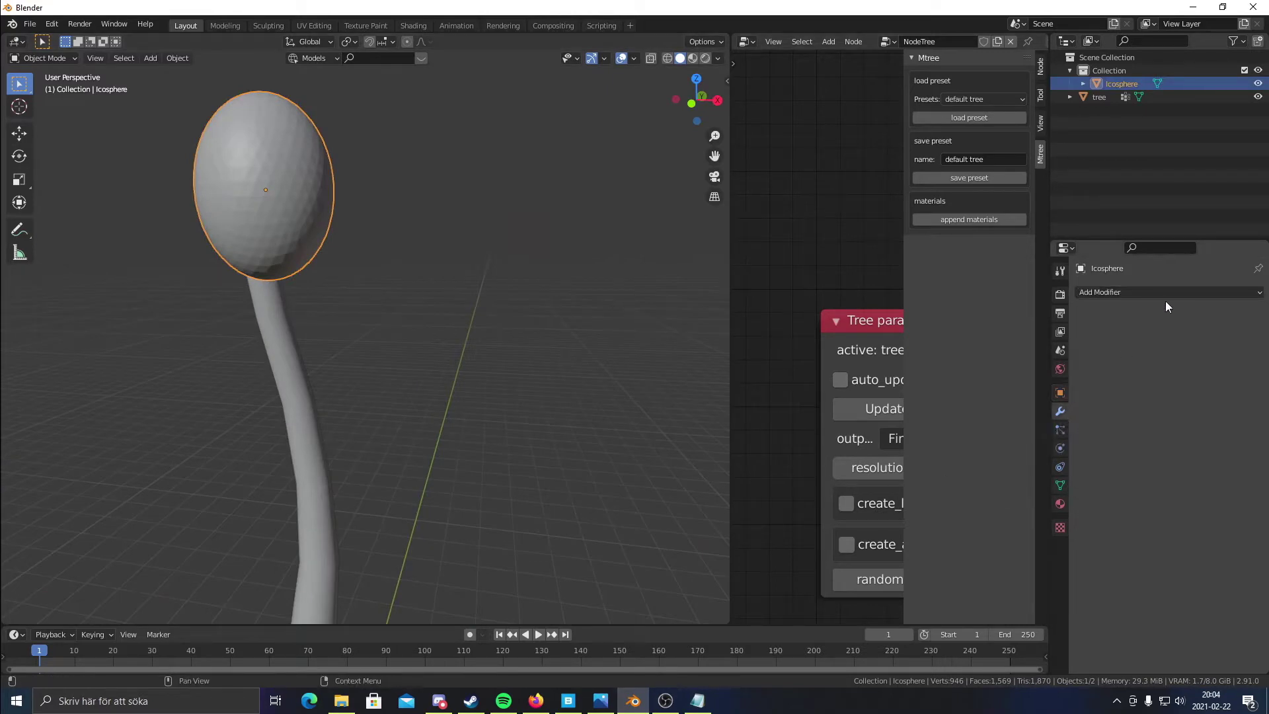
click(1140, 295)
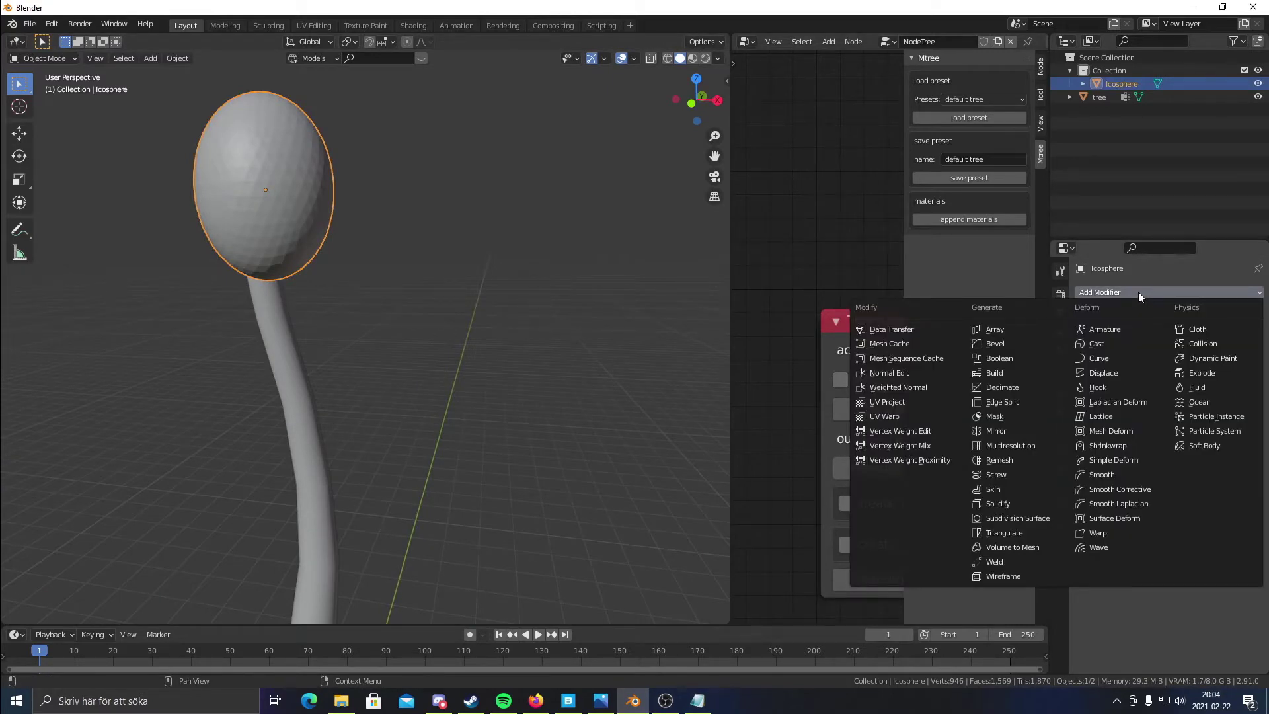
click(1102, 373)
scroll(542, 374, down, 3)
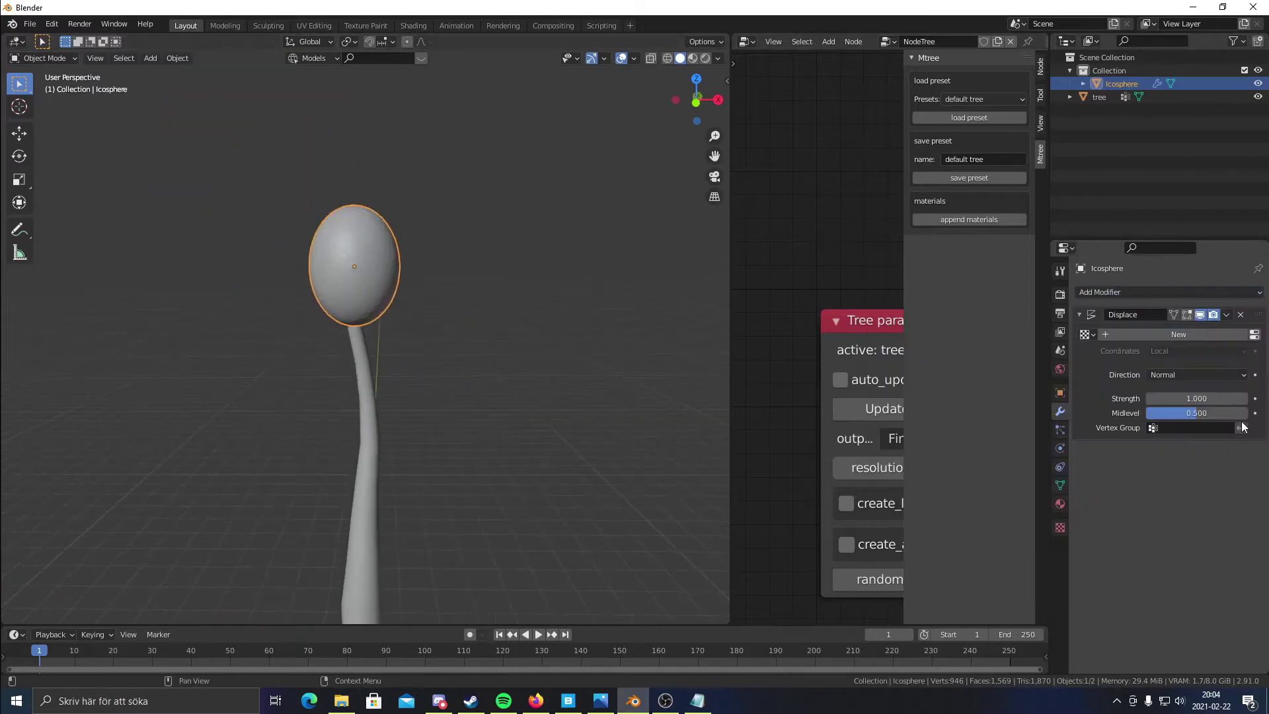
click(1140, 336)
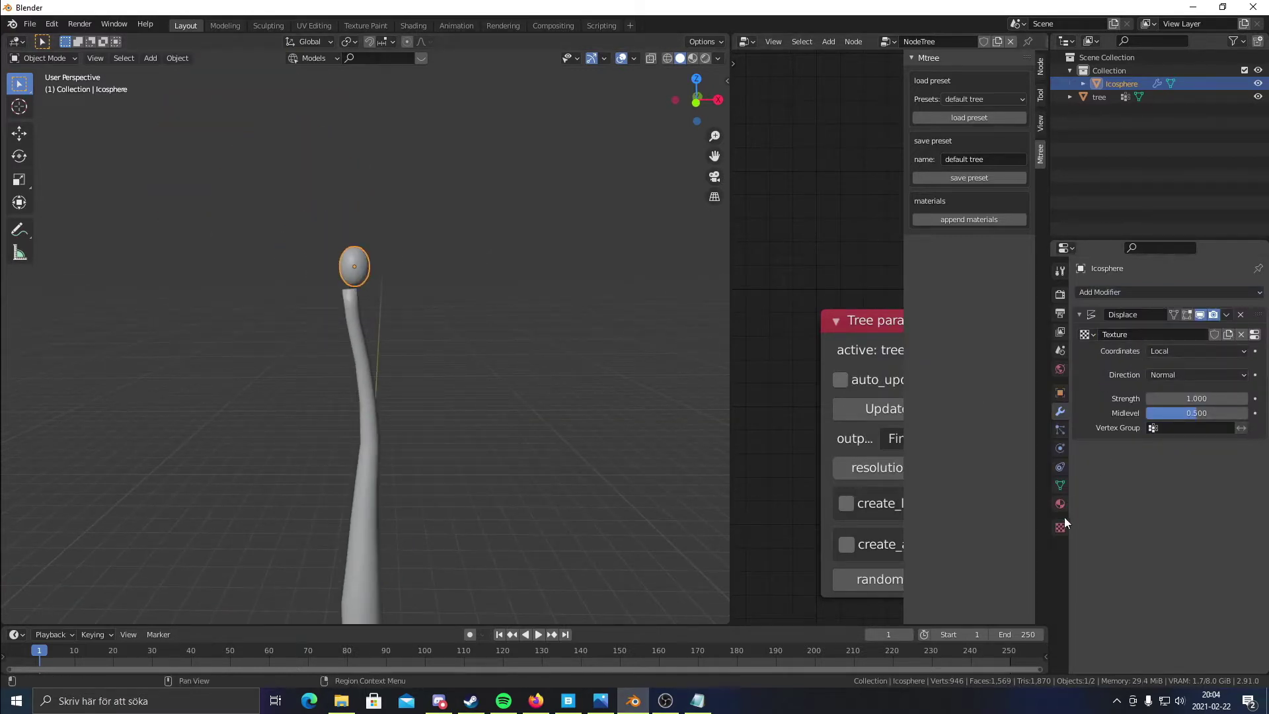
- Set the ico sphere's displacement texture type to Clouds
click(1060, 527)
click(1156, 332)
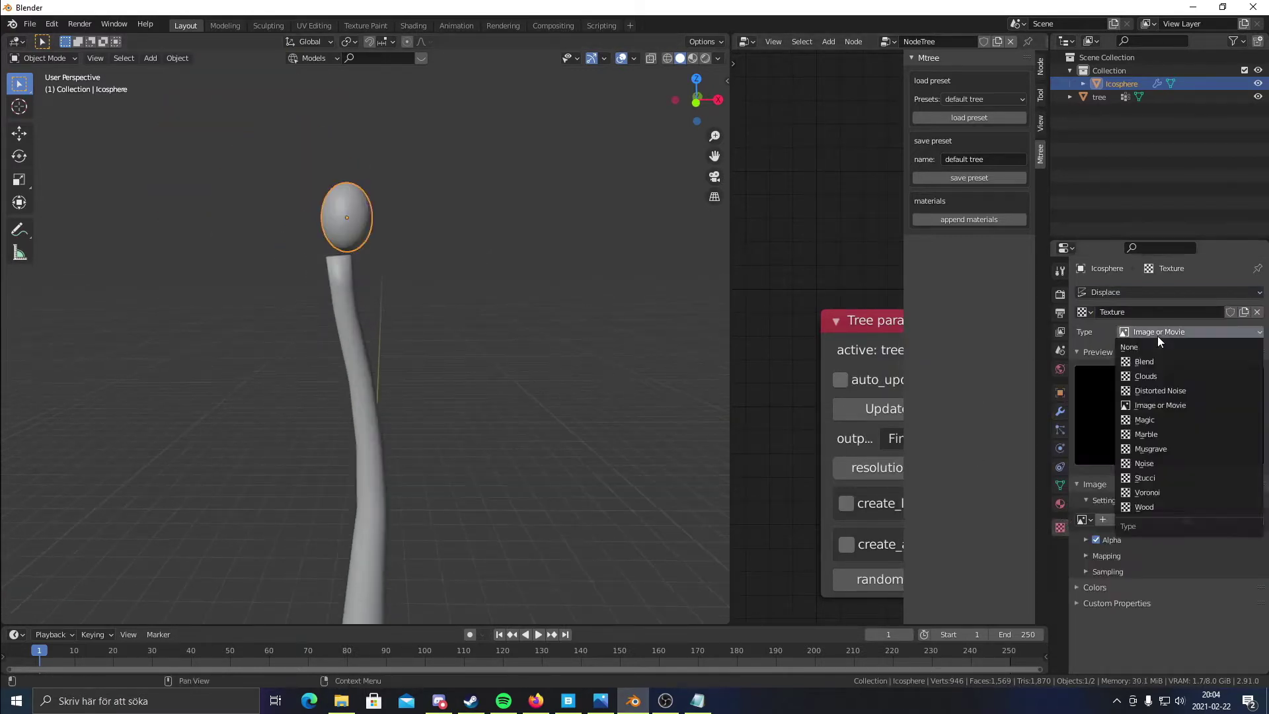
click(1154, 377)
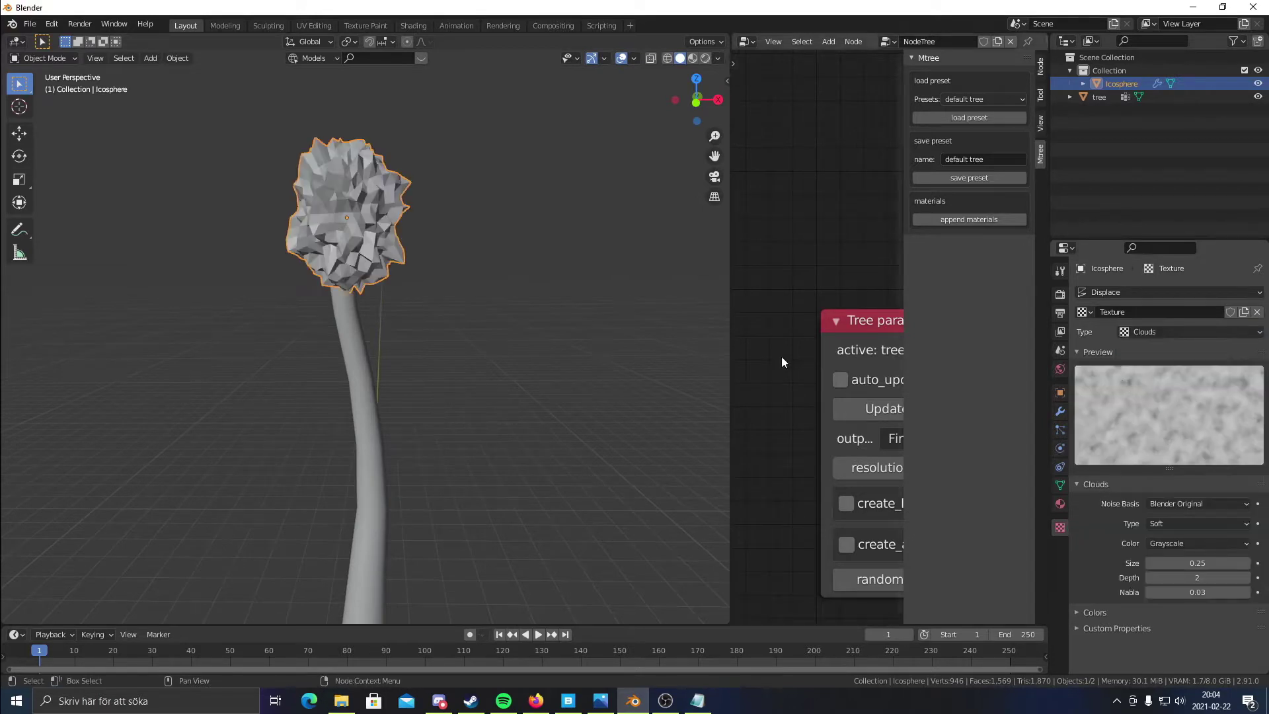
middle_drag(645, 334, 476, 320)
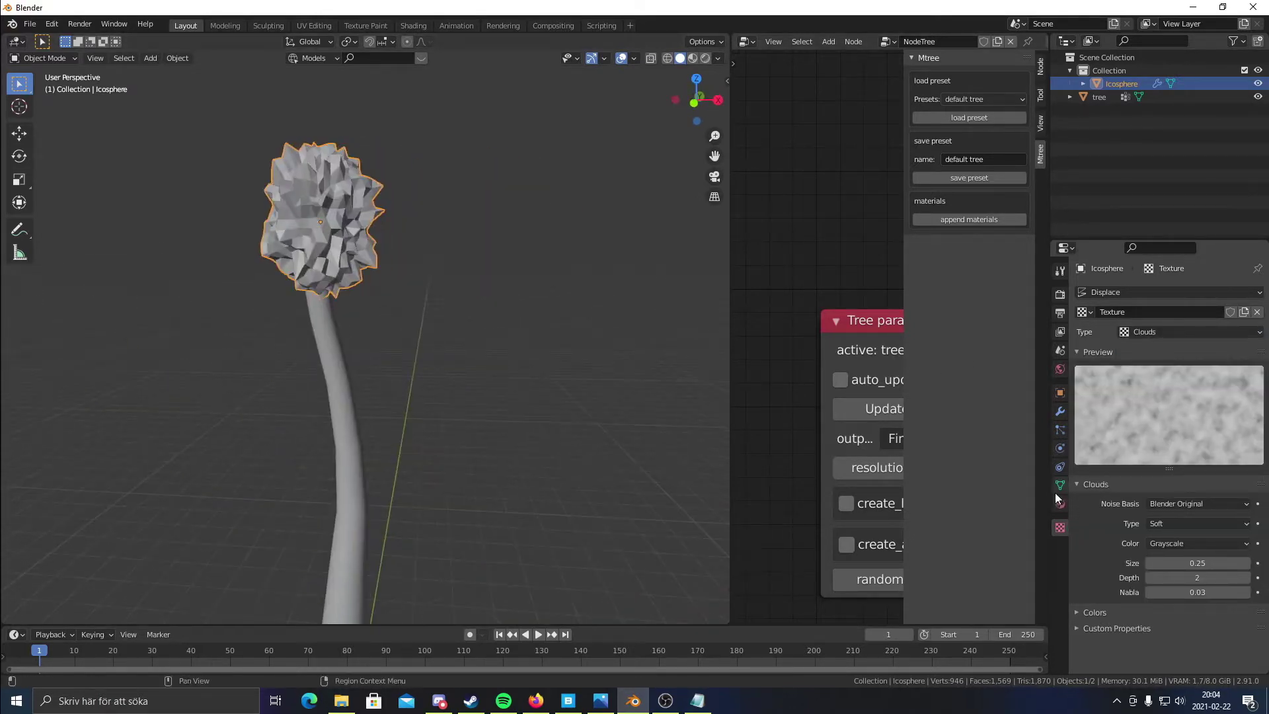
- Lower the ico sphere's Displace modifier strength to 0.4
click(1059, 415)
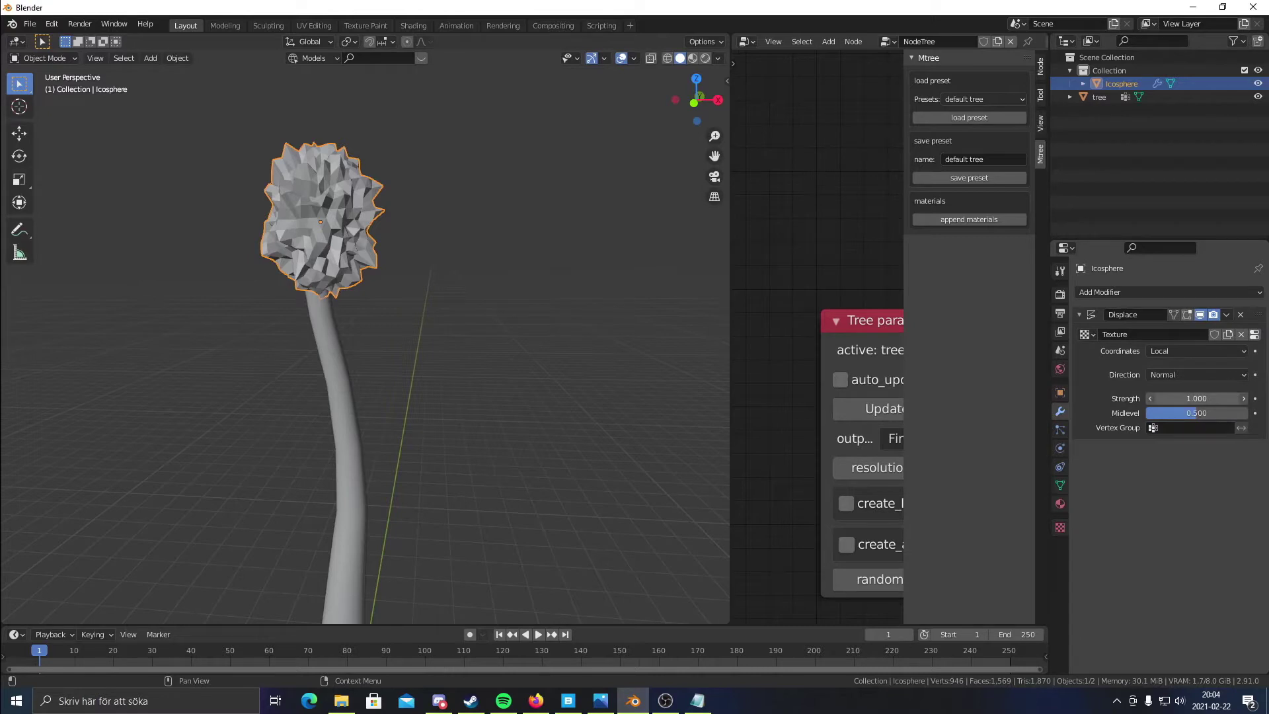
drag(1196, 399, 1192, 399)
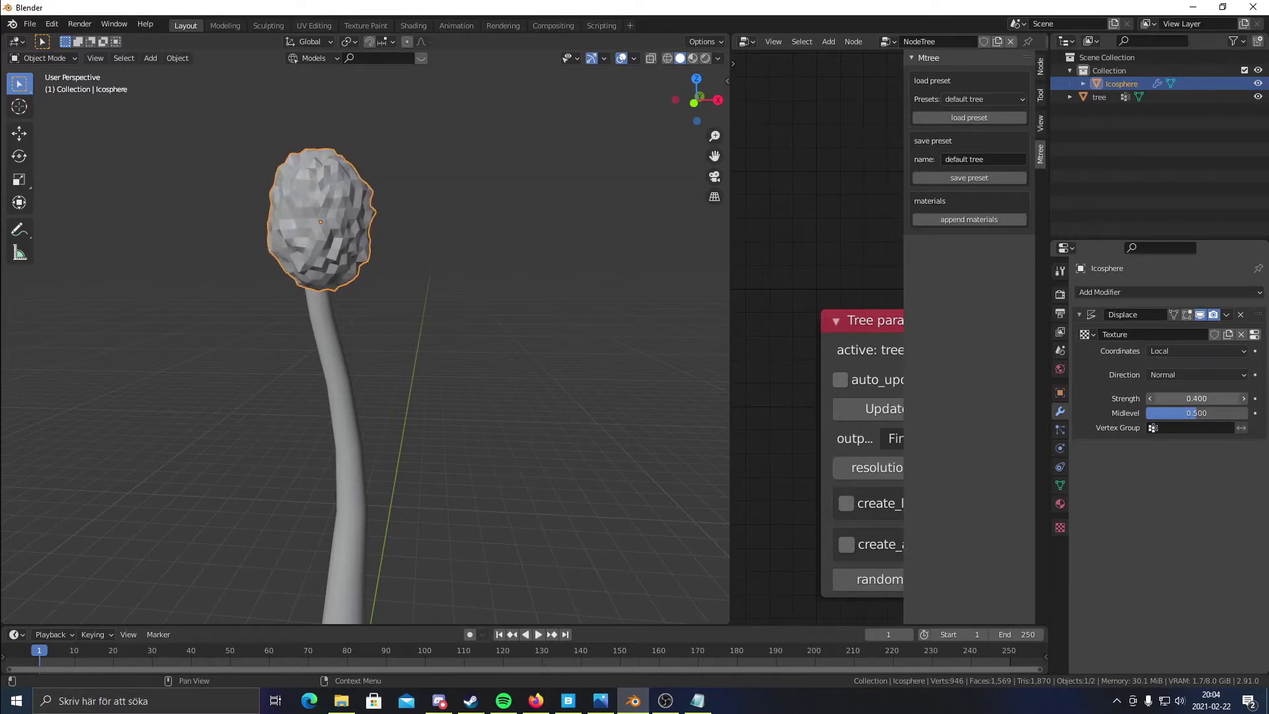
middle_drag(436, 362, 534, 367)
- Nudge the displaced ico sphere at the trunk's tip and shade it smooth
key(g)
click(562, 277)
right_click(561, 276)
click(491, 272)
middle_drag(491, 272, 553, 370)
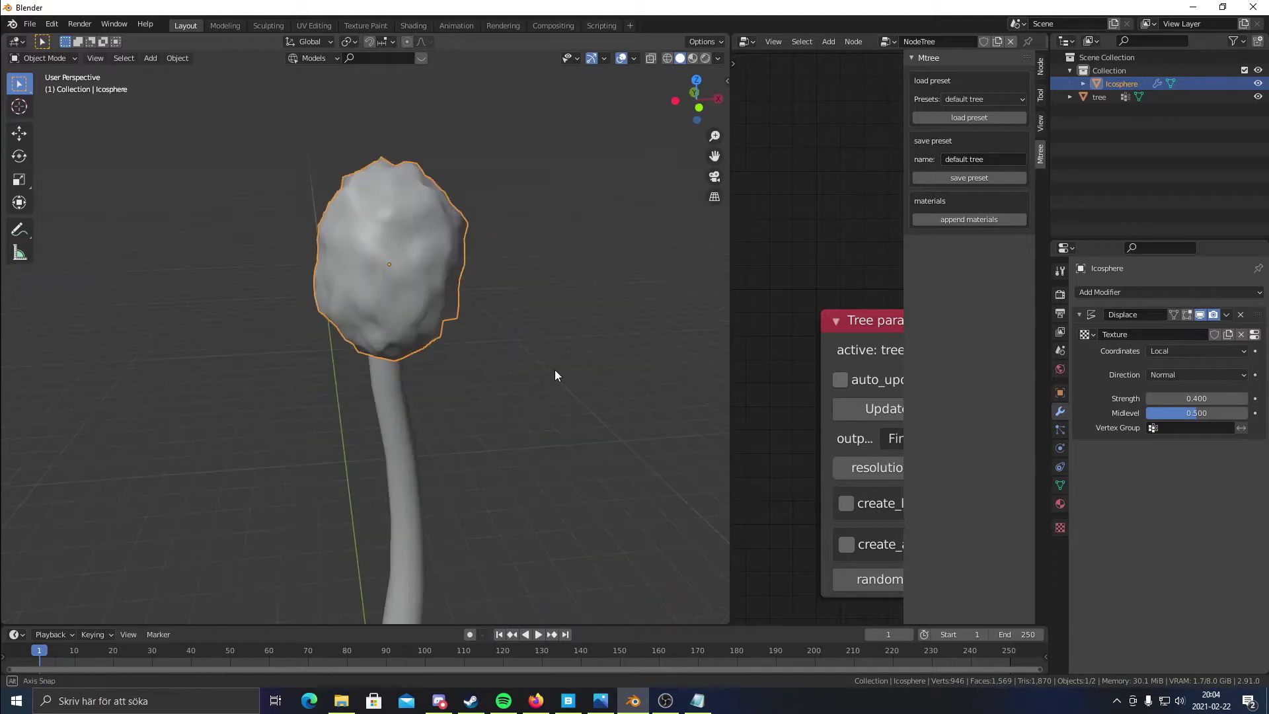
right_click(370, 274)
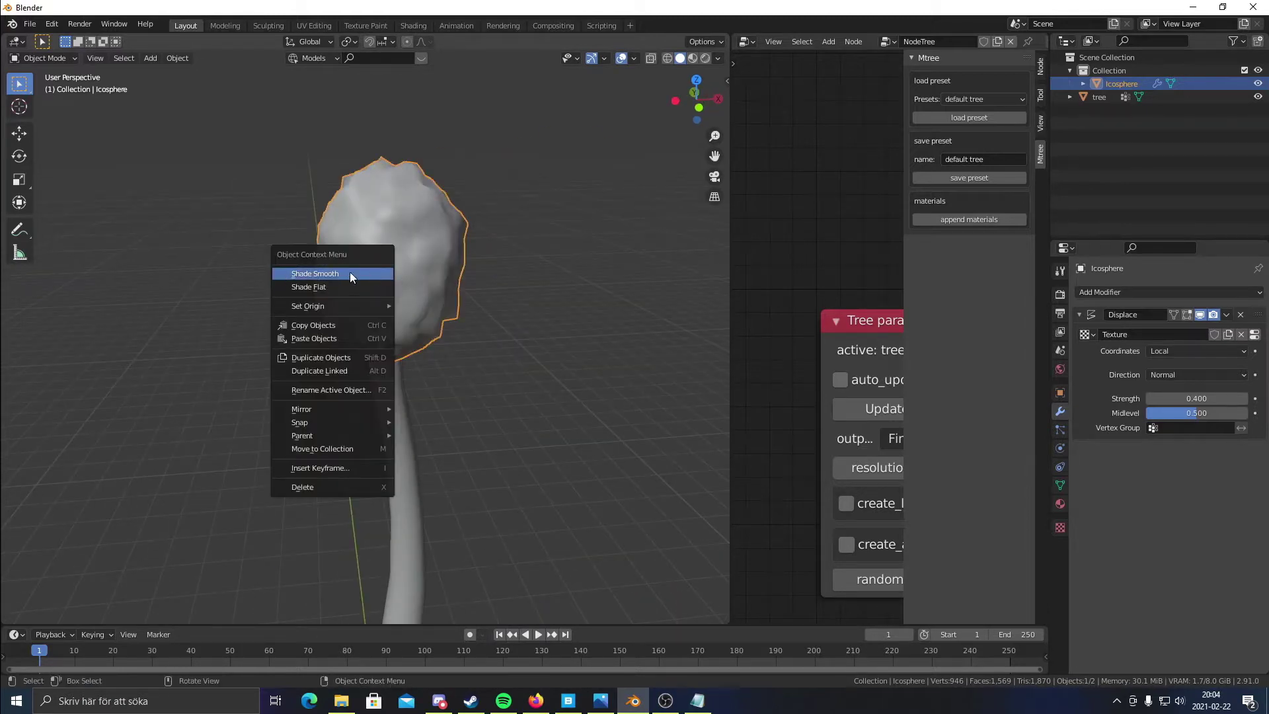
click(344, 273)
- Add a Subdivision Surface modifier to the ico sphere, then deselect it
click(1094, 292)
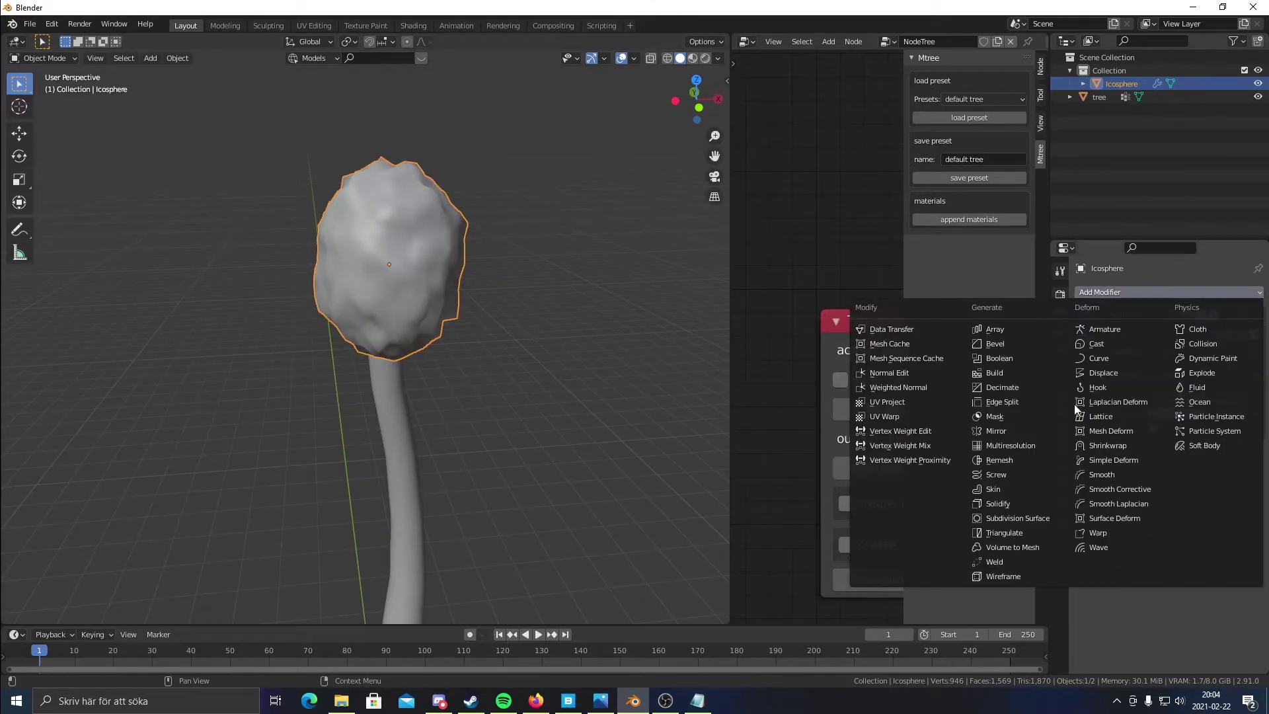
click(1027, 518)
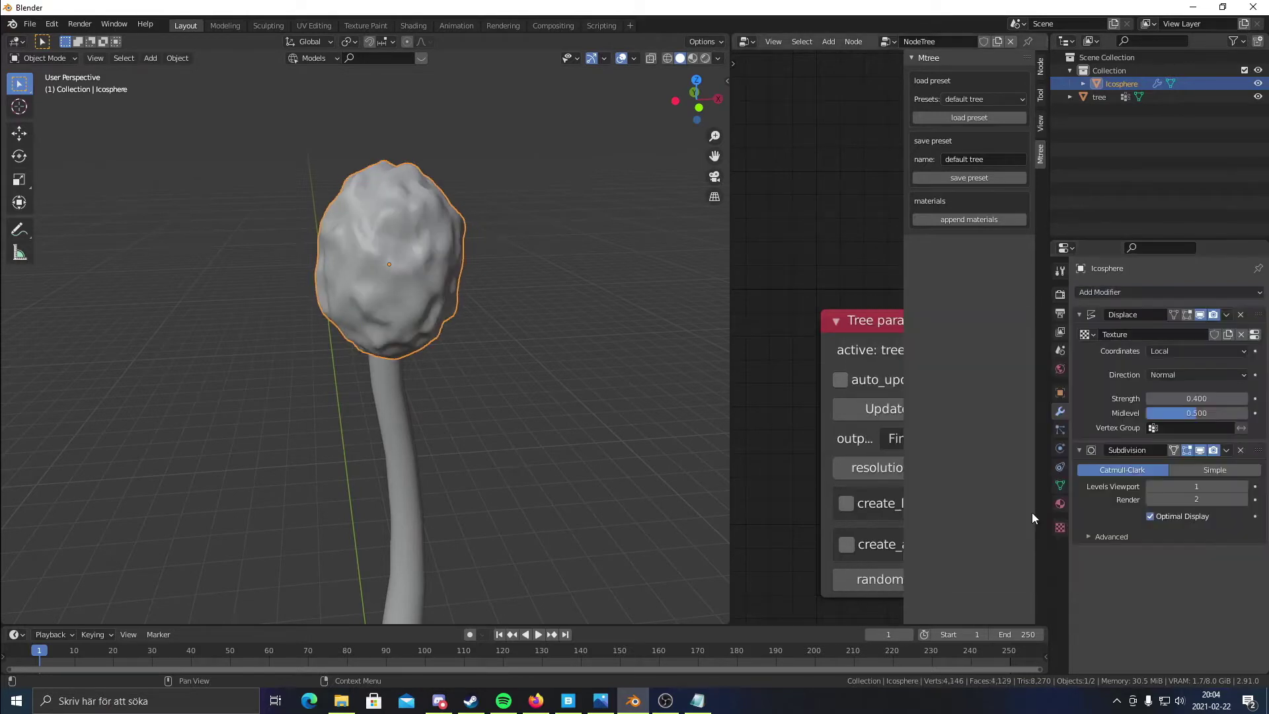
middle_drag(553, 379, 520, 356)
click(498, 318)
scroll(492, 317, down, 4)
scroll(567, 309, down, 3)
shift+middle_drag(452, 489, 463, 408)
scroll(463, 407, down, 1)
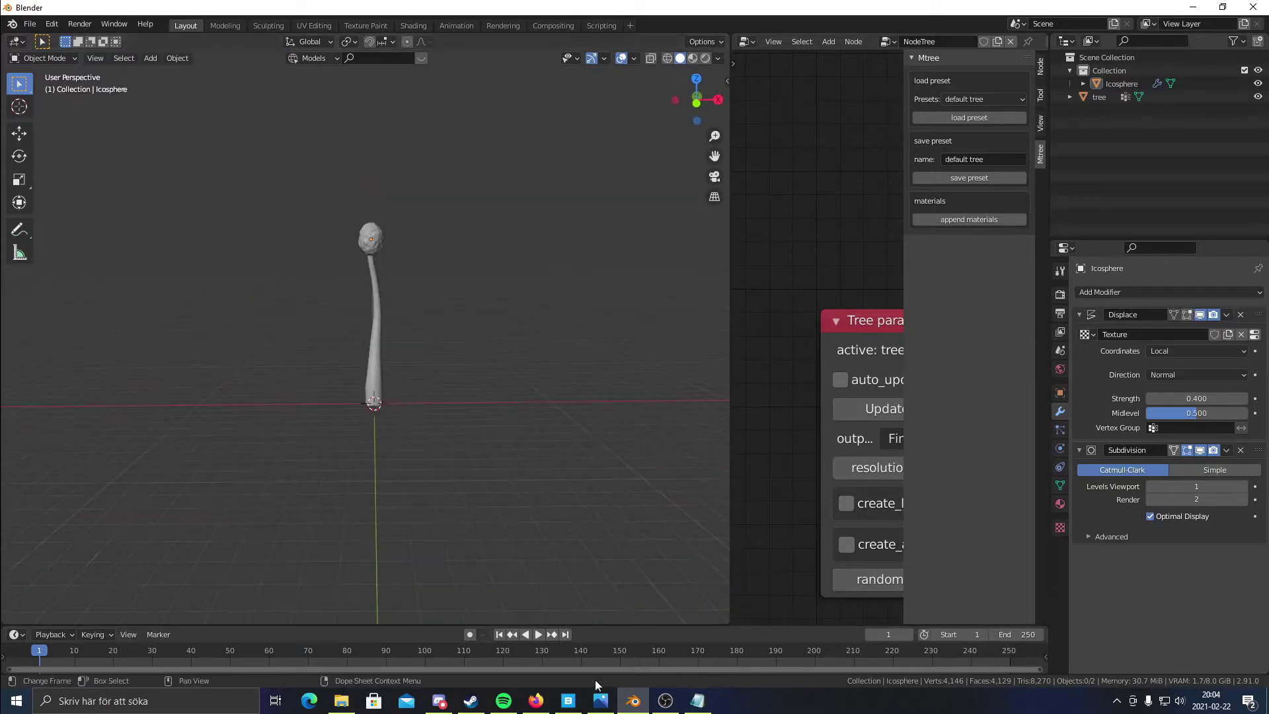
- Switch to Quixel Bridge and replace the Sand search with a search for palm assets
click(576, 702)
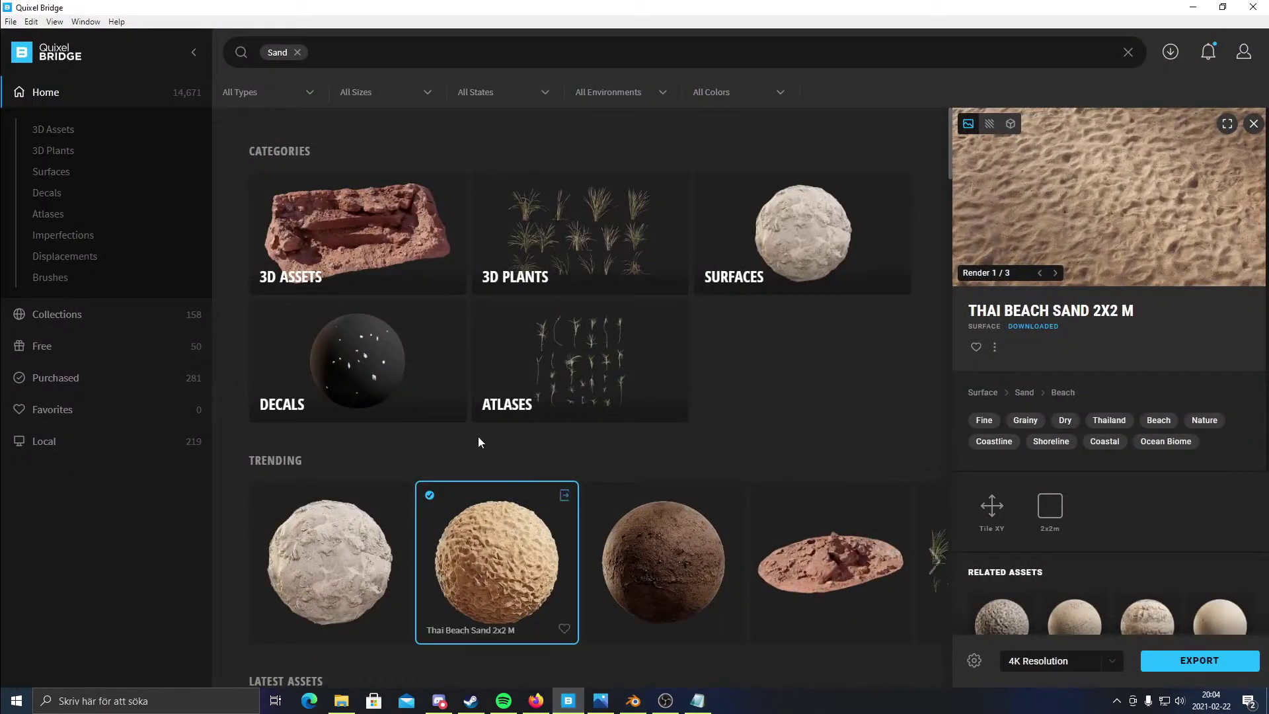
click(297, 52)
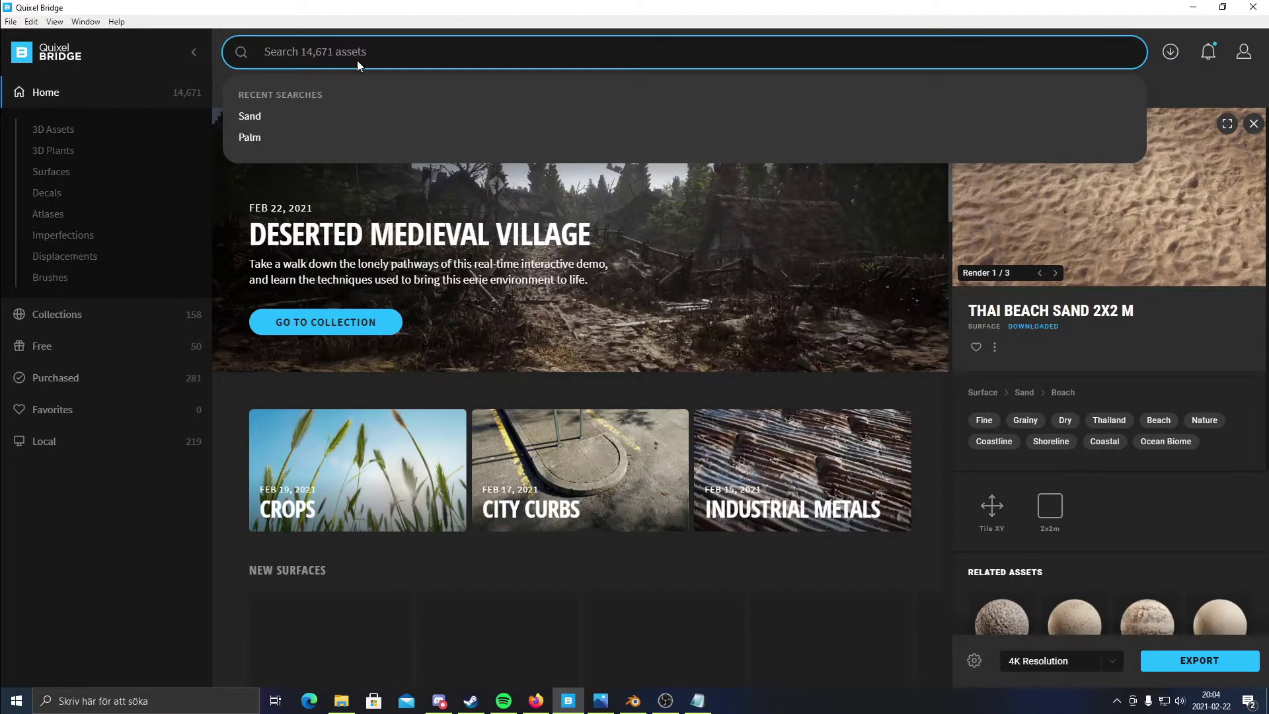
text(palm)
key(Return)
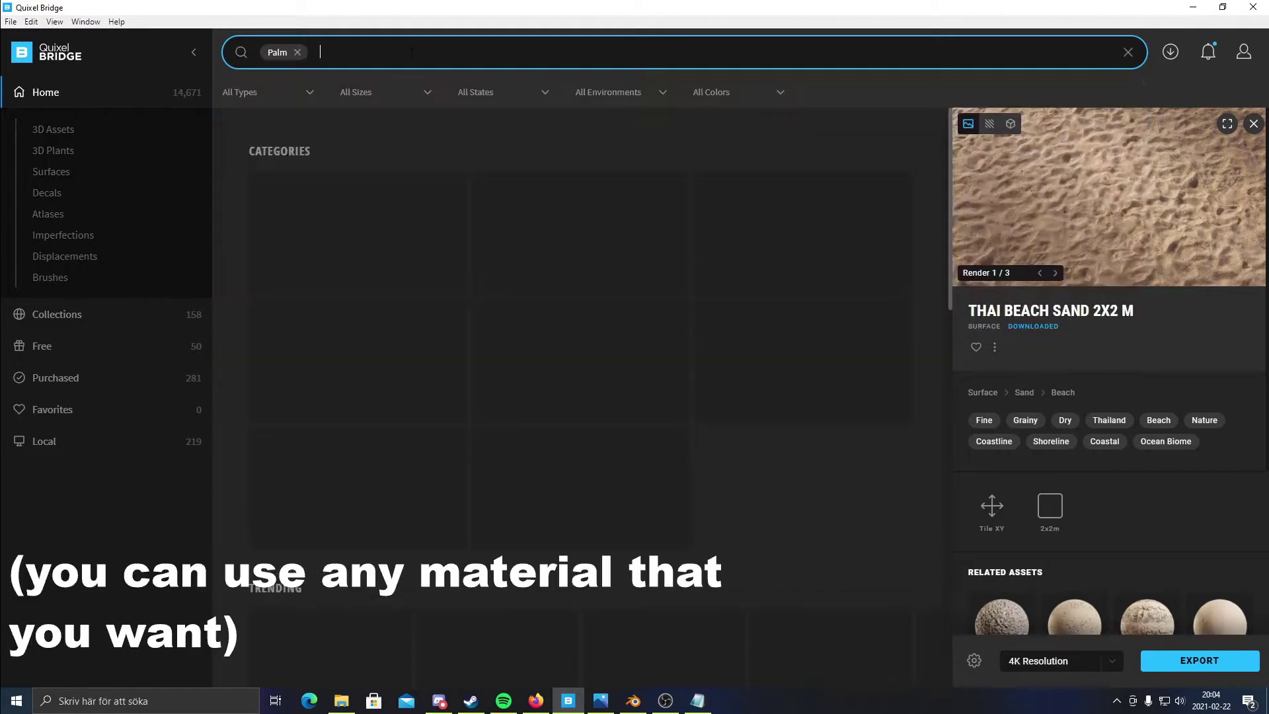
- Find the Sago Palm atlas among the palm results and export it to Blender at 4K resolution
scroll(538, 484, down, 4)
scroll(381, 486, up, 4)
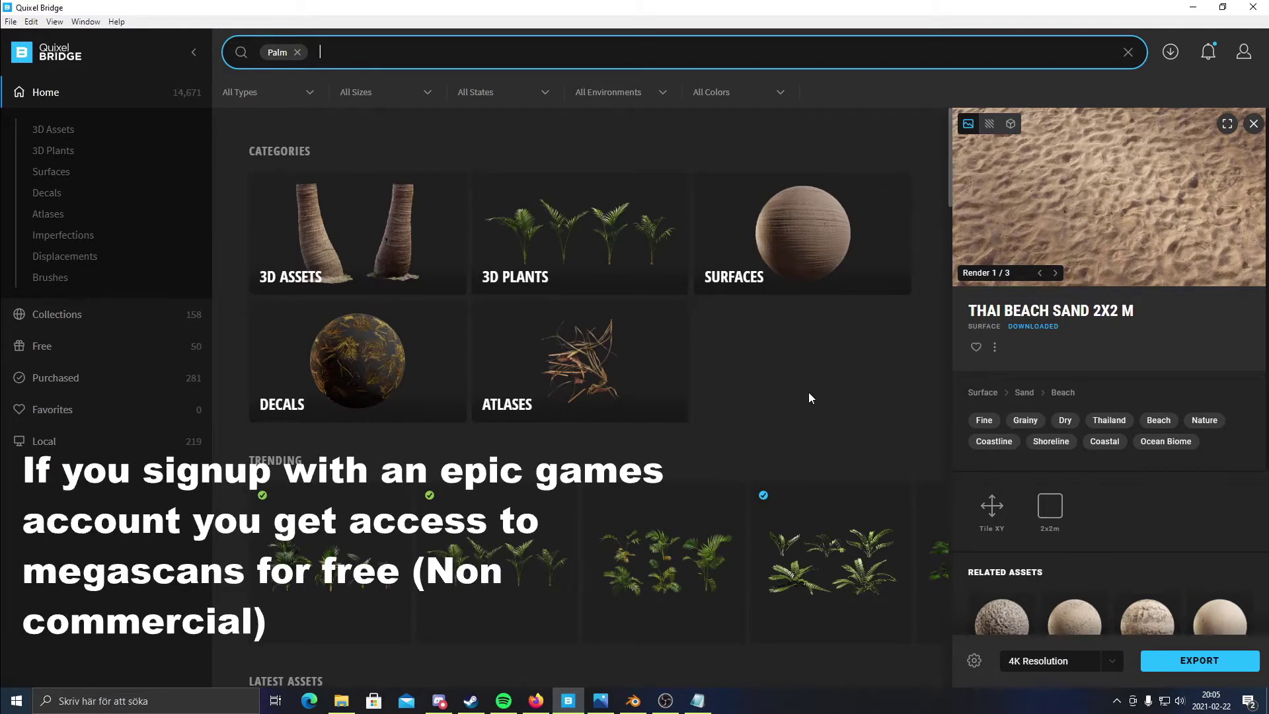
scroll(550, 453, down, 10)
scroll(516, 496, up, 10)
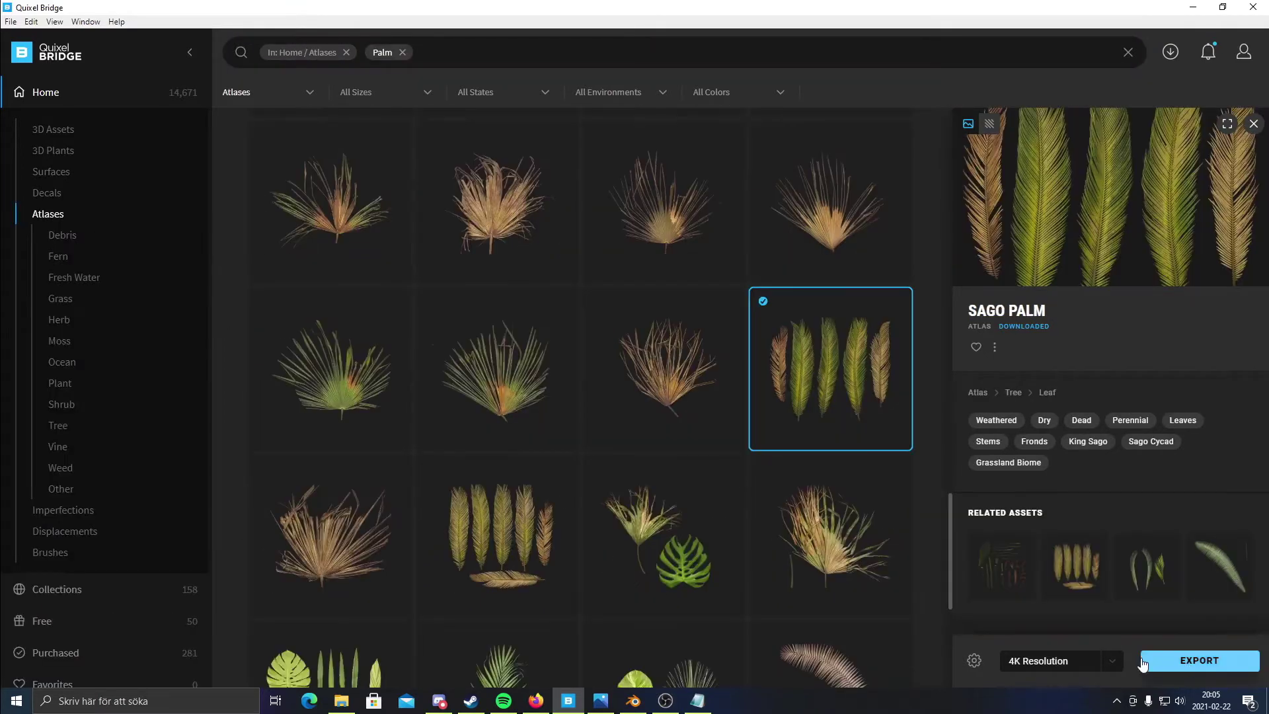
click(1209, 661)
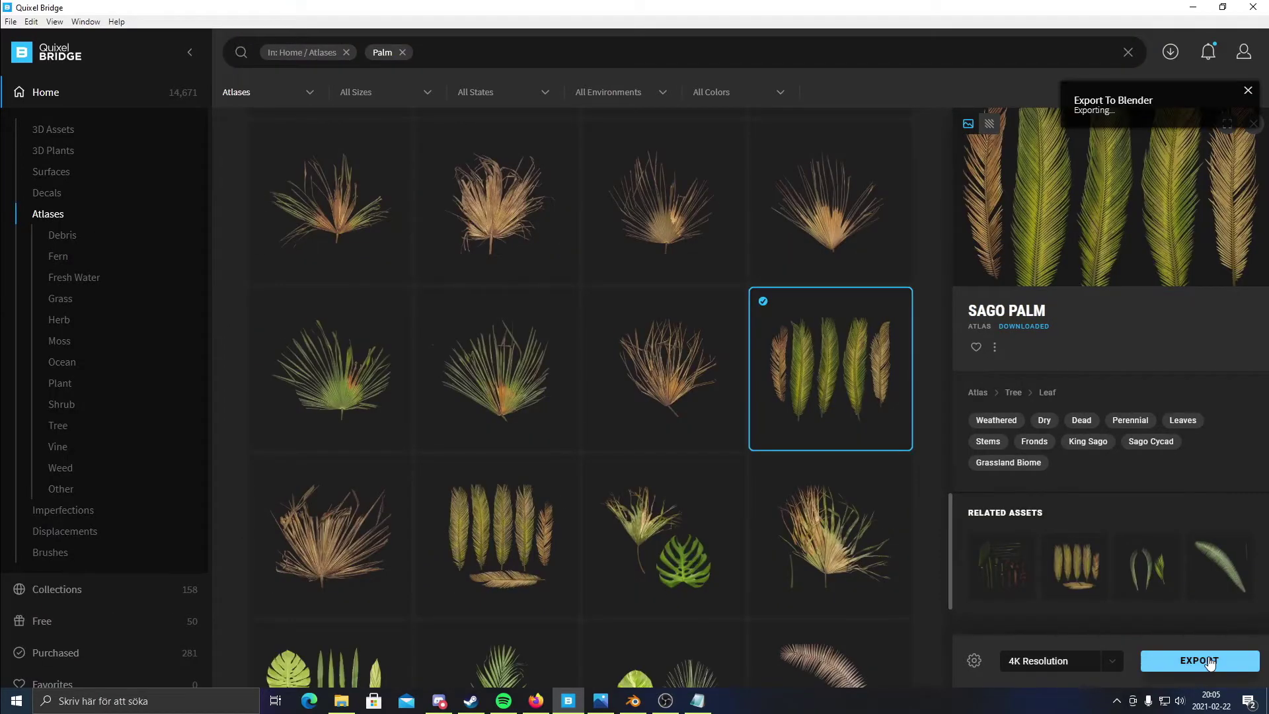
- Switch back to Blender, add a 2 m plane and move it about 4.42 m along X, clear of the trunk
click(633, 702)
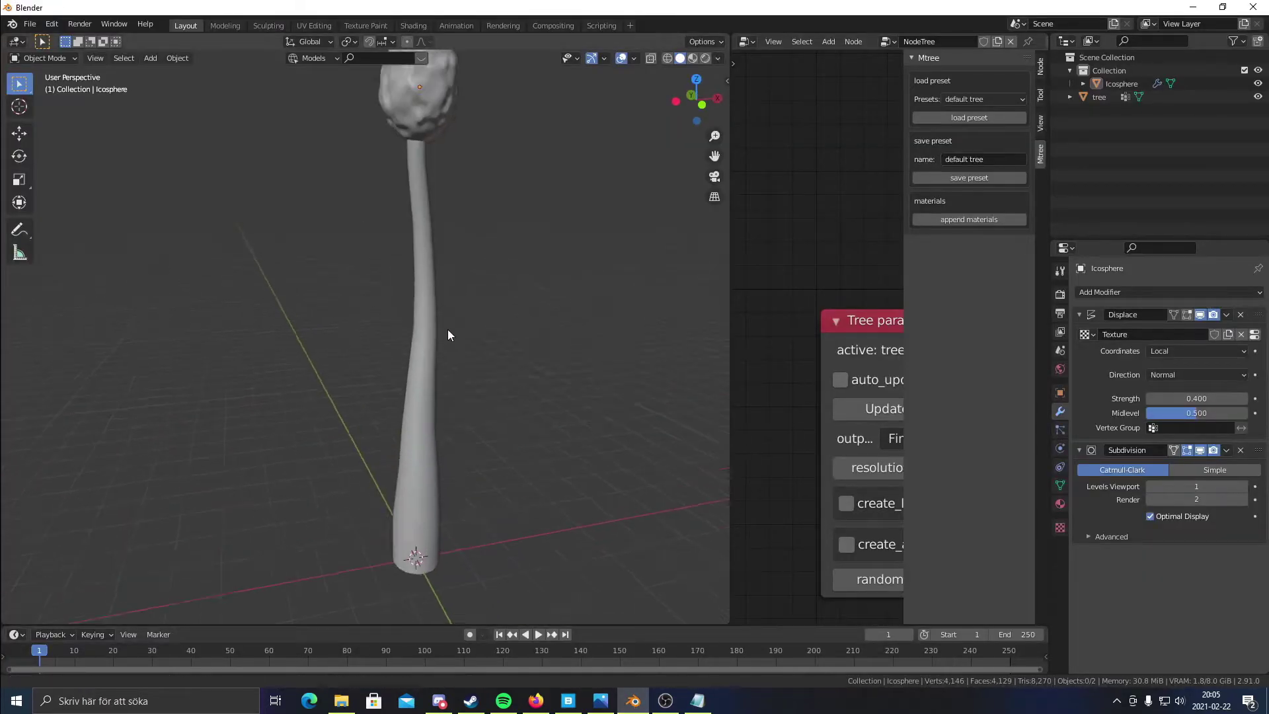
middle_drag(416, 430, 425, 339)
key(shift+a)
click(451, 334)
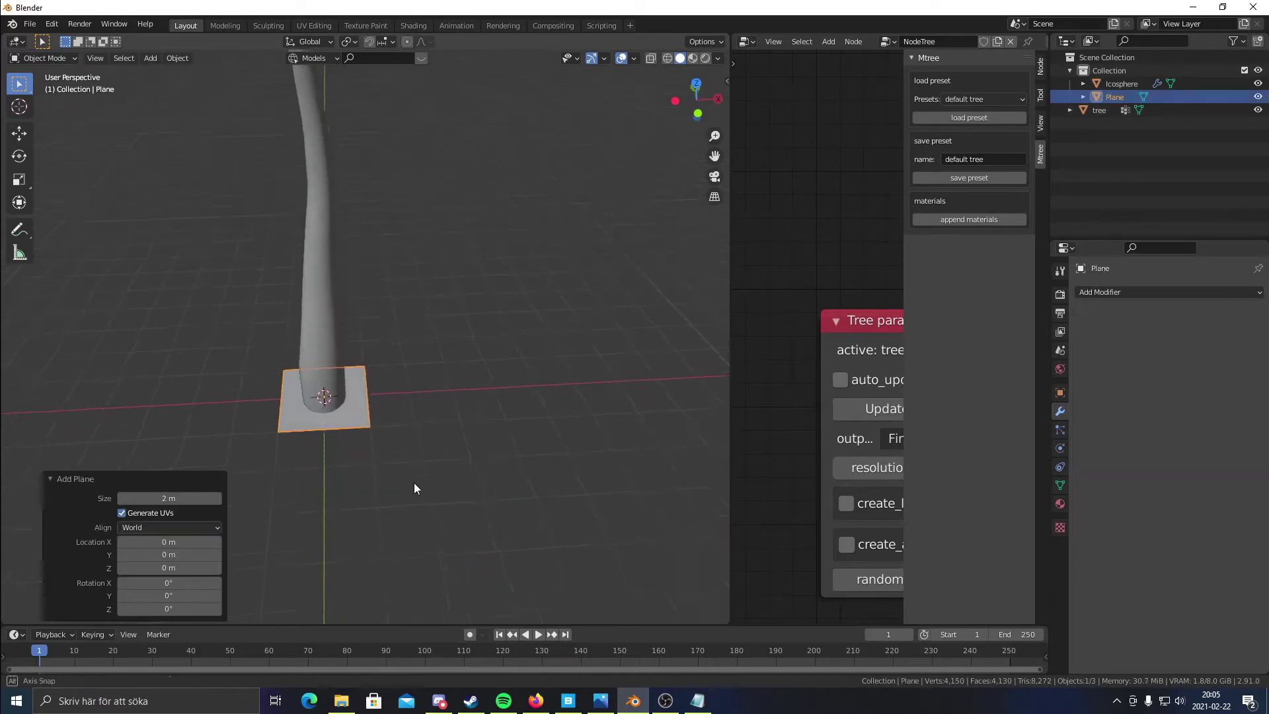
middle_drag(413, 489, 362, 450)
key(g)
key(x)
click(533, 363)
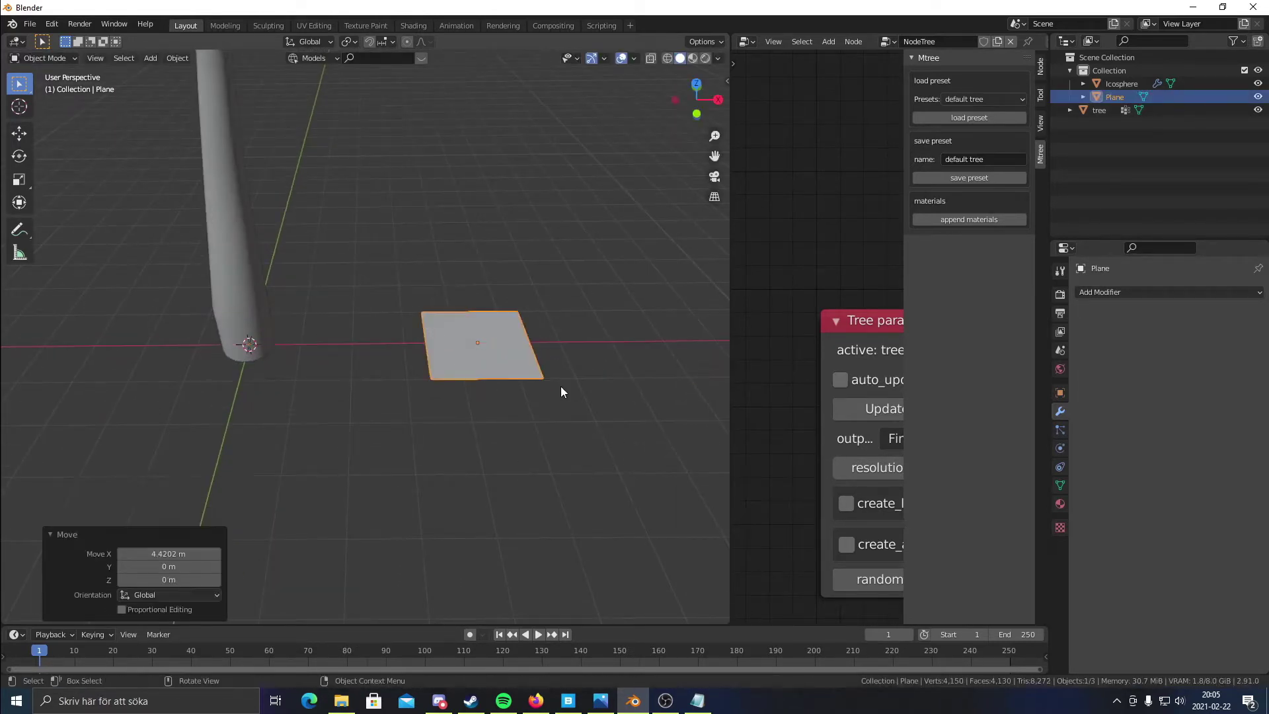
middle_drag(532, 363, 555, 414)
- Narrow the plane into a leaf-card shape by scaling it to about 0.47 along X
key(s)
key(x)
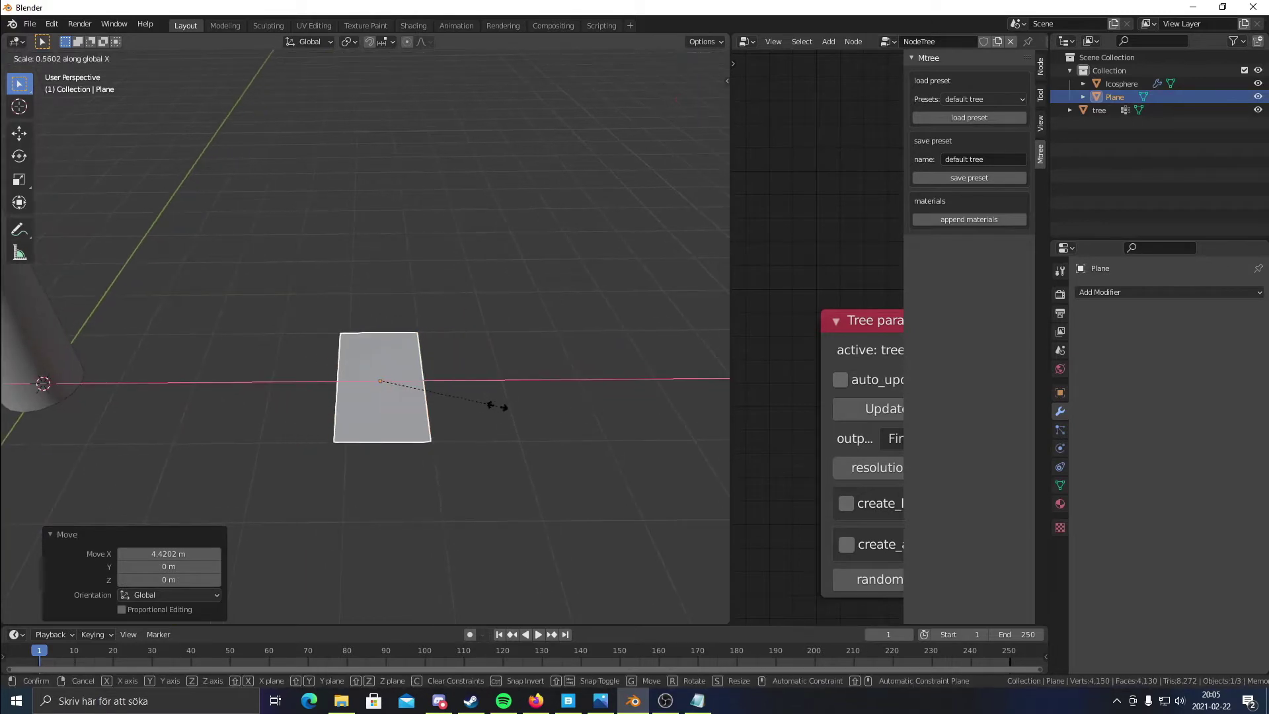
click(478, 402)
middle_drag(478, 401, 705, 61)
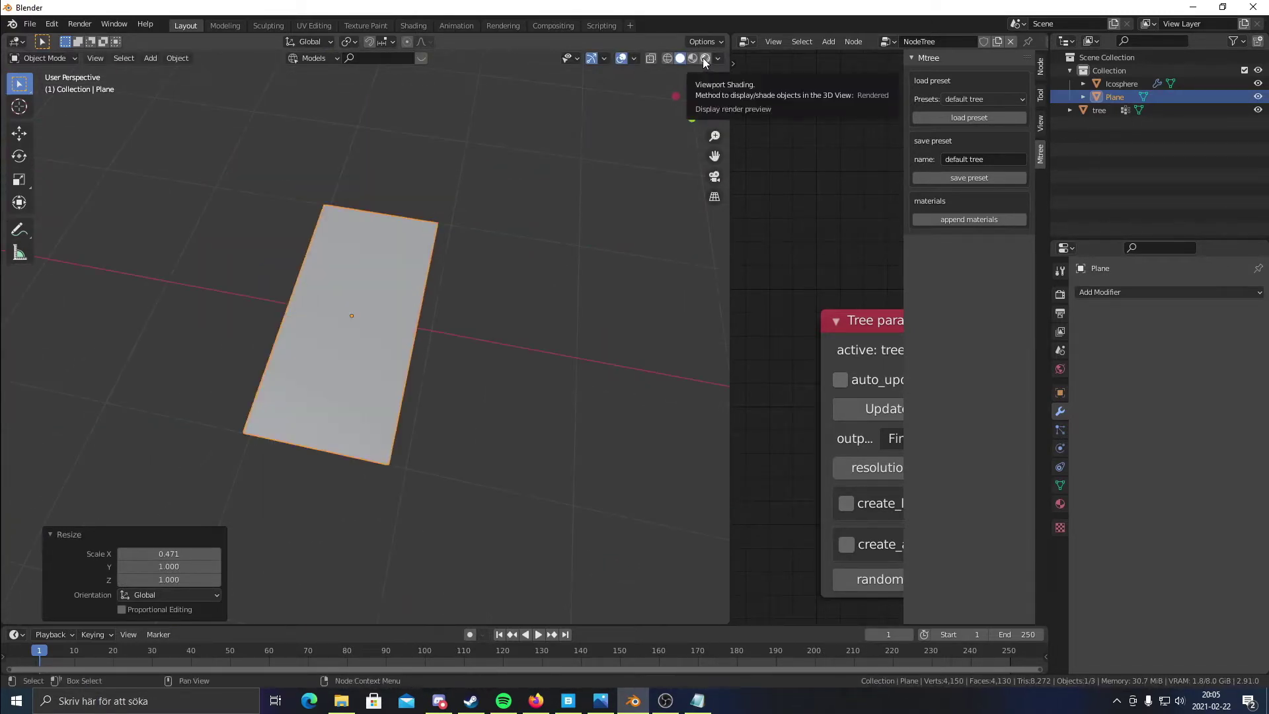
- Assign the imported Plant_Perennials_qfkha2 material to the plane
click(1060, 504)
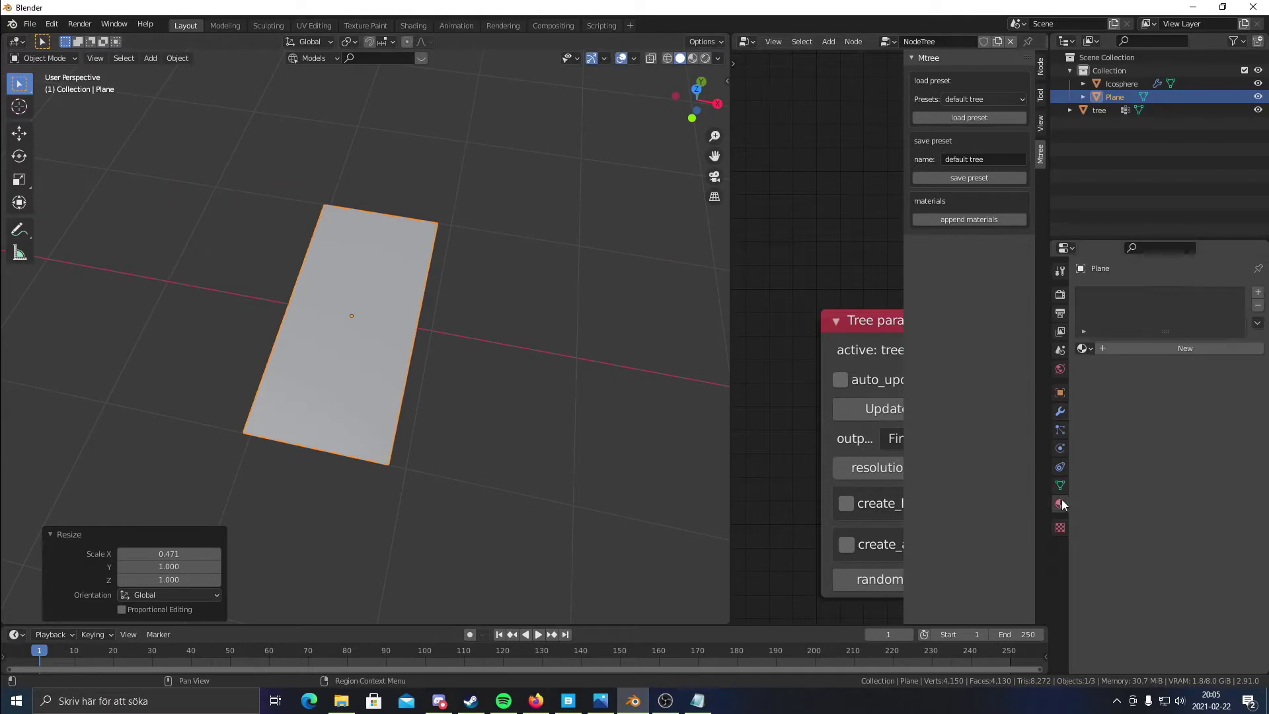
click(1084, 348)
click(1100, 381)
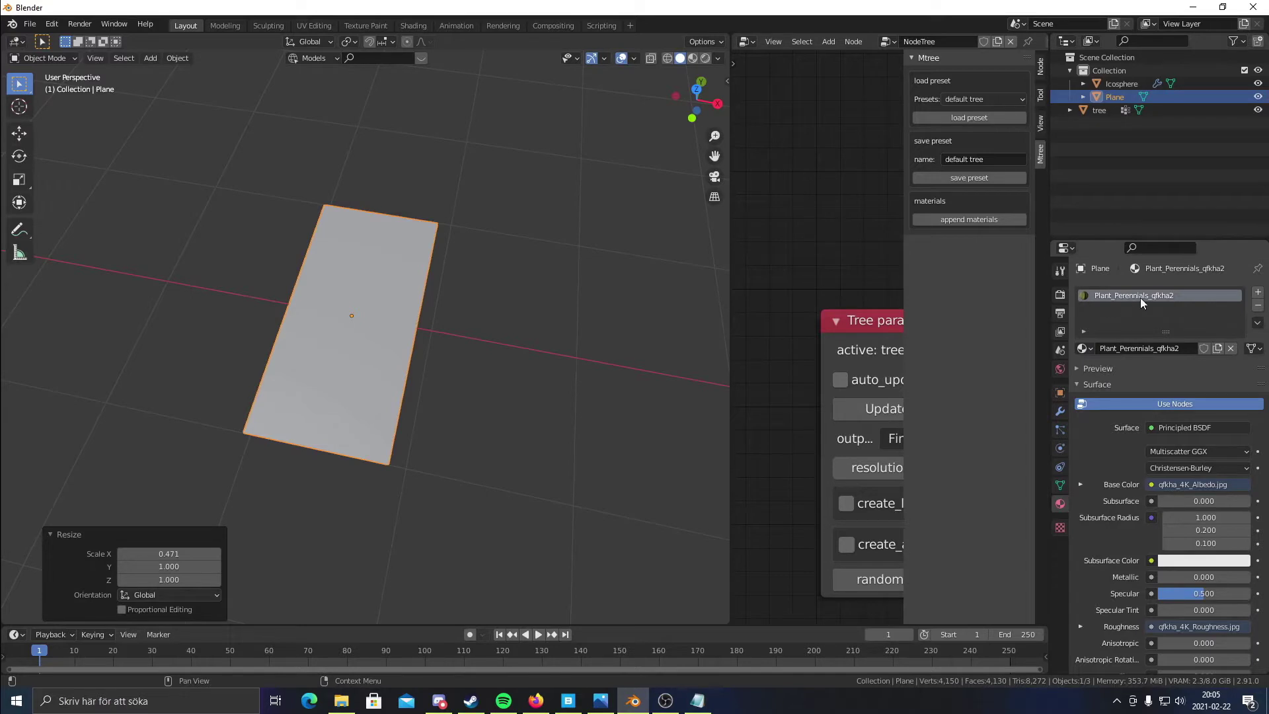
- Widen the 3D viewport and add an Arrows empty to the scene
scroll(437, 370, up, 2)
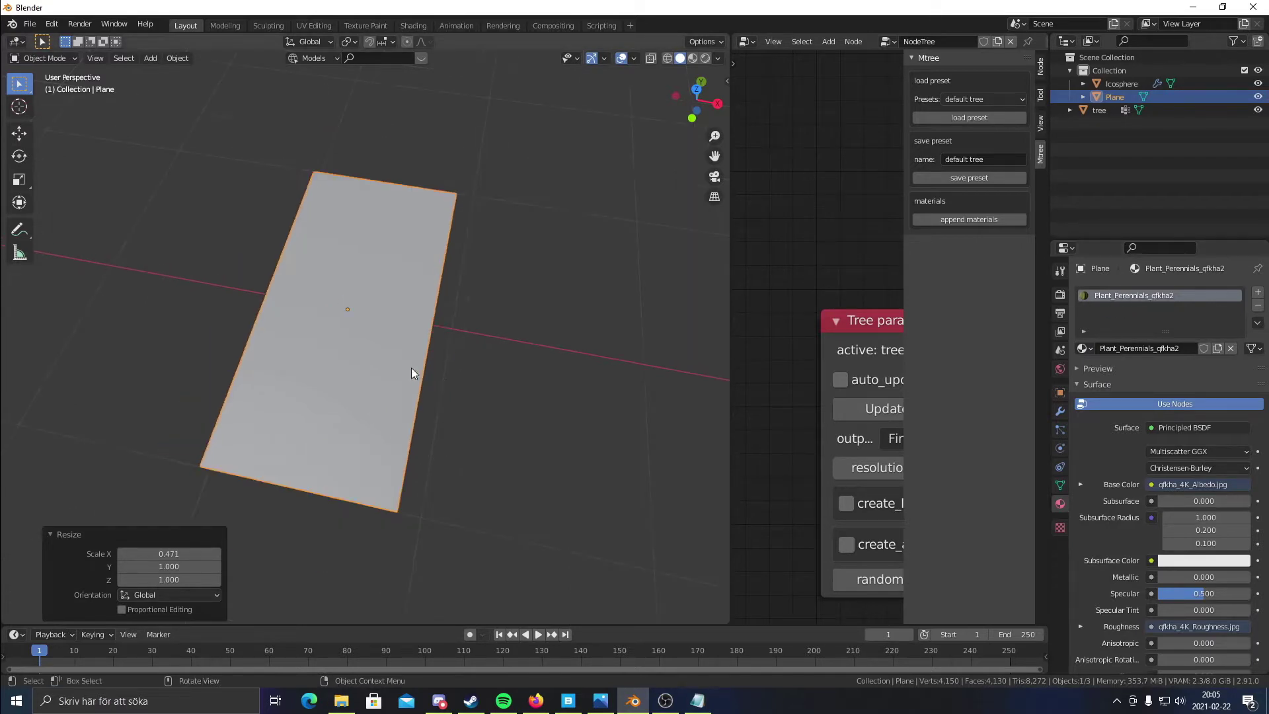
scroll(451, 370, down, 6)
drag(729, 308, 813, 309)
middle_drag(423, 337, 438, 276)
key(shift+a)
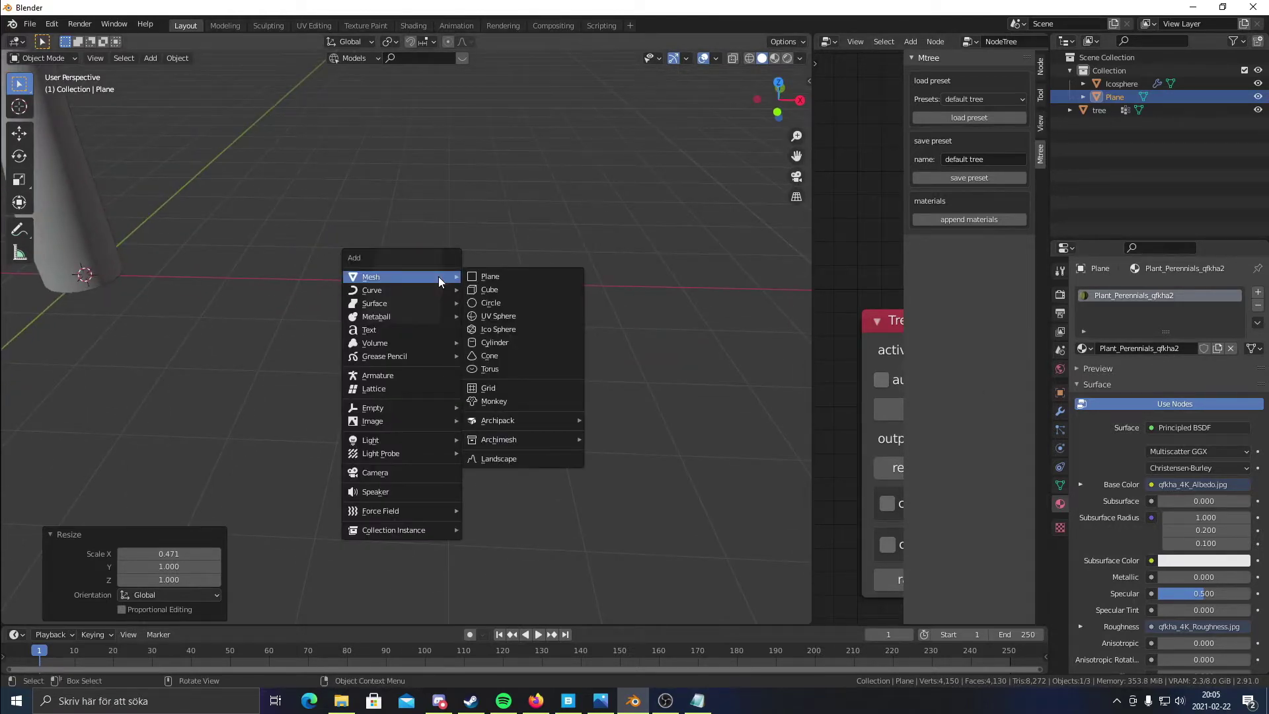
mouse_move(374, 410)
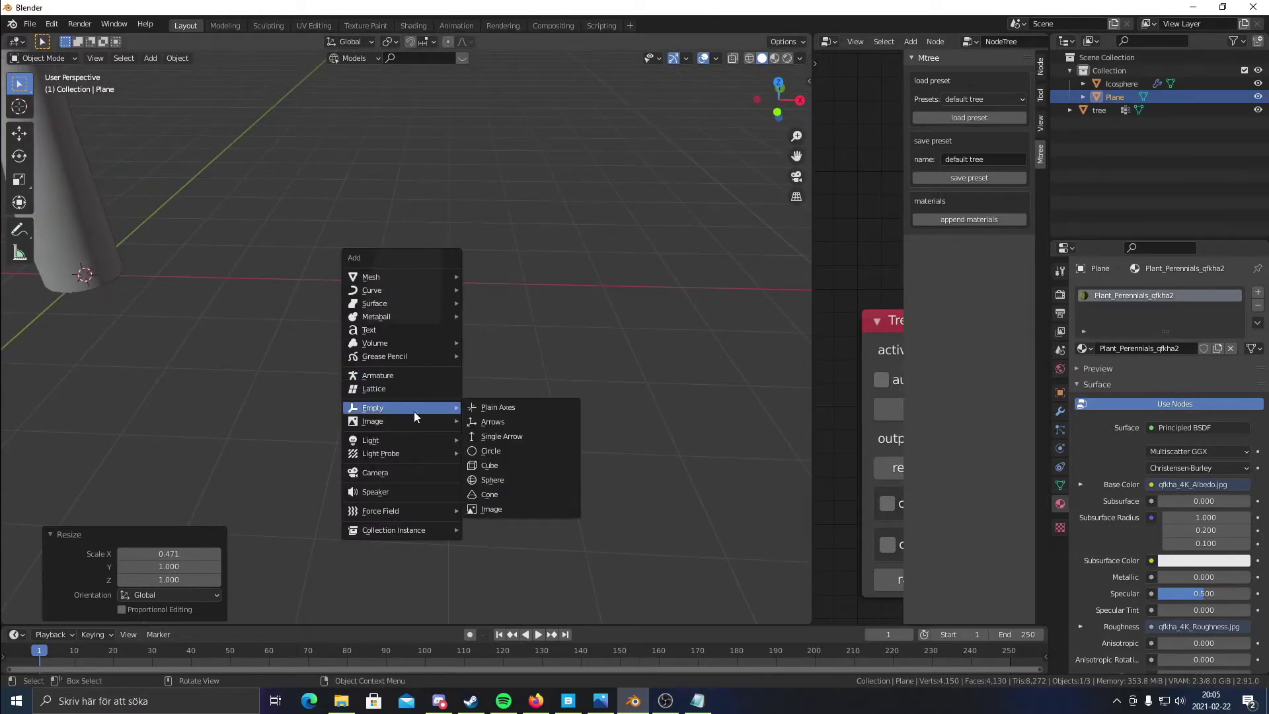
click(487, 421)
middle_drag(498, 419, 331, 396)
- Place the empty above the plane by moving it about 1.79 m up in Z and 4.39 m along X
key(g)
key(z)
click(341, 294)
key(g)
key(x)
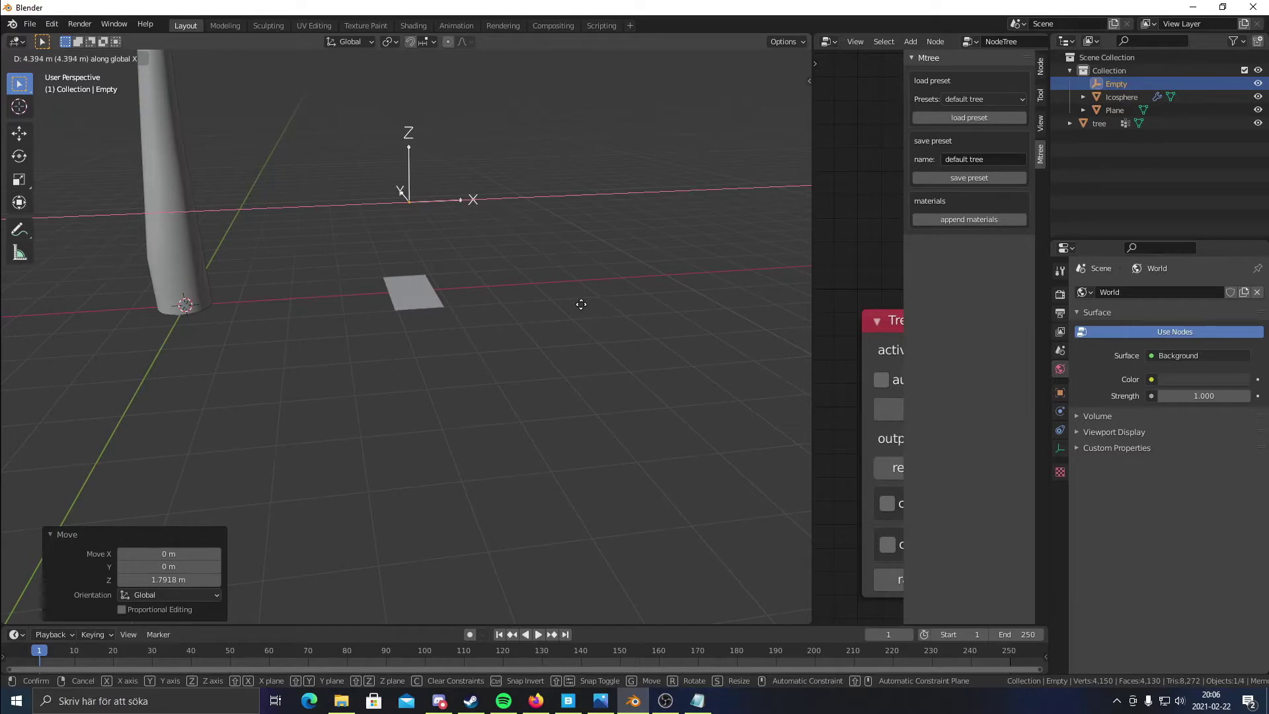
click(583, 304)
middle_drag(584, 304, 510, 377)
- Select the plane and add a UV Project modifier to it
click(416, 343)
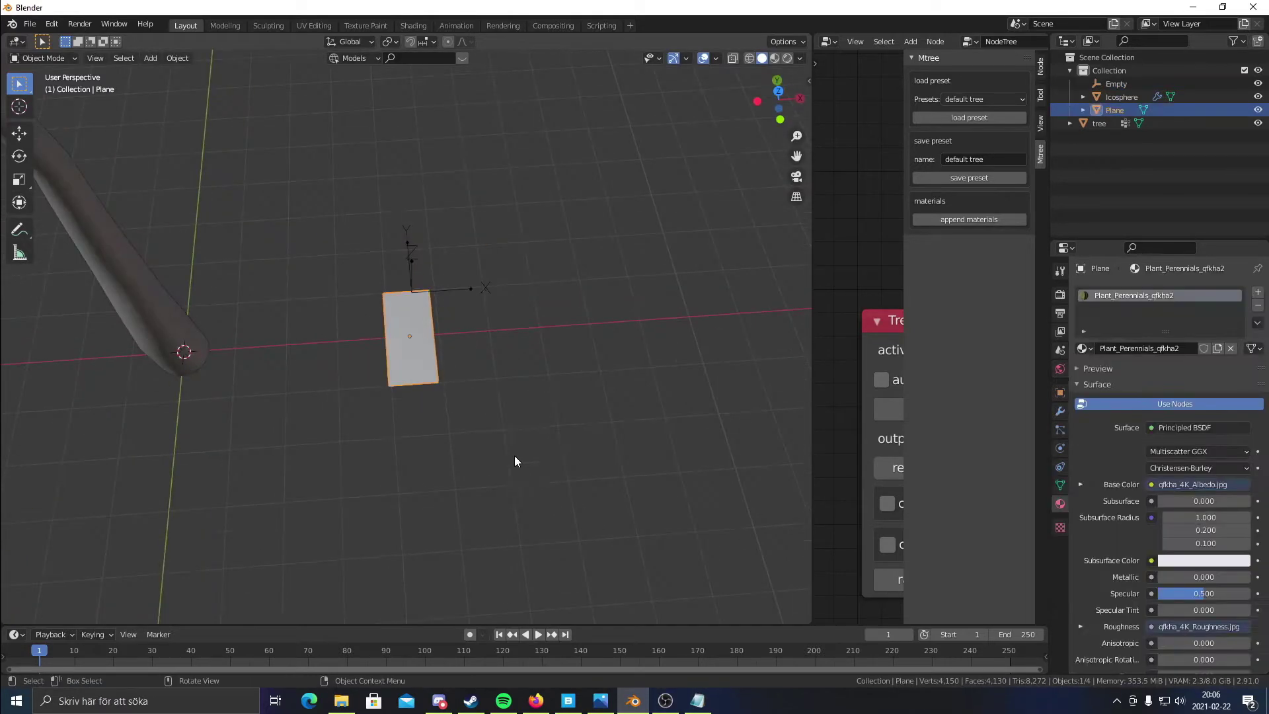
click(431, 289)
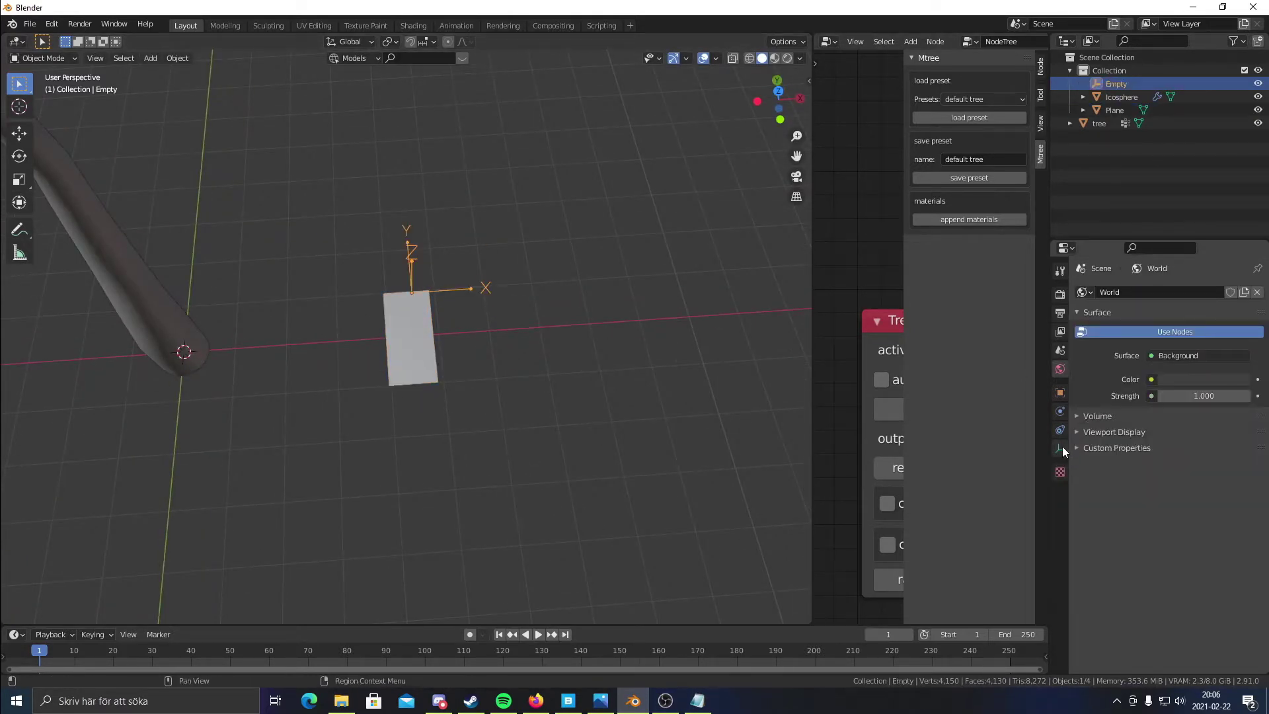
click(433, 347)
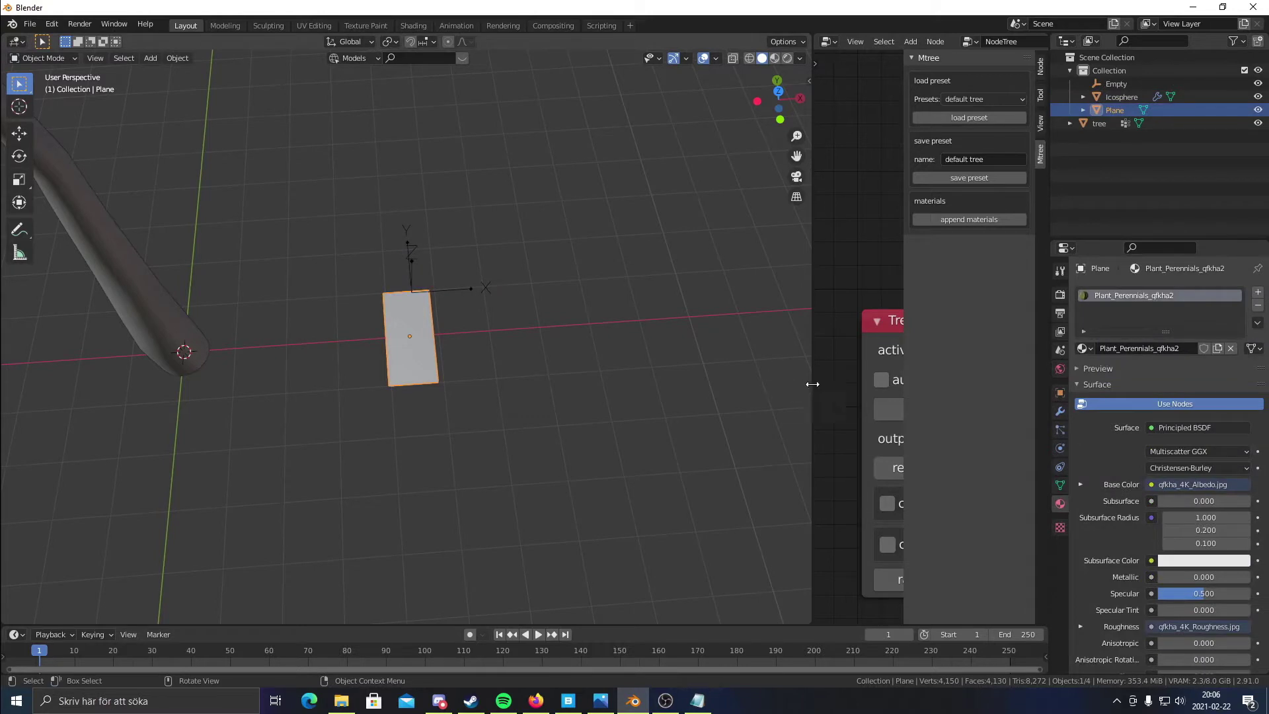
click(1058, 412)
click(1098, 293)
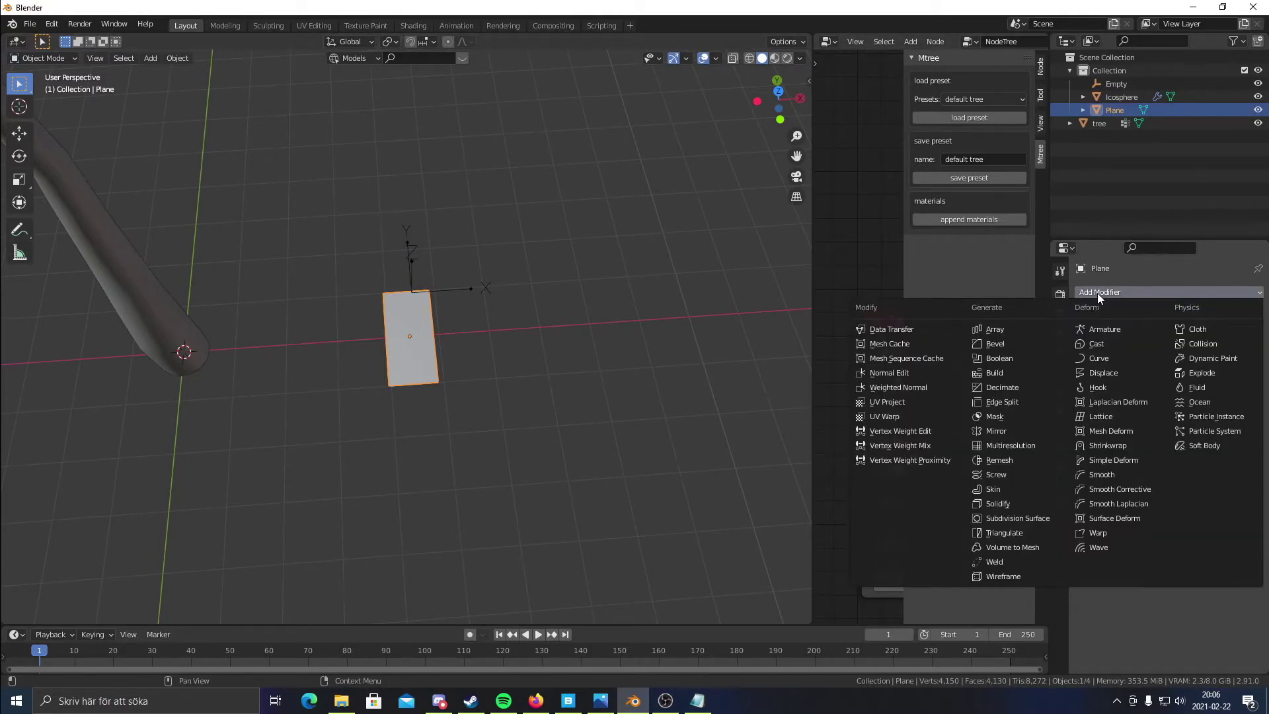
click(919, 399)
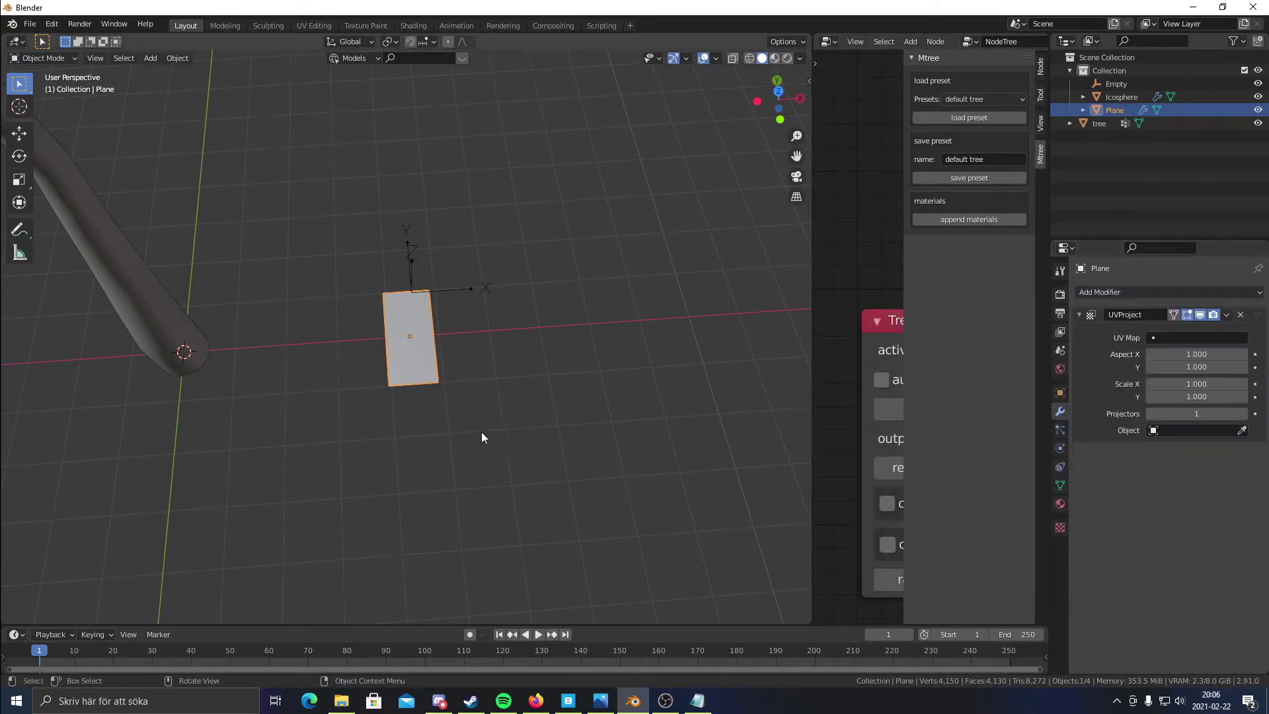
middle_drag(493, 433, 475, 463)
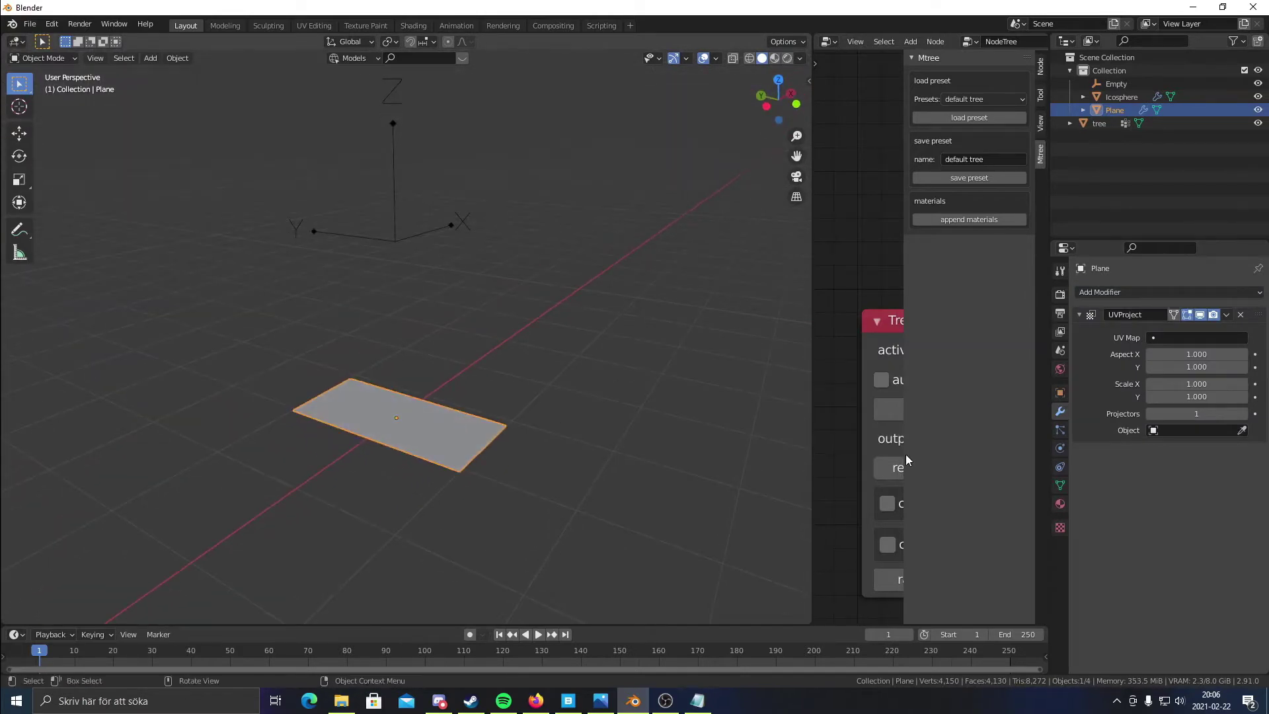
- Set the UV Project modifier's projector object to the empty and its UV map to UVMap
click(1242, 430)
click(392, 241)
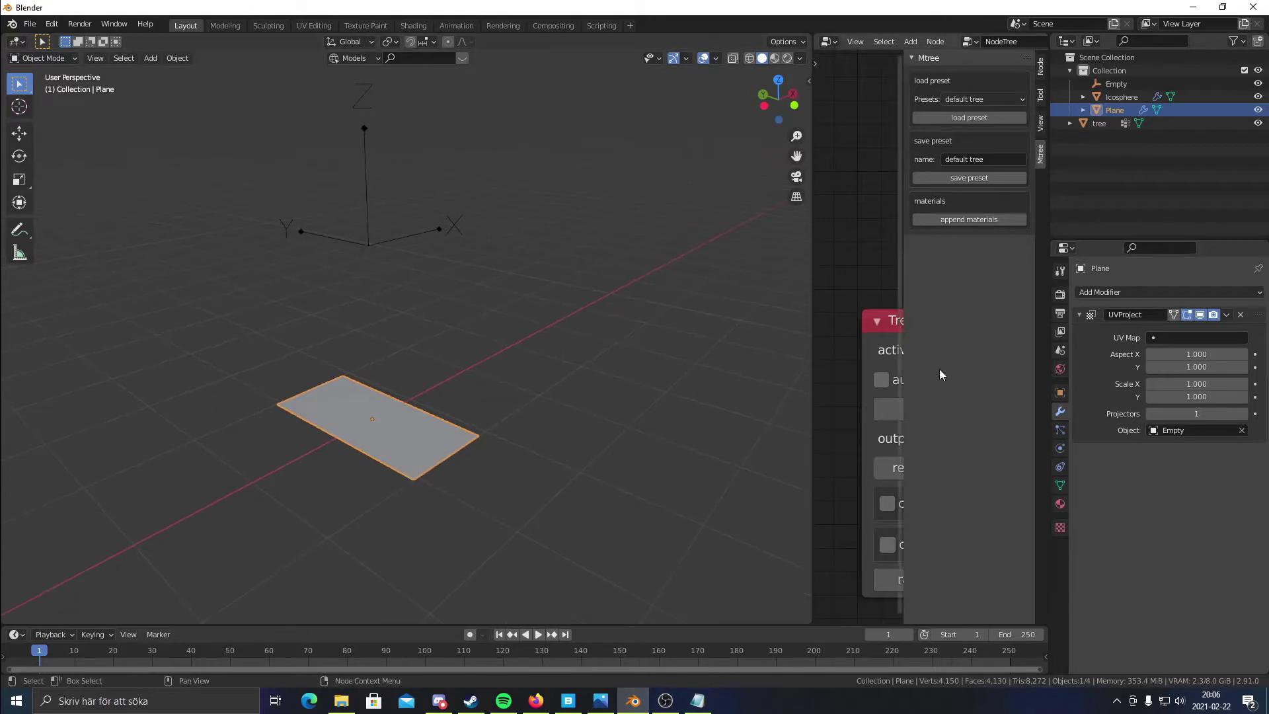
click(1196, 337)
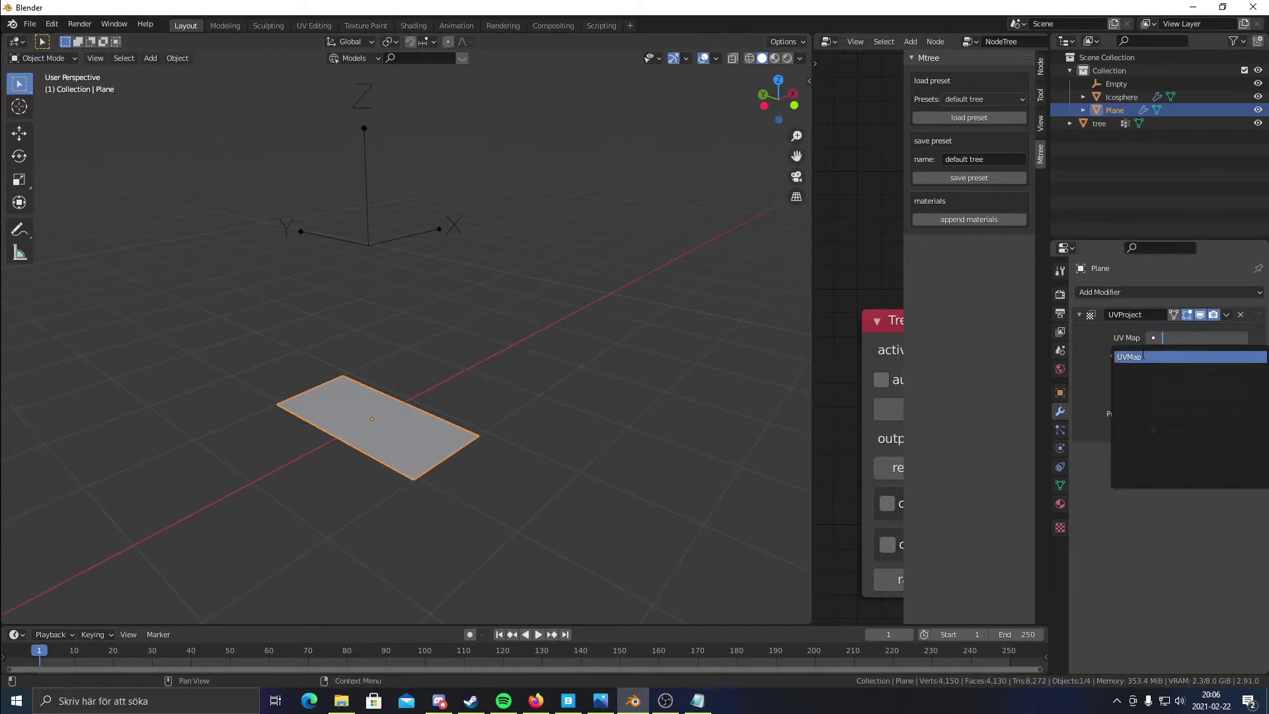
click(1143, 355)
- Switch the viewport to Material Preview and scale the empty up by a factor of about 1.22
middle_drag(624, 382, 598, 384)
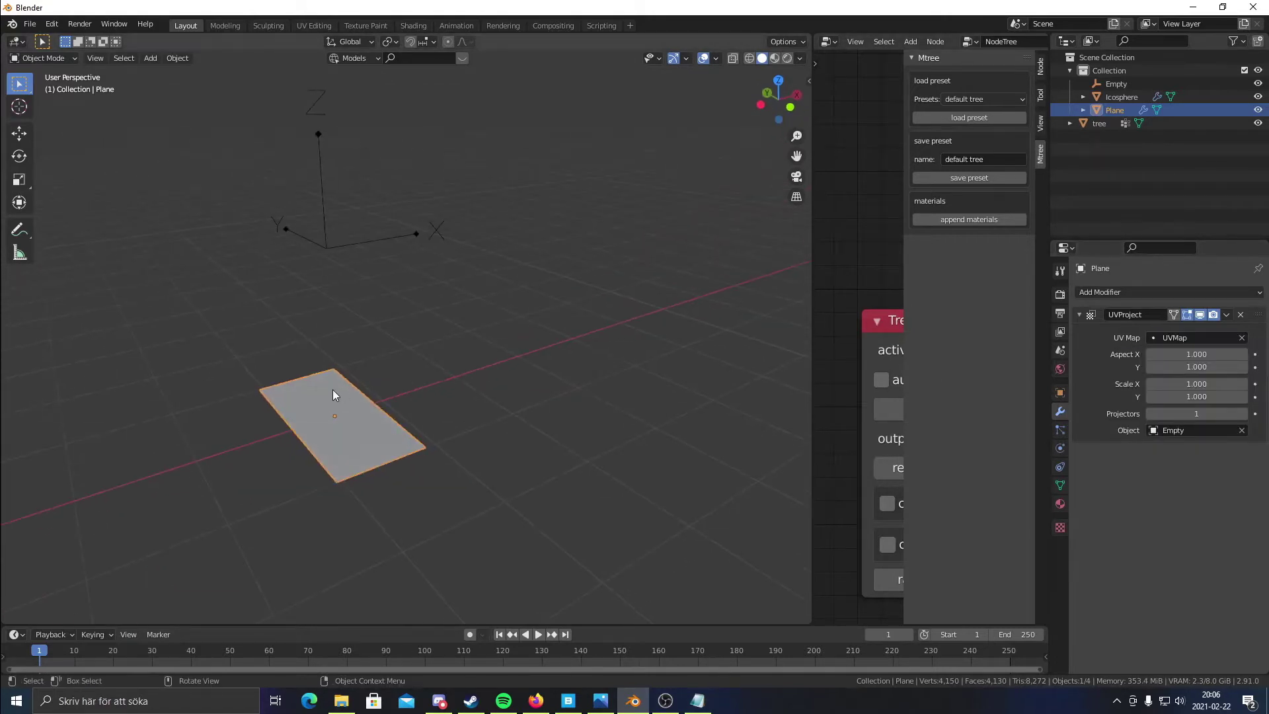
click(773, 58)
mouse_move(660, 252)
middle_down()
mouse_move(629, 296)
mouse_move(432, 410)
mouse_move(539, 298)
mouse_move(517, 208)
middle_up()
click(460, 168)
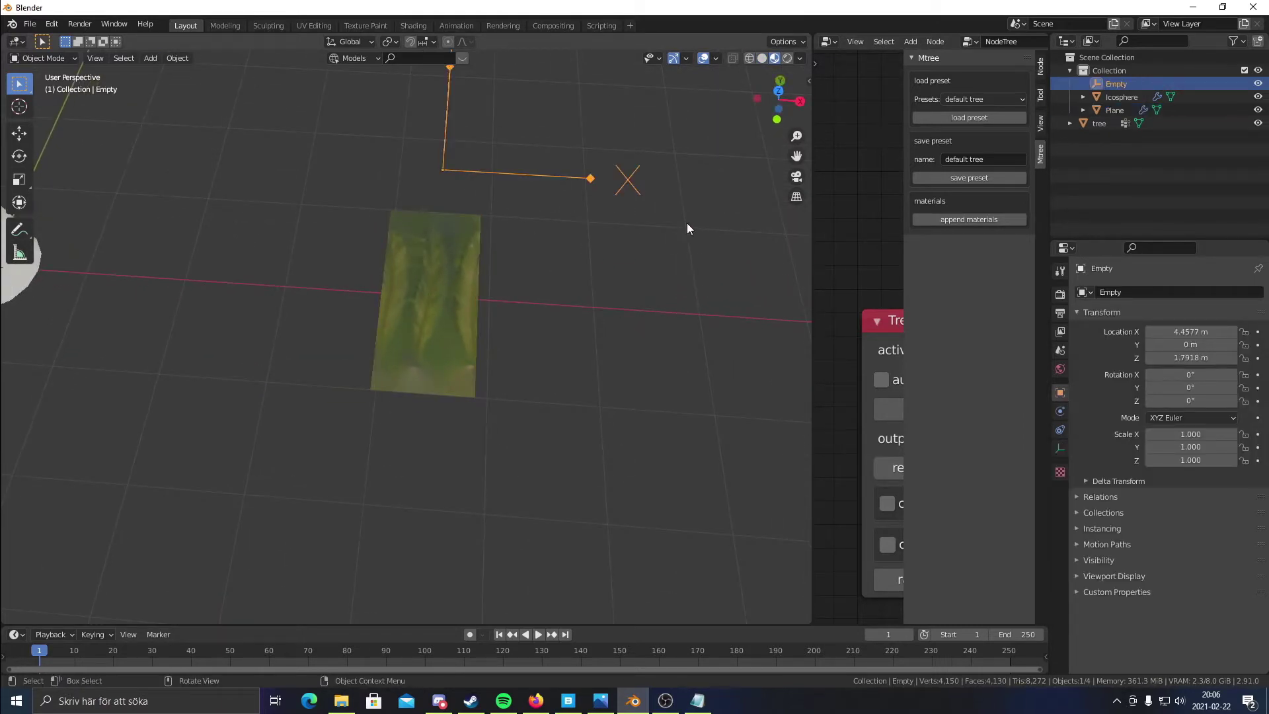
shift+middle_drag(687, 223, 675, 270)
key(s)
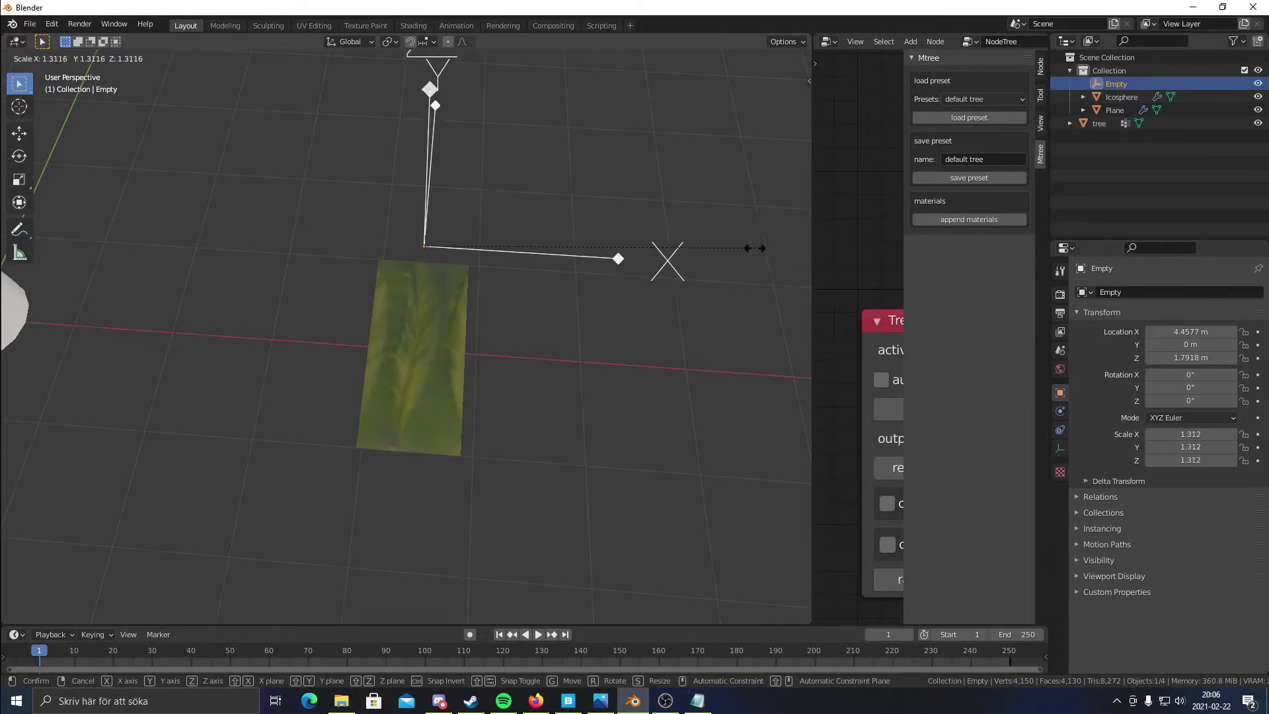
click(729, 243)
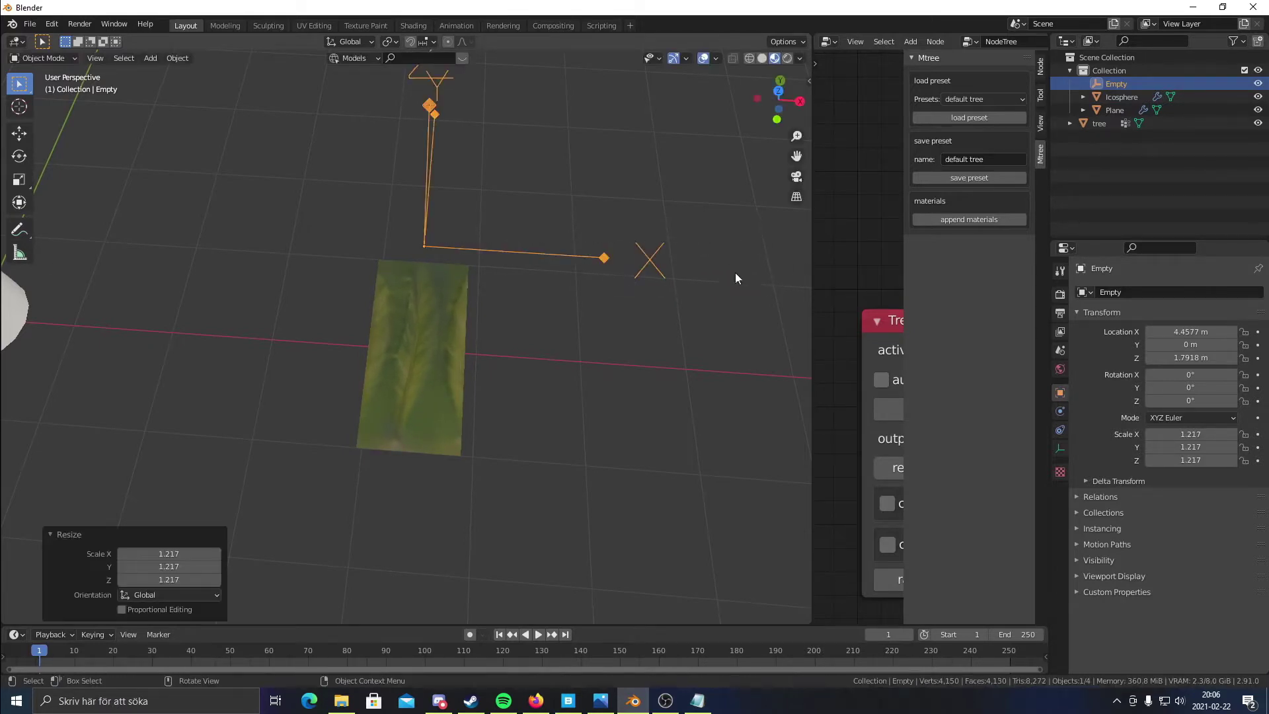
- Select the plane and narrow it along X so that it frames a single leaf of the atlas
middle_drag(732, 287, 511, 257)
middle_drag(475, 315, 430, 436)
click(430, 436)
middle_drag(509, 491, 598, 383)
key(s)
key(x)
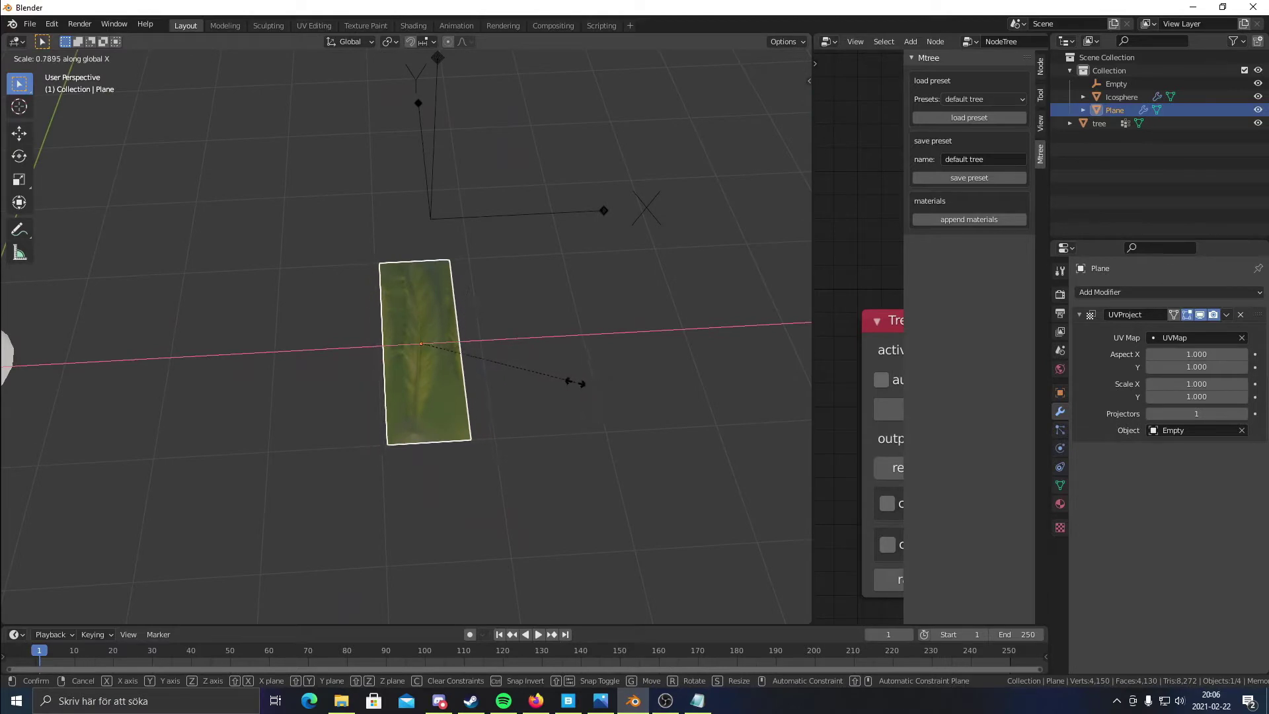
click(536, 379)
- Enlarge the plane by a factor of about 1.07 and shift it along X over the leaf
middle_drag(537, 374, 639, 383)
key(s)
click(584, 325)
key(g)
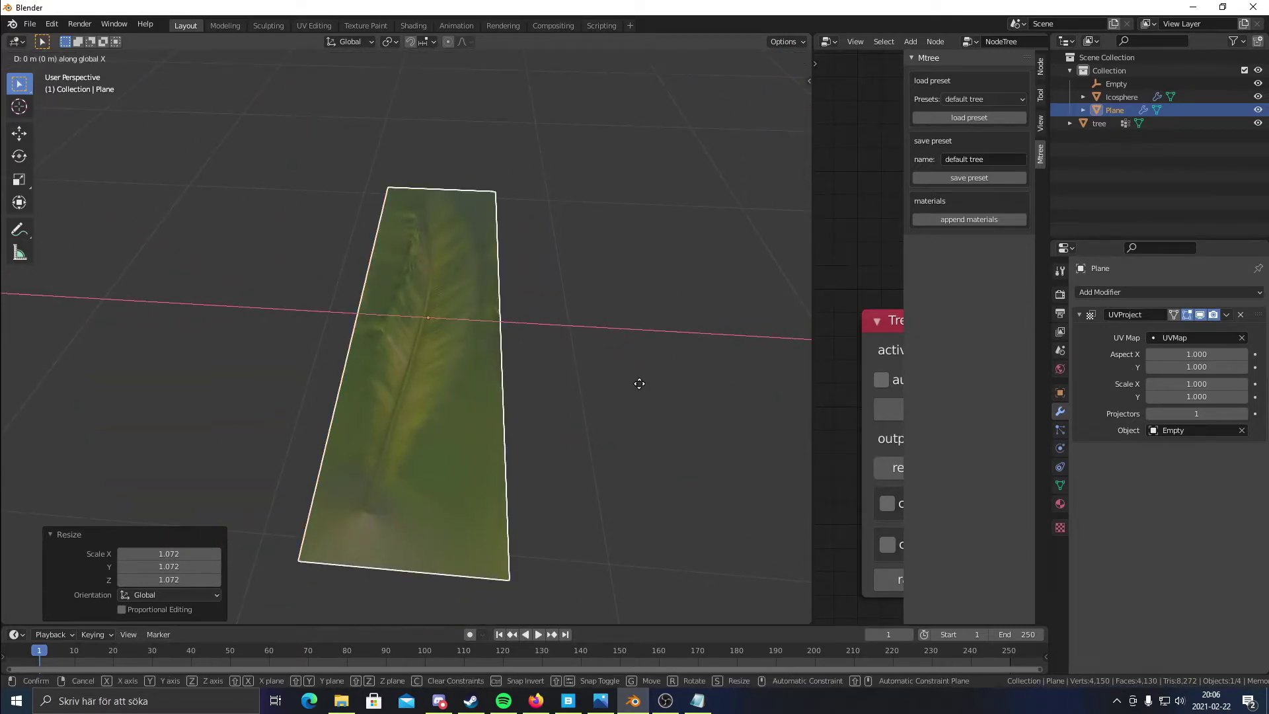
click(636, 384)
key(s)
click(635, 388)
- Rescale the plane's width and reposition it along X to fit around the leaf
key(s)
key(x)
click(605, 389)
key(g)
key(x)
click(609, 383)
- Select the empty and scale it up to enlarge the projected leaf texture
middle_drag(609, 383, 380, 400)
scroll(379, 400, down, 6)
click(387, 251)
key(s)
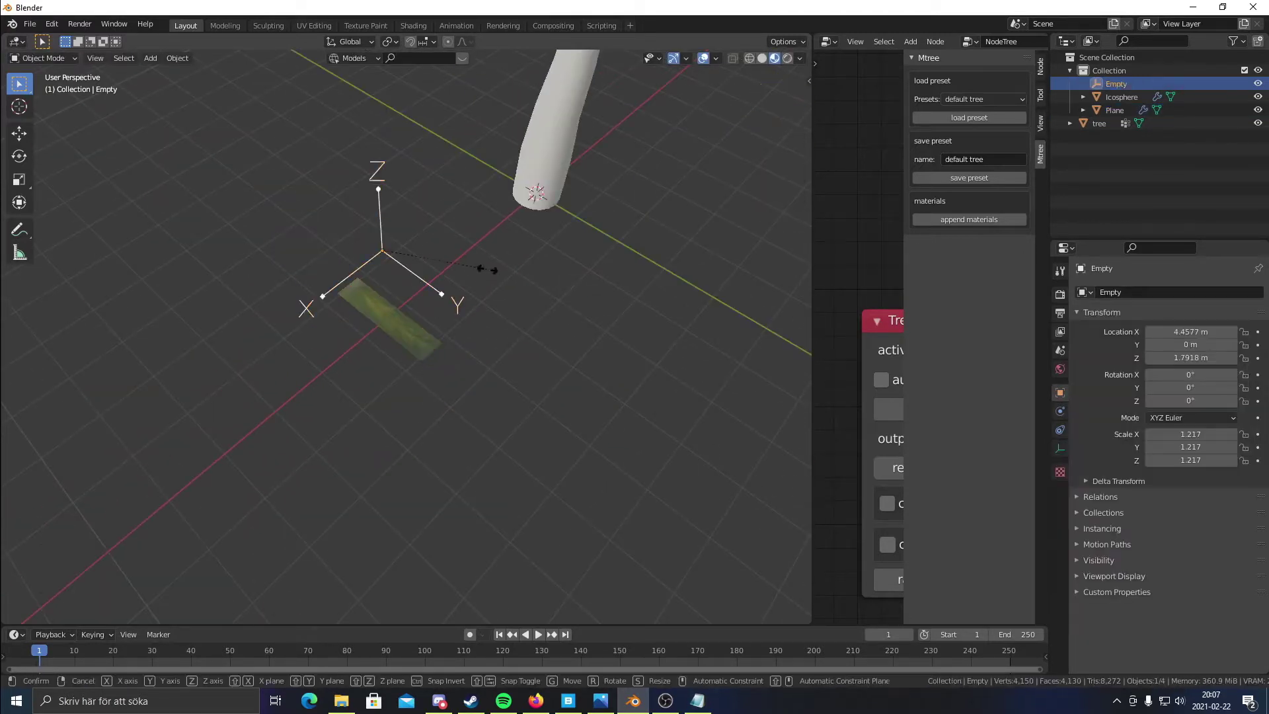
click(612, 275)
- Scale the plane up by a factor of about 2.2 to match the enlarged texture projection
click(380, 327)
scroll(442, 354, up, 3)
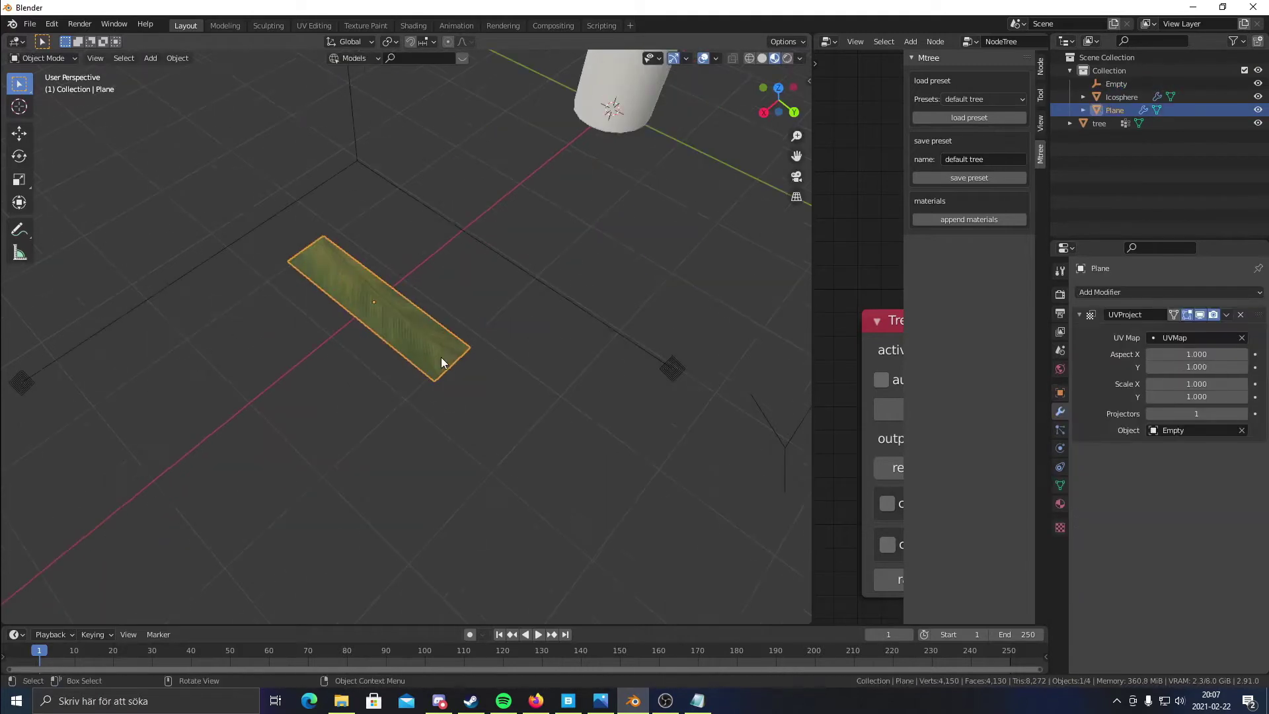
key(s)
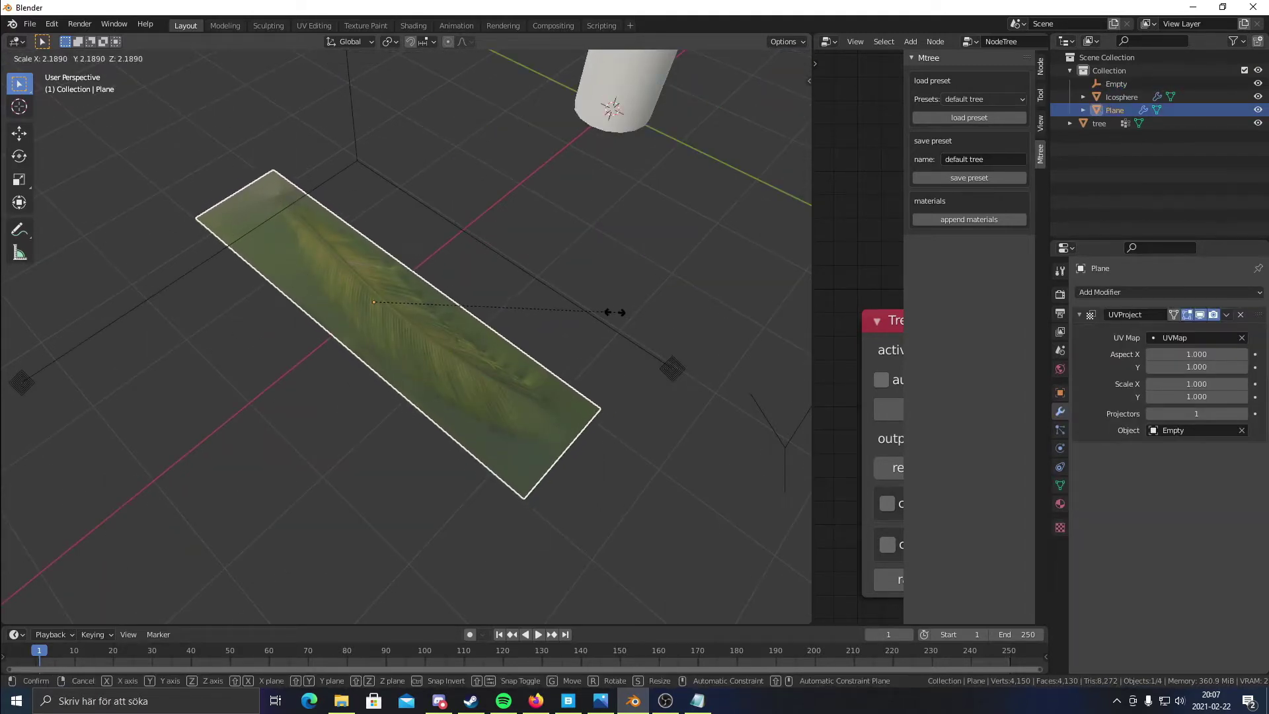
click(611, 311)
- In Edit Mode, move the plane's short edge at the leaf's stem end about 0.35 m along Y
middle_drag(468, 340, 505, 406)
key(Tab)
click(463, 375)
key(g)
key(x)
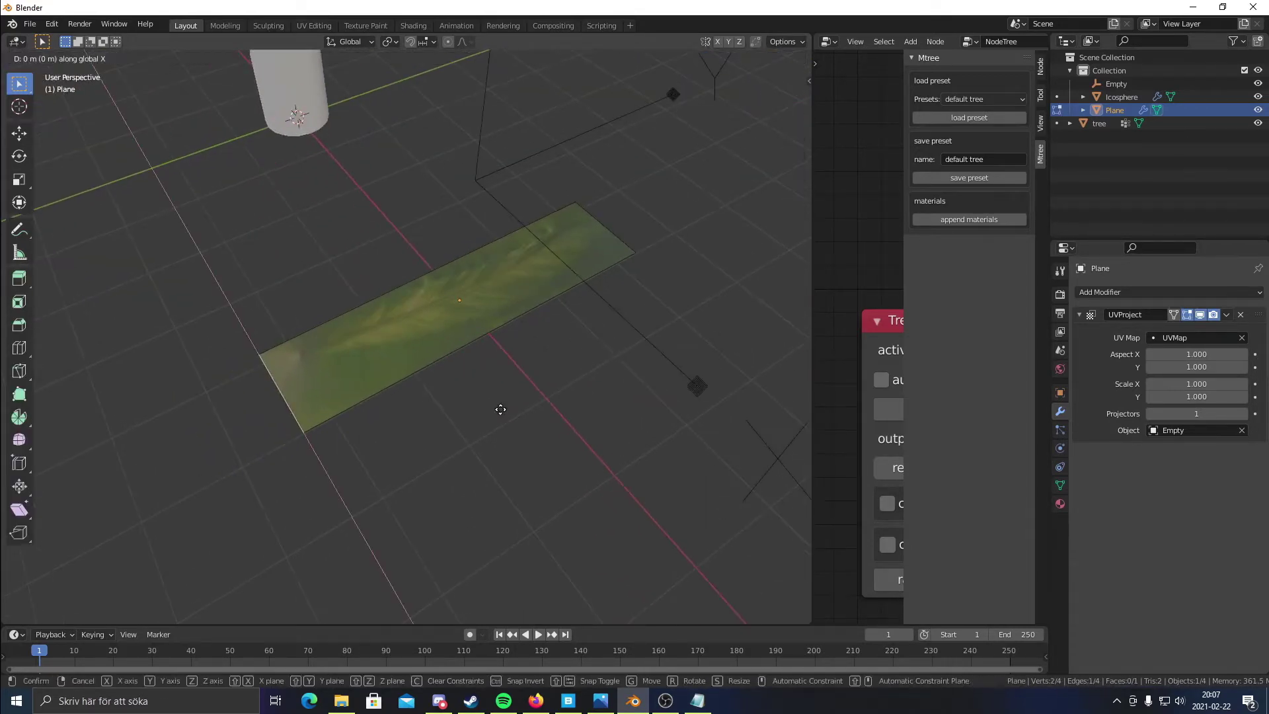
key(y)
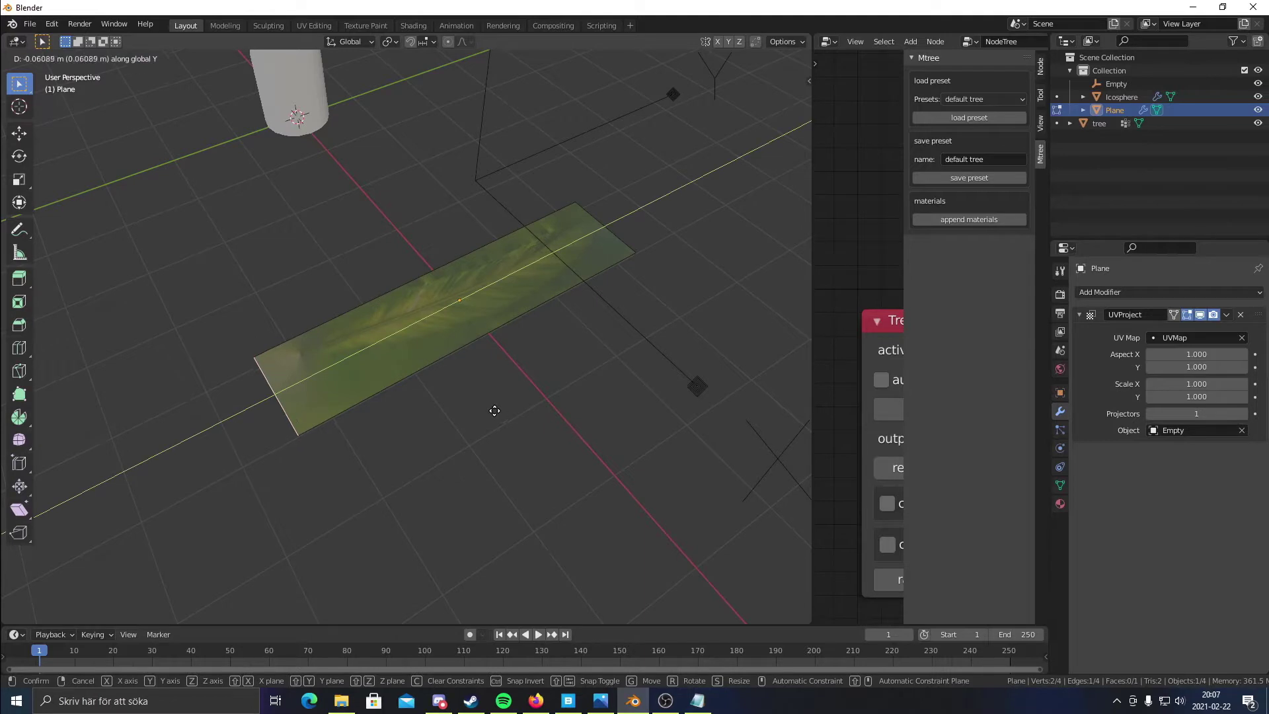
click(535, 402)
- Add a single loop cut running lengthwise down the middle of the leaf plane
middle_drag(535, 402, 380, 270)
middle_drag(380, 271, 534, 359)
scroll(534, 359, up, 5)
scroll(527, 351, down, 8)
middle_drag(347, 383, 524, 377)
shift+middle_drag(538, 422, 545, 323)
scroll(497, 404, up, 2)
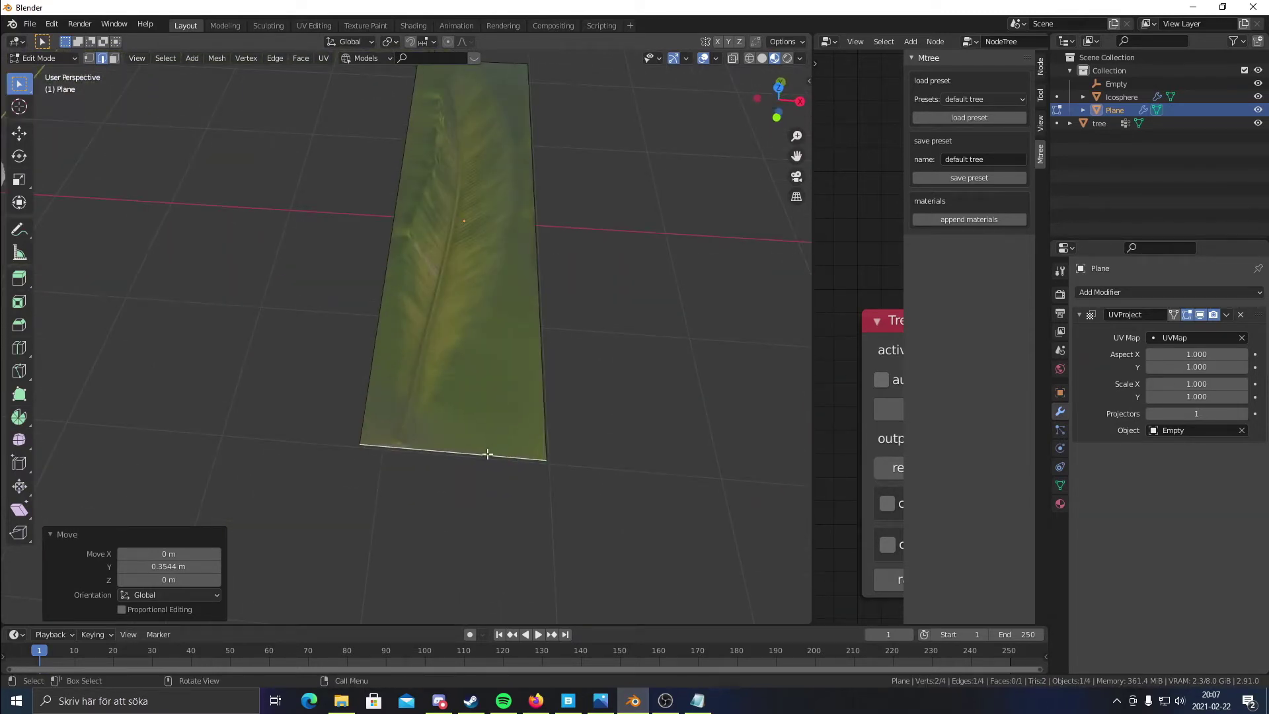
click(19, 348)
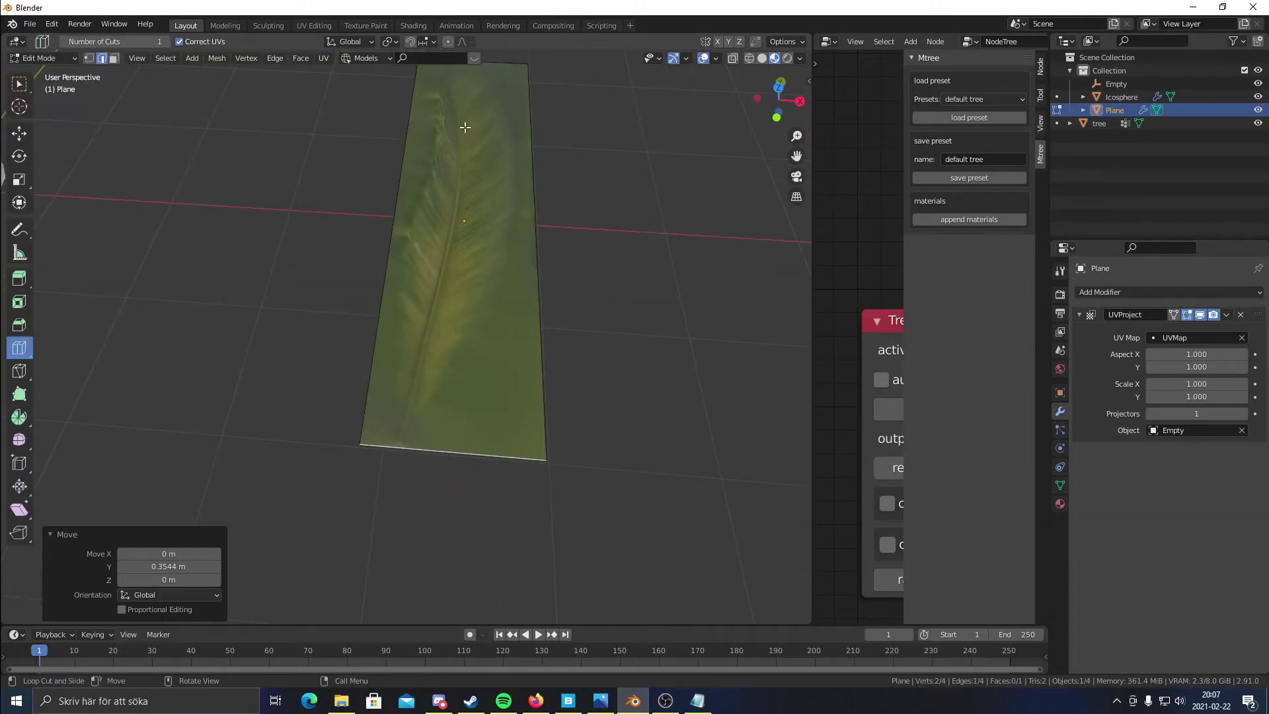
click(493, 78)
- Add crosswise loop cuts to the leaf plane and set the number of cuts to 6
middle_drag(622, 301, 445, 138)
middle_drag(607, 390, 368, 204)
click(365, 201)
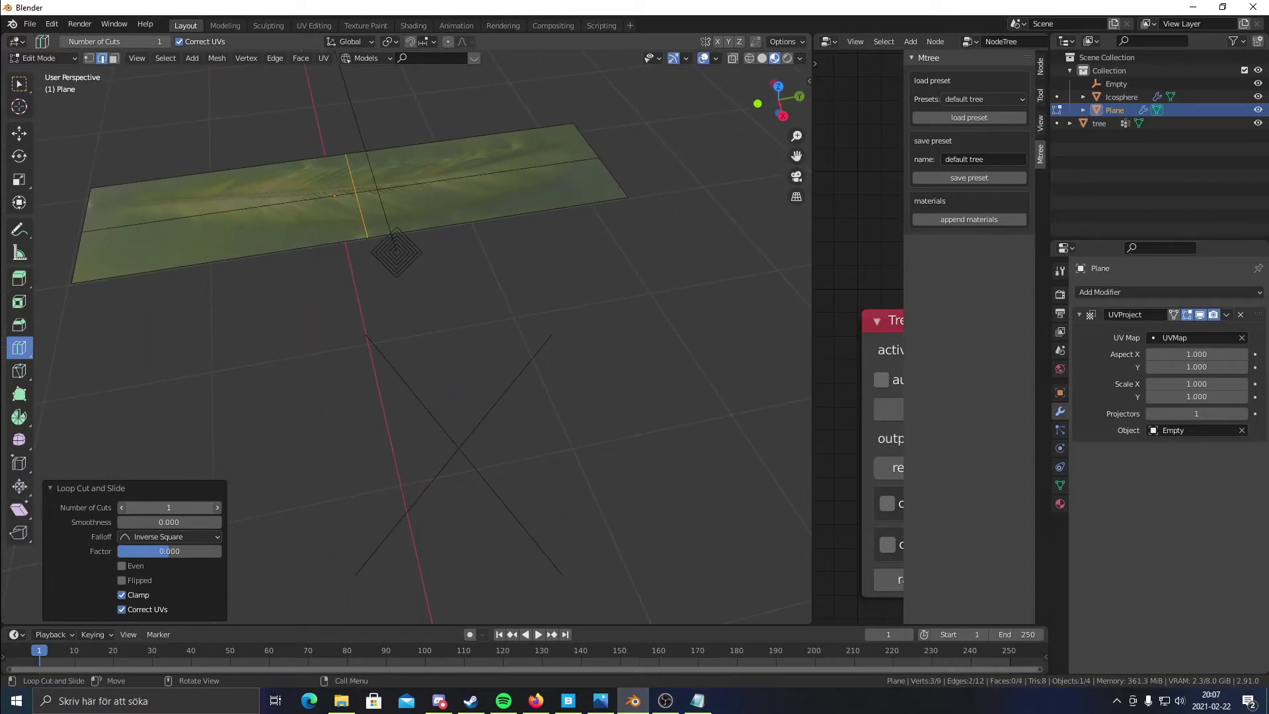
mouse_move(169, 507)
mouse_down()
mouse_move(204, 508)
mouse_move(192, 506)
mouse_up()
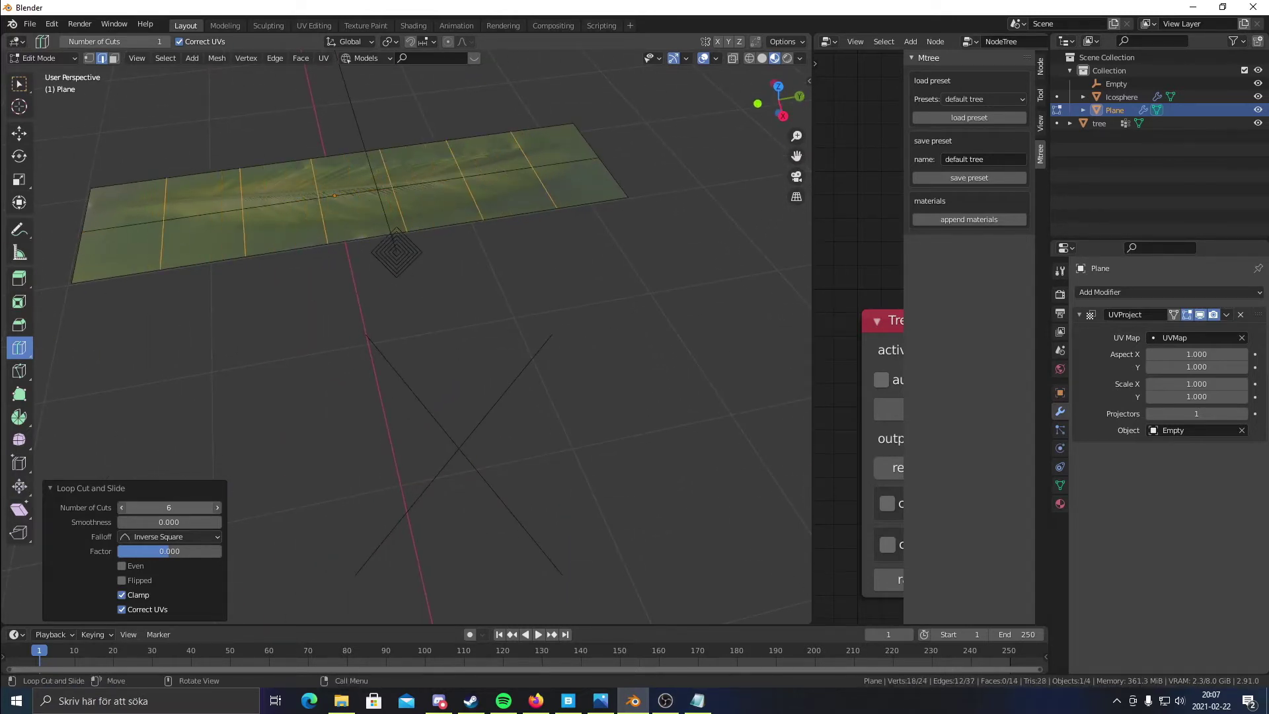
- In vertex select mode, move the centre vertex at the stem end about -0.33 m along X onto the leaf's midrib
middle_drag(333, 258, 97, 131)
click(19, 83)
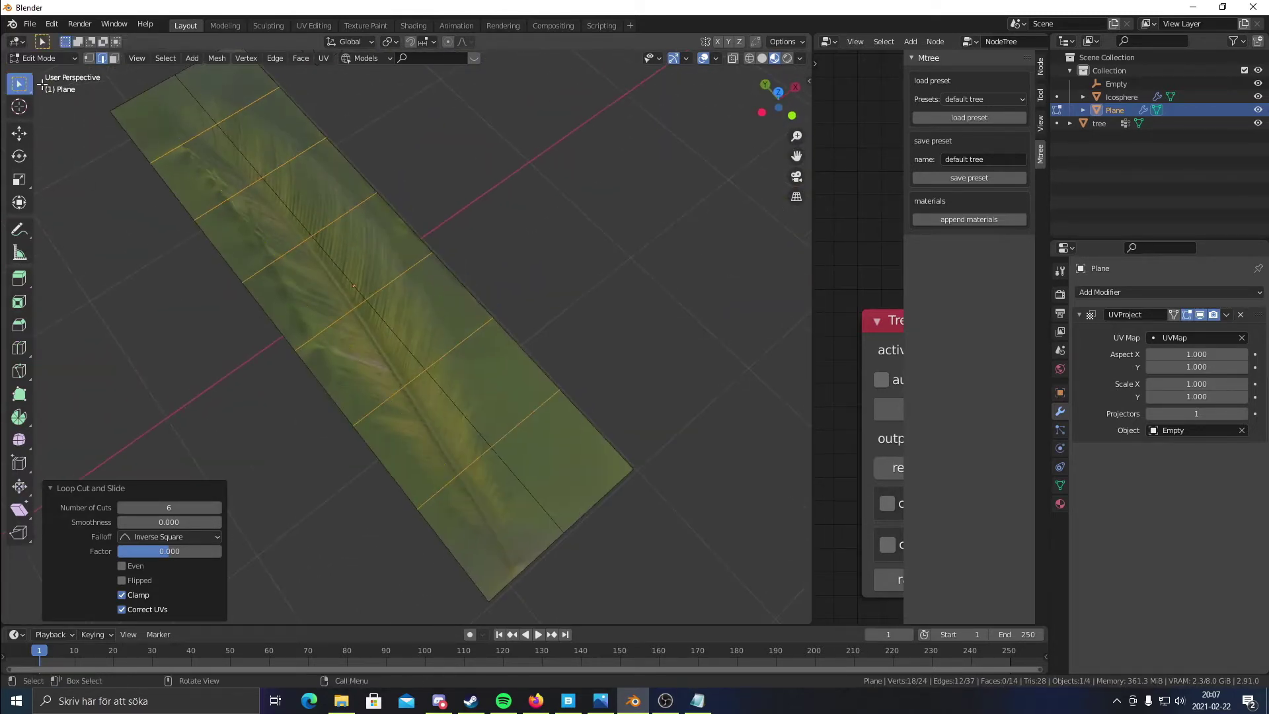
click(90, 58)
scroll(425, 420, down, 2)
mouse_move(457, 436)
middle_down()
mouse_move(425, 420)
mouse_move(493, 388)
mouse_move(460, 427)
middle_up()
click(386, 407)
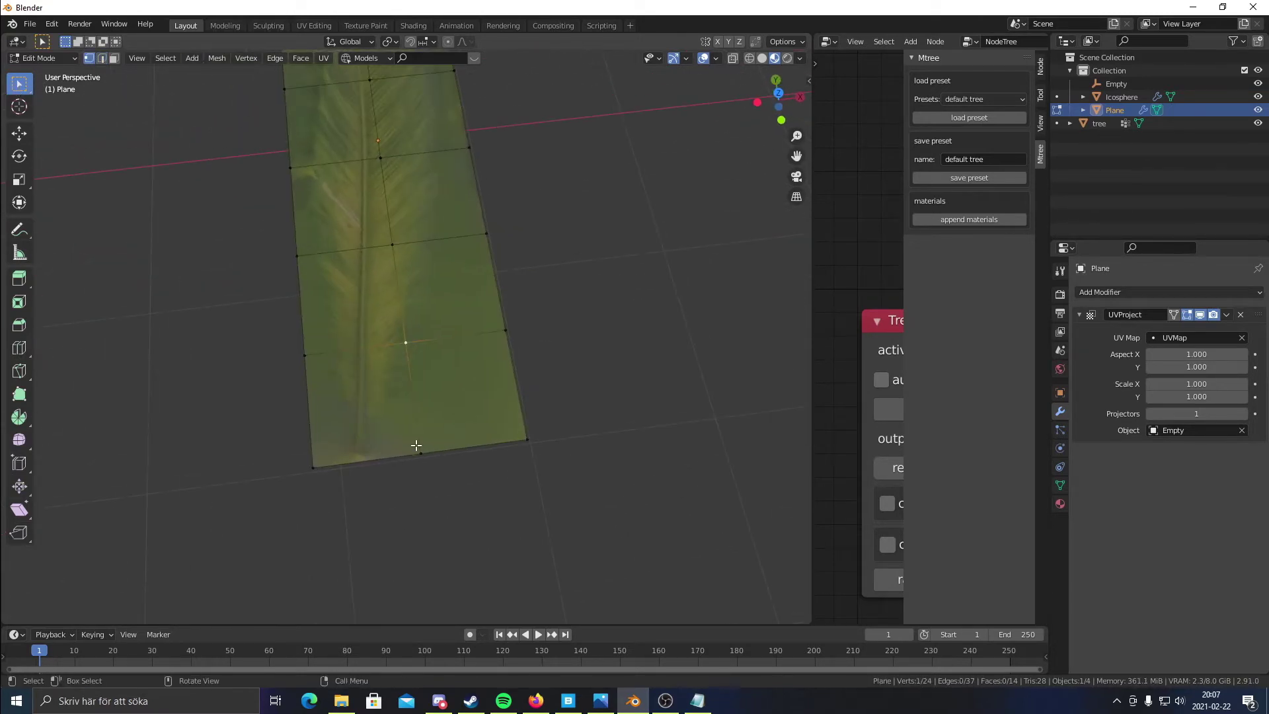
shift+middle_drag(464, 514, 470, 408)
scroll(539, 430, up, 5)
key(g)
key(x)
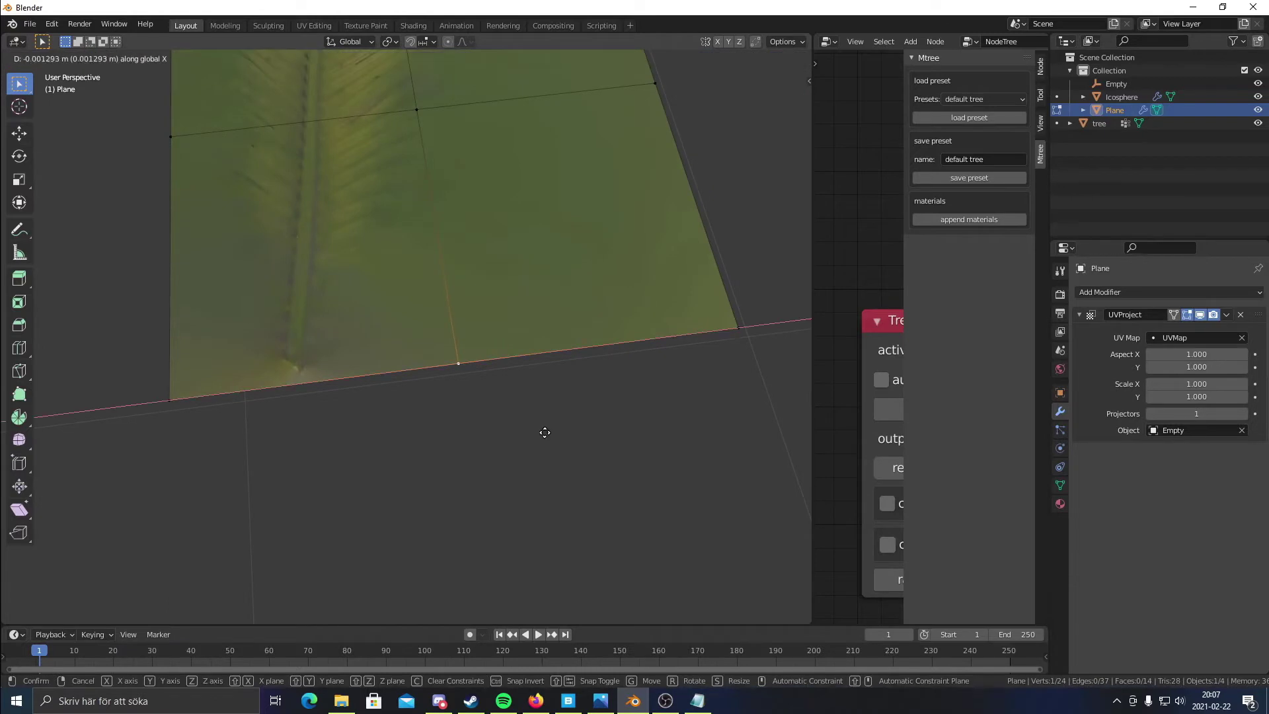
click(378, 426)
- Move the centre vertex next to the stem end about -0.24 m along X onto the midrib
middle_drag(378, 426, 410, 365)
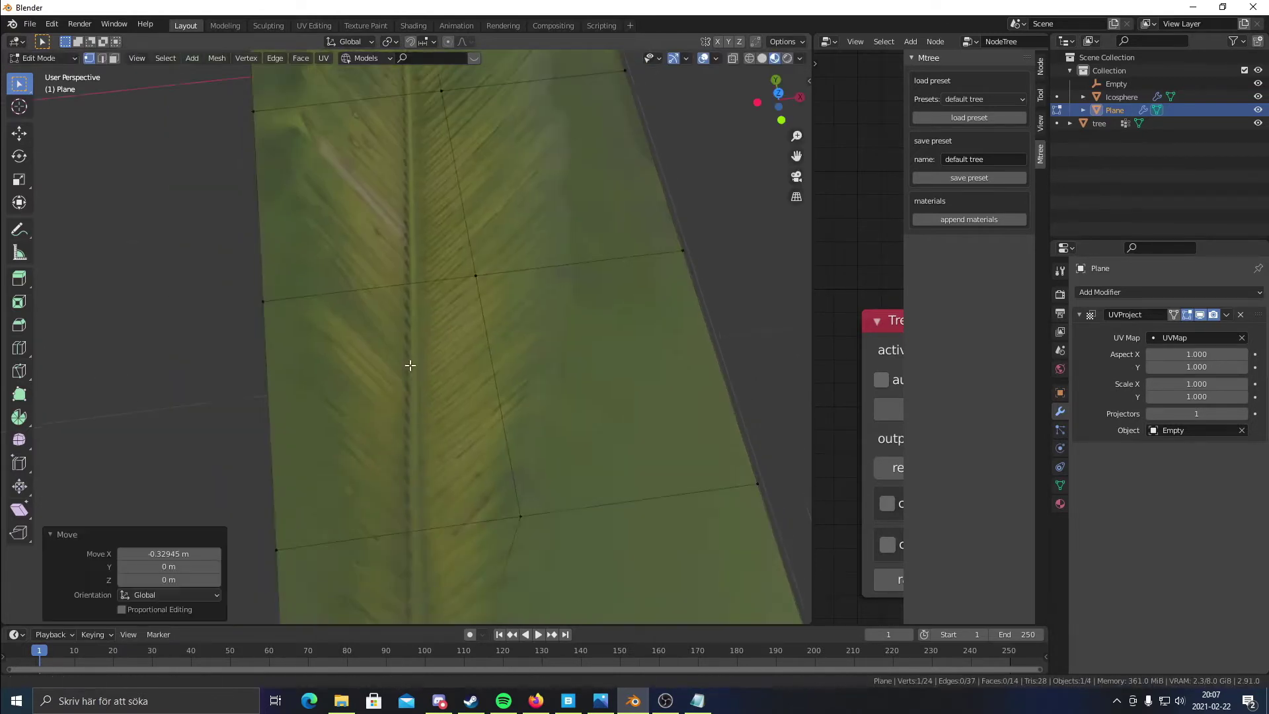
middle_drag(542, 477, 498, 315)
middle_drag(467, 240, 510, 388)
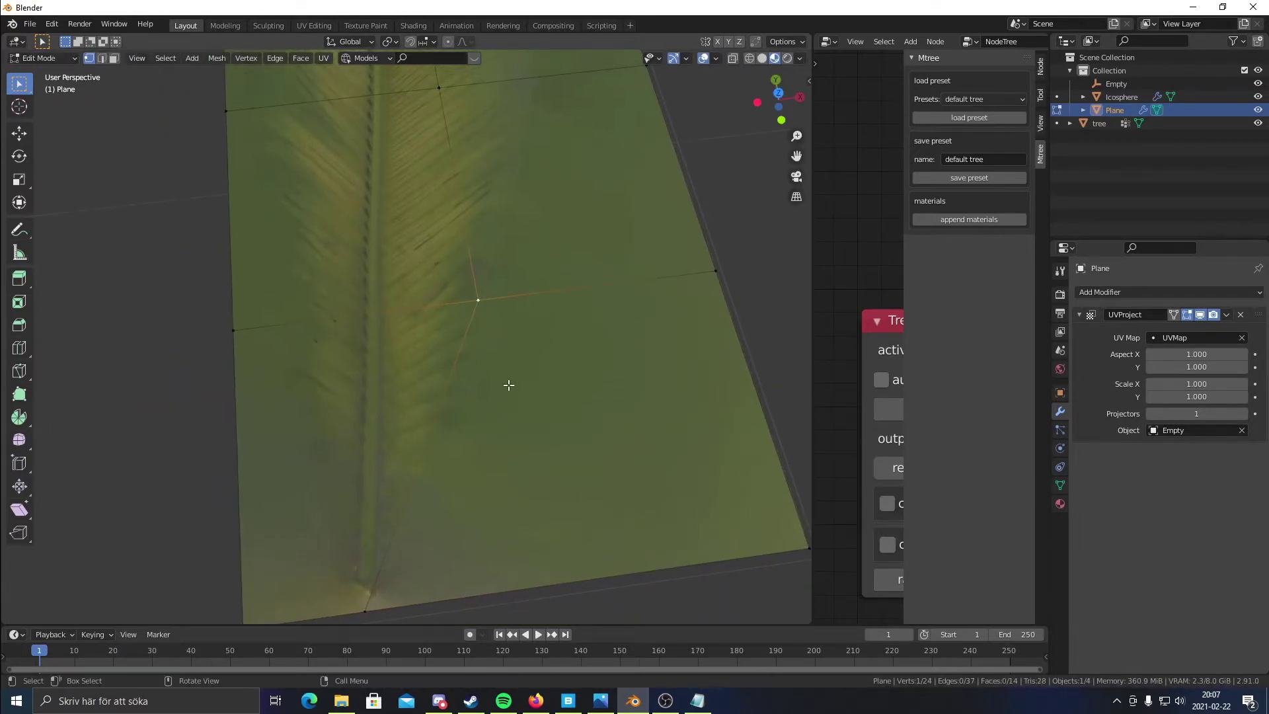
key(g)
key(x)
click(403, 384)
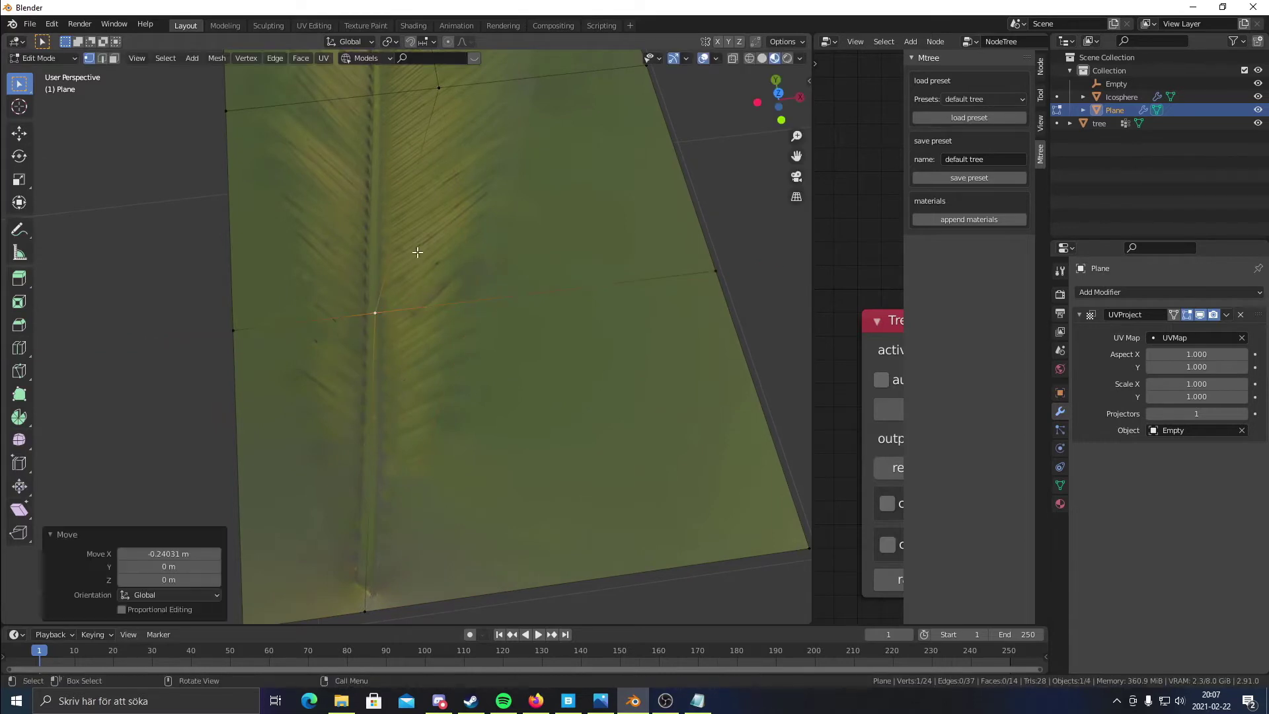
- Align the following two centre vertices with the midrib along X, shifting the second of them by about -0.10 m
shift+middle_drag(416, 252, 418, 363)
click(446, 393)
key(g)
key(x)
click(434, 417)
shift+middle_drag(449, 266, 479, 367)
scroll(480, 386, up, 3)
click(466, 244)
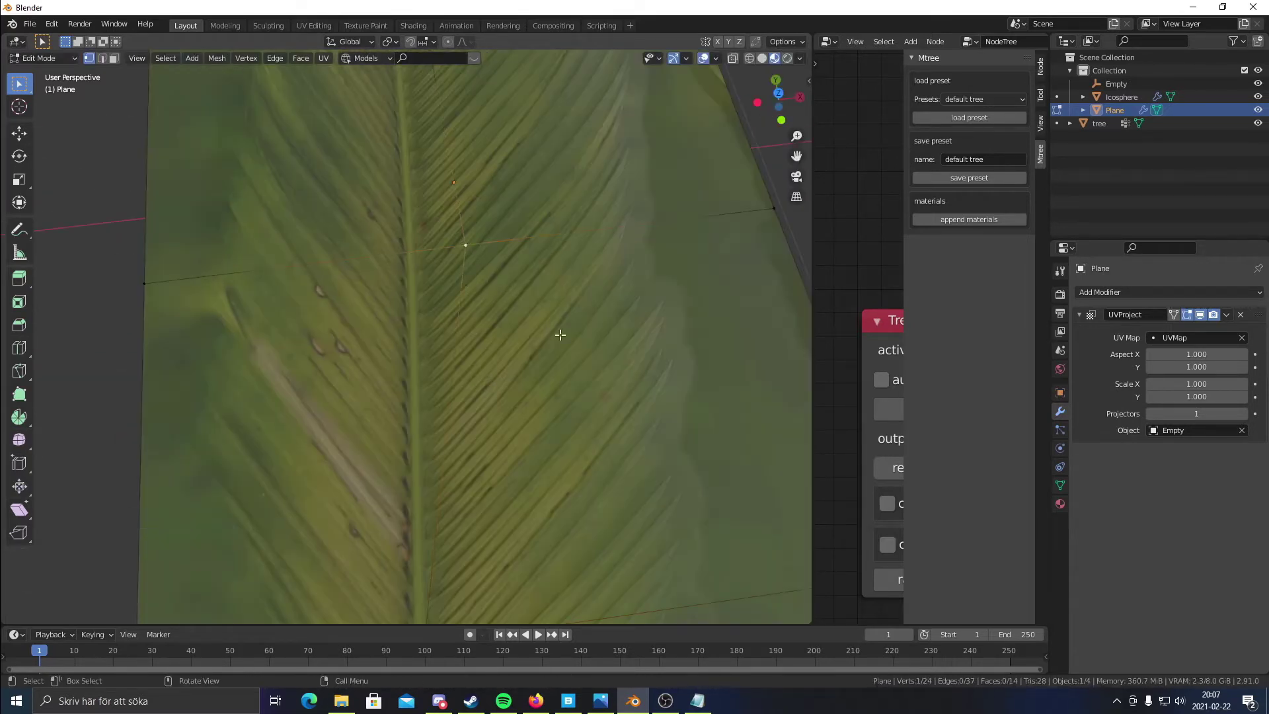
key(g)
key(x)
click(505, 343)
- Move the next two centre vertices along X onto the midrib, by about -0.06 m and -0.09 m
scroll(505, 300, down, 2)
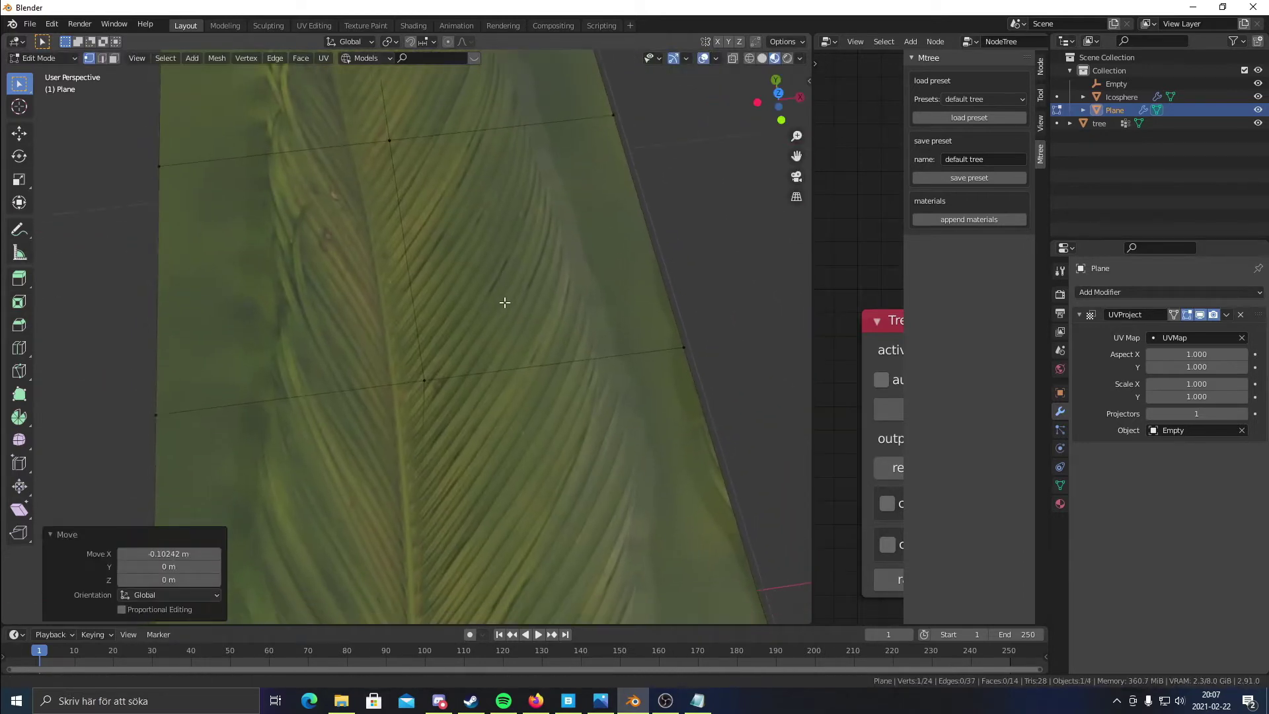
click(430, 369)
key(g)
key(x)
click(442, 390)
scroll(439, 320, down, 1)
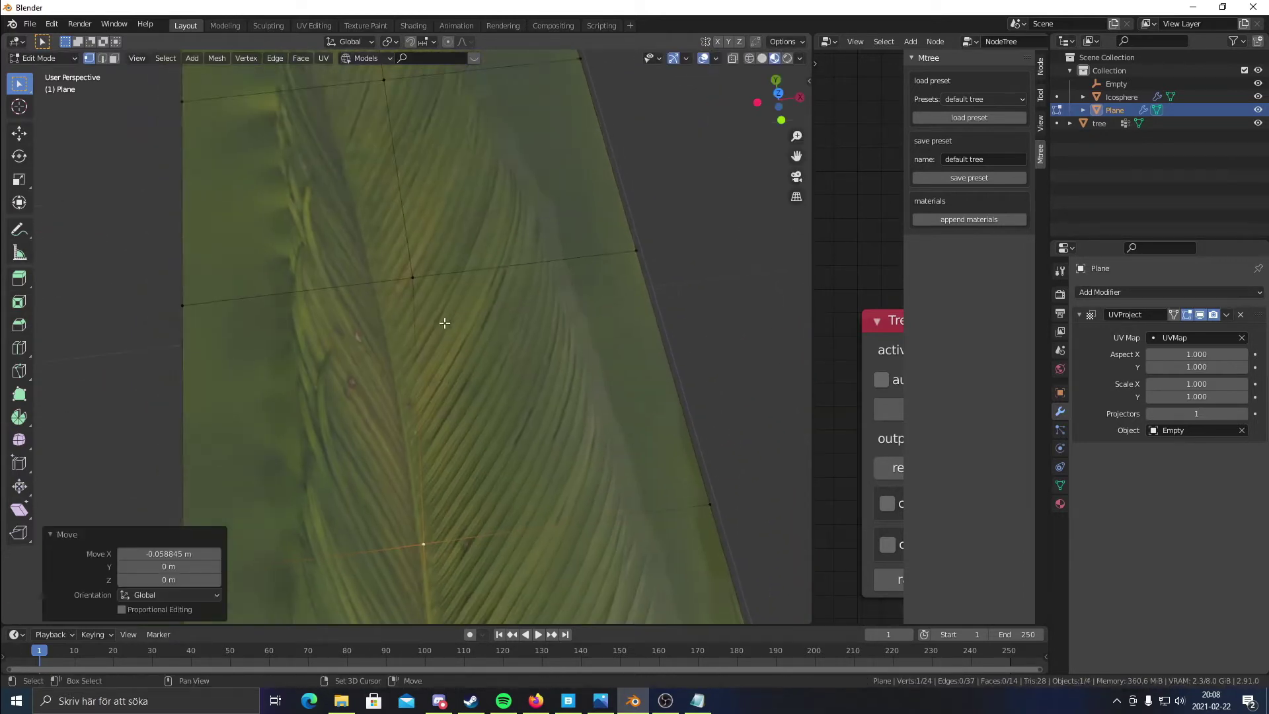
key(g)
key(x)
click(505, 326)
- Shift the second-to-last centre vertex about -0.19 m along X and slide the tip's centre vertex in line with the midrib
scroll(505, 327, down, 1)
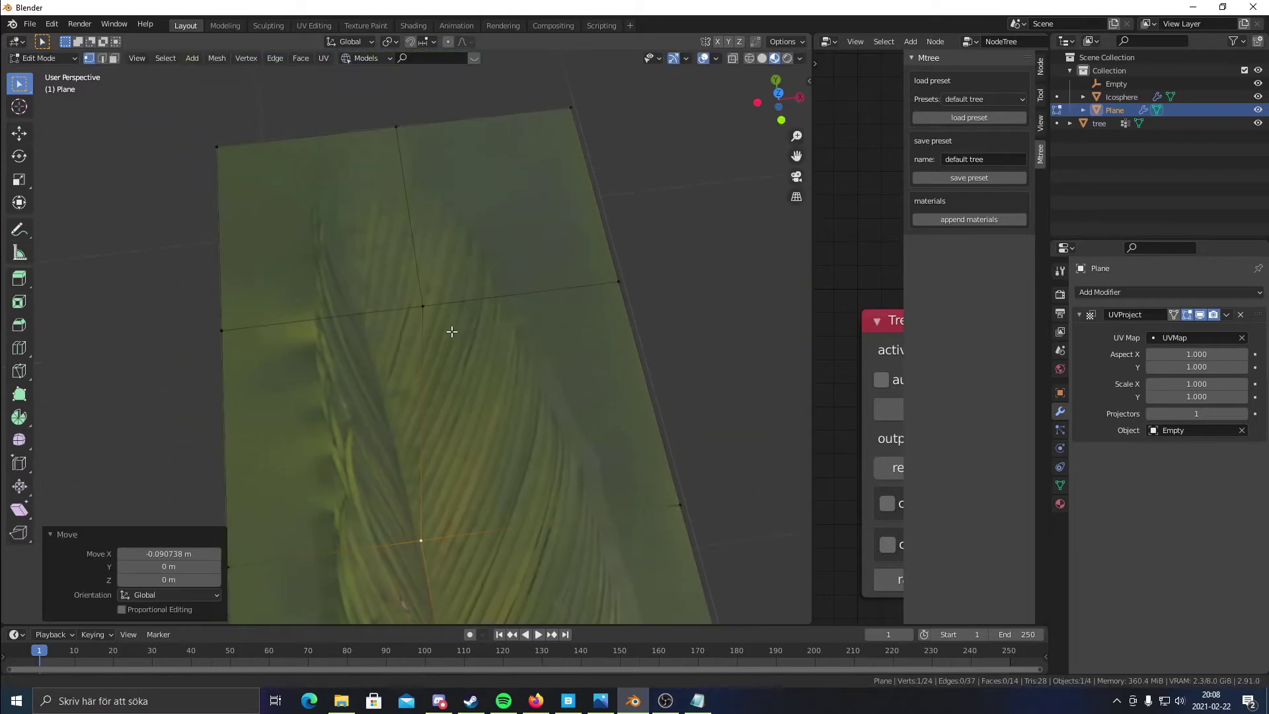
key(g)
key(x)
click(458, 263)
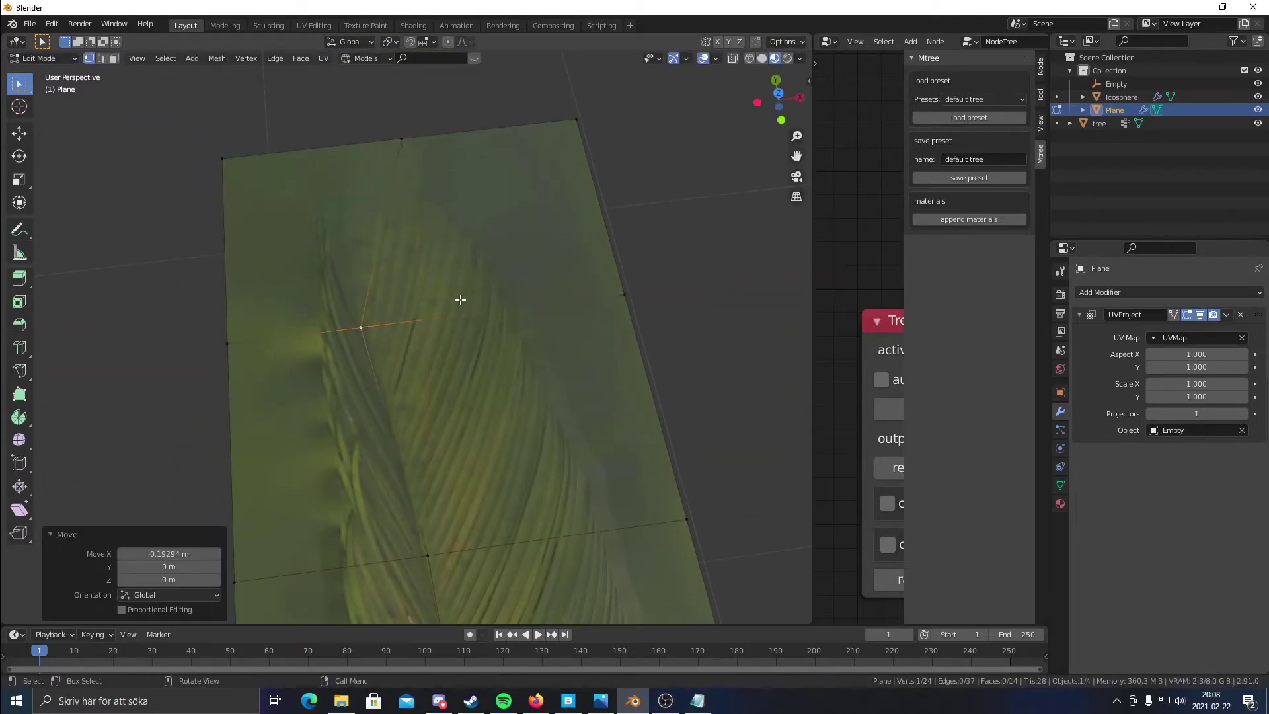
scroll(473, 241, down, 1)
key(g)
key(x)
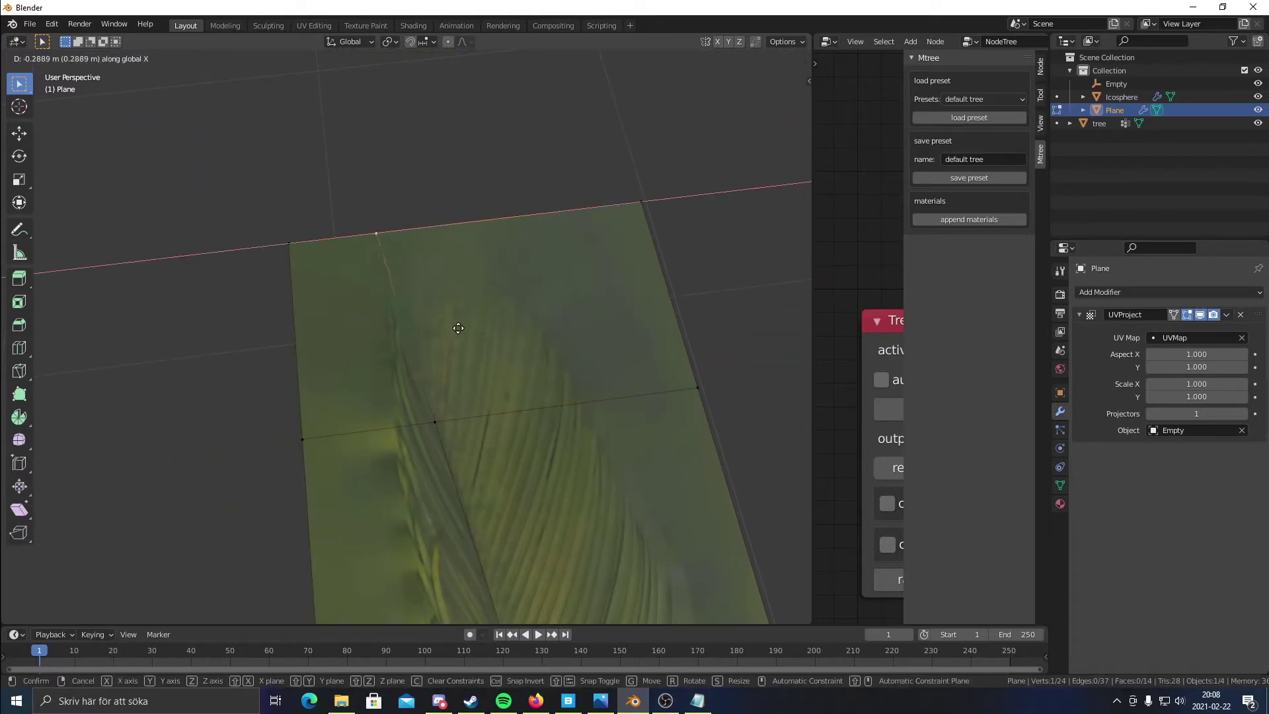
click(444, 329)
- Select the lengthwise midrib edge loop, raise it about 0.18 m in Z, and return to Object Mode
scroll(533, 343, down, 6)
shift+middle_drag(551, 482, 544, 258)
middle_drag(524, 423, 227, 216)
key(2)
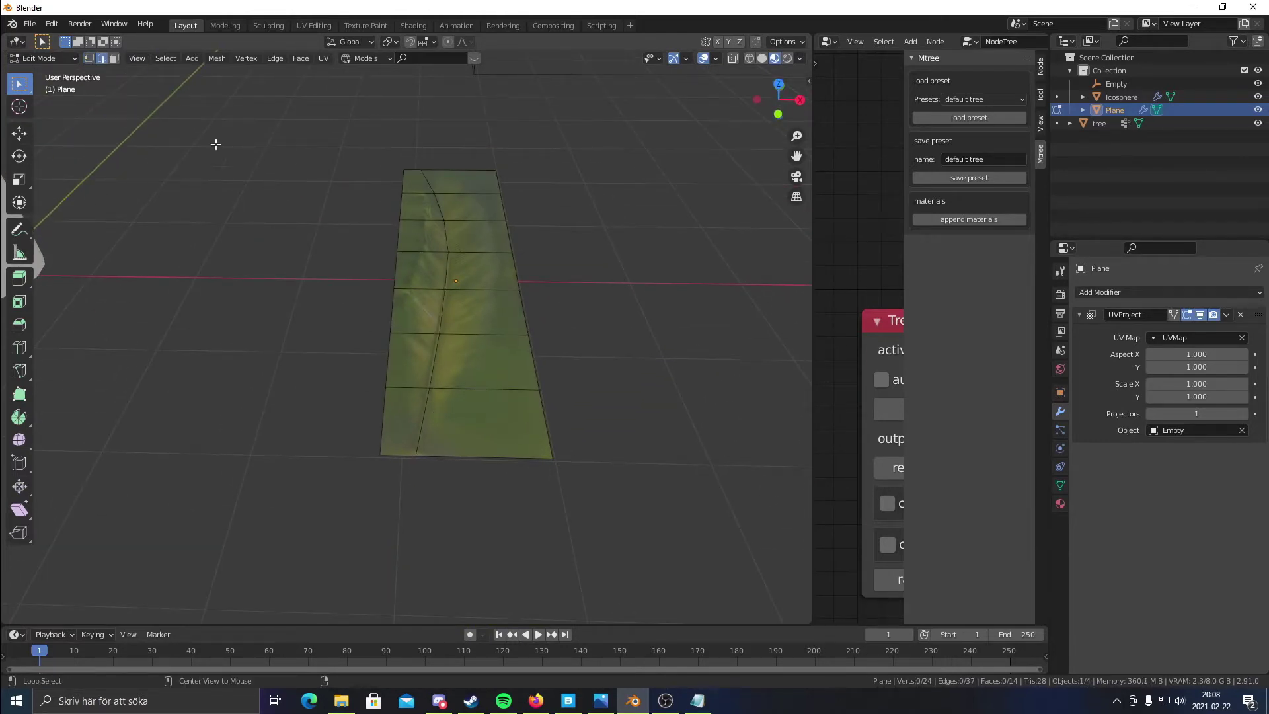
middle_drag(617, 341, 621, 352)
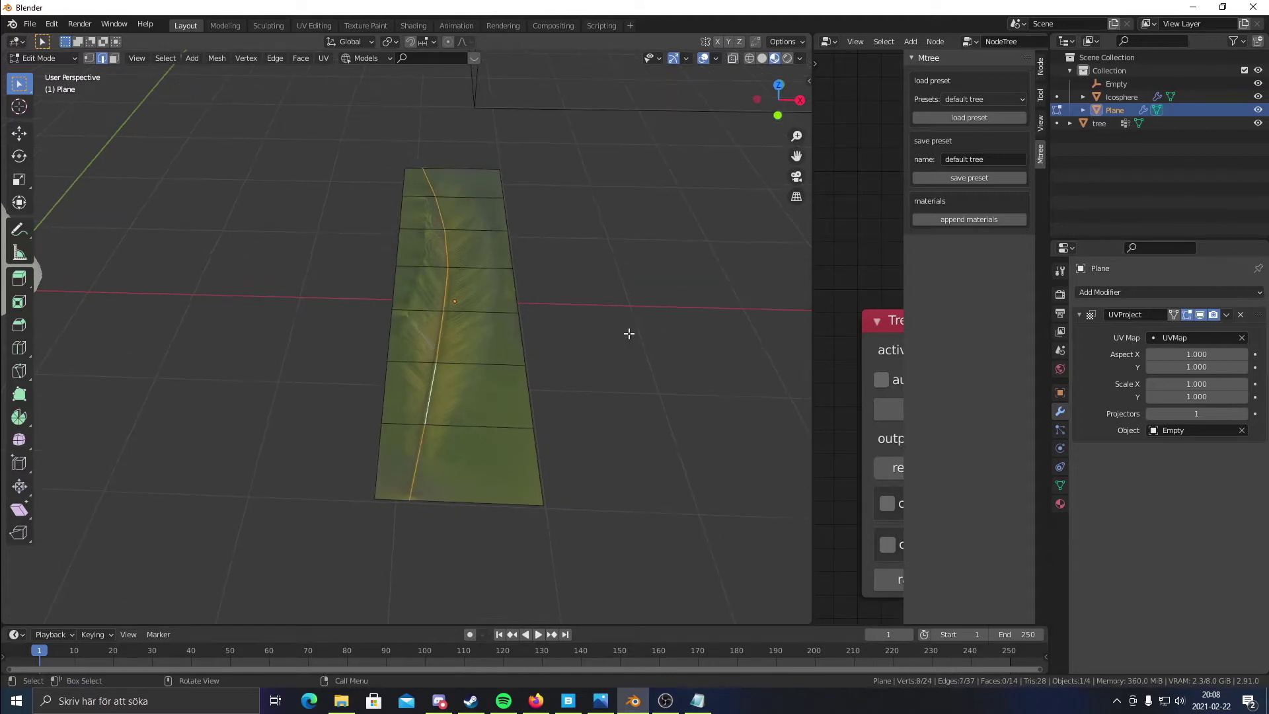
middle_drag(436, 205, 647, 279)
middle_drag(581, 196, 496, 284)
key(g)
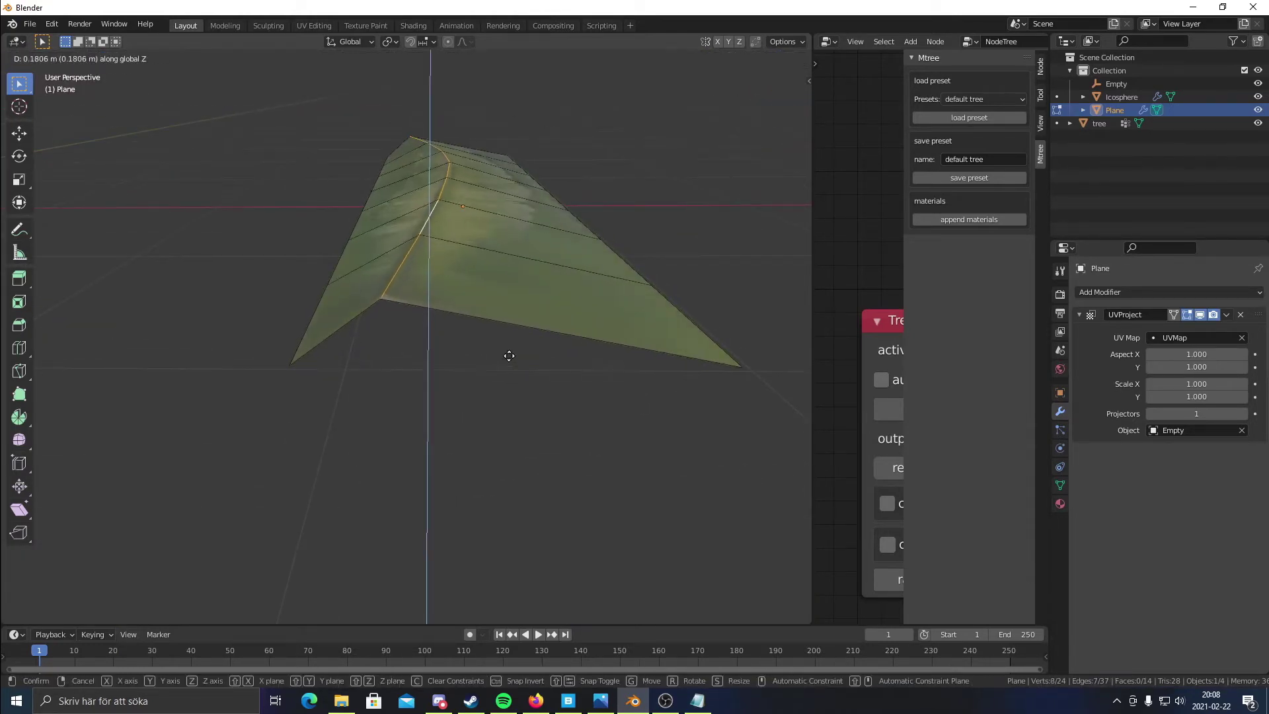
click(506, 354)
middle_drag(504, 354, 519, 361)
click(65, 58)
click(65, 74)
- Reopen the leaf plane in Edit Mode, adjust the midrib edges along X, and return to Object Mode
middle_drag(78, 95, 309, 241)
right_click(327, 236)
click(501, 339)
middle_drag(501, 339, 536, 324)
click(446, 298)
key(Tab)
middle_drag(553, 430, 576, 452)
key(g)
key(x)
click(584, 414)
click(40, 58)
click(41, 74)
- Switch to the Shading workspace and examine the leaf plane's texture up close
scroll(561, 364, down, 1)
middle_drag(560, 360, 376, 329)
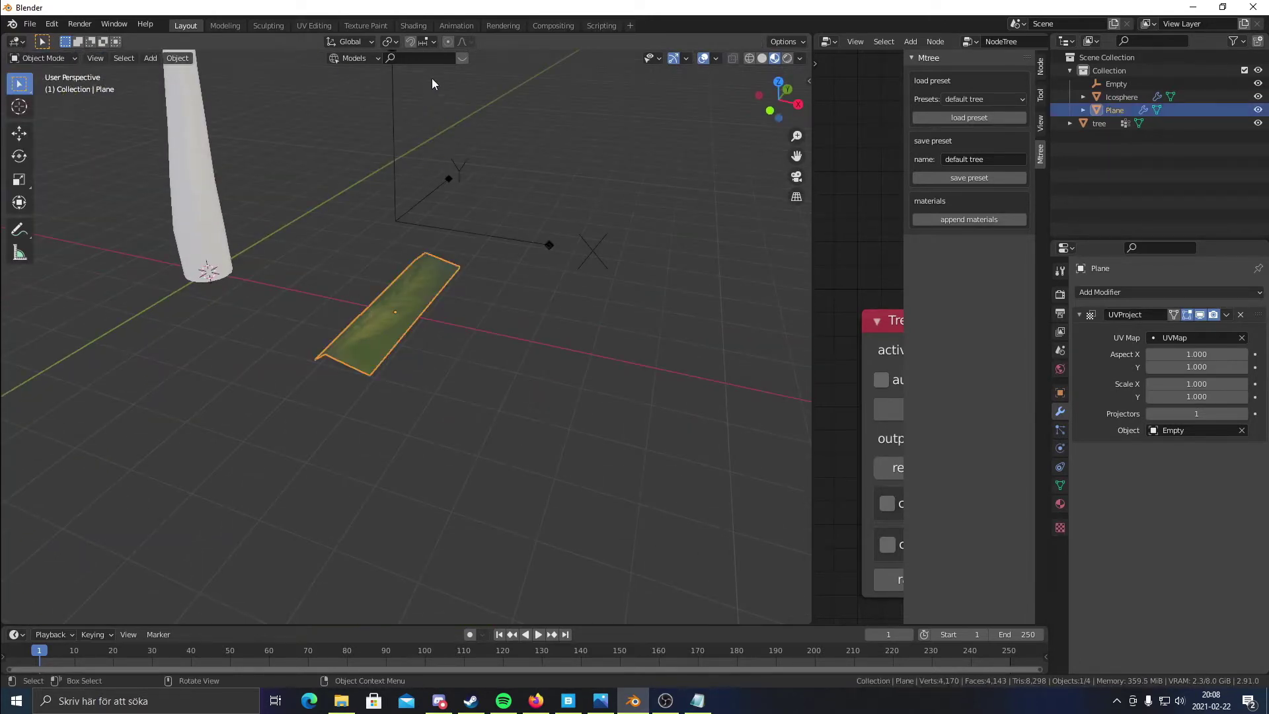
click(404, 25)
middle_drag(654, 354, 706, 348)
mouse_move(706, 349)
shift+middle_down()
mouse_move(628, 303)
mouse_move(593, 332)
shift+middle_up()
scroll(593, 332, up, 10)
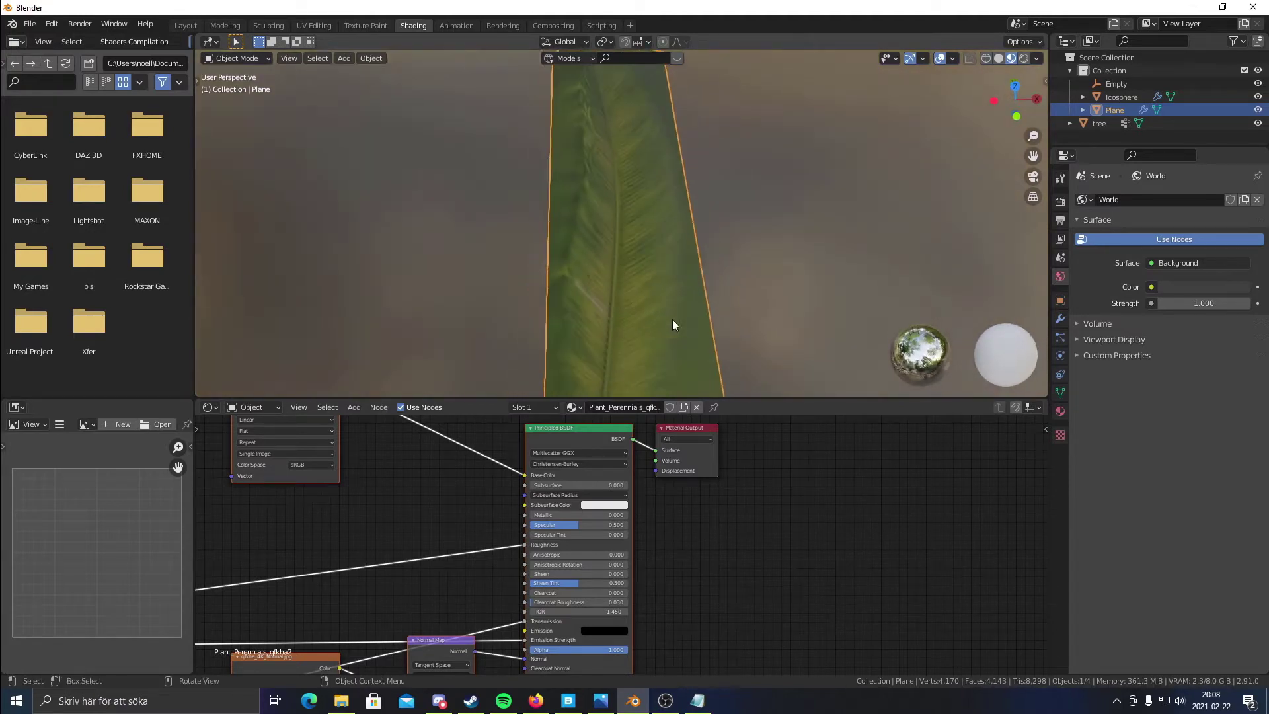
scroll(640, 221, down, 6)
scroll(629, 269, up, 5)
middle_drag(629, 269, 657, 246)
- Reconnect the leaf material's link from the shader's Emission Strength input to its Alpha input
middle_drag(431, 499, 522, 440)
scroll(588, 558, down, 1)
middle_drag(655, 620, 621, 574)
scroll(614, 562, up, 4)
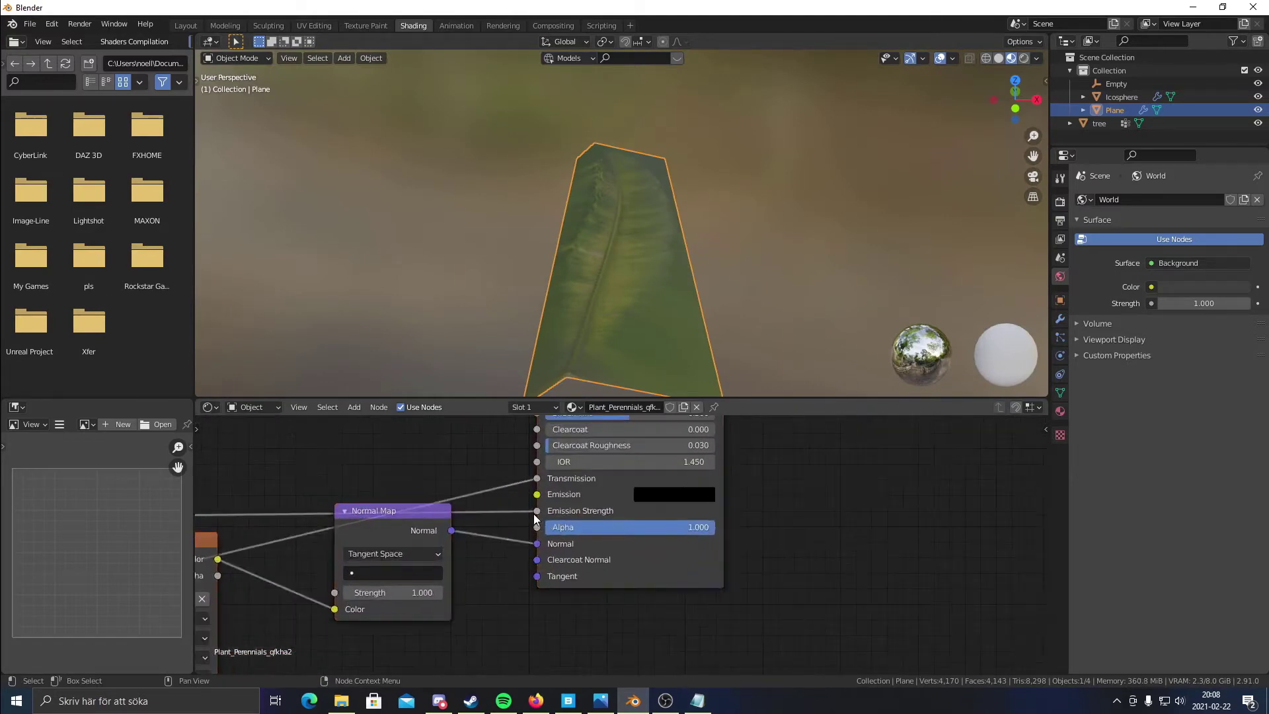
mouse_move(533, 513)
mouse_down()
mouse_move(509, 521)
mouse_move(536, 527)
mouse_up()
middle_drag(568, 357, 826, 291)
scroll(625, 555, down, 2)
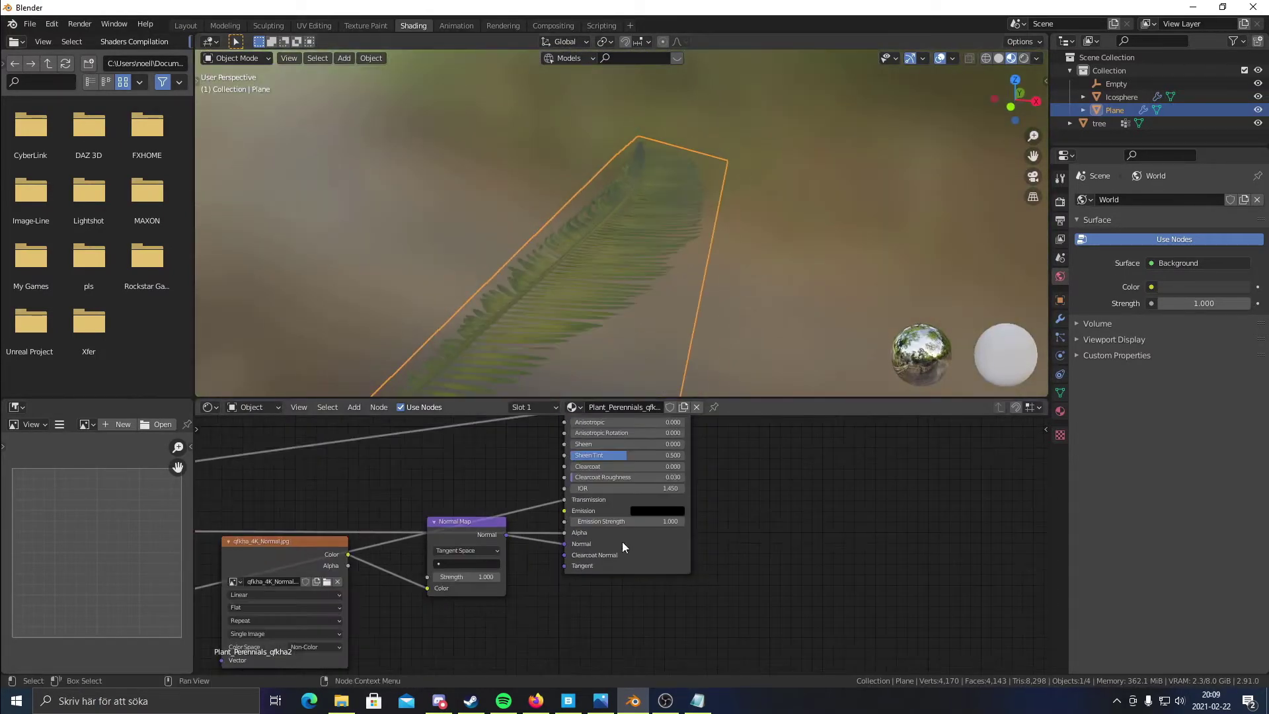
- Move the Principled BSDF and Material Output nodes away from the leaf's texture and Normal Map nodes
middle_drag(337, 598, 677, 558)
middle_drag(400, 567, 717, 533)
middle_drag(637, 557, 316, 604)
middle_drag(701, 514, 380, 561)
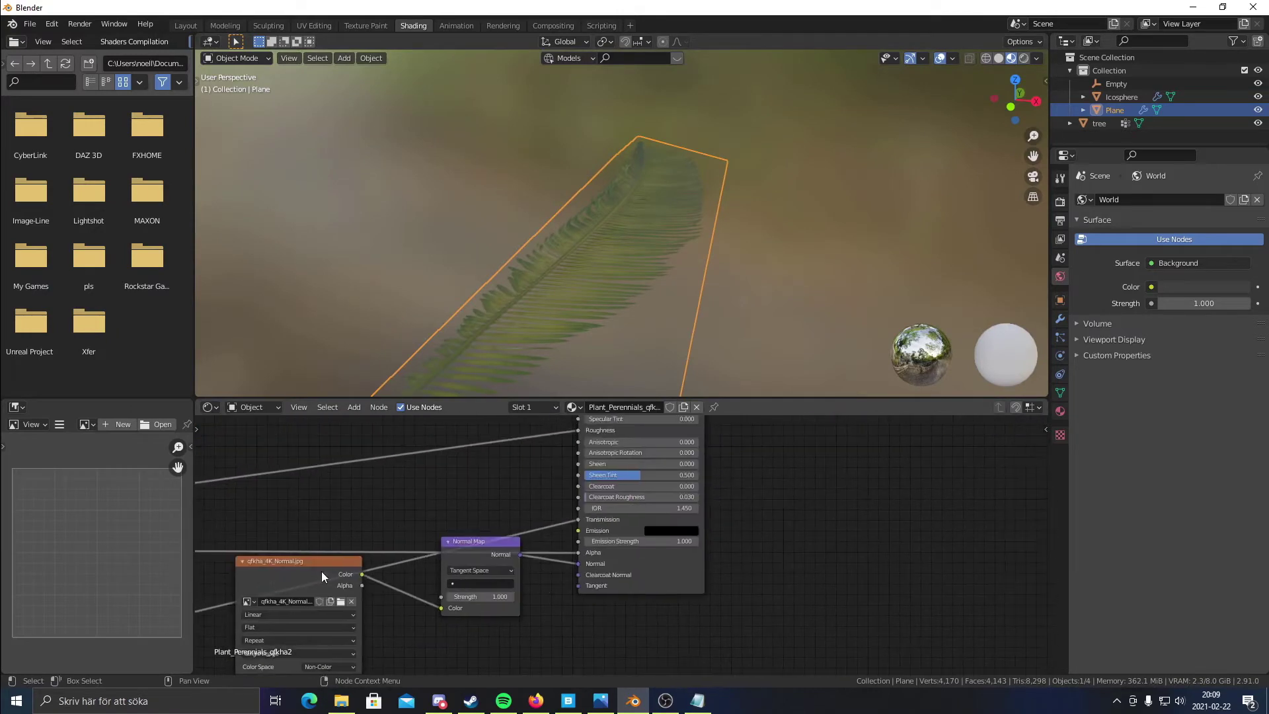
scroll(380, 561, down, 3)
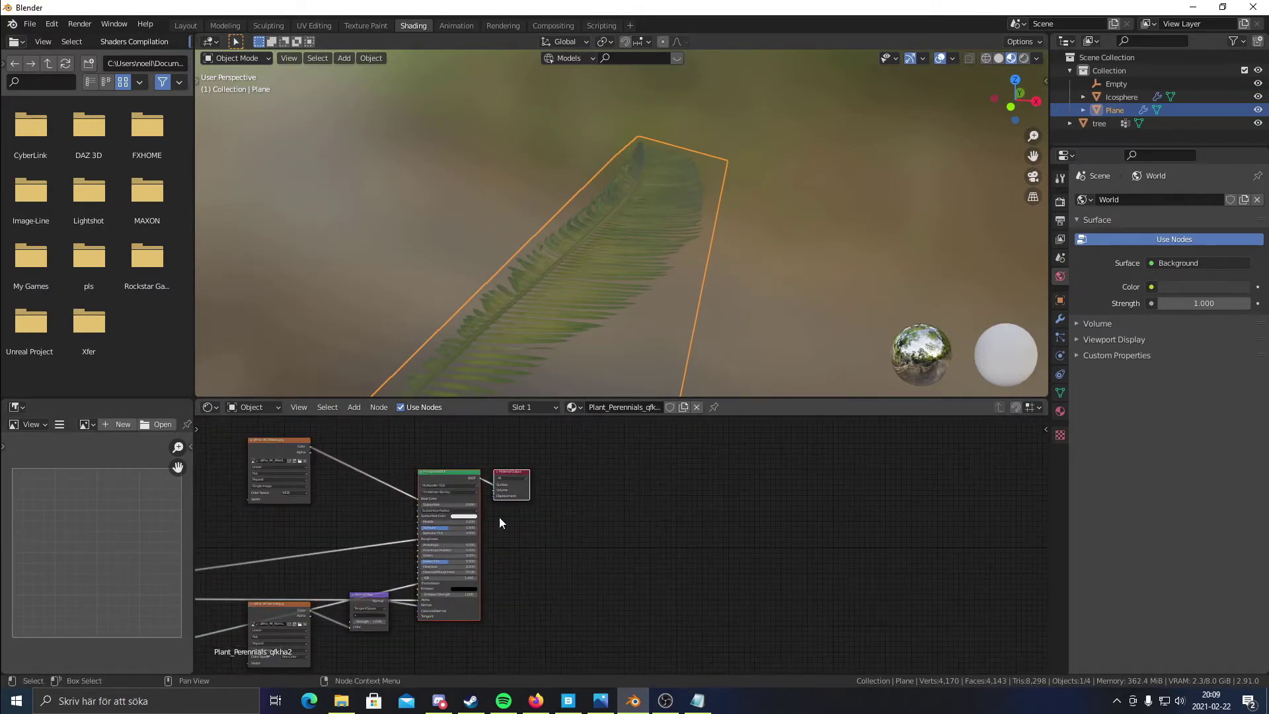
key(g)
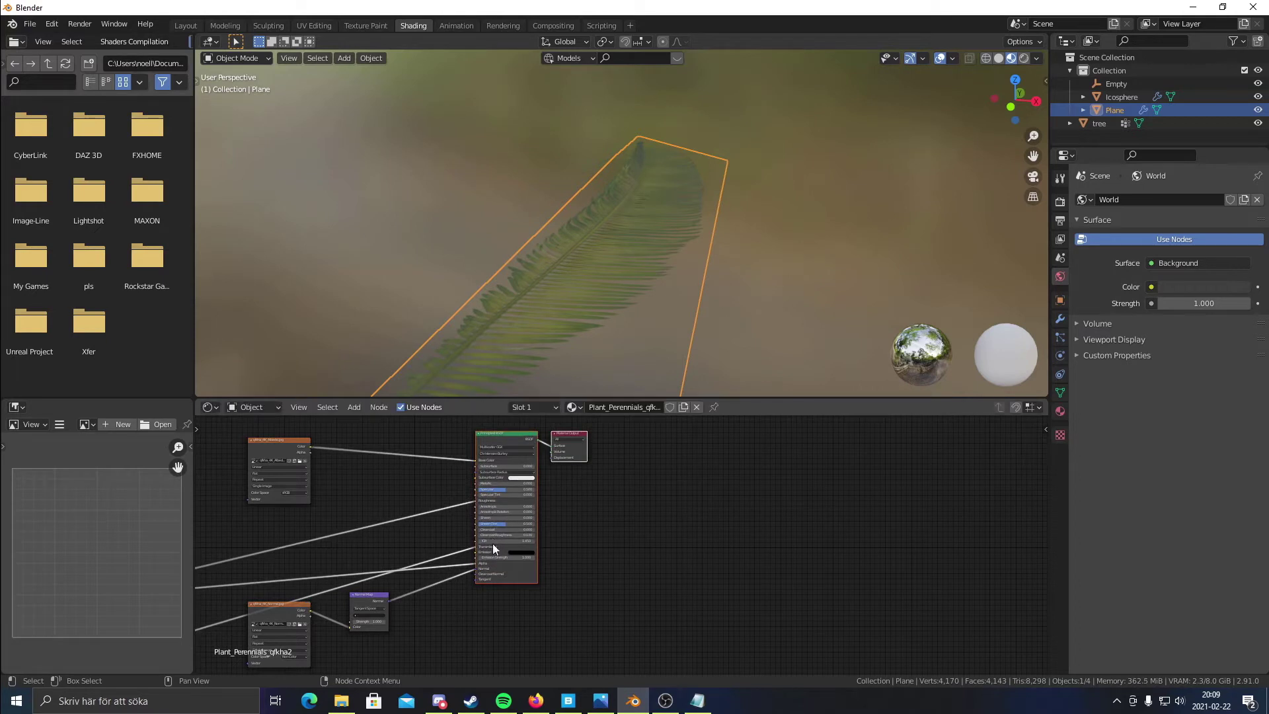
middle_drag(375, 540, 554, 538)
- Examine how the leaf's opacity, translucency and normal textures connect to the shader, and check the leaf's transparency
scroll(514, 564, up, 3)
scroll(597, 569, up, 1)
scroll(553, 539, up, 2)
middle_drag(526, 490, 581, 609)
middle_drag(755, 653, 660, 533)
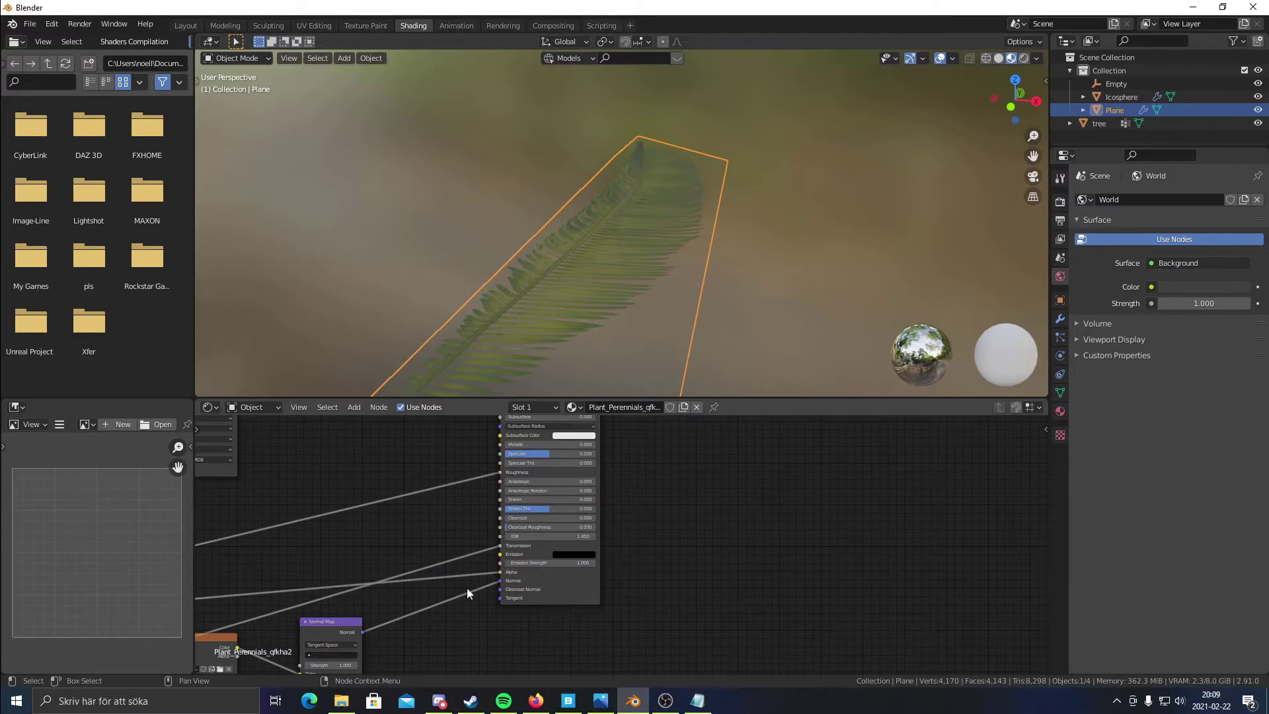
middle_drag(428, 609, 792, 491)
middle_drag(496, 609, 646, 520)
scroll(659, 264, down, 3)
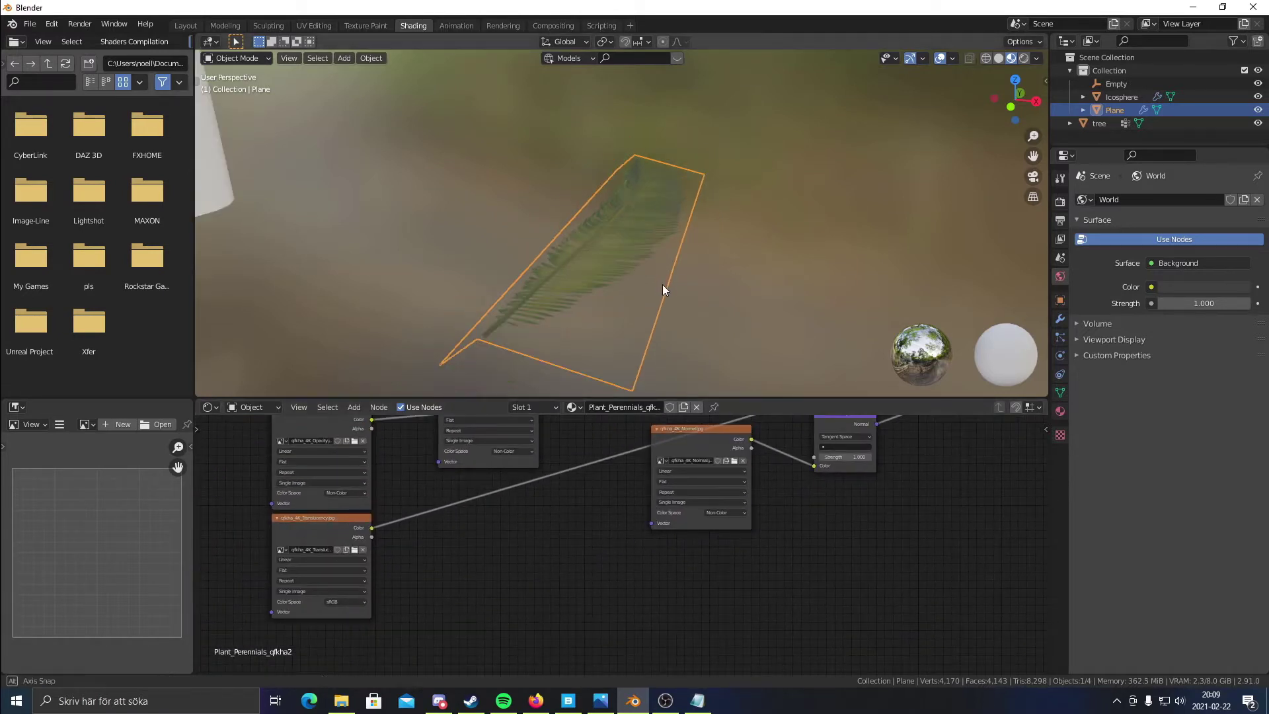
middle_drag(660, 289, 665, 311)
- Select the ico sphere at the head of the palm and rename it top
click(739, 292)
scroll(582, 252, down, 3)
middle_drag(583, 254, 652, 289)
click(575, 149)
shift+middle_drag(657, 172, 670, 266)
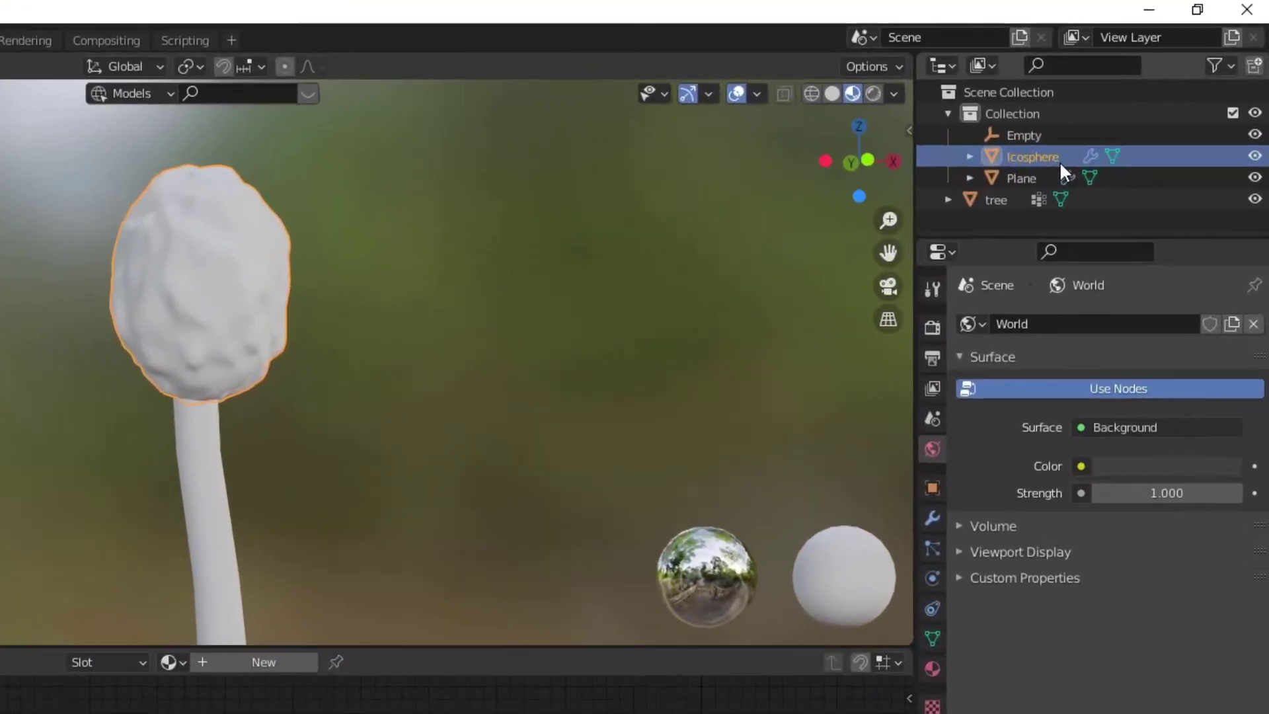
double_click(1137, 97)
text(t)
text(op)
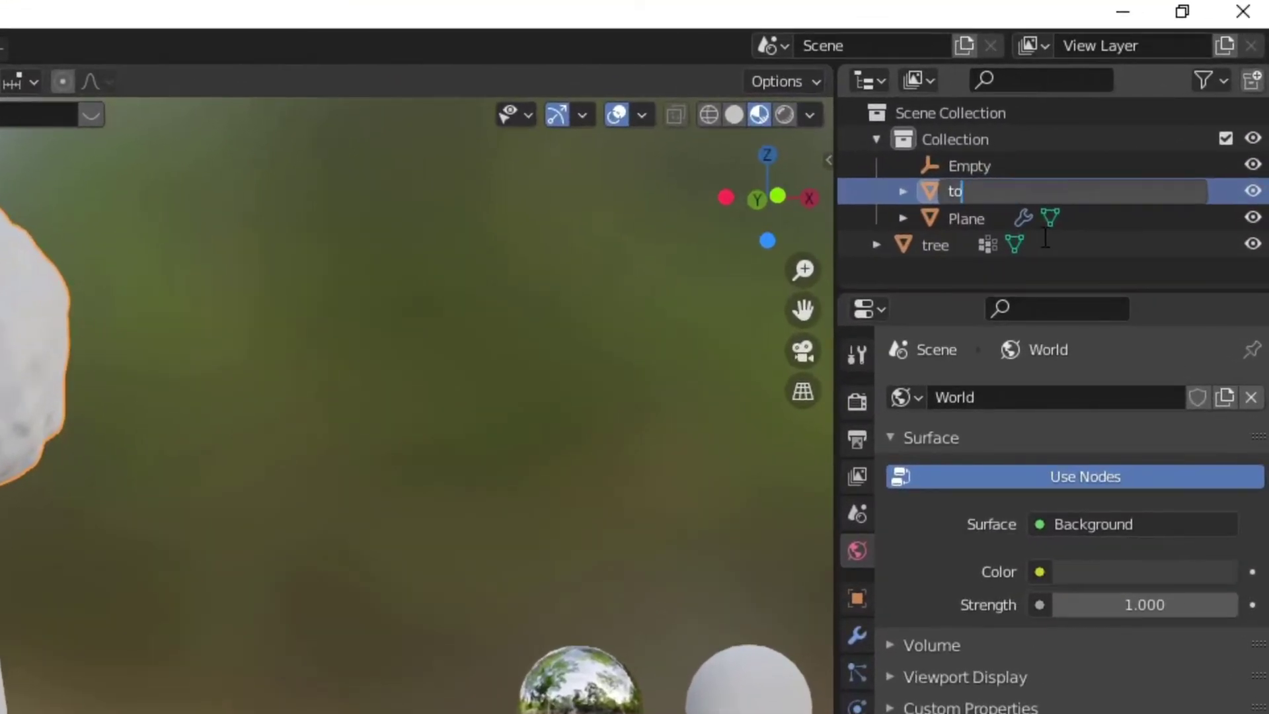
key(Return)
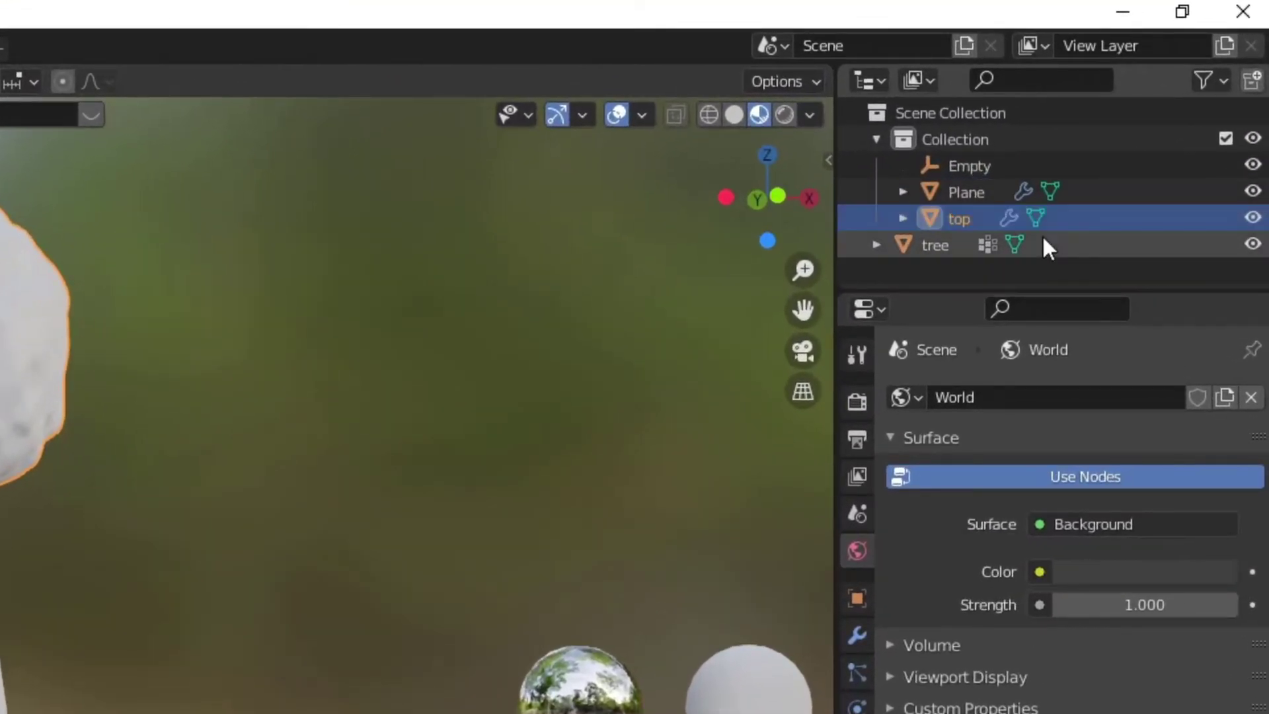
- Rename the tree object as trunk
click(66, 636)
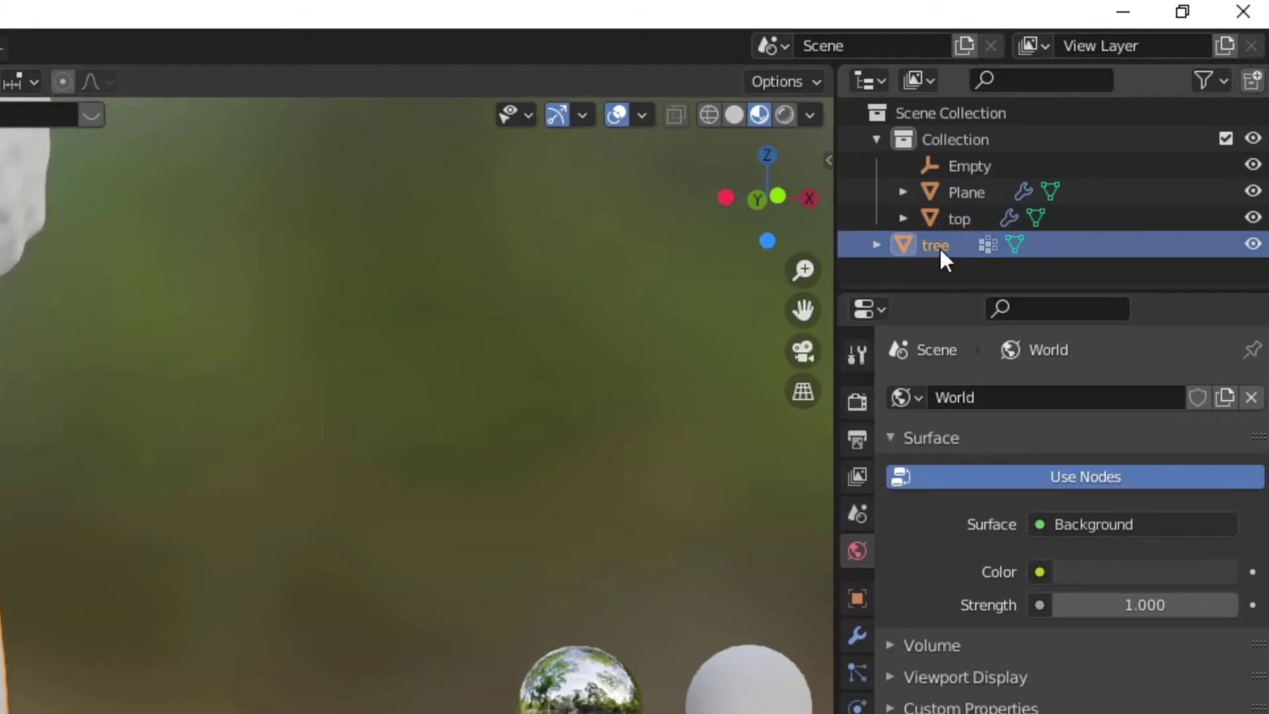
key(Return)
middle_drag(769, 286, 507, 400)
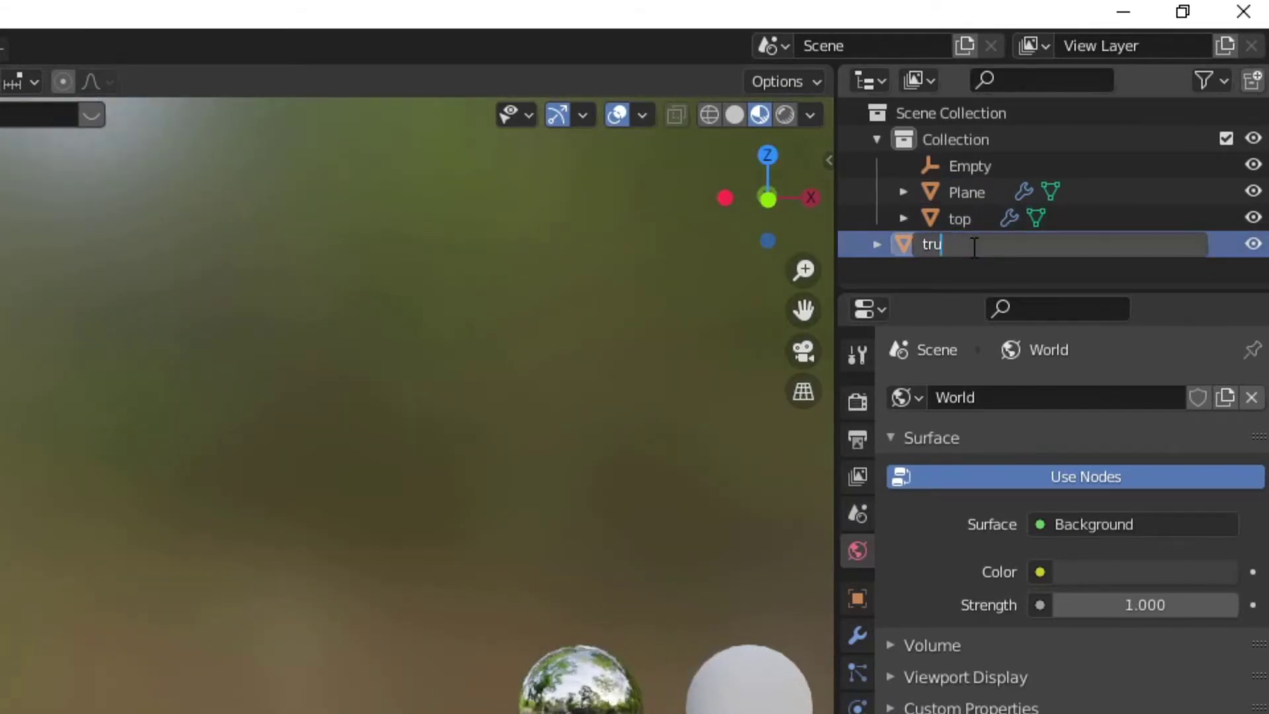
click(975, 246)
text(trunk)
key(Return)
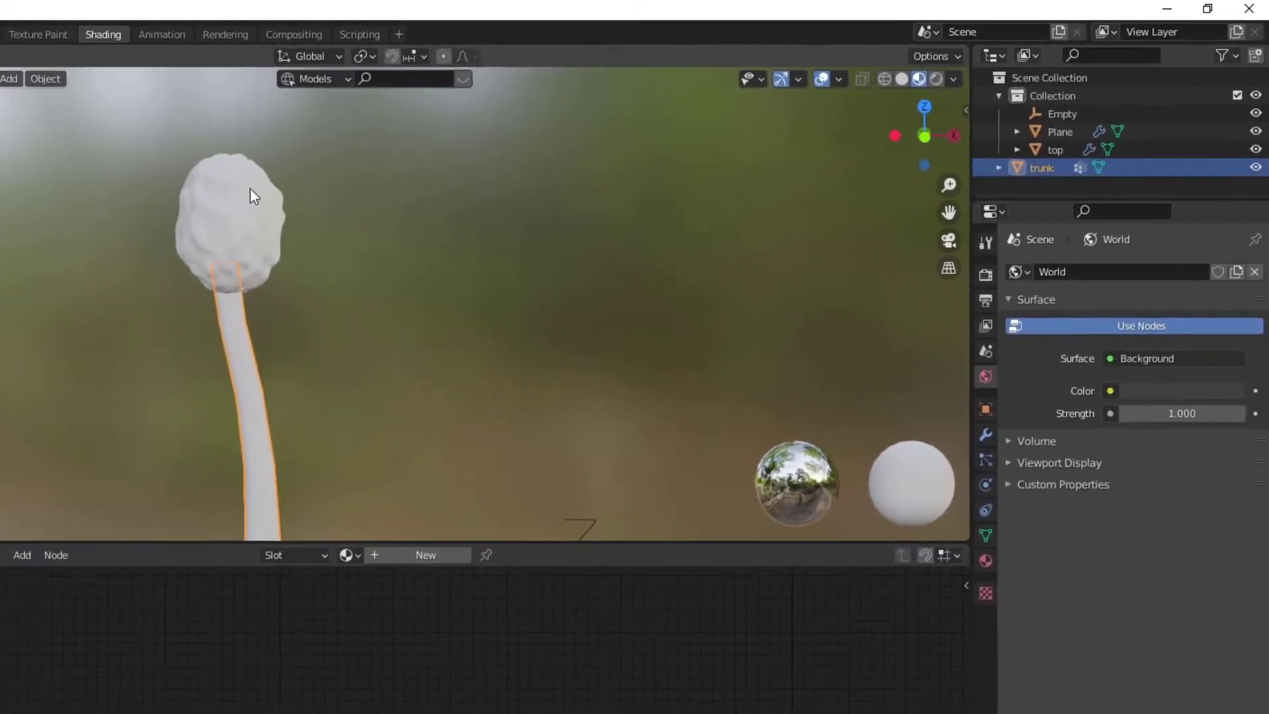
- Add a particle system of type Hair to the top object
click(250, 187)
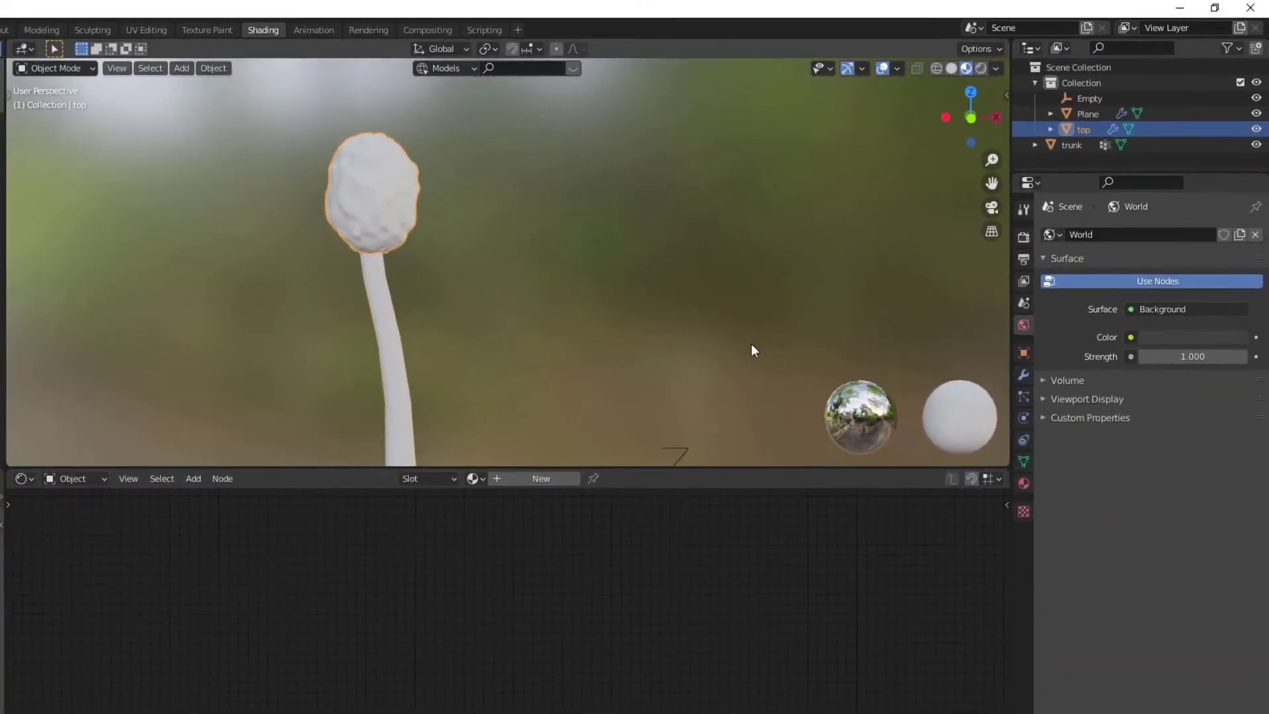
click(978, 457)
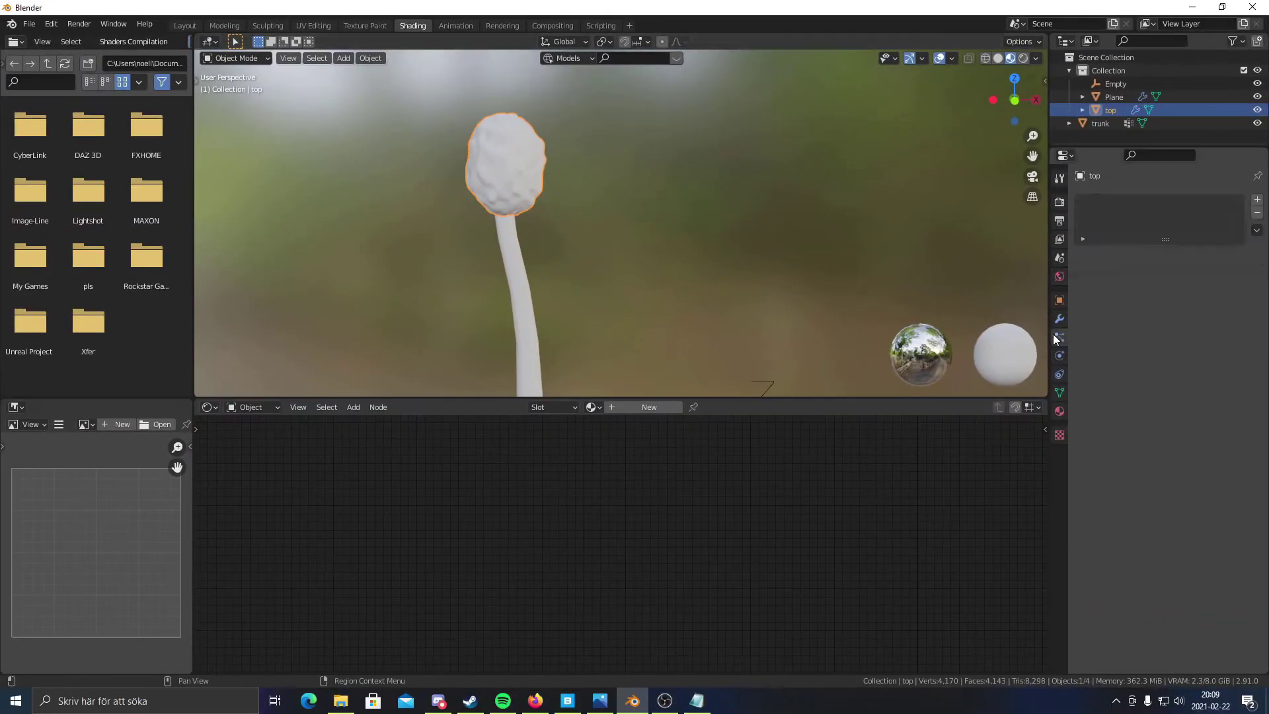
click(1257, 200)
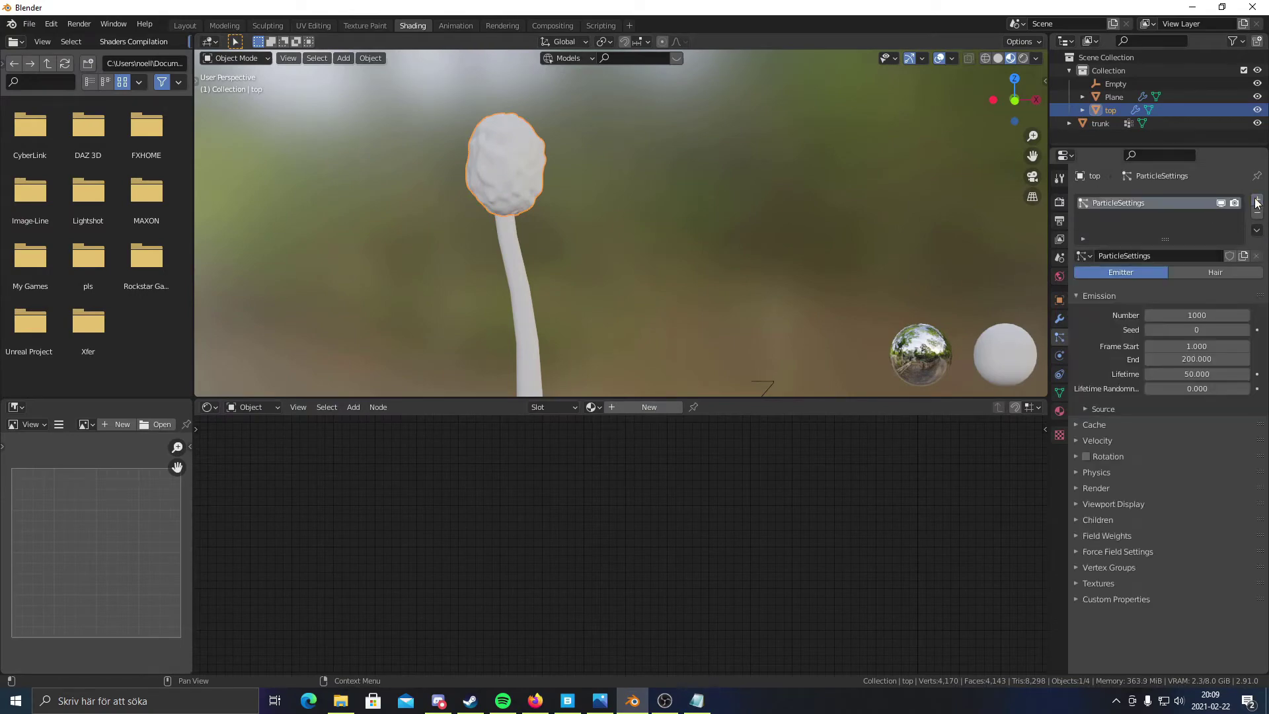
click(1201, 272)
scroll(595, 245, down, 5)
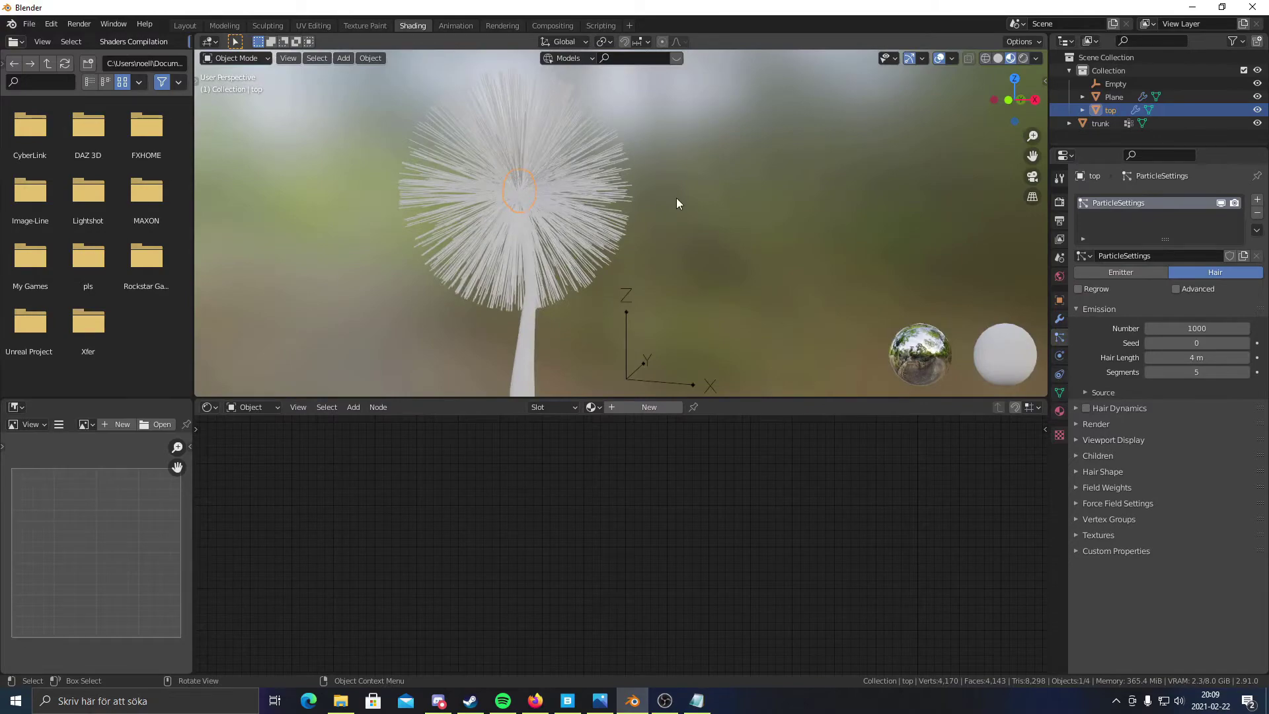
scroll(670, 211, up, 5)
middle_drag(667, 224, 588, 192)
click(598, 162)
scroll(610, 200, up, 5)
scroll(606, 195, down, 2)
- Switch to the Layout workspace and frame the top object with its hair particles
click(185, 26)
middle_drag(318, 189, 526, 305)
scroll(529, 324, down, 2)
key(KP_Decimal)
scroll(476, 357, down, 11)
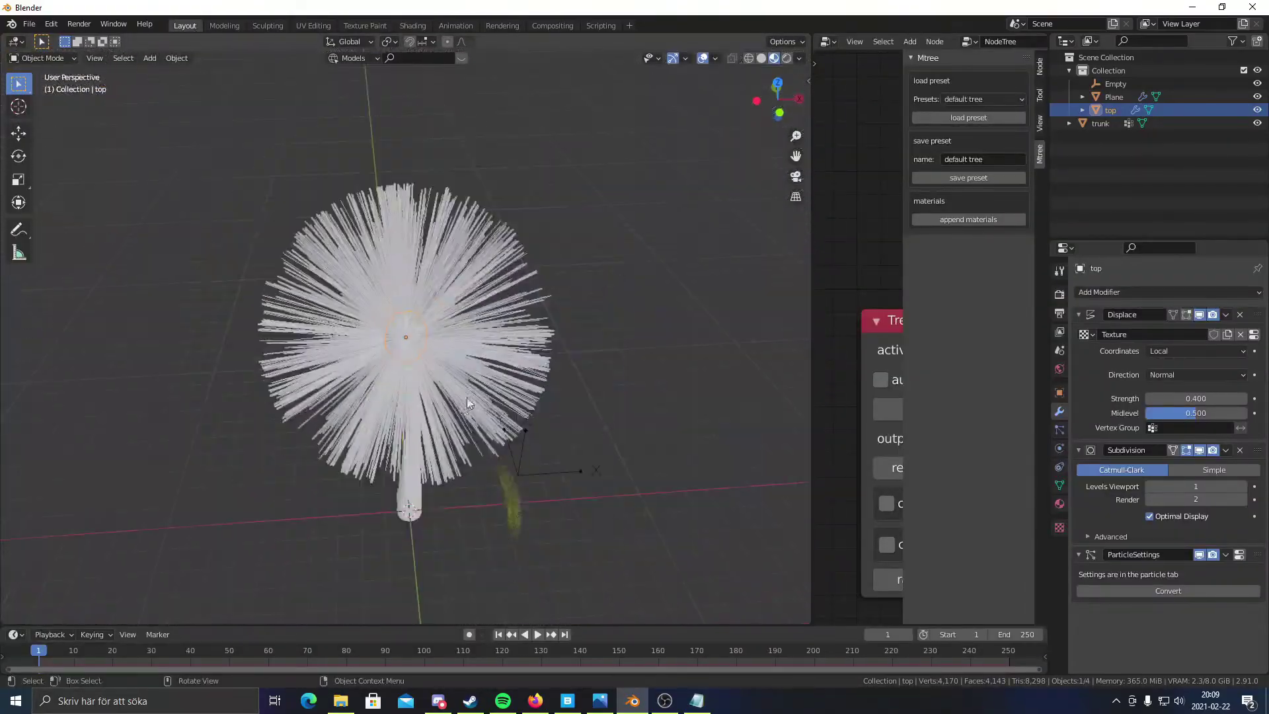
middle_drag(462, 402, 461, 335)
scroll(449, 347, up, 2)
scroll(481, 374, up, 5)
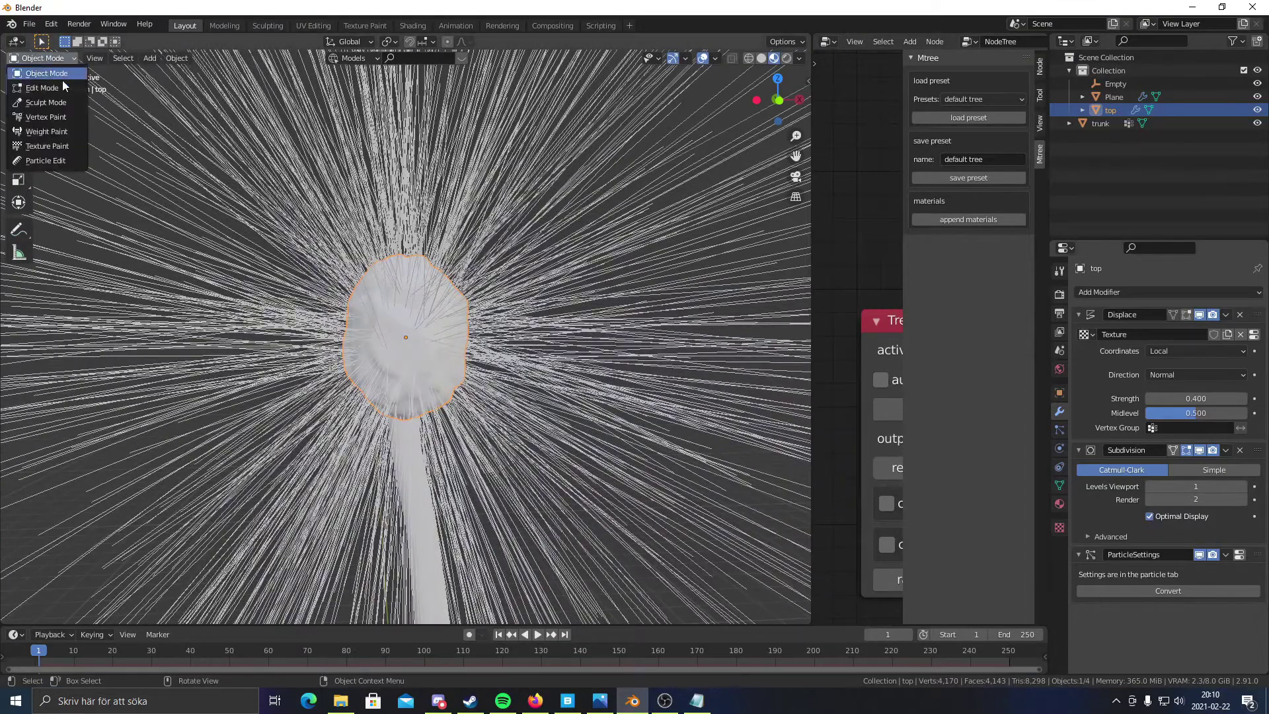
- Weight-paint the upper half of the top object all around at weight 1.000, and return to Object Mode
click(41, 131)
mouse_move(469, 303)
mouse_down()
mouse_move(325, 299)
mouse_move(626, 264)
mouse_up()
middle_drag(525, 264, 359, 269)
mouse_move(358, 274)
mouse_down()
mouse_move(449, 277)
mouse_move(373, 263)
mouse_up()
middle_drag(373, 258, 575, 277)
middle_drag(304, 258, 243, 284)
mouse_move(317, 298)
middle_down()
mouse_move(516, 292)
mouse_move(119, 290)
middle_up()
scroll(119, 284, down, 4)
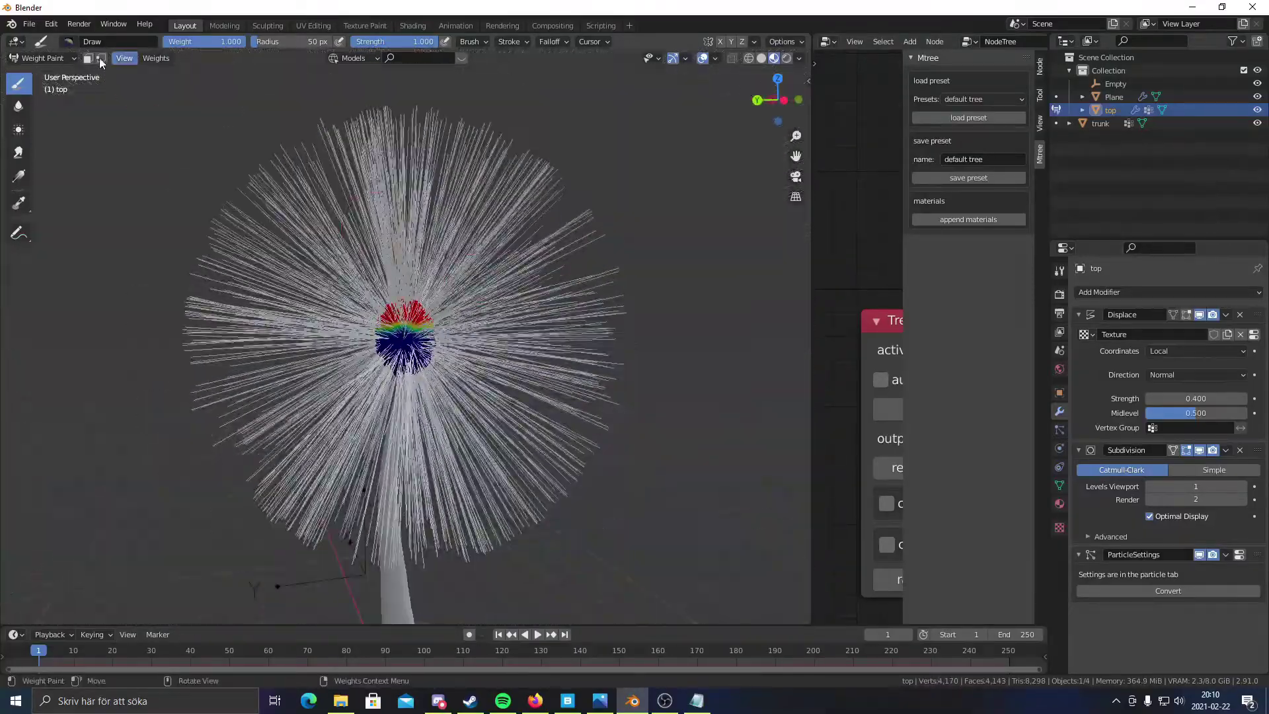
click(37, 74)
scroll(390, 292, up, 5)
scroll(480, 387, down, 4)
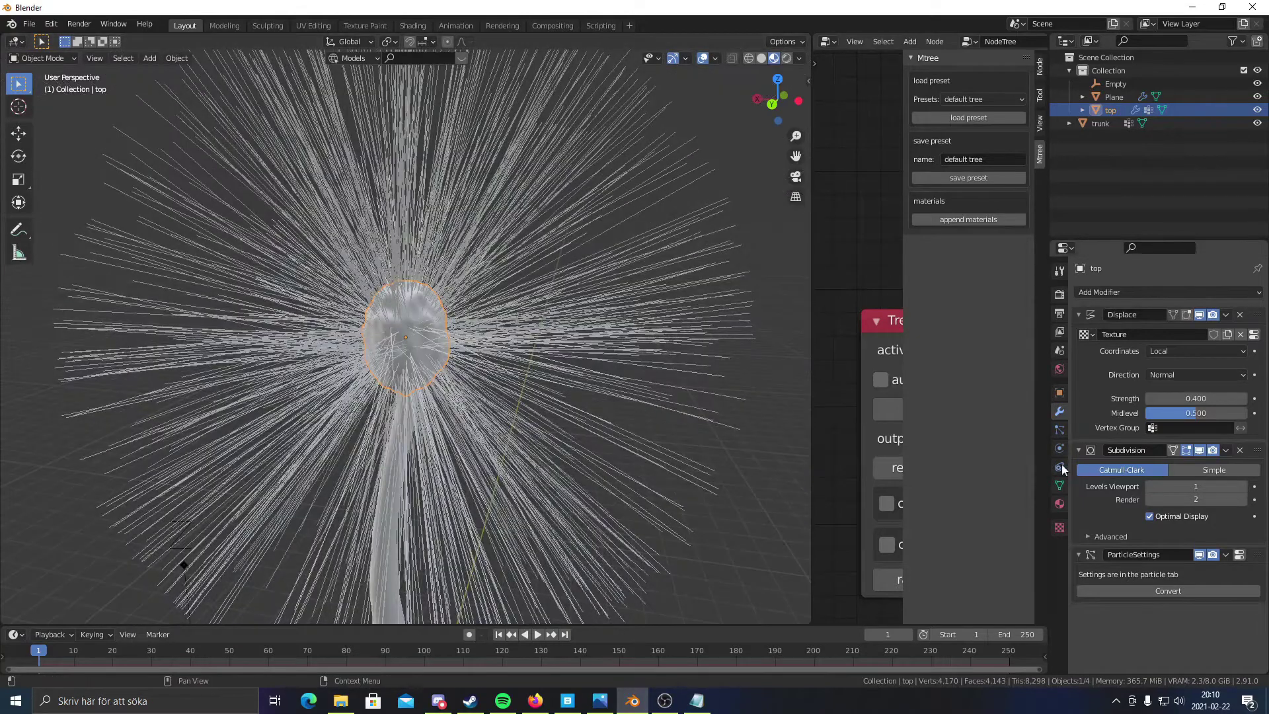
- Assign the painted vertex group Group to the hair particle system's Density
click(1060, 431)
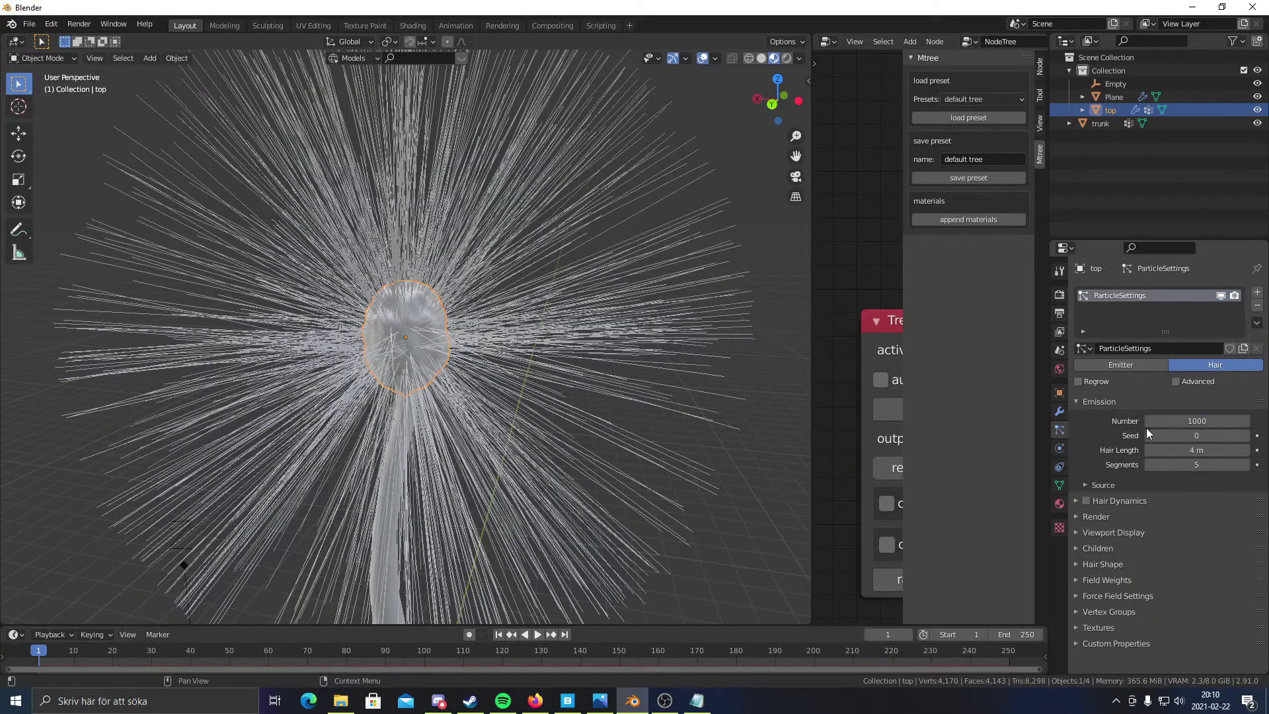
click(1080, 579)
click(1080, 579)
click(1082, 595)
click(1081, 595)
click(1080, 612)
scroll(1085, 596, down, 4)
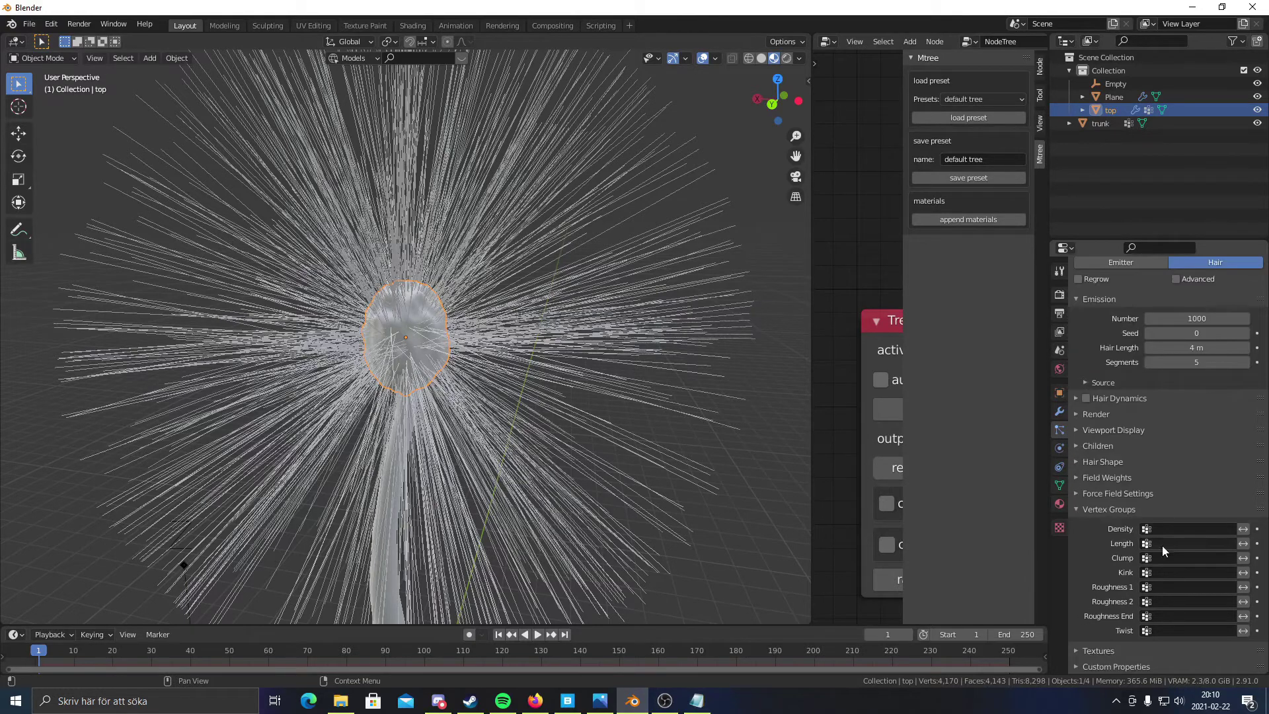
click(1177, 529)
click(1105, 529)
click(1202, 528)
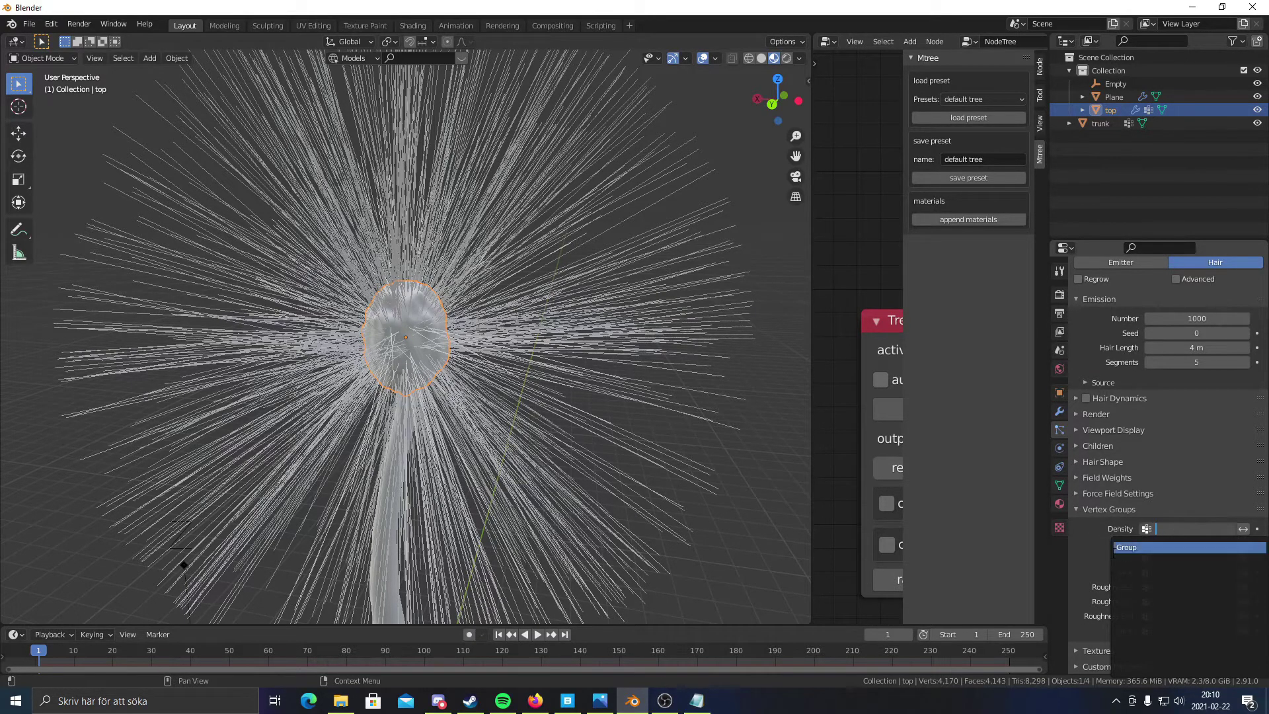
click(1148, 548)
click(648, 481)
scroll(521, 481, down, 3)
middle_drag(521, 482, 498, 419)
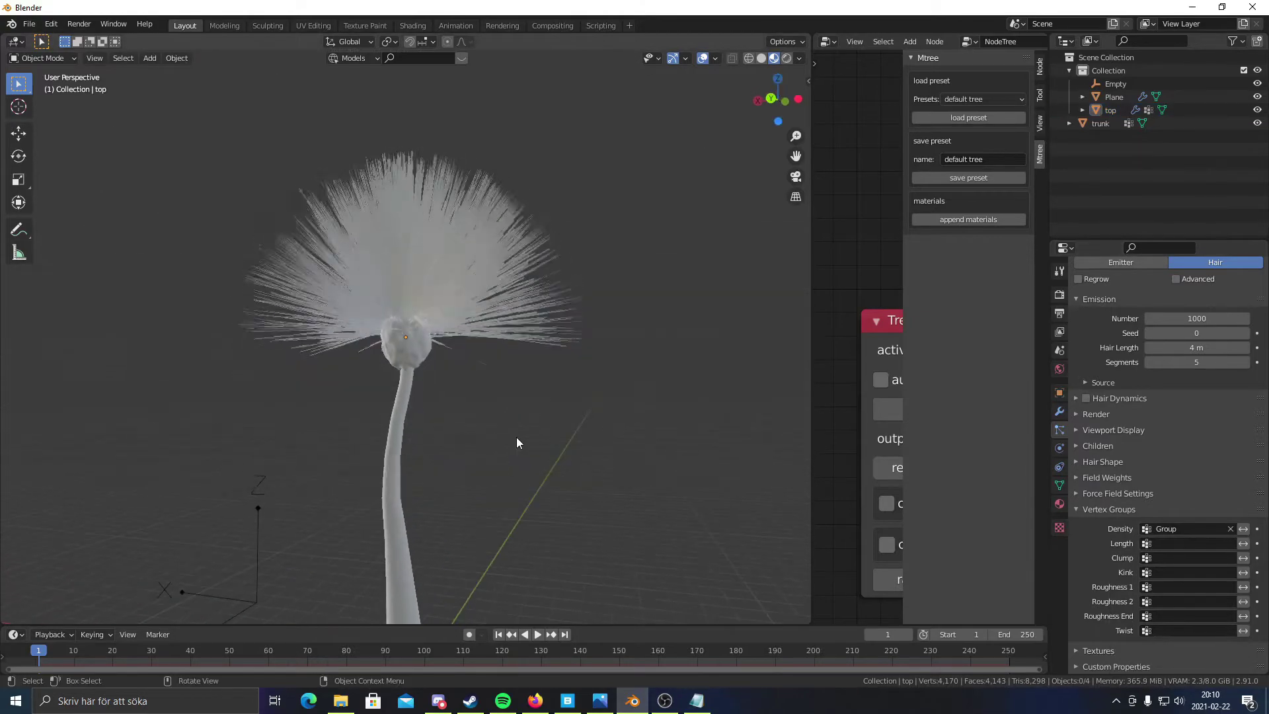
scroll(539, 399, up, 4)
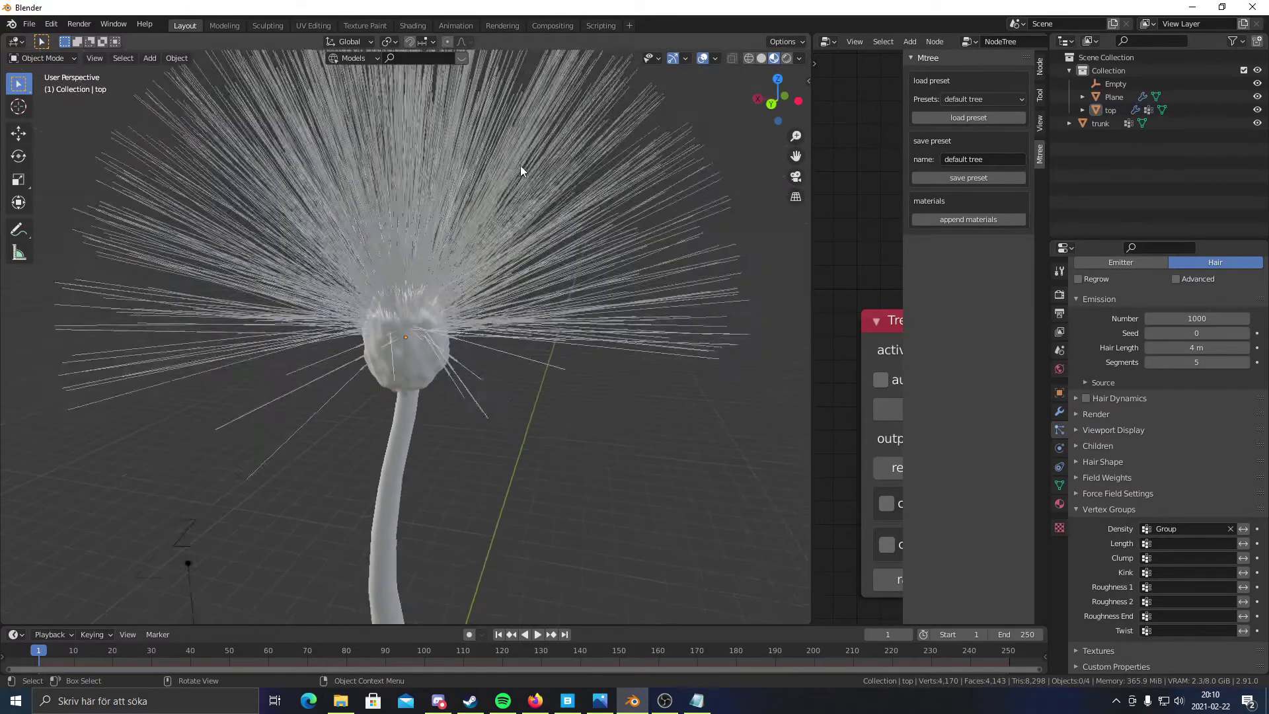
scroll(482, 265, down, 3)
scroll(497, 451, up, 2)
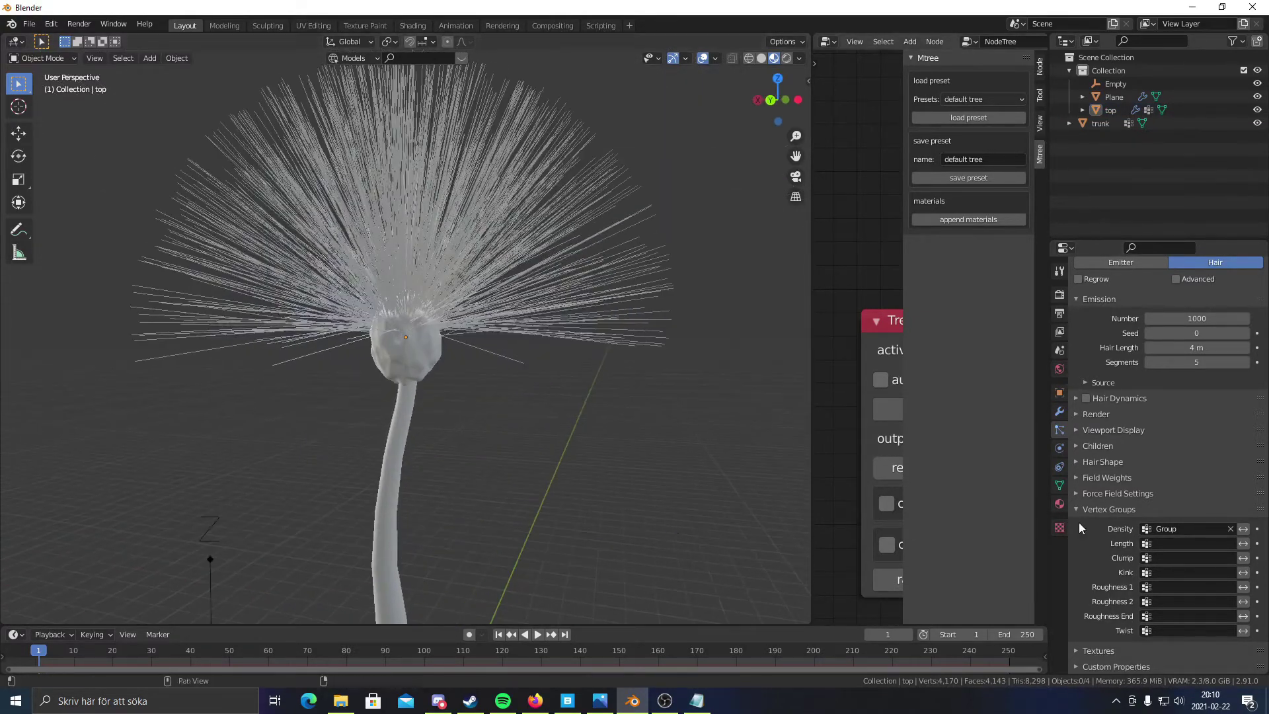
- Set the hair particle system's emission number to 100
scroll(1242, 474, up, 4)
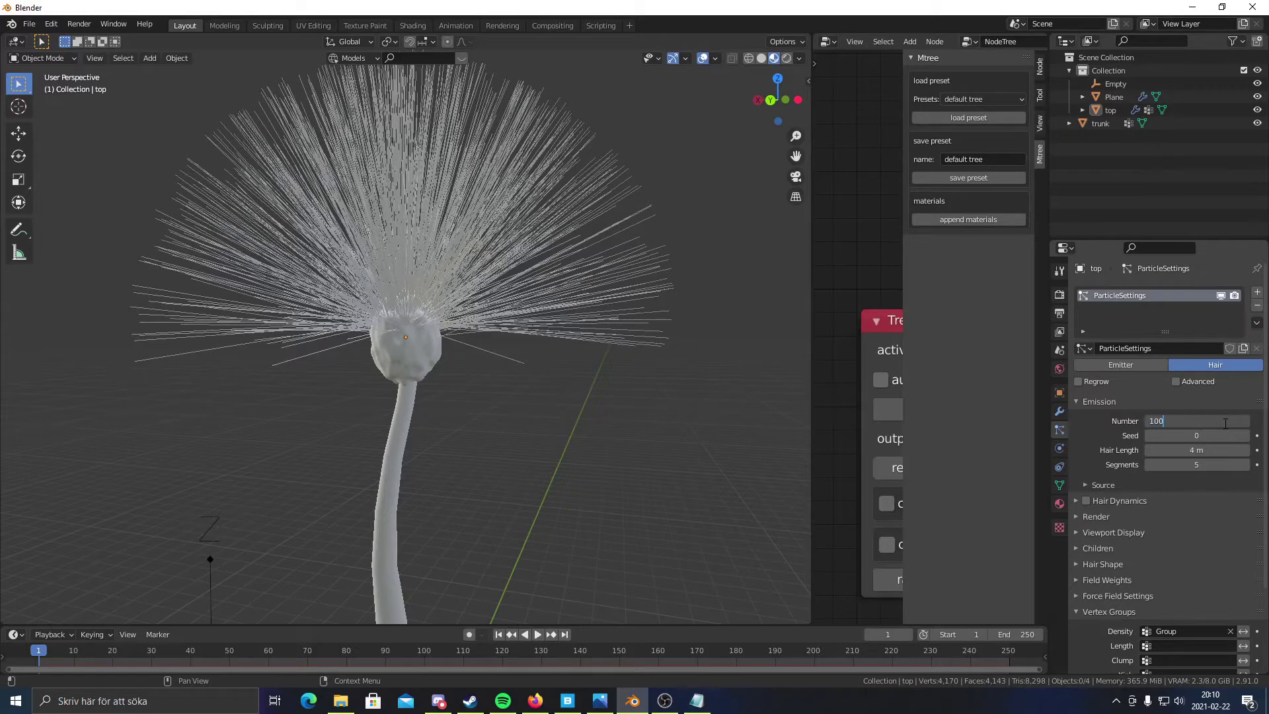
key(Return)
middle_drag(509, 425, 536, 434)
scroll(509, 363, down, 2)
- Select the leaf plane and place the 3D cursor at the base of its stem
middle_drag(501, 332, 605, 296)
click(411, 324)
key(KP_Decimal)
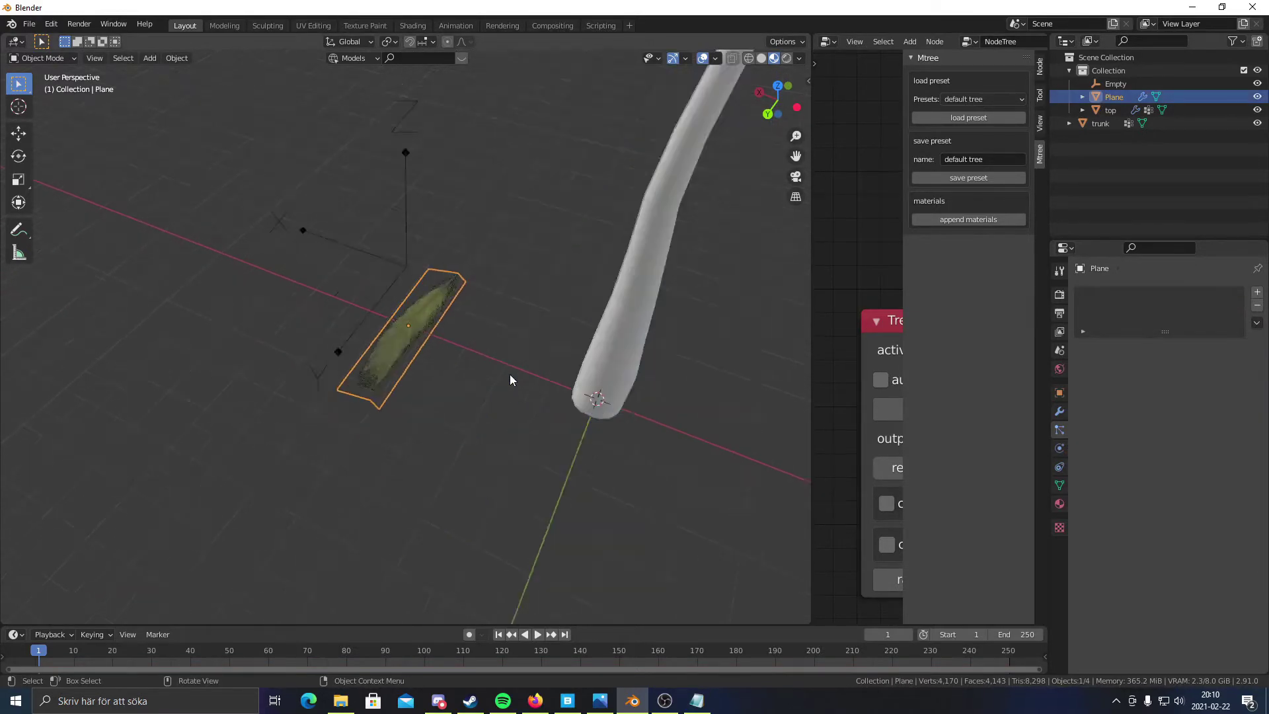
middle_drag(510, 374, 44, 182)
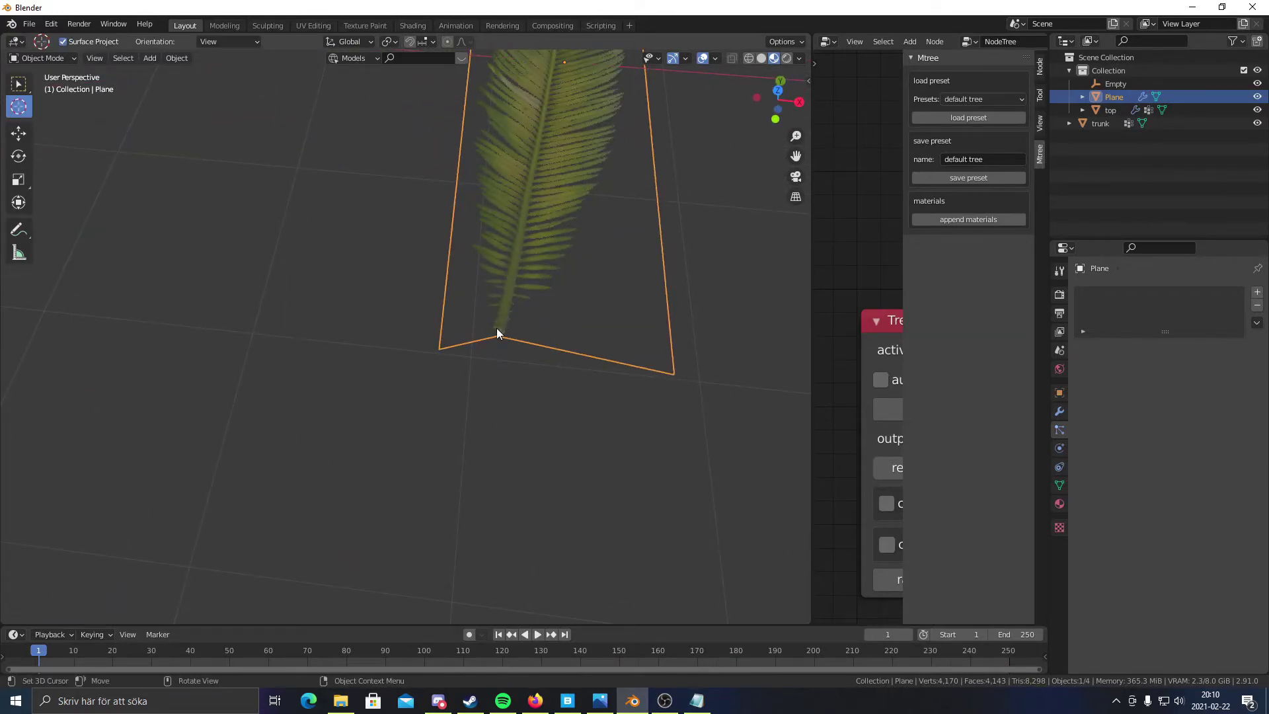
mouse_move(497, 328)
middle_down()
mouse_move(609, 371)
mouse_move(462, 411)
mouse_move(460, 423)
middle_up()
middle_drag(355, 290, 379, 334)
- Set the leaf plane's origin to the 3D cursor, restore the select tool, and deselect the leaf
right_click(293, 315)
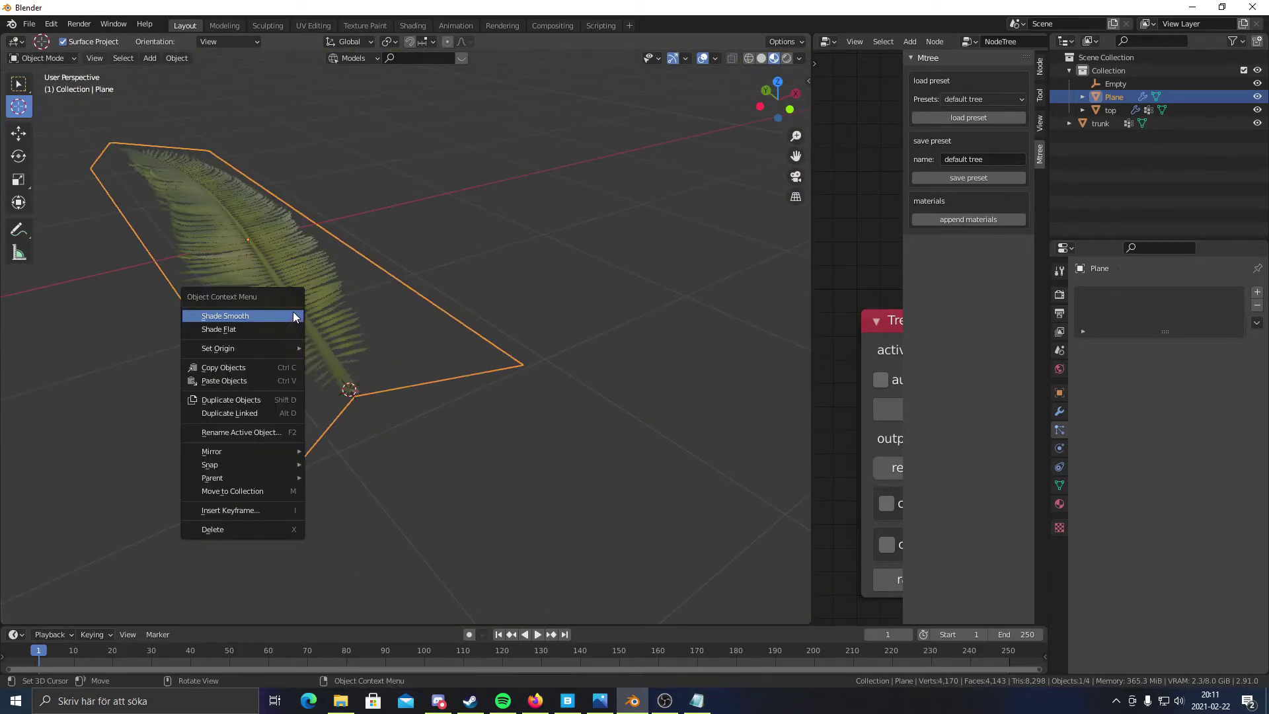
mouse_move(244, 461)
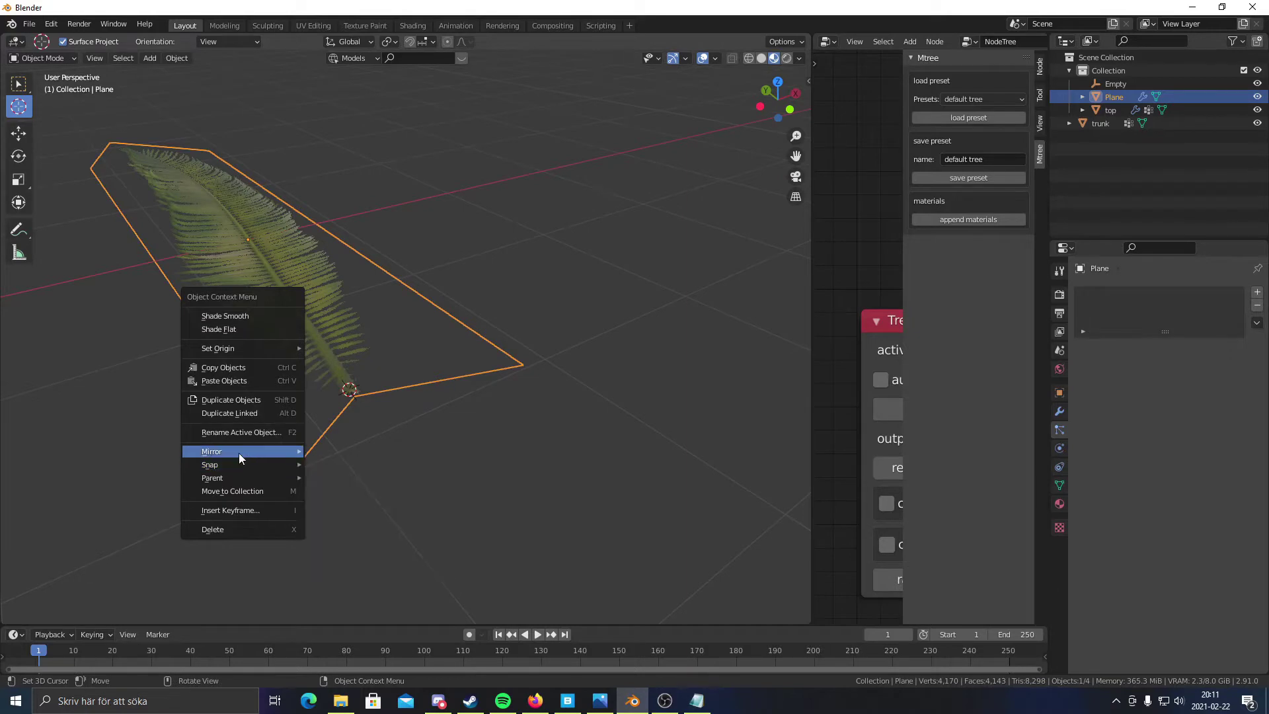
mouse_move(252, 347)
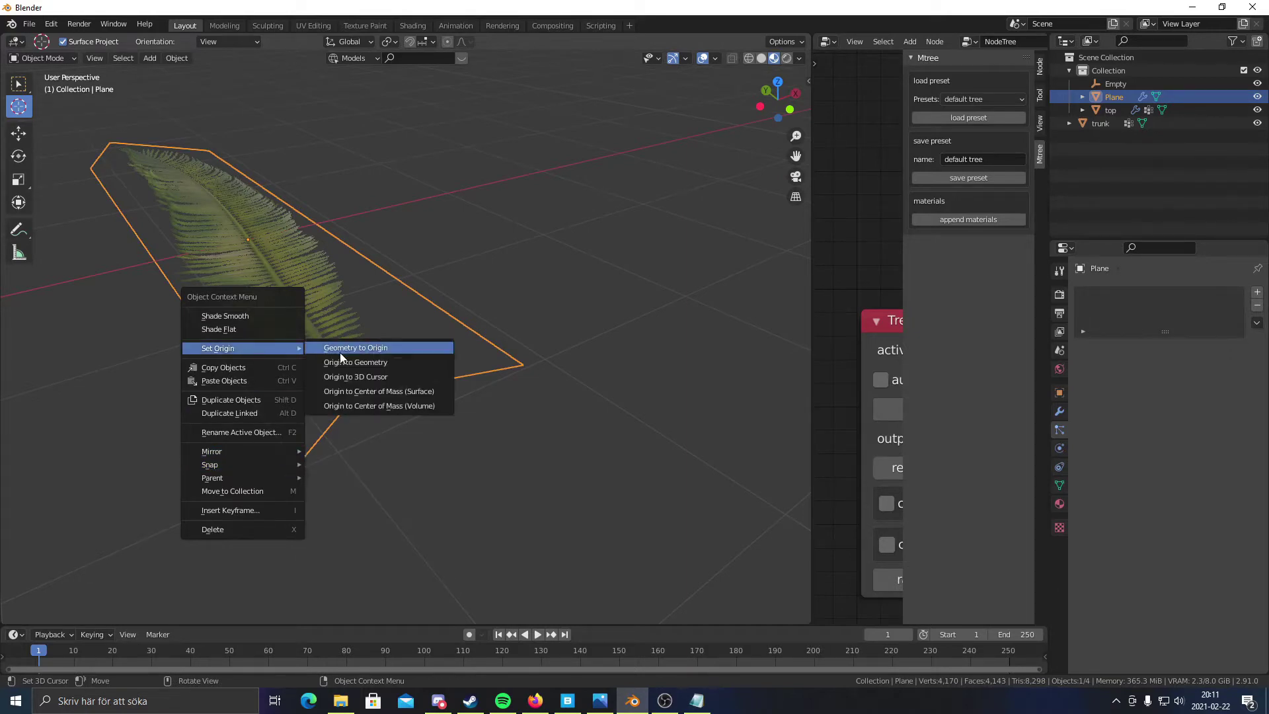
click(374, 379)
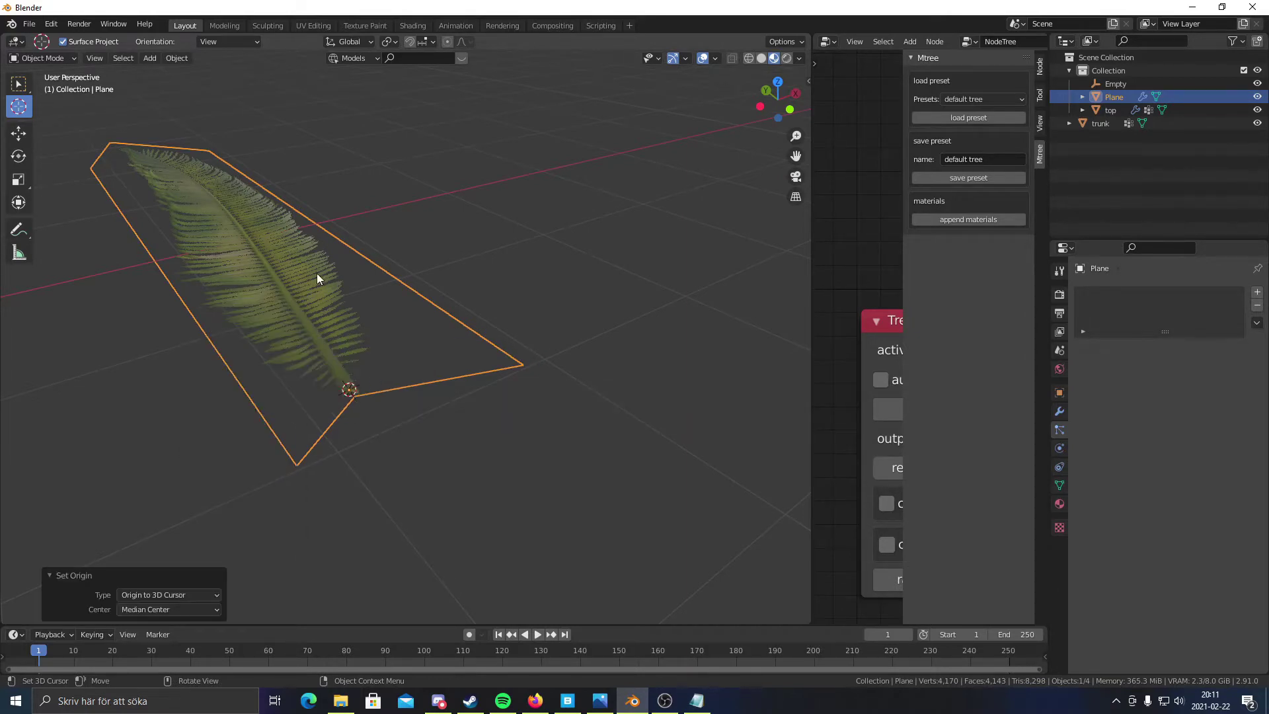
scroll(304, 272, down, 3)
scroll(303, 272, down, 3)
middle_drag(303, 272, 310, 299)
key(w)
click(570, 343)
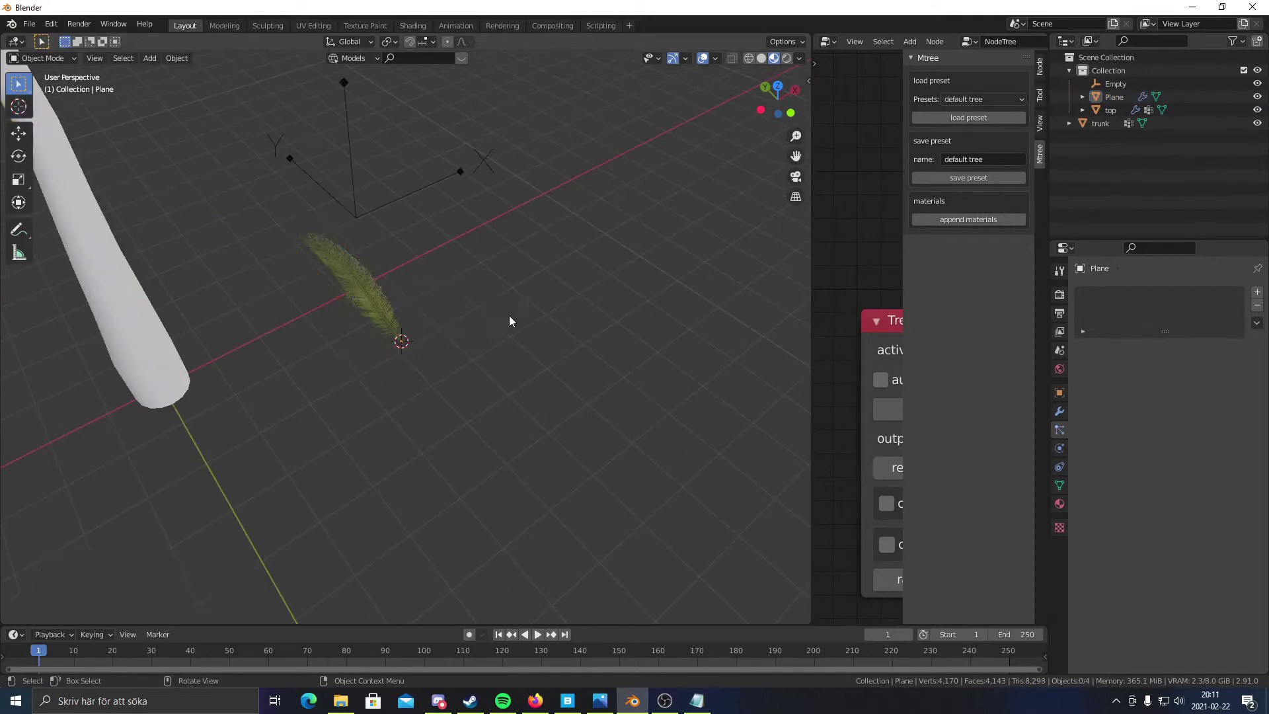
- Examine the leaf plane from several angles, checking its origin at the stem base and its orientation relative to the trunk
scroll(366, 317, up, 4)
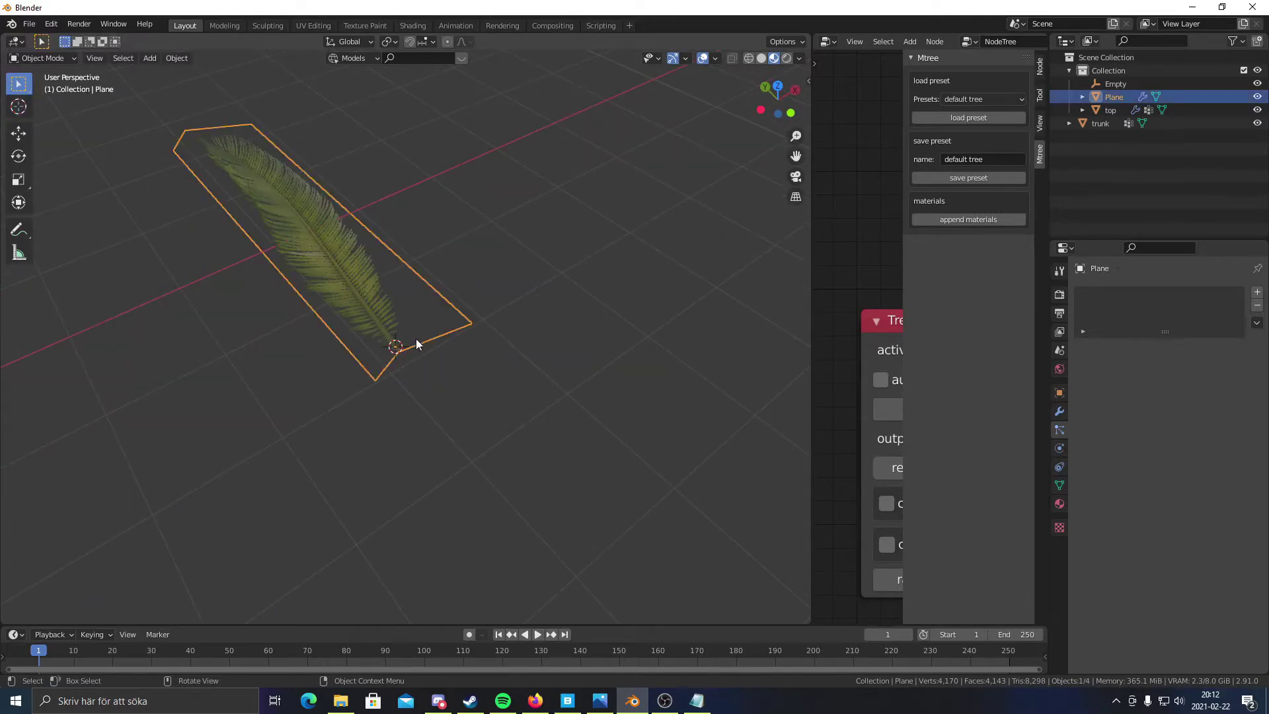
scroll(467, 295, up, 4)
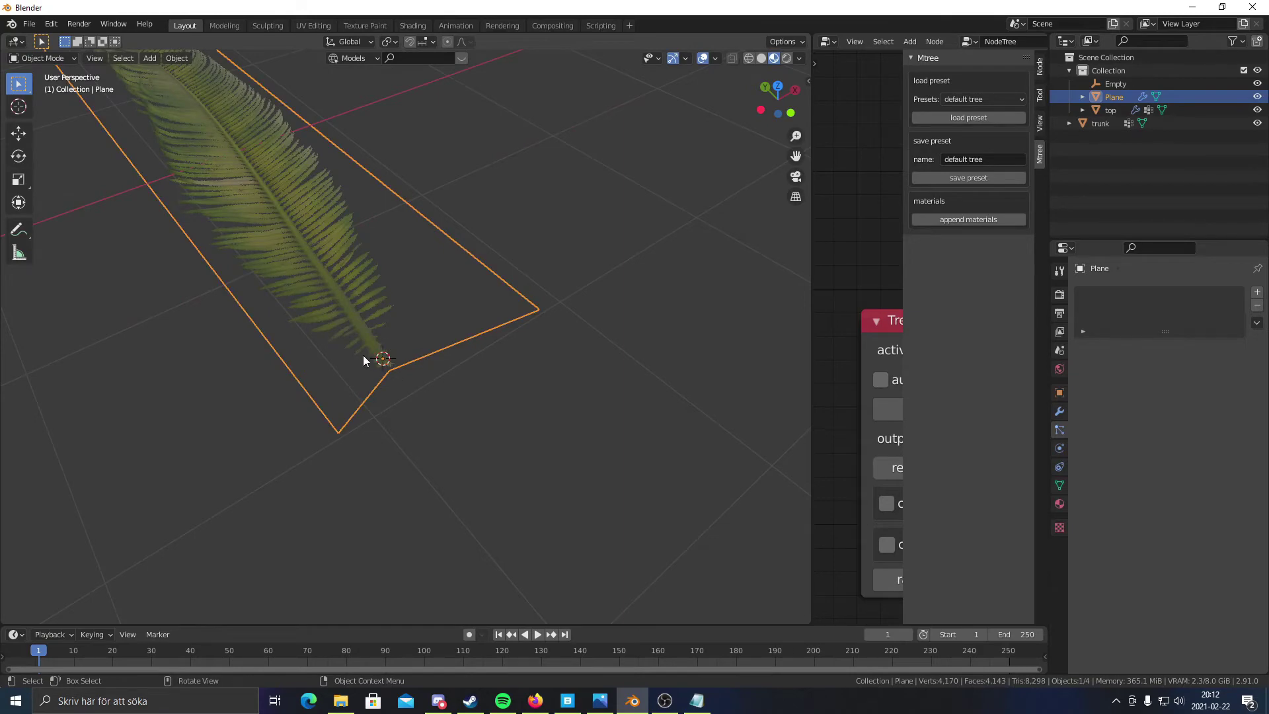
scroll(417, 394, down, 7)
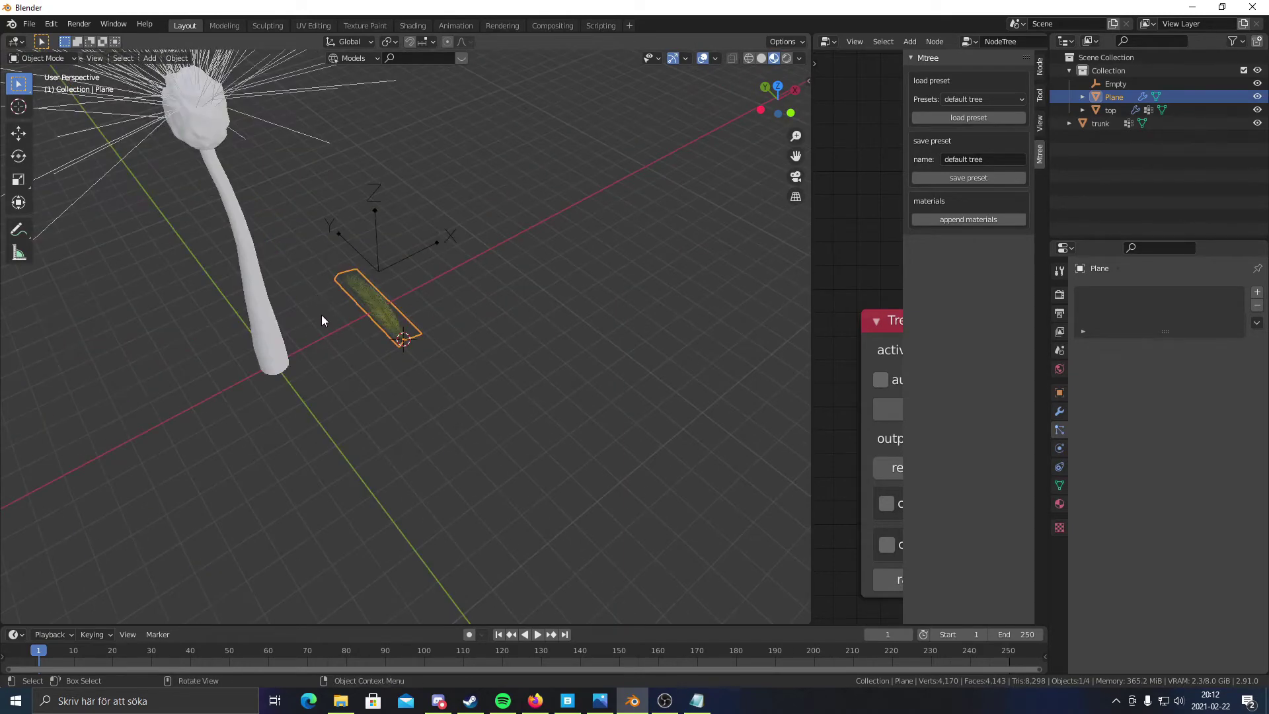
middle_drag(344, 279, 419, 345)
scroll(359, 334, up, 4)
scroll(436, 337, down, 5)
scroll(422, 409, up, 7)
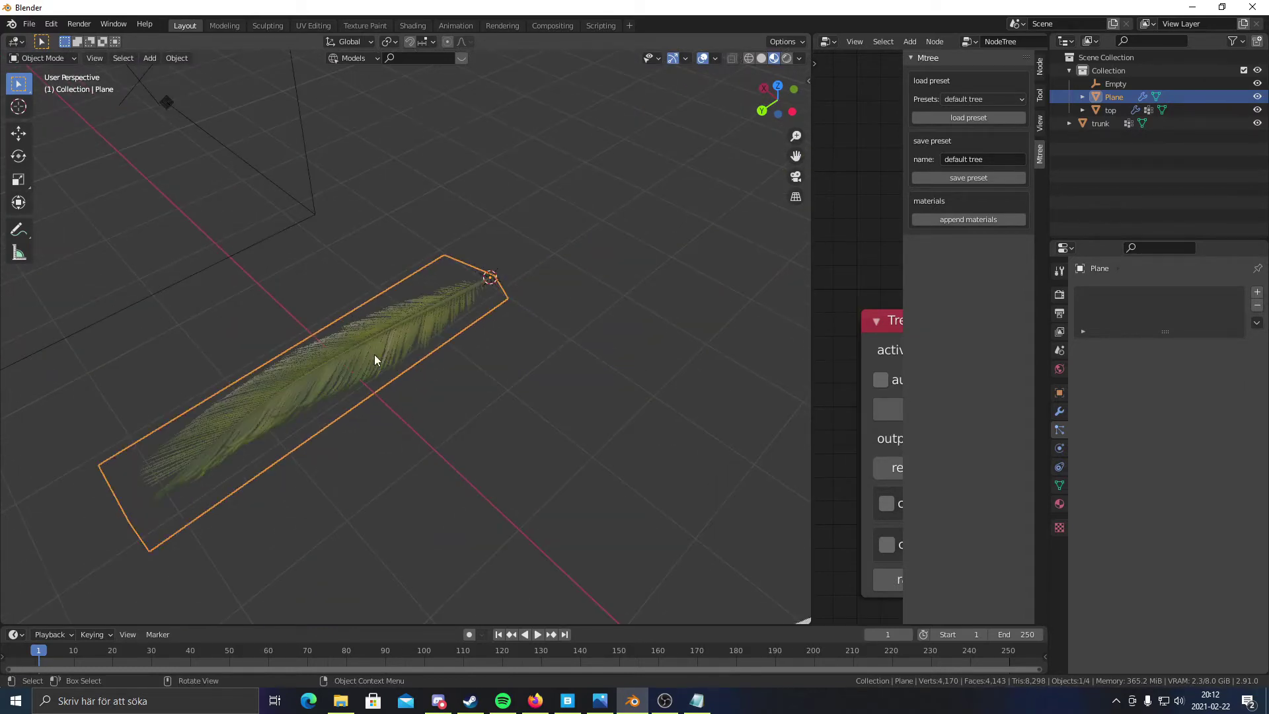
scroll(342, 357, up, 2)
middle_drag(342, 357, 386, 387)
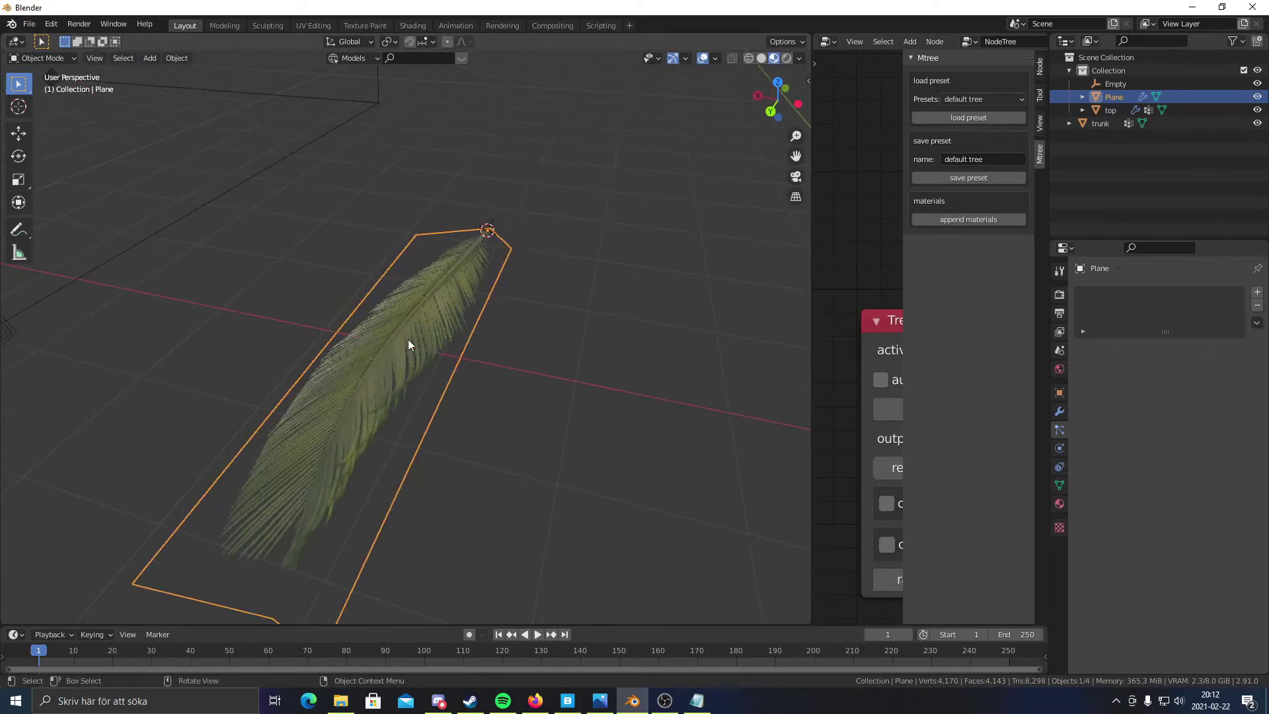
middle_drag(438, 331, 275, 344)
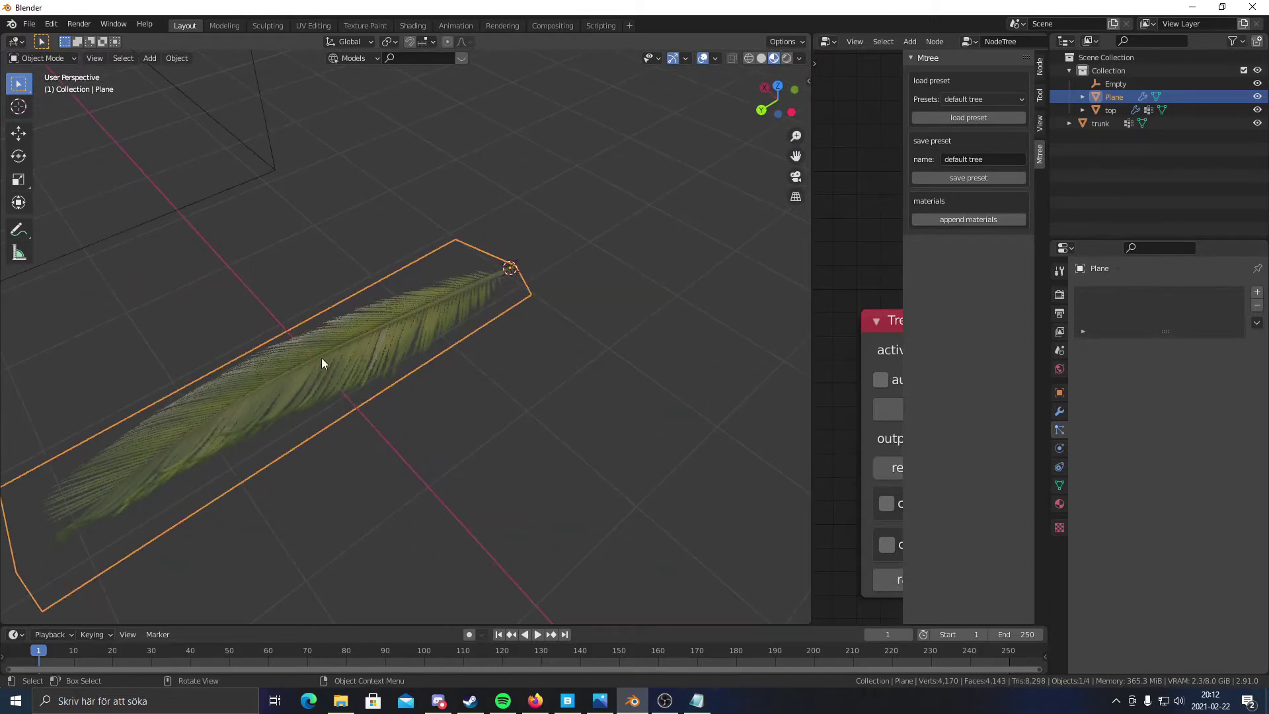
scroll(355, 349, down, 6)
middle_drag(354, 349, 304, 363)
scroll(304, 357, down, 5)
- Select the crown object and set its hair particles to render as Object
click(303, 217)
shift+middle_drag(410, 272, 525, 308)
scroll(525, 316, up, 4)
middle_drag(450, 317, 426, 381)
scroll(425, 381, up, 2)
scroll(426, 379, down, 4)
scroll(1211, 510, down, 4)
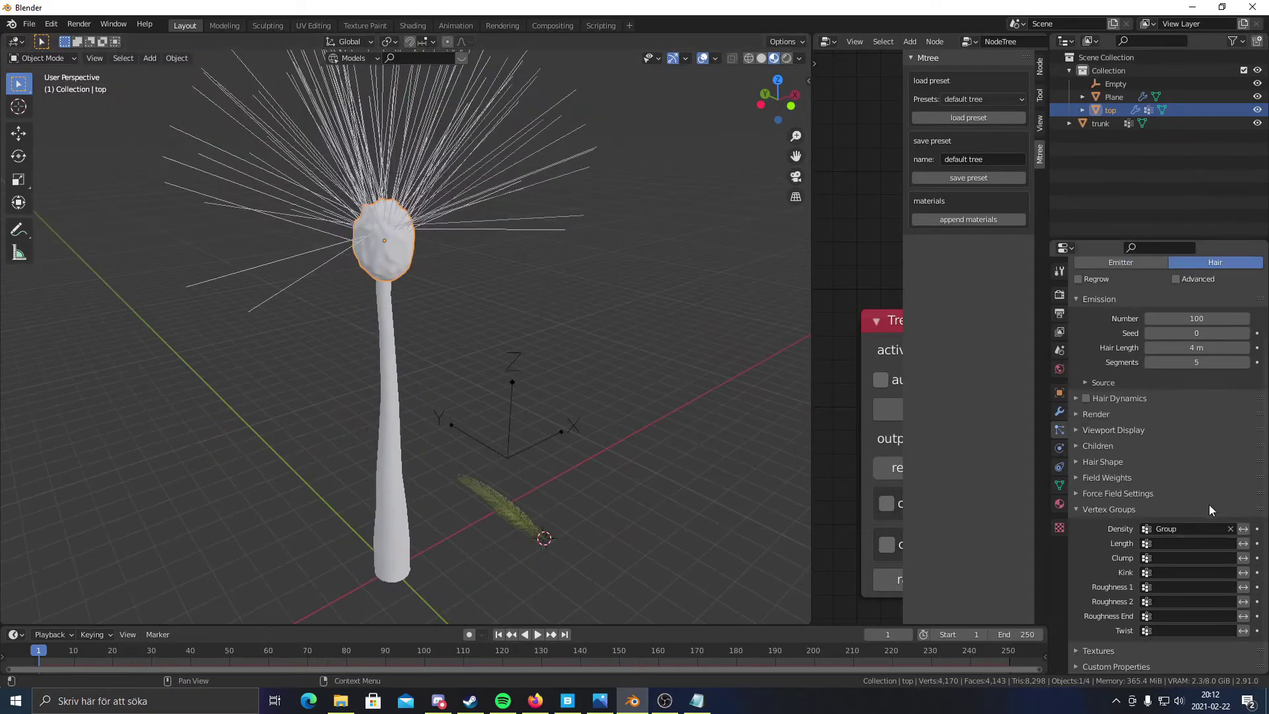
click(1077, 414)
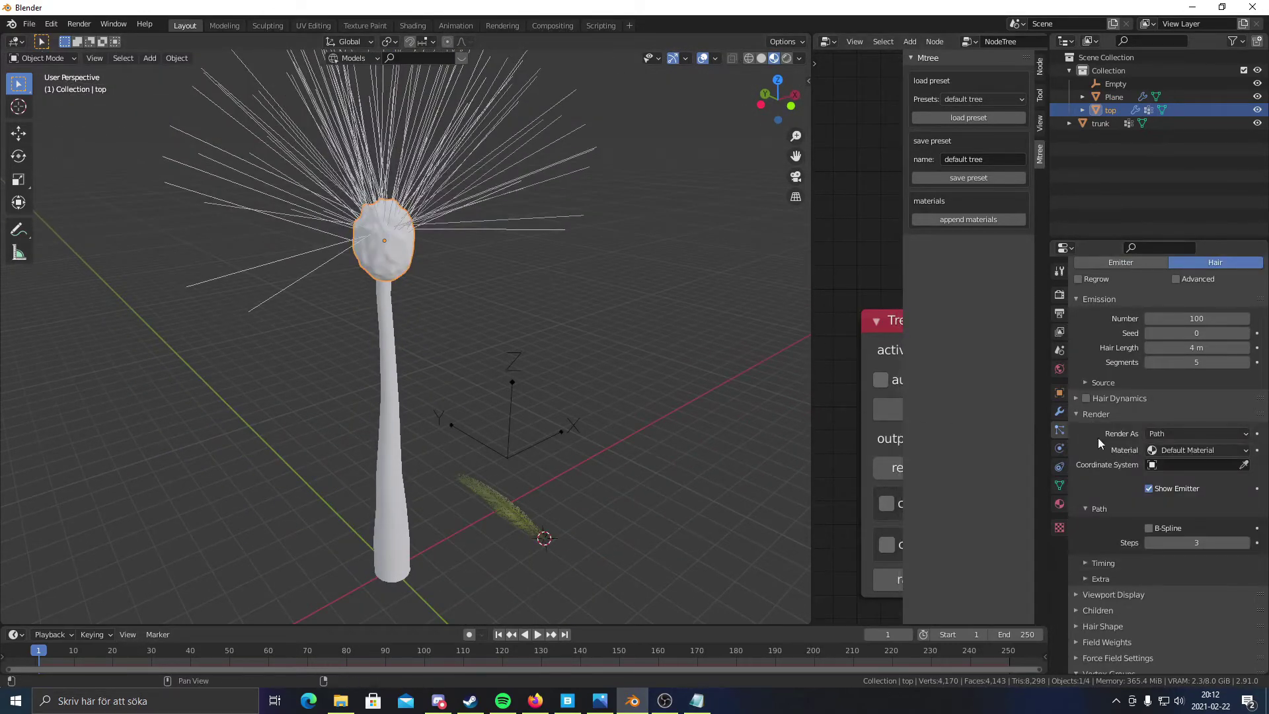
click(1175, 434)
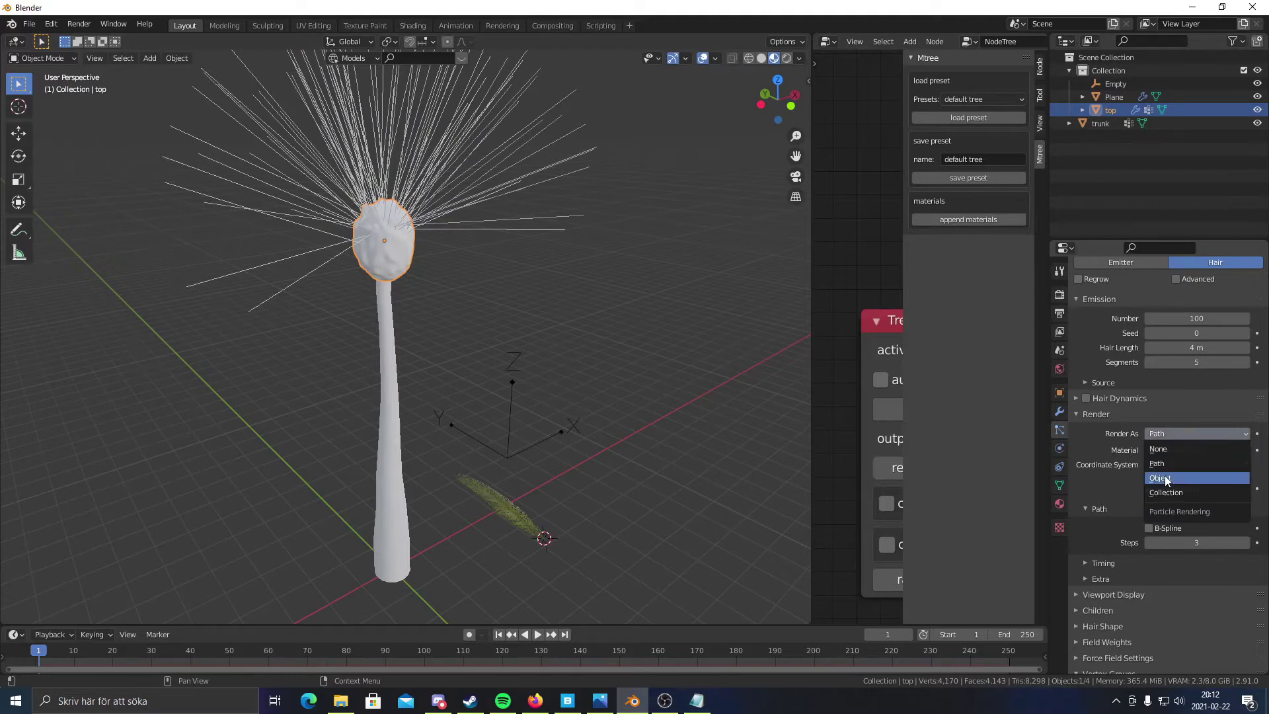
click(1180, 433)
click(1219, 477)
- Use the leaf plane as the particles' instance object and set the render scale to 0.220
middle_drag(619, 468, 553, 443)
scroll(553, 443, up, 2)
scroll(553, 446, up, 2)
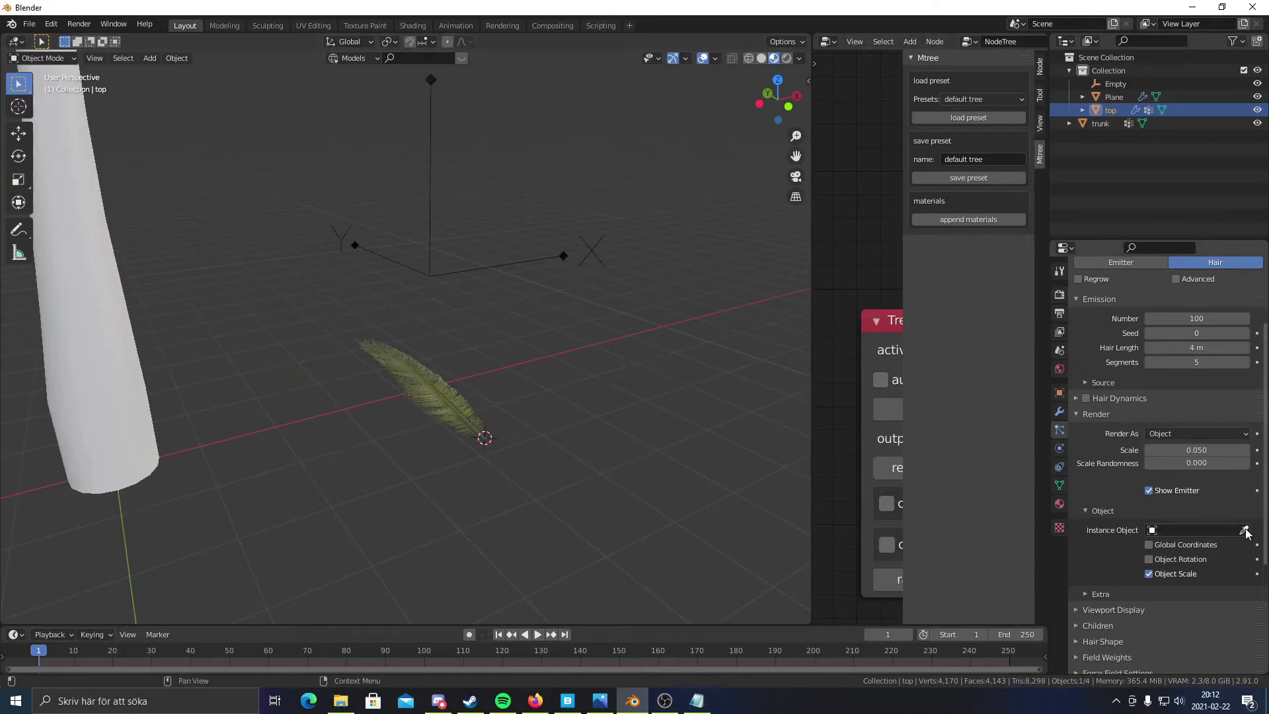
click(455, 394)
scroll(431, 375, down, 4)
middle_drag(375, 372, 498, 373)
scroll(449, 328, up, 2)
mouse_move(1196, 450)
mouse_down()
mouse_move(1242, 450)
mouse_move(1197, 450)
mouse_up()
click(647, 417)
- Set the scale randomness of the leaf instances to 0.472
middle_drag(539, 490, 455, 311)
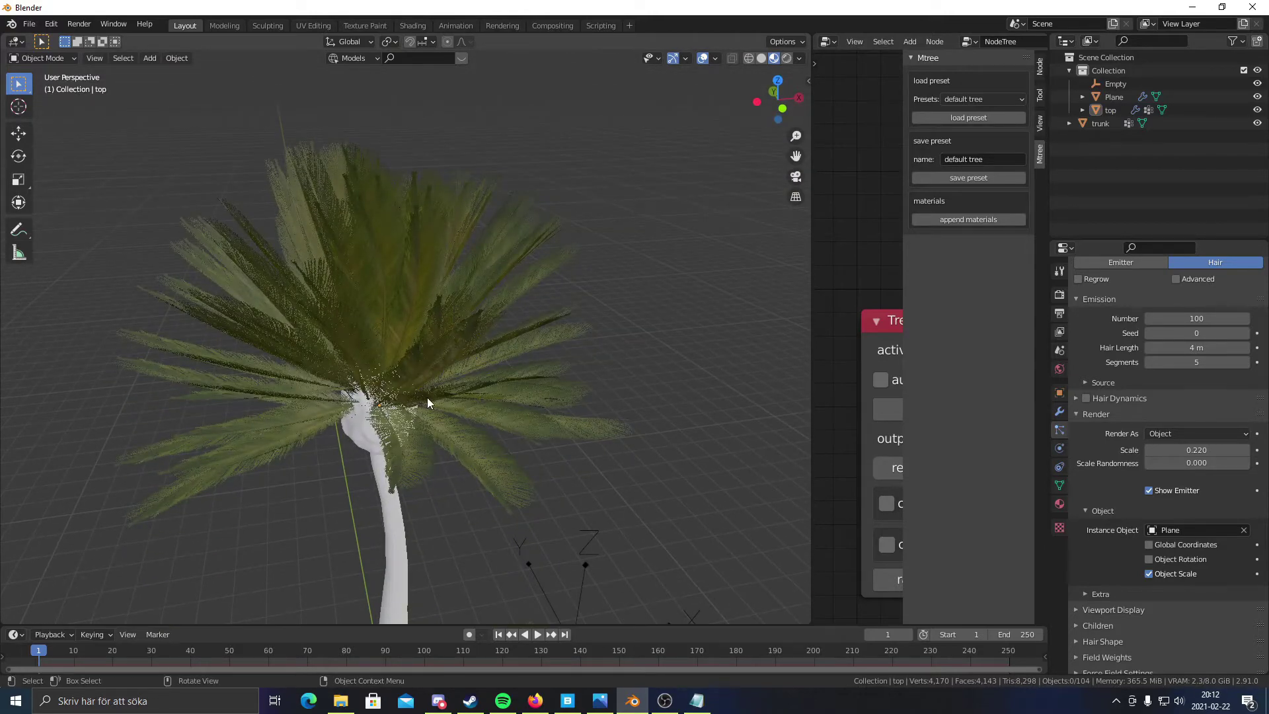
middle_drag(427, 398, 521, 308)
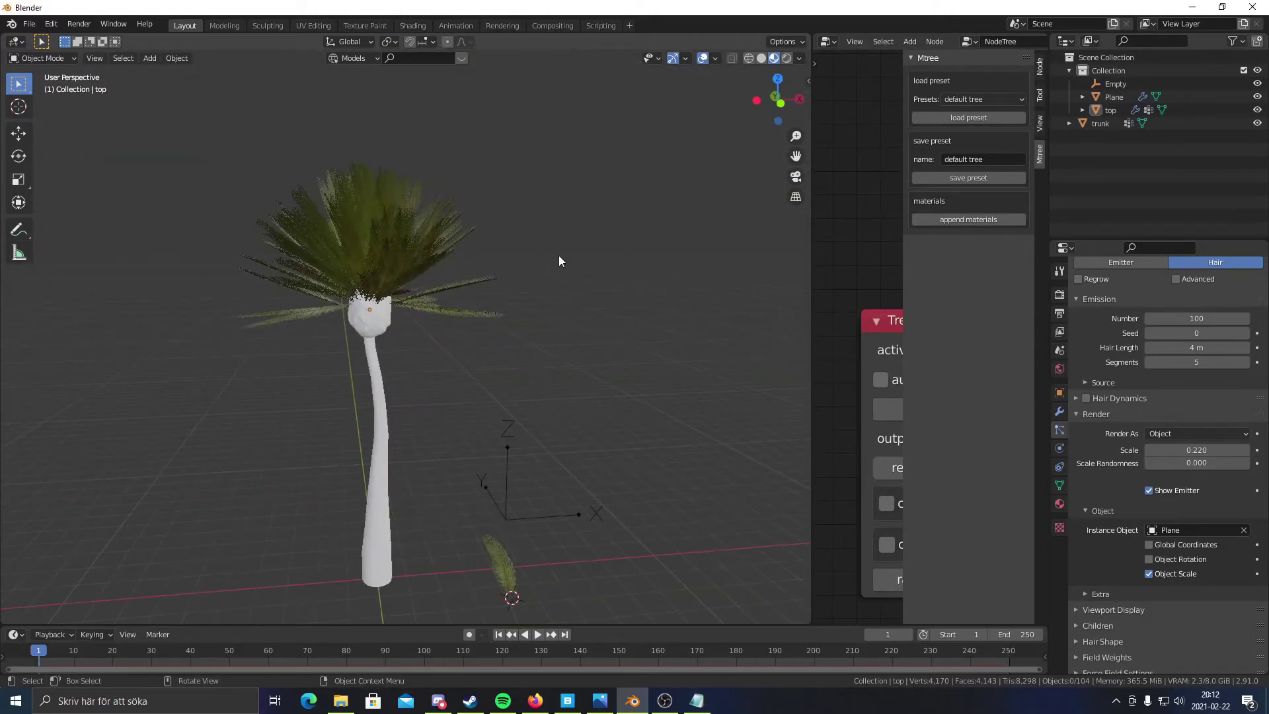
scroll(540, 423, up, 4)
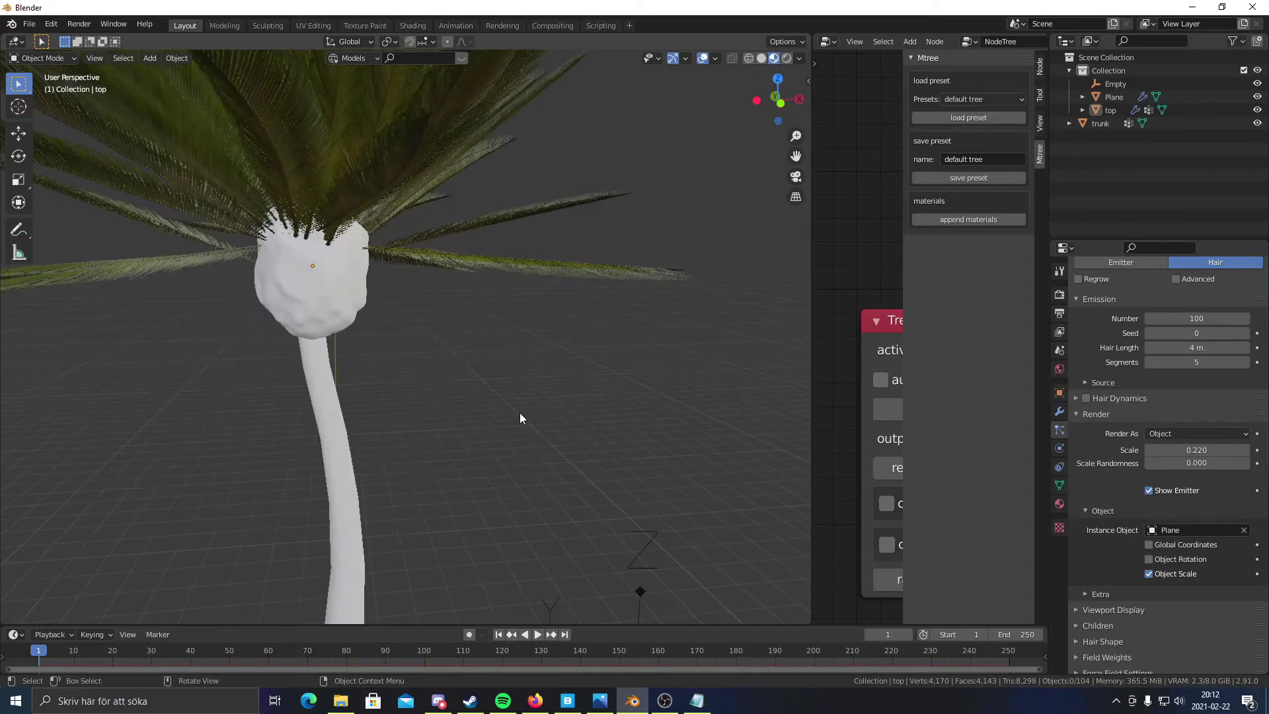
scroll(716, 460, down, 3)
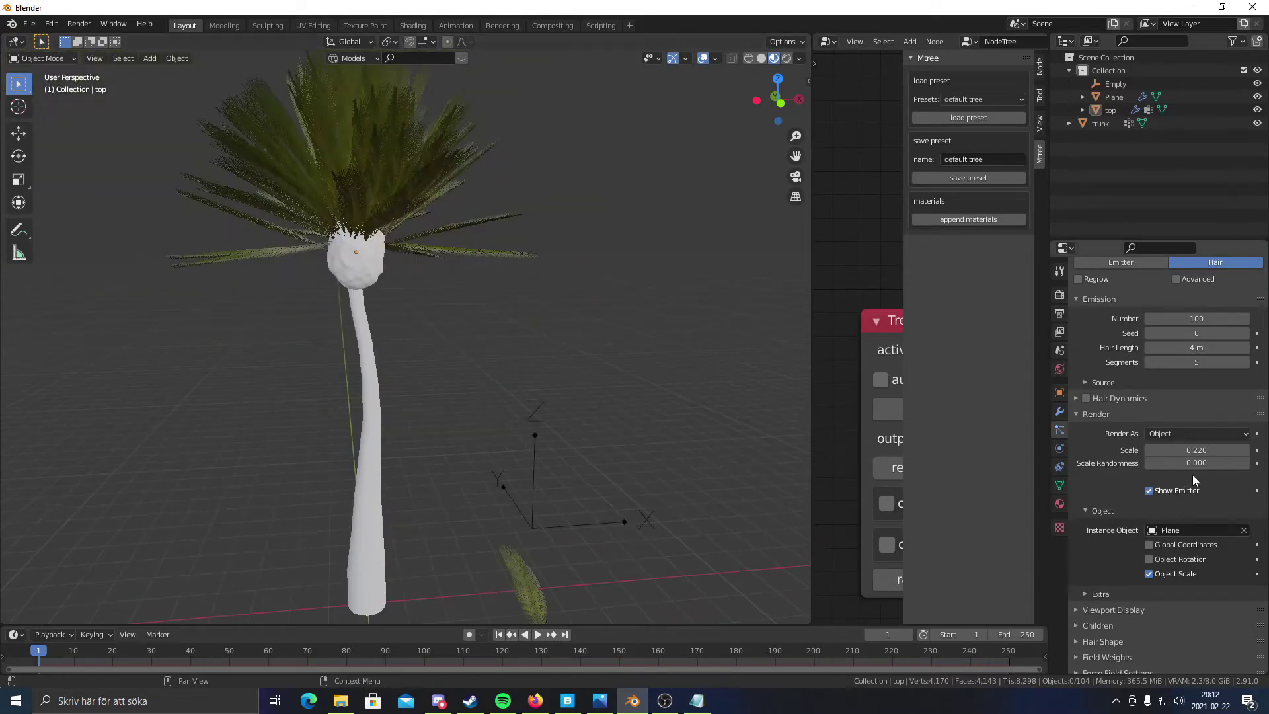
drag(1190, 463, 1205, 462)
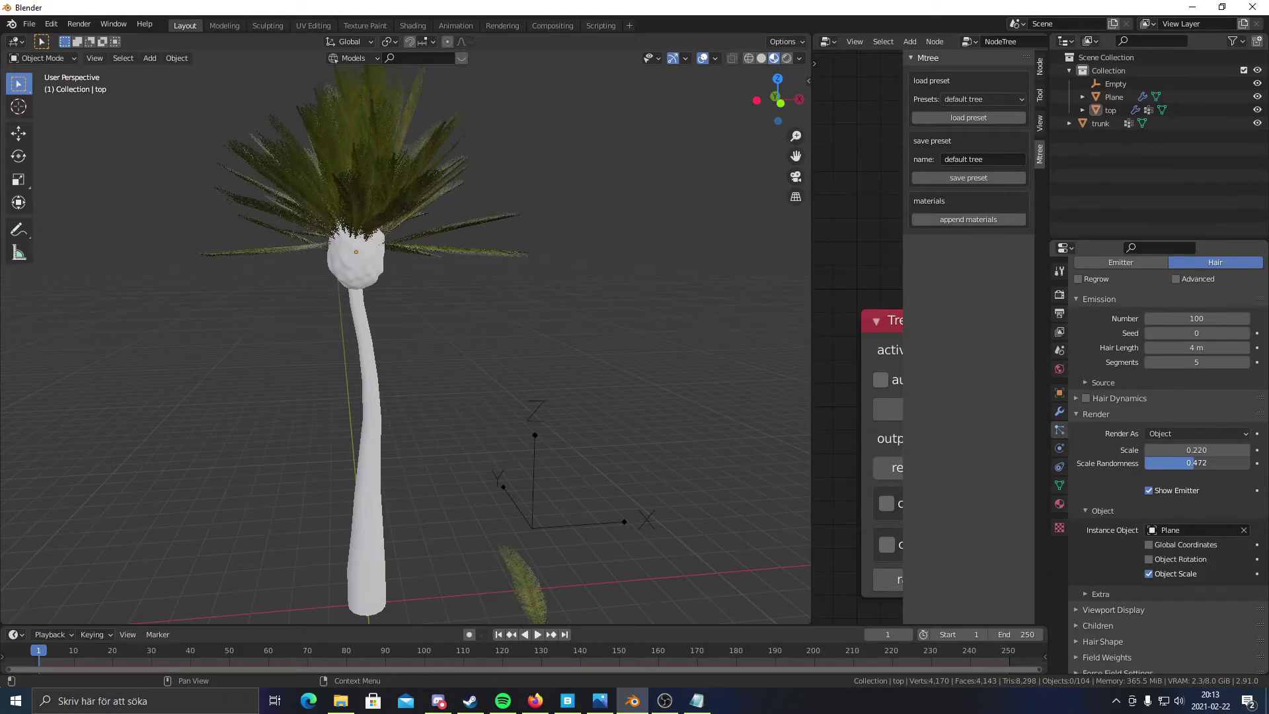
- Enlarge the leaf instances by setting their render scale to 0.390
drag(1199, 450, 1217, 450)
middle_drag(714, 247, 626, 298)
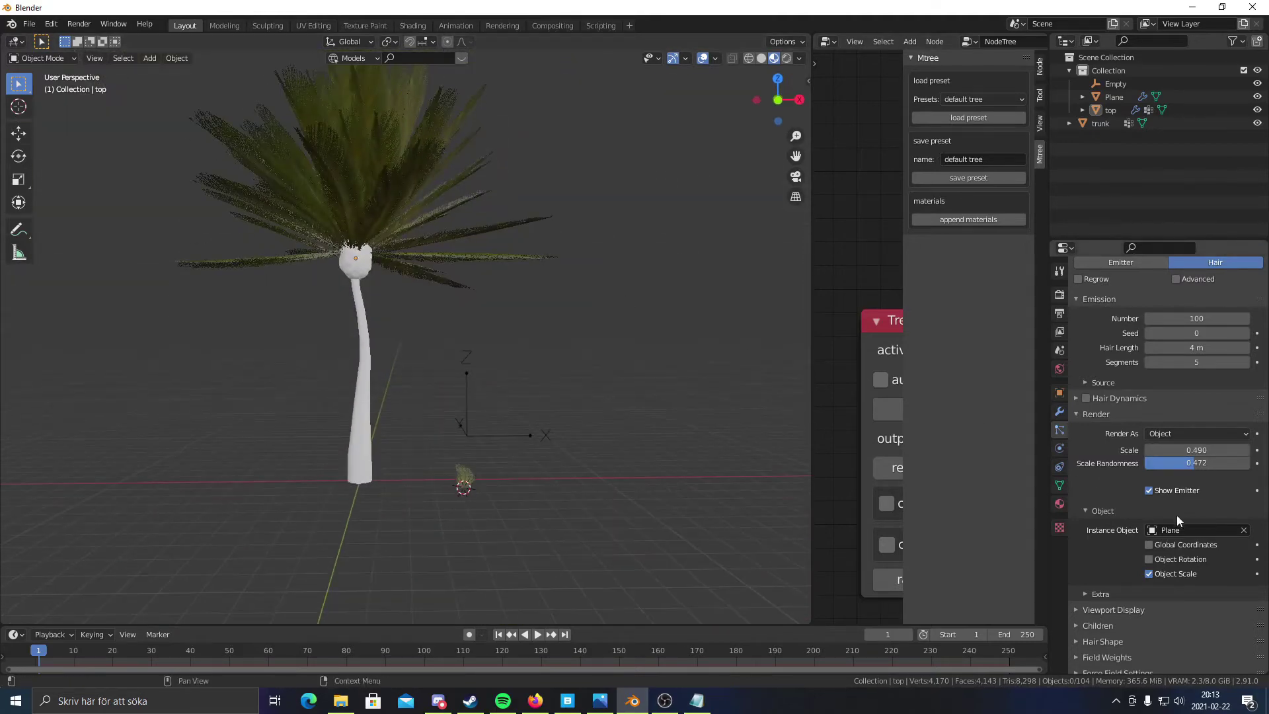
drag(1197, 450, 1173, 450)
middle_drag(730, 350, 398, 253)
- Select the crown and enable Hair Dynamics with its settings expanded
click(397, 253)
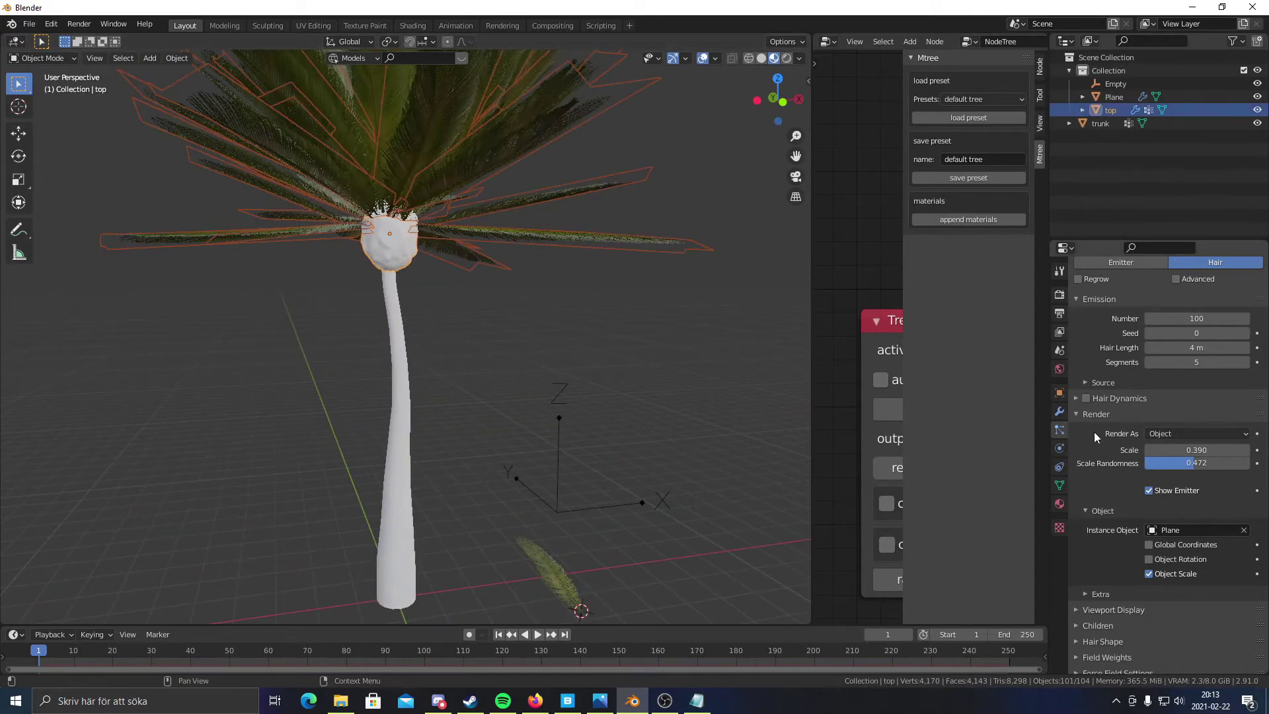
click(1085, 397)
click(1076, 397)
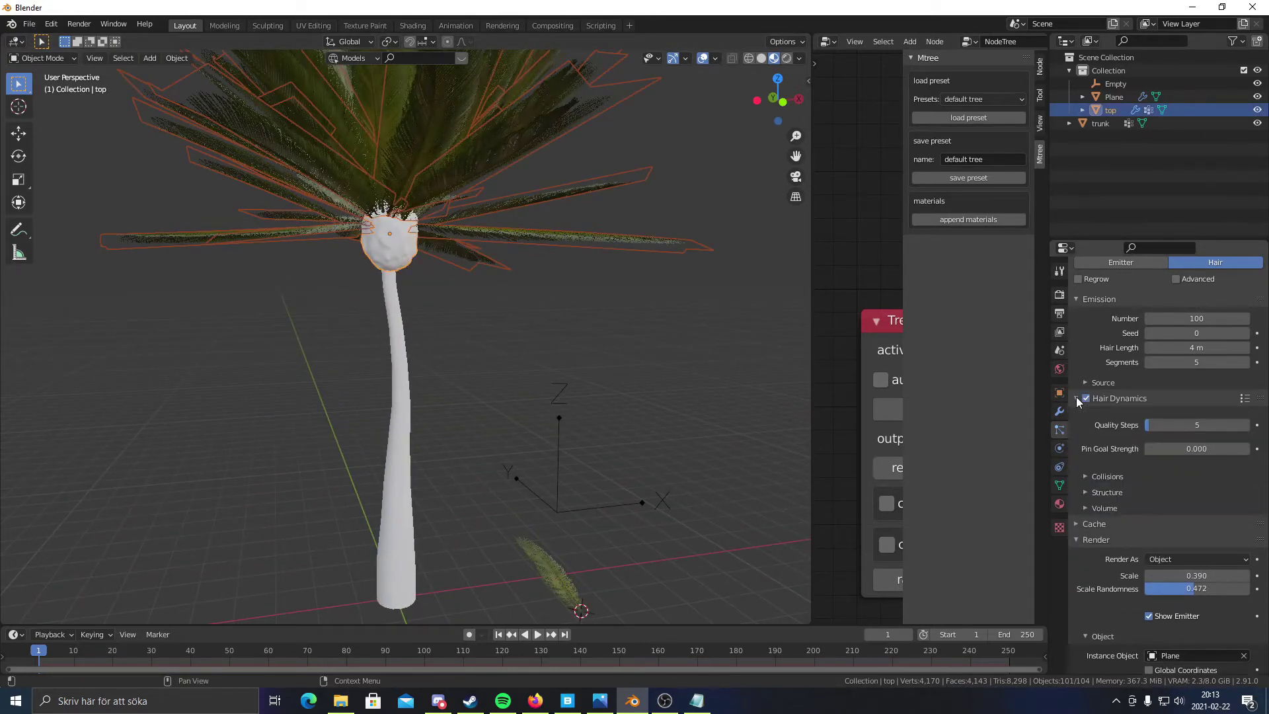
- Play the hair simulation from the first frame and examine how the leaves move around the crown
key(space)
scroll(434, 318, down, 7)
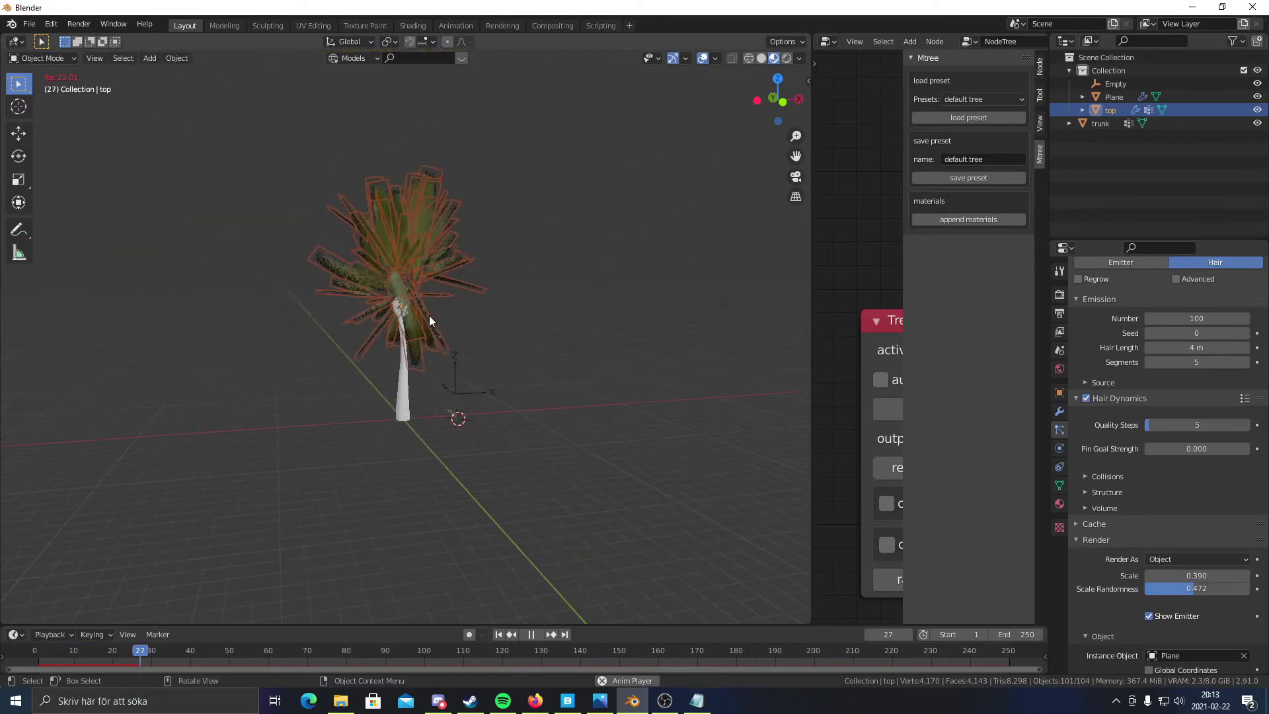
middle_drag(436, 313, 487, 361)
drag(65, 650, 40, 654)
key(space)
scroll(423, 475, up, 3)
middle_drag(466, 470, 529, 424)
scroll(491, 400, up, 8)
scroll(487, 387, down, 12)
scroll(541, 386, up, 4)
scroll(535, 403, up, 4)
key(space)
key(space)
- Select the crown and apply all its transforms
click(448, 354)
scroll(448, 354, up, 4)
click(350, 275)
scroll(350, 275, down, 2)
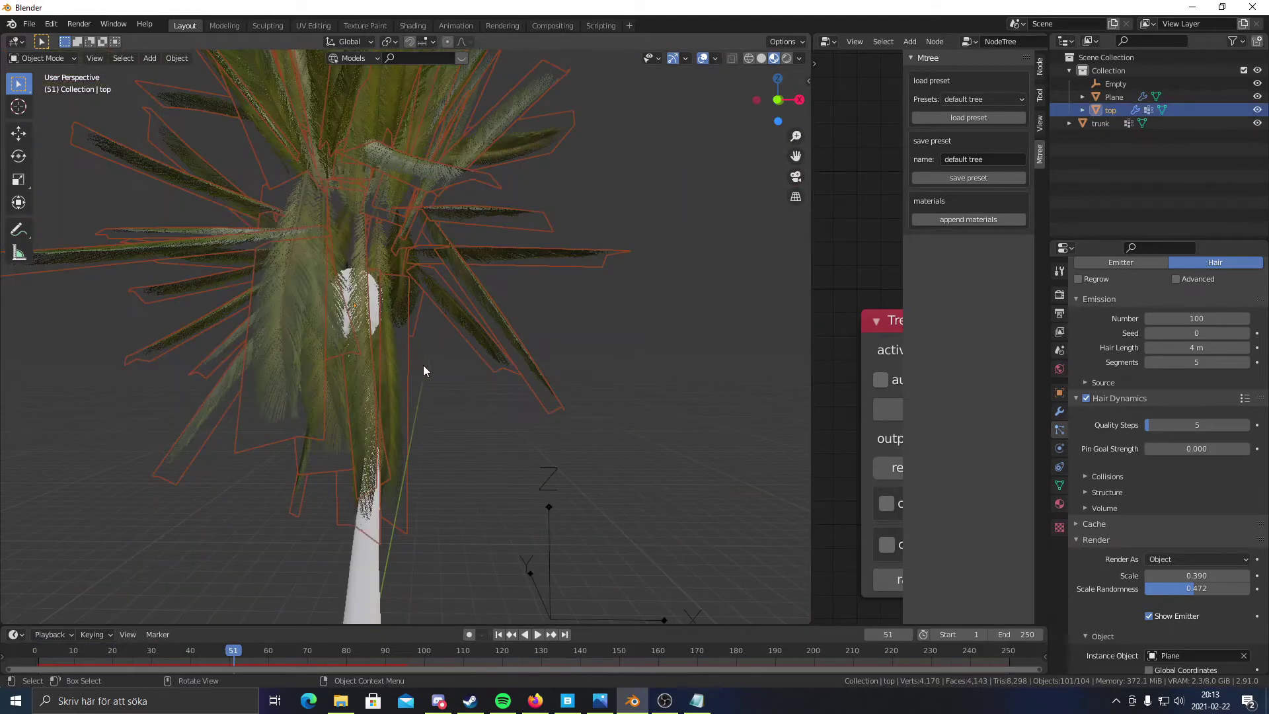
scroll(422, 364, down, 3)
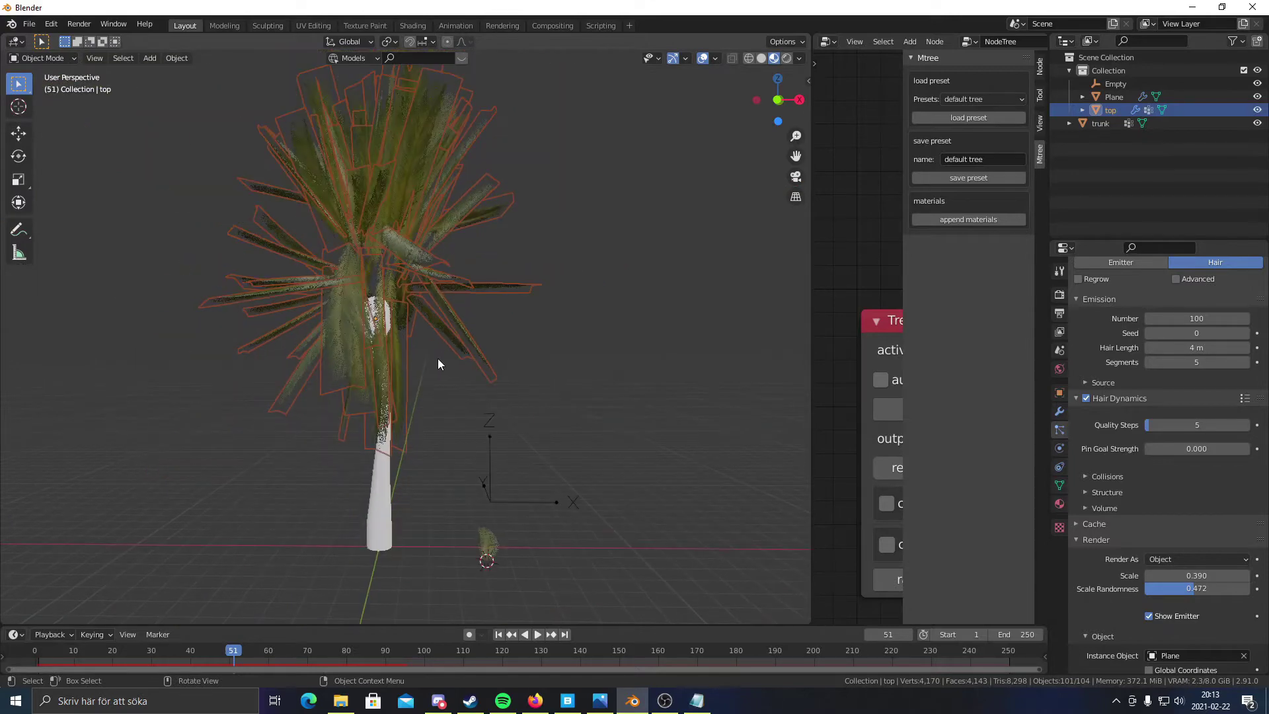
key(ctrl+a)
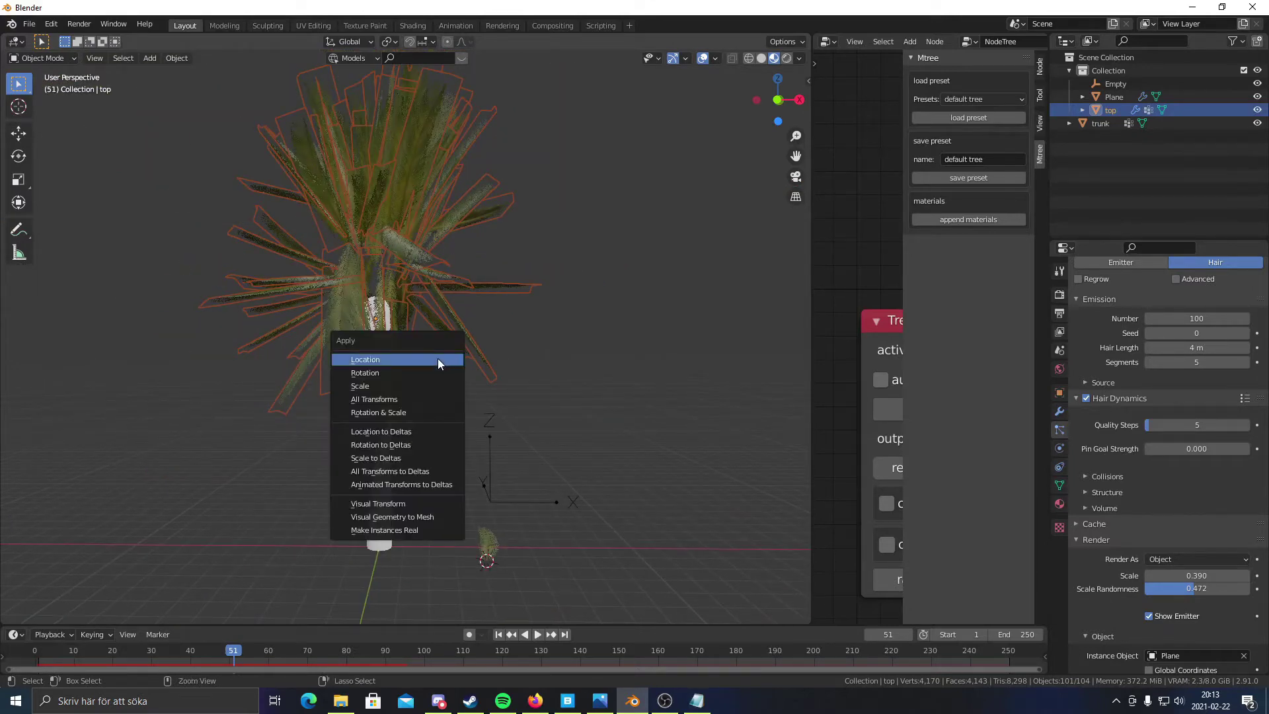
click(379, 401)
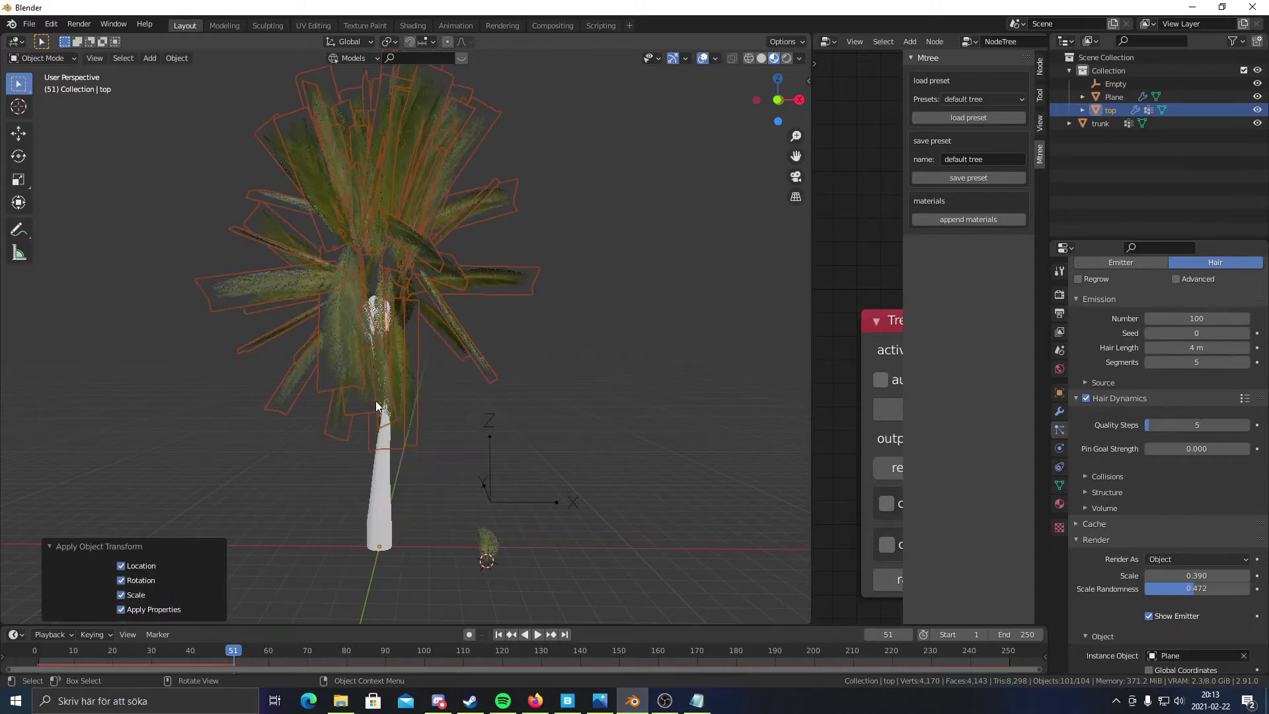
- Replay the hair simulation from frame 1 and check how the leaves droop
click(39, 651)
key(space)
scroll(316, 474, up, 5)
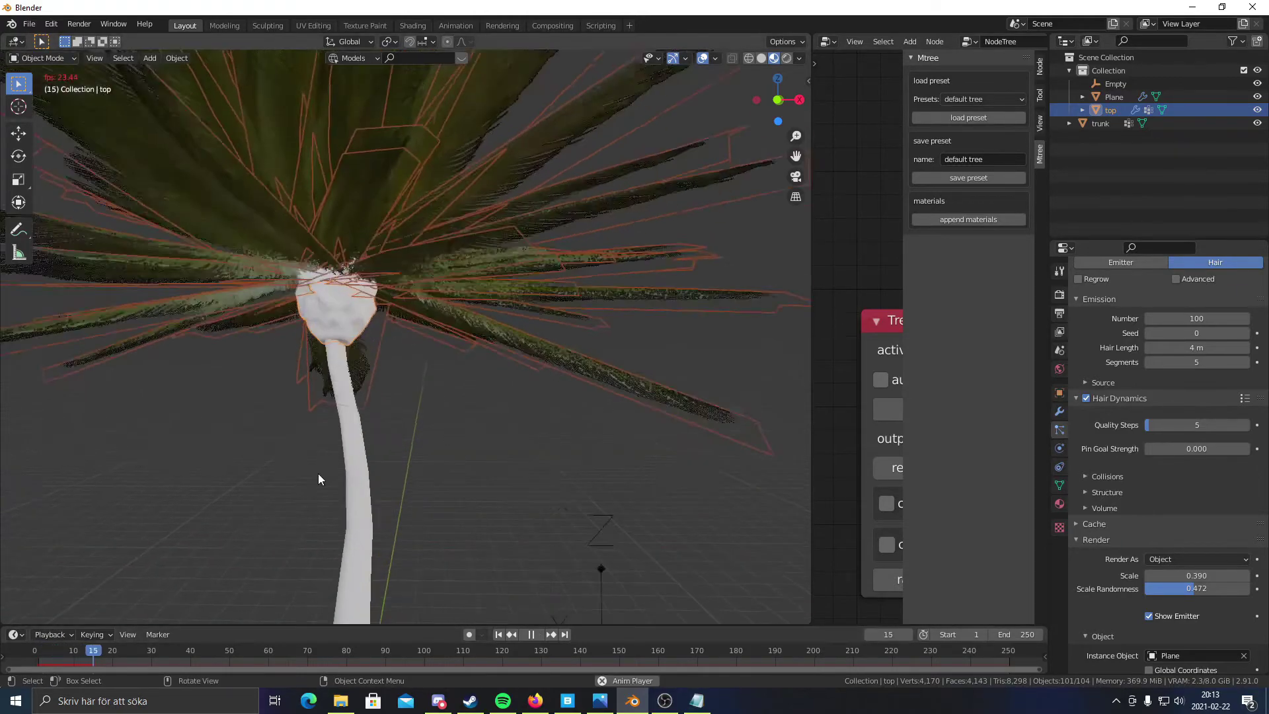
scroll(320, 458, down, 5)
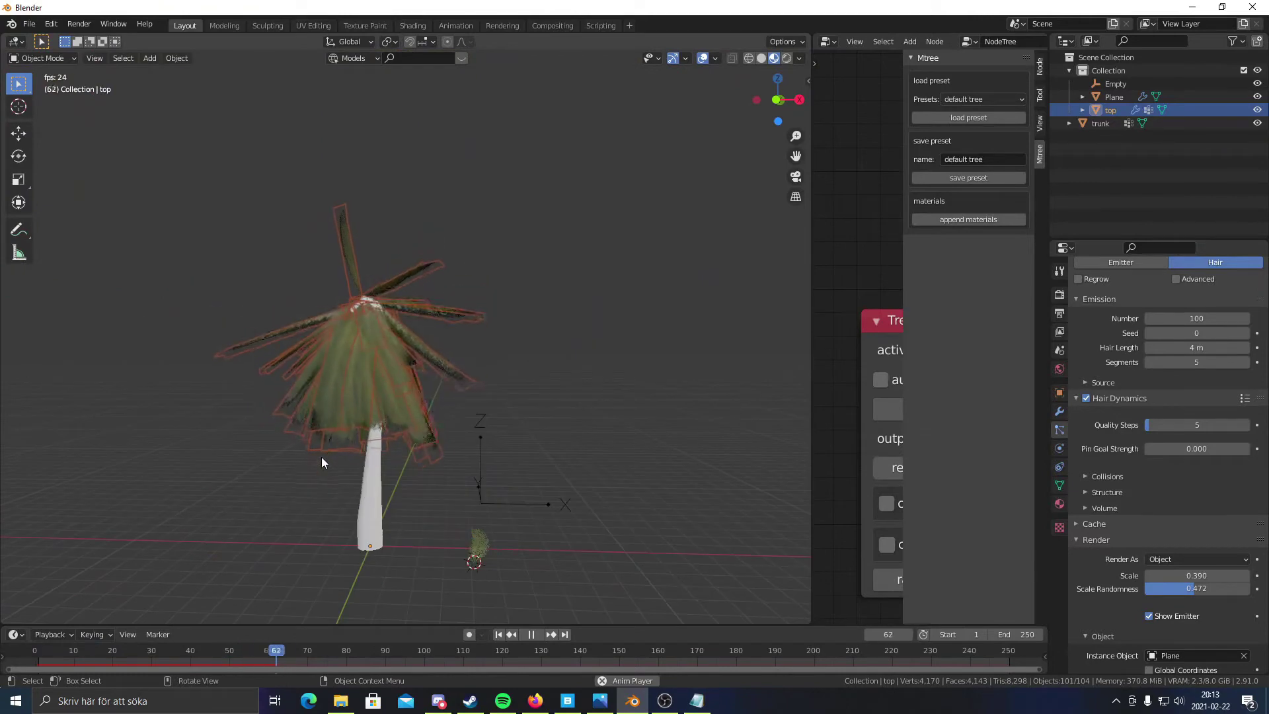
key(space)
- Set the timeline to frame 23 for the crown's leaf pose and deselect the crown
click(41, 652)
click(693, 399)
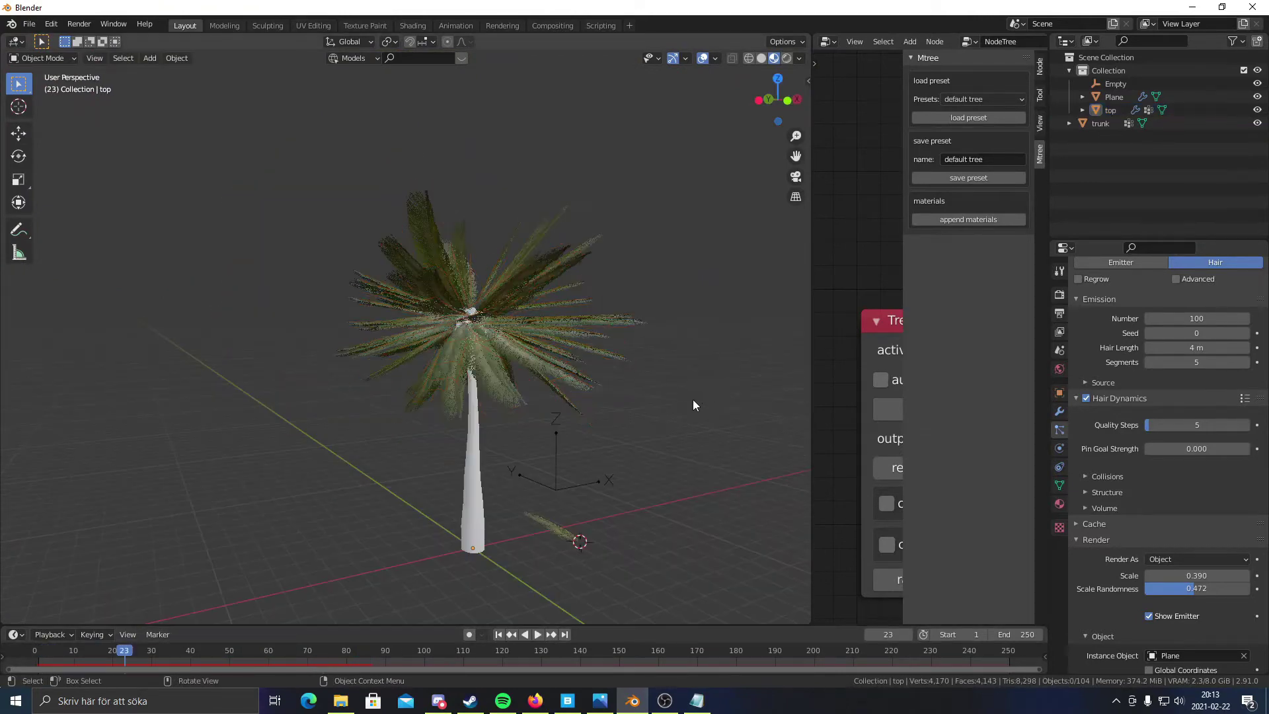
- Inspect the palm's drooping leaves and their attachment to the crown from several angles and distances
middle_drag(693, 400, 478, 420)
middle_drag(378, 430, 456, 410)
scroll(1163, 522, down, 2)
scroll(1219, 505, up, 2)
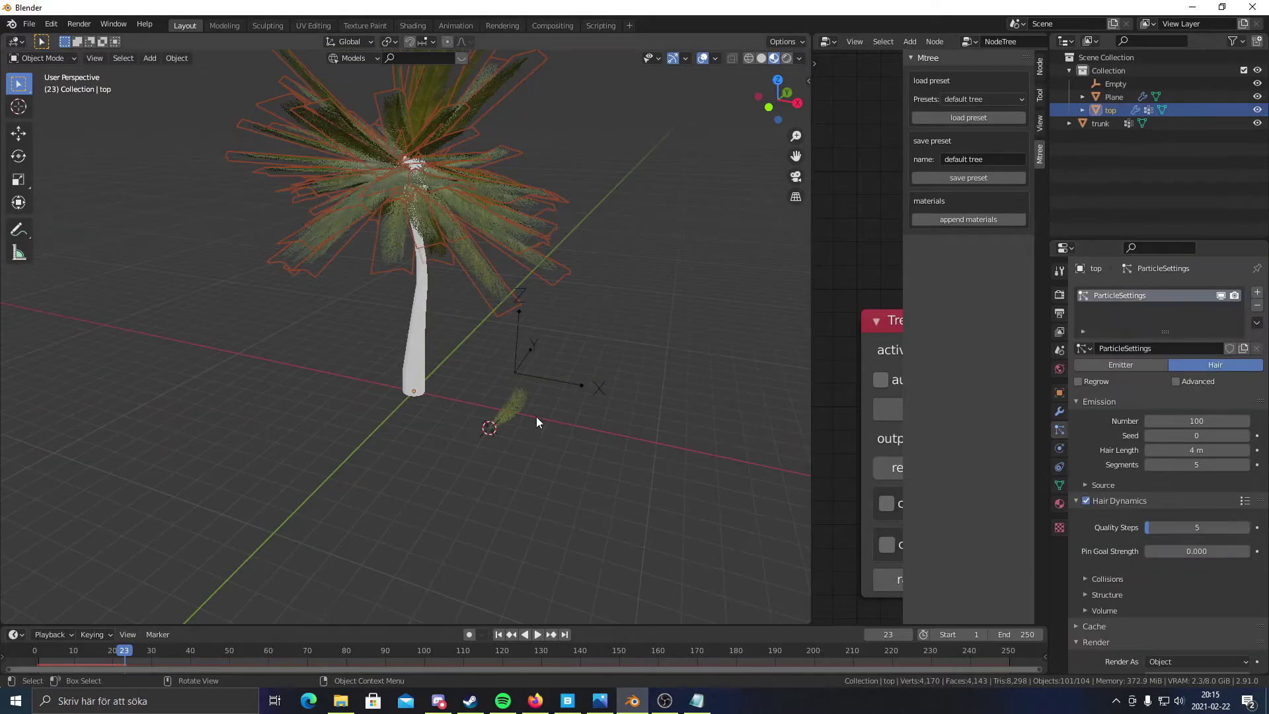
scroll(535, 410, up, 4)
middle_drag(521, 340, 452, 261)
click(505, 254)
scroll(522, 246, down, 9)
scroll(562, 228, up, 7)
click(492, 146)
scroll(439, 520, down, 5)
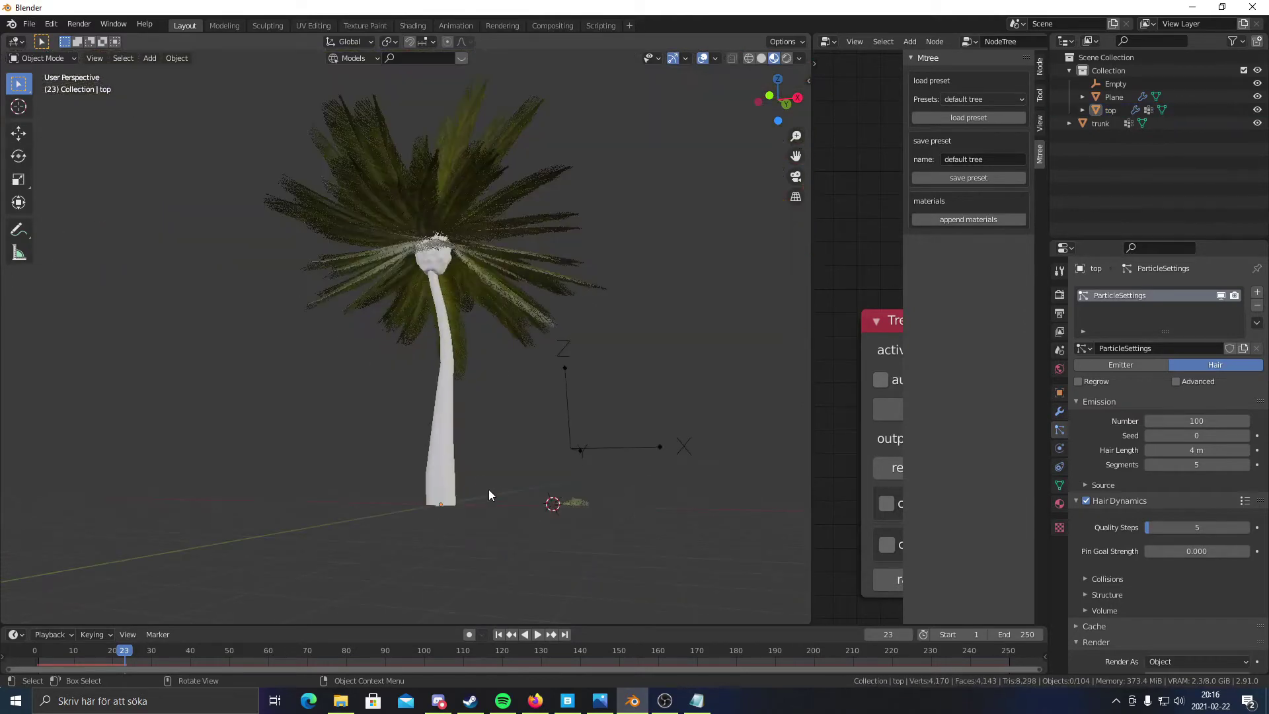
- Select the palm's trunk object
click(465, 444)
middle_drag(464, 445, 583, 326)
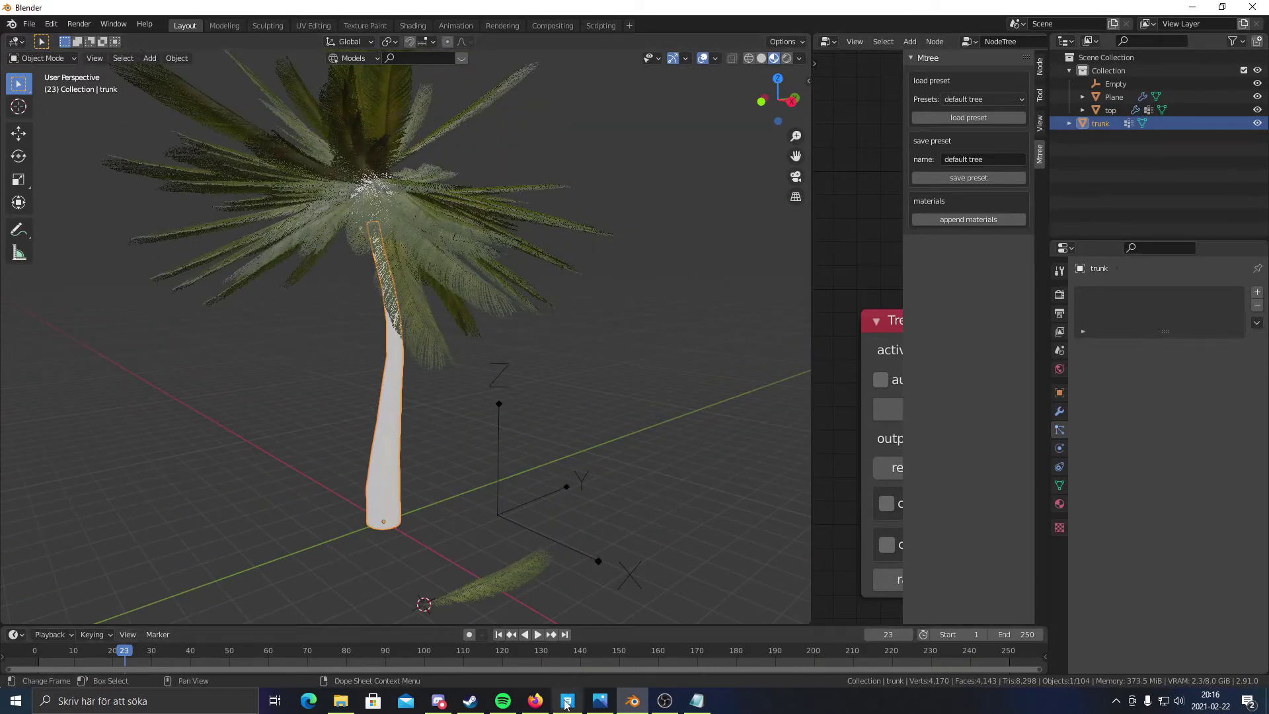
- Switch to Quixel Bridge, narrow the Palm search to Surfaces, and export the Palm Bark surface at 4K resolution to Blender
key(alt+Tab)
scroll(601, 443, up, 20)
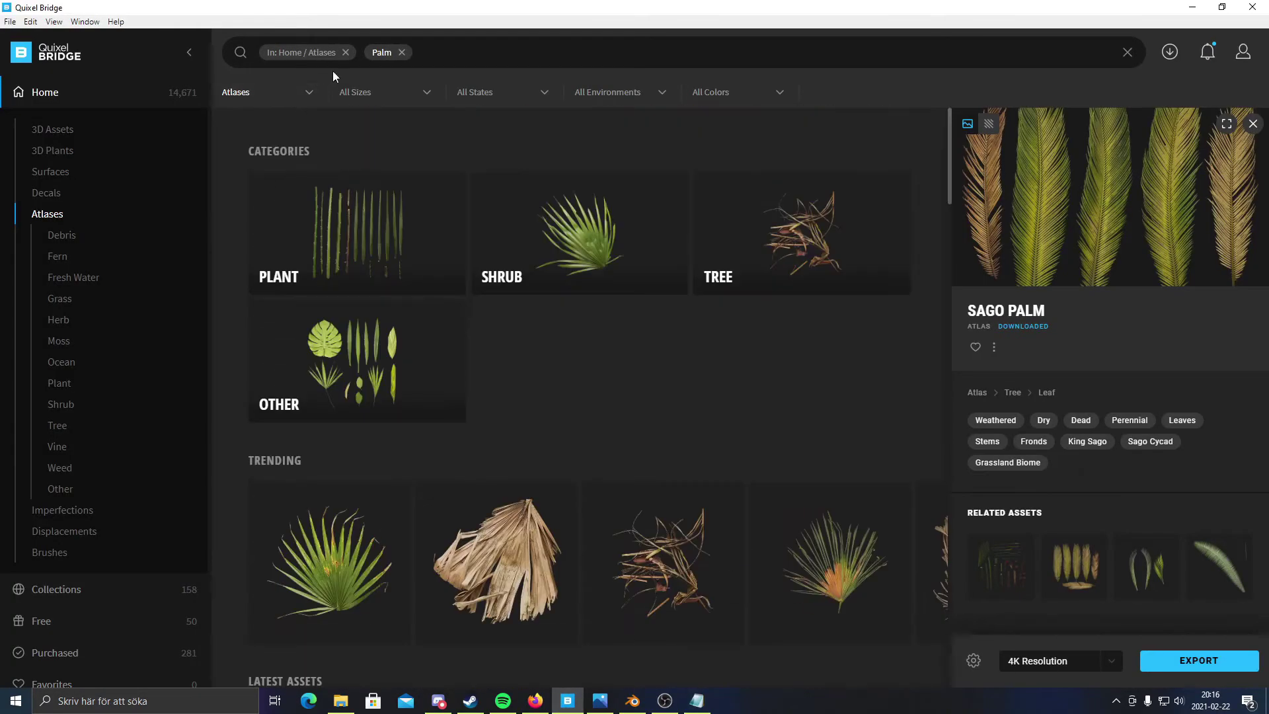
click(345, 52)
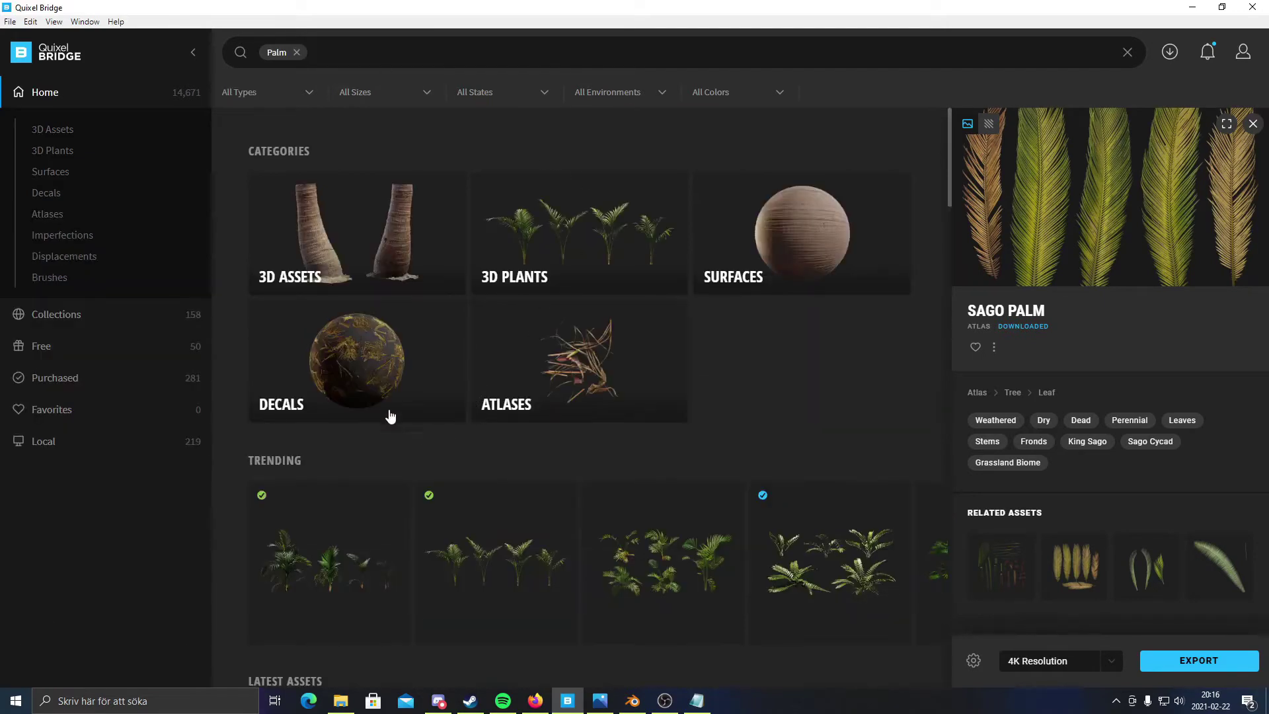
click(750, 239)
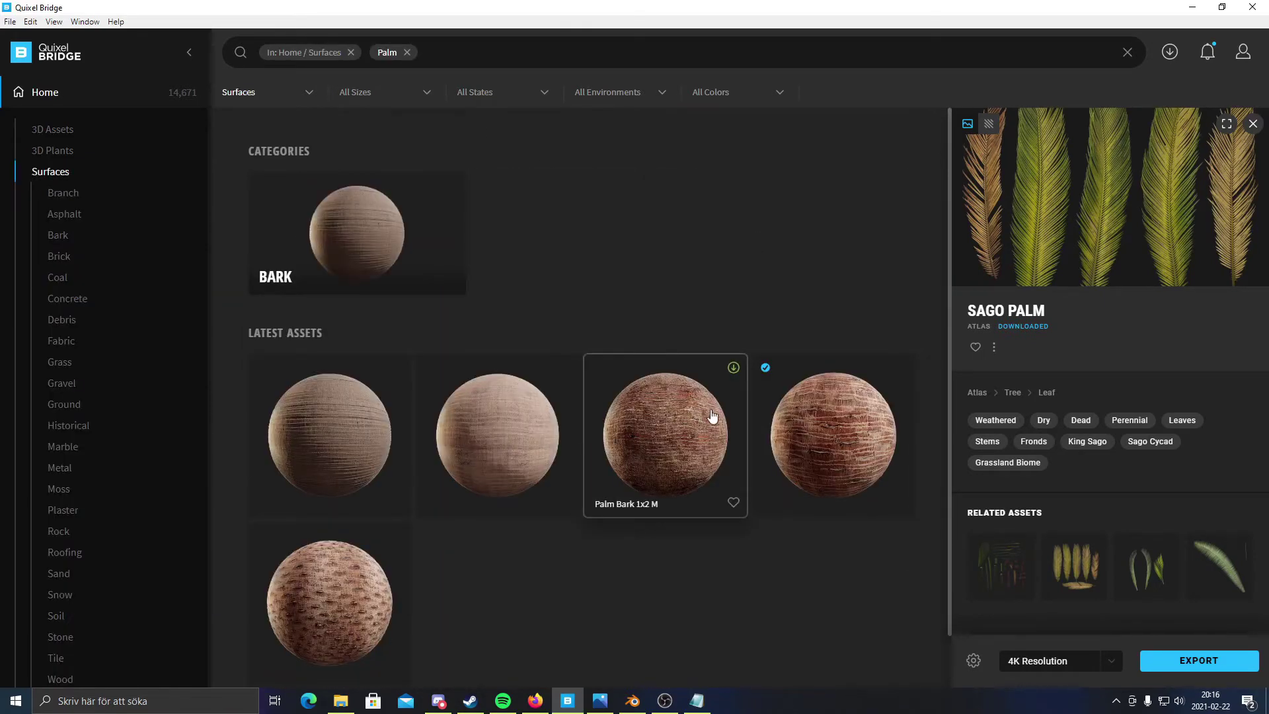
click(821, 410)
click(1193, 666)
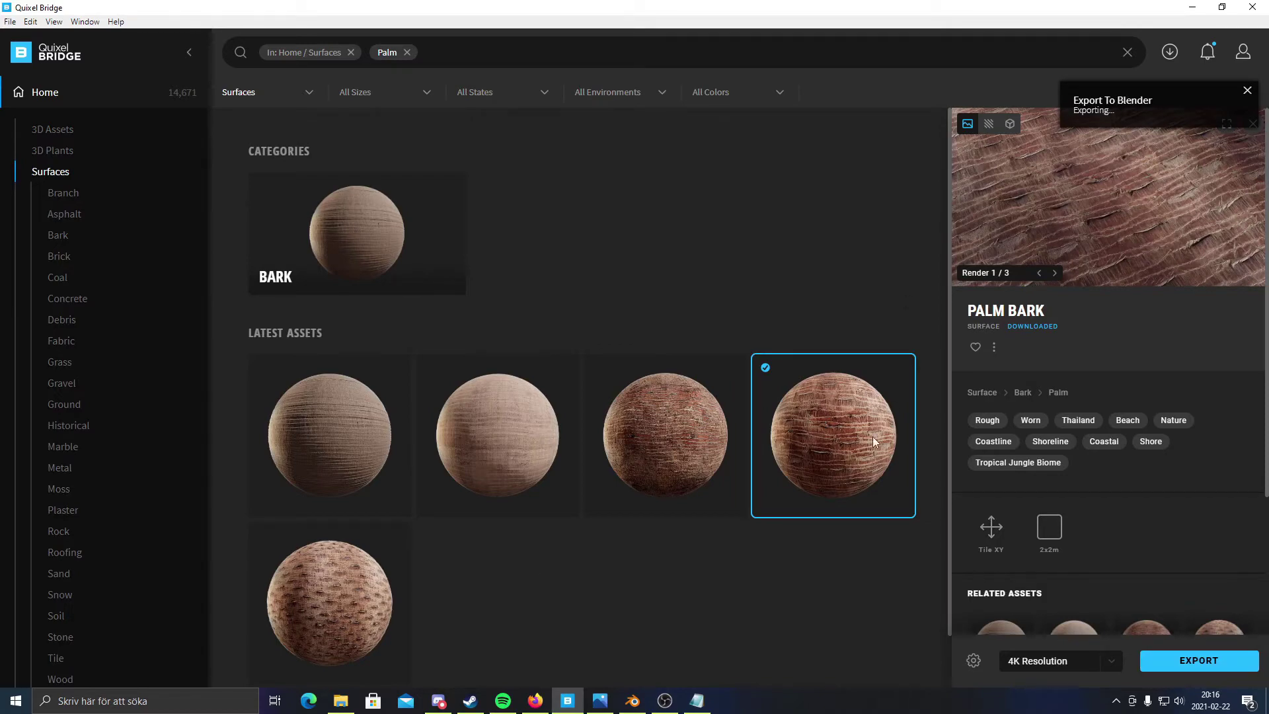
- Switch to Blender and assign the Palm_Bark_tiglajzdy material to the trunk
click(633, 700)
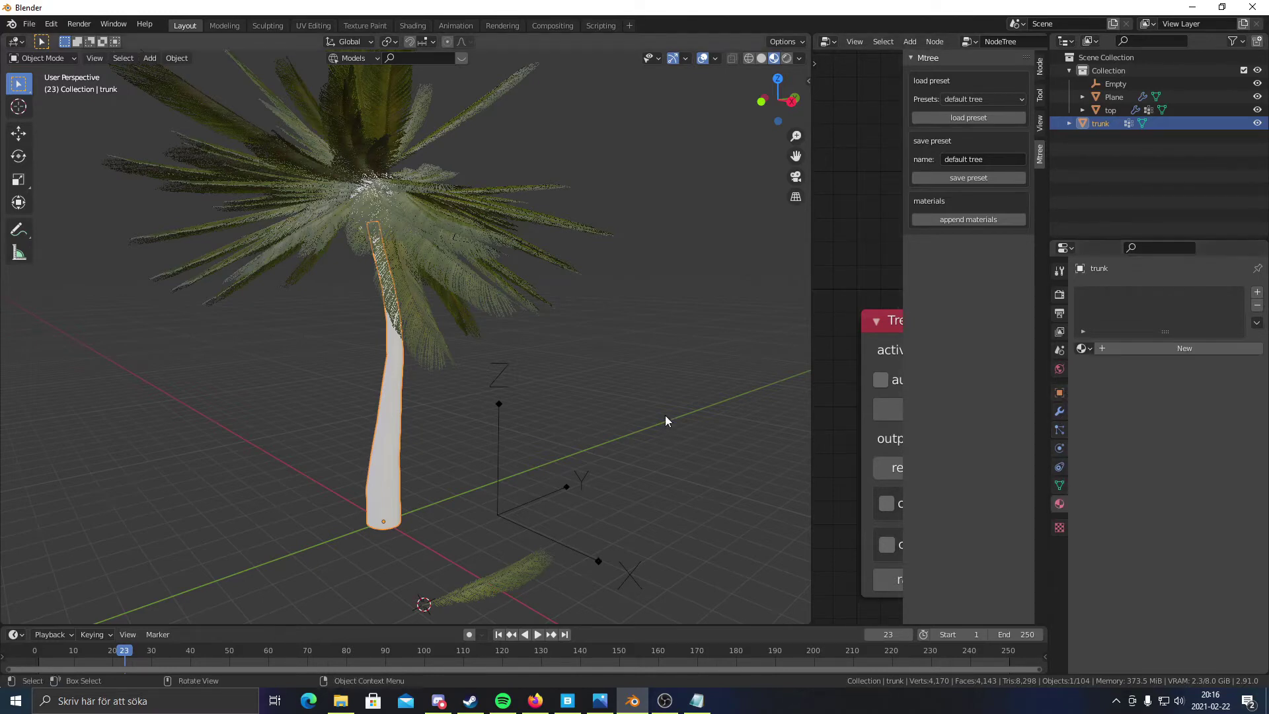
scroll(654, 412, up, 5)
click(1082, 349)
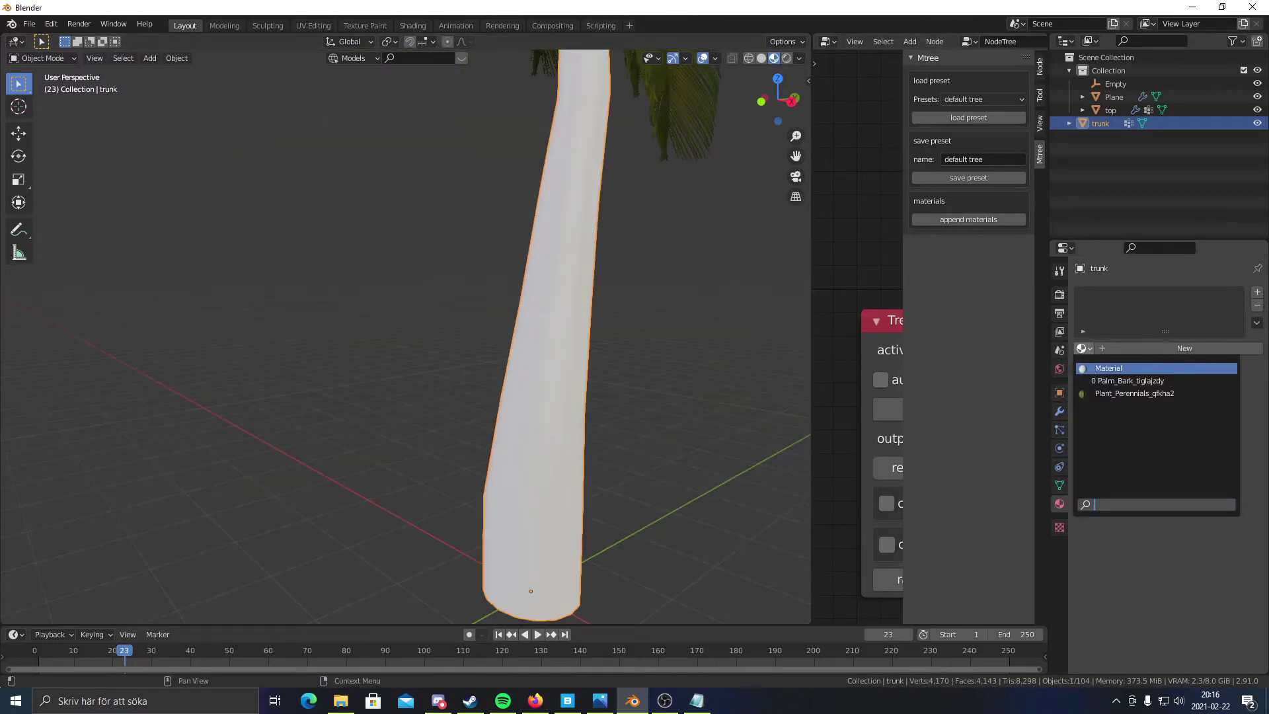
click(1134, 381)
scroll(569, 357, down, 5)
middle_drag(550, 319, 383, 413)
scroll(365, 362, up, 7)
scroll(401, 413, down, 8)
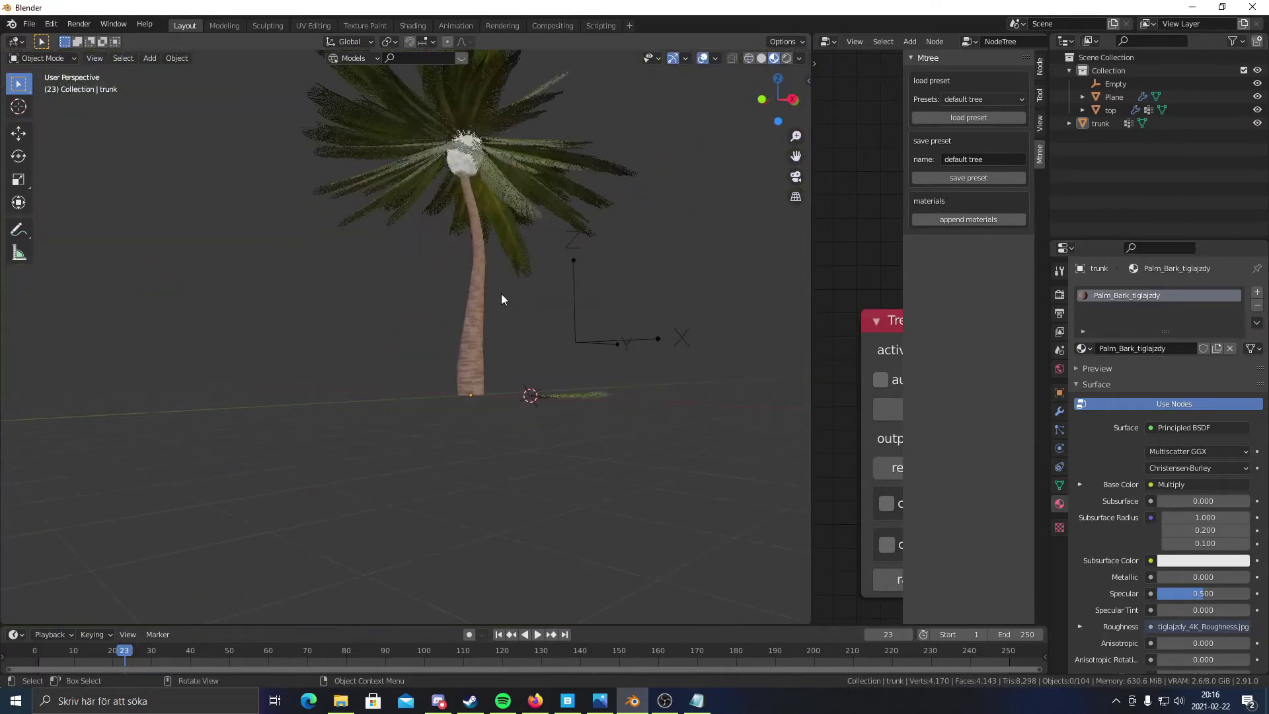
- Assign the Palm_Bark_tiglajzdy material to the crown object and make it a separate single-user copy
middle_drag(496, 267, 445, 292)
click(438, 255)
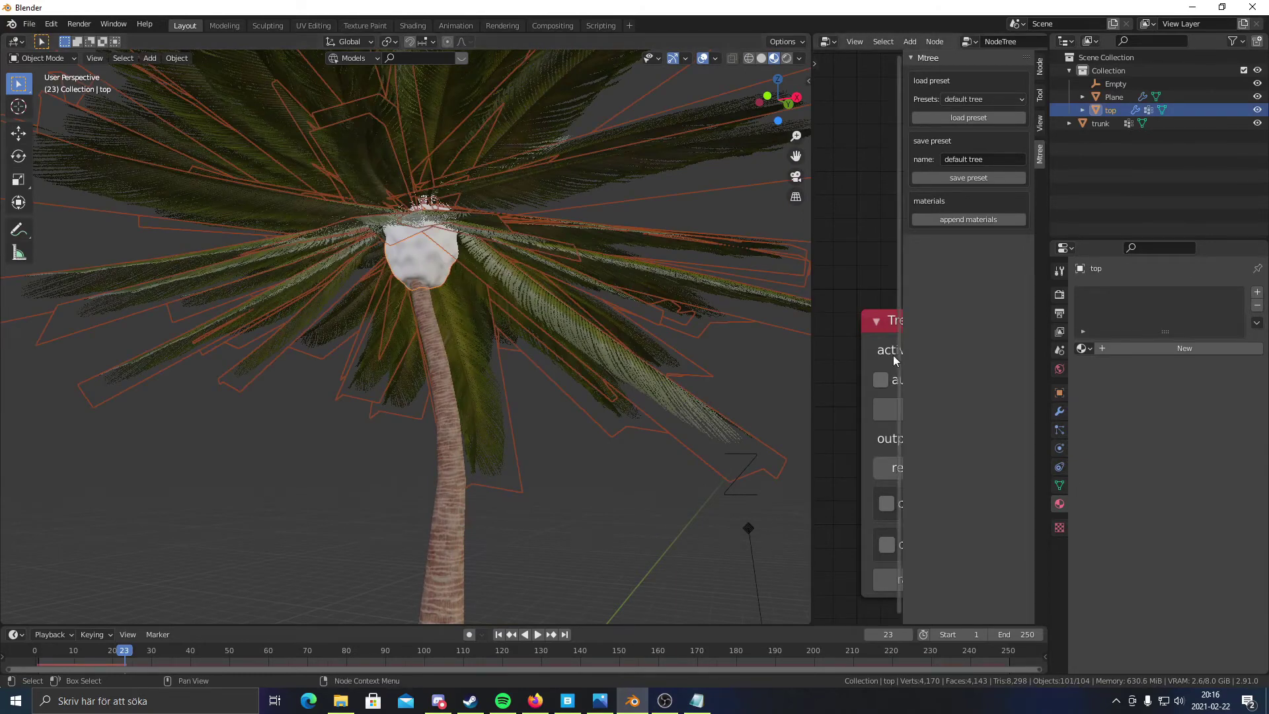
click(1084, 348)
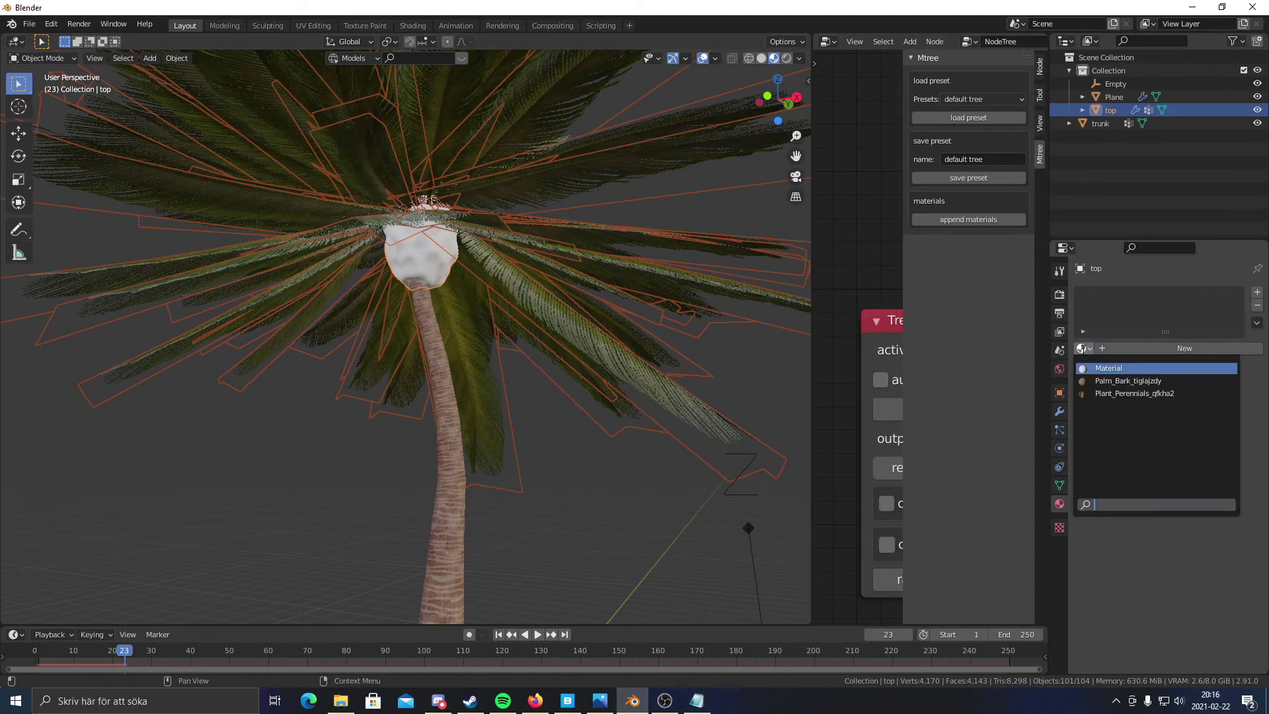
click(1119, 381)
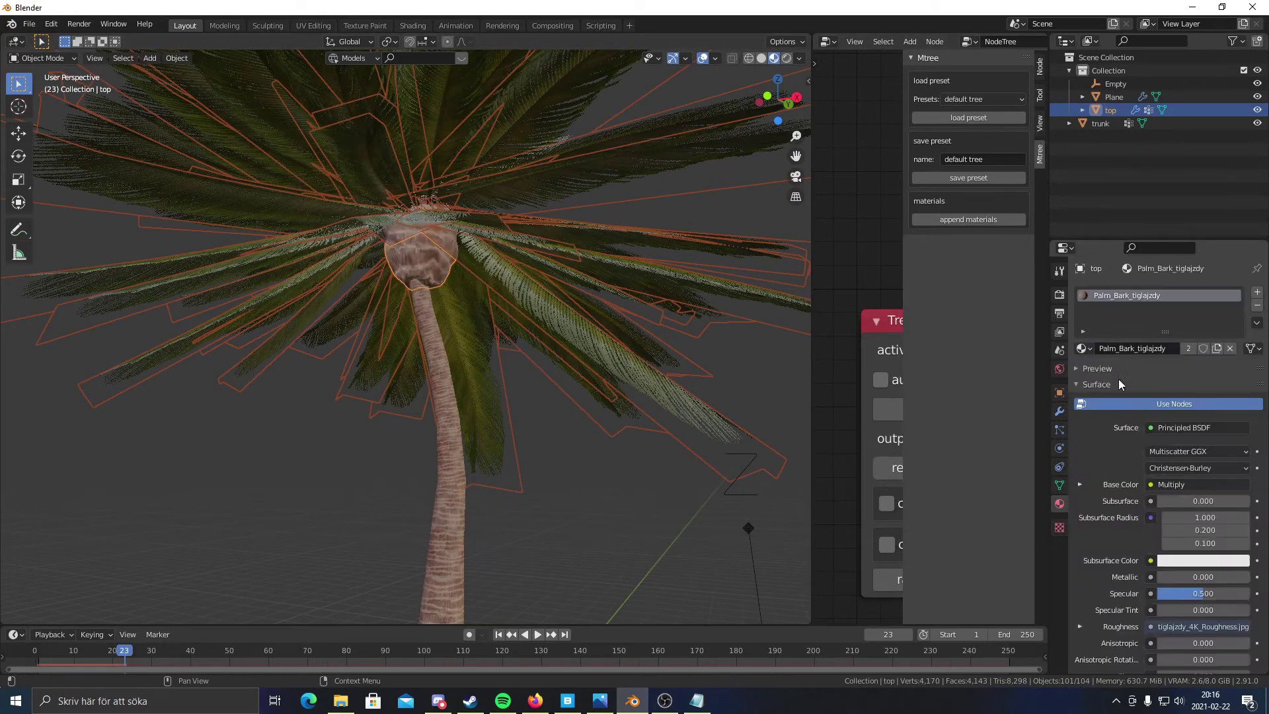
click(1216, 348)
scroll(403, 407, up, 5)
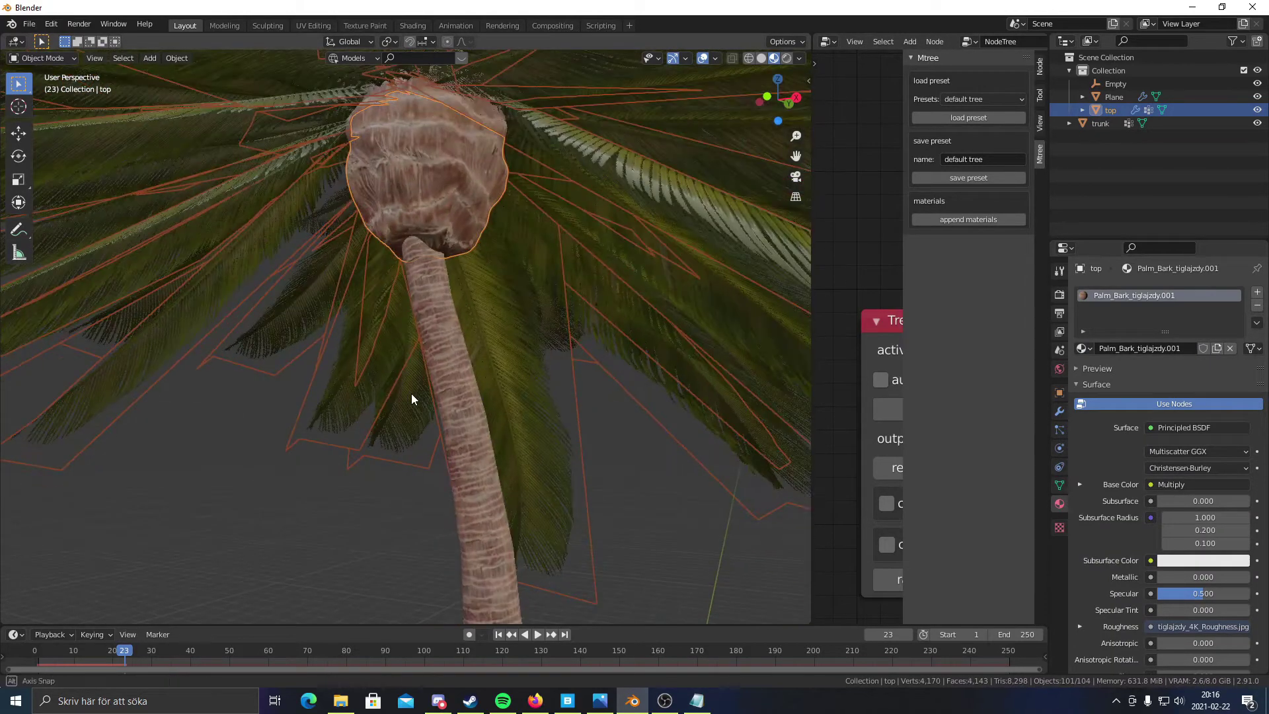
scroll(428, 247, down, 5)
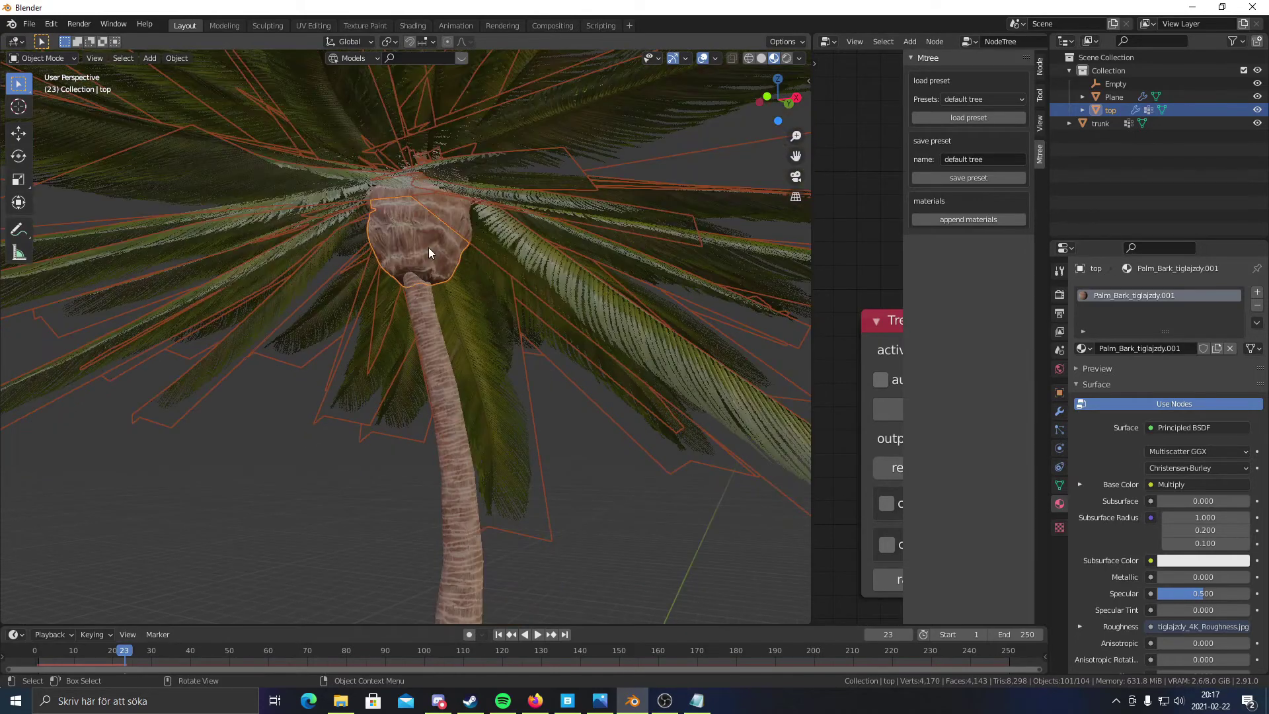
- Open the Shading workspace and rearrange the texture nodes of the crown's bark material
middle_drag(495, 280, 451, 97)
click(412, 25)
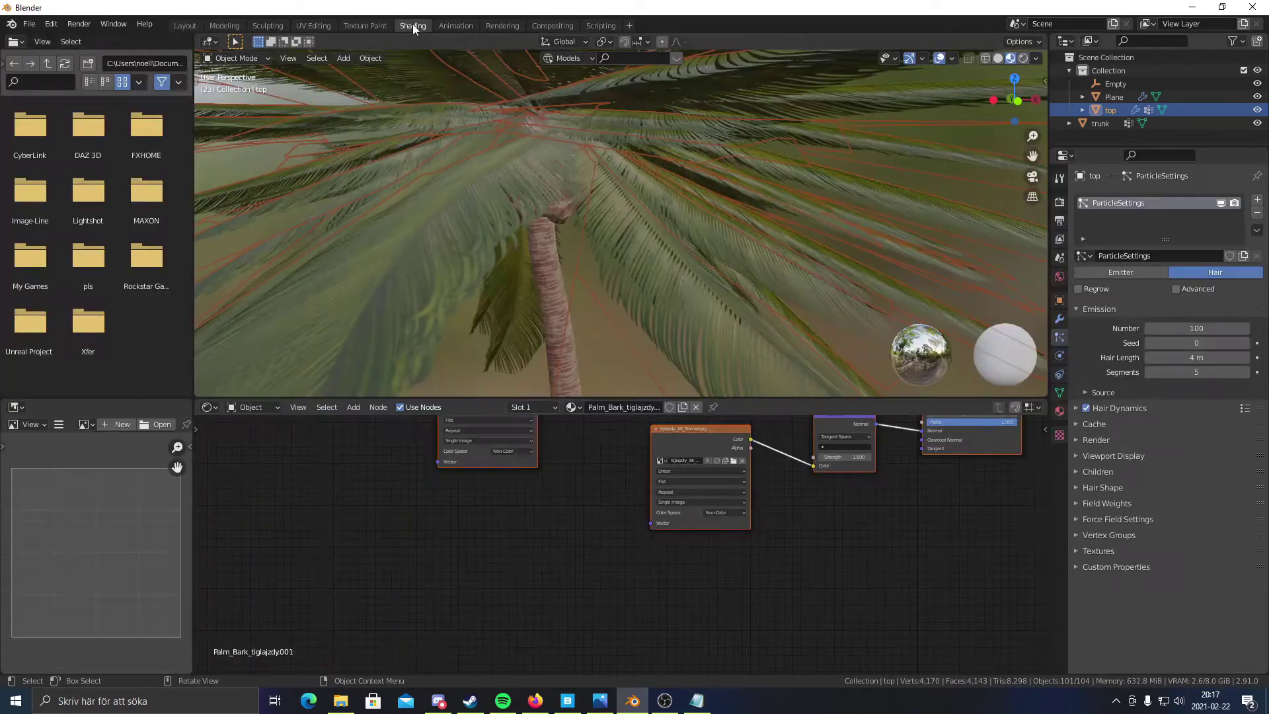
mouse_move(525, 382)
middle_down()
mouse_move(520, 268)
mouse_move(538, 208)
mouse_move(596, 245)
mouse_move(593, 219)
mouse_move(577, 236)
middle_up()
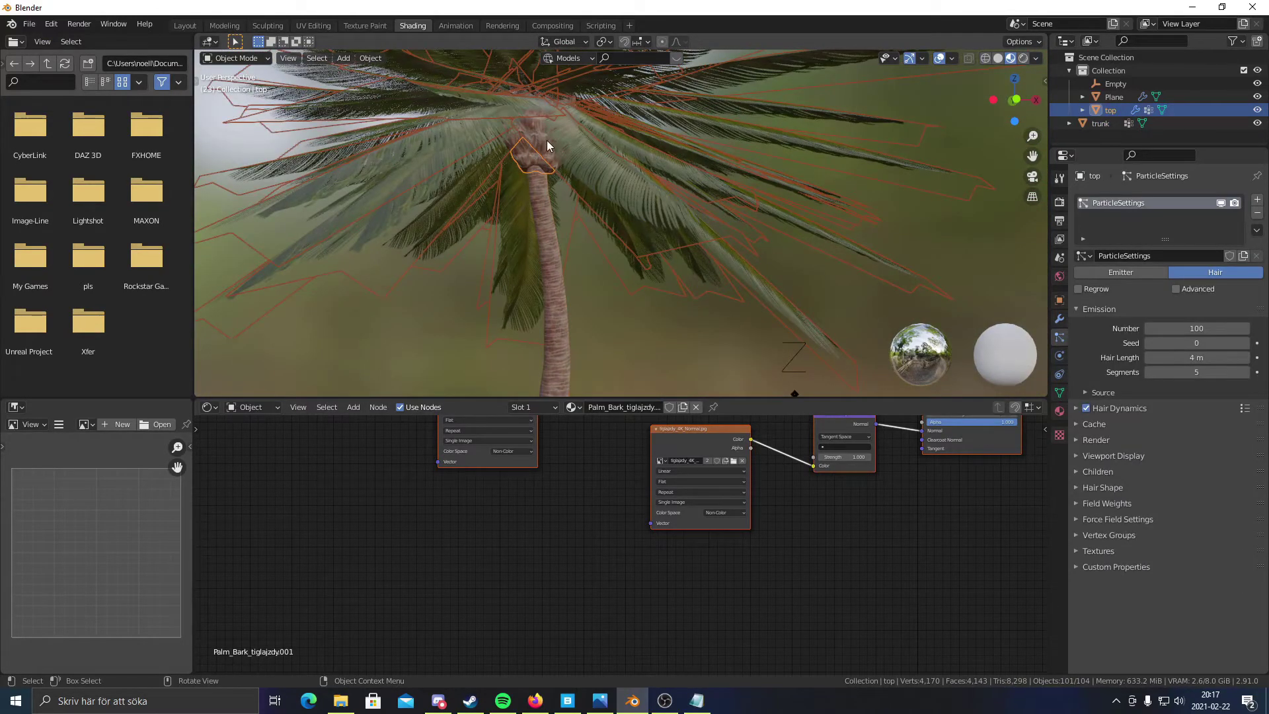
middle_drag(547, 141, 535, 151)
scroll(563, 490, down, 5)
drag(645, 599, 566, 510)
drag(626, 609, 553, 457)
key(g)
click(543, 537)
mouse_move(524, 551)
mouse_down()
mouse_move(482, 562)
mouse_move(512, 563)
mouse_up()
scroll(635, 516, up, 5)
- Disconnect and delete the AO texture node in the crown's material, and reposition the albedo texture node
middle_drag(493, 499, 492, 555)
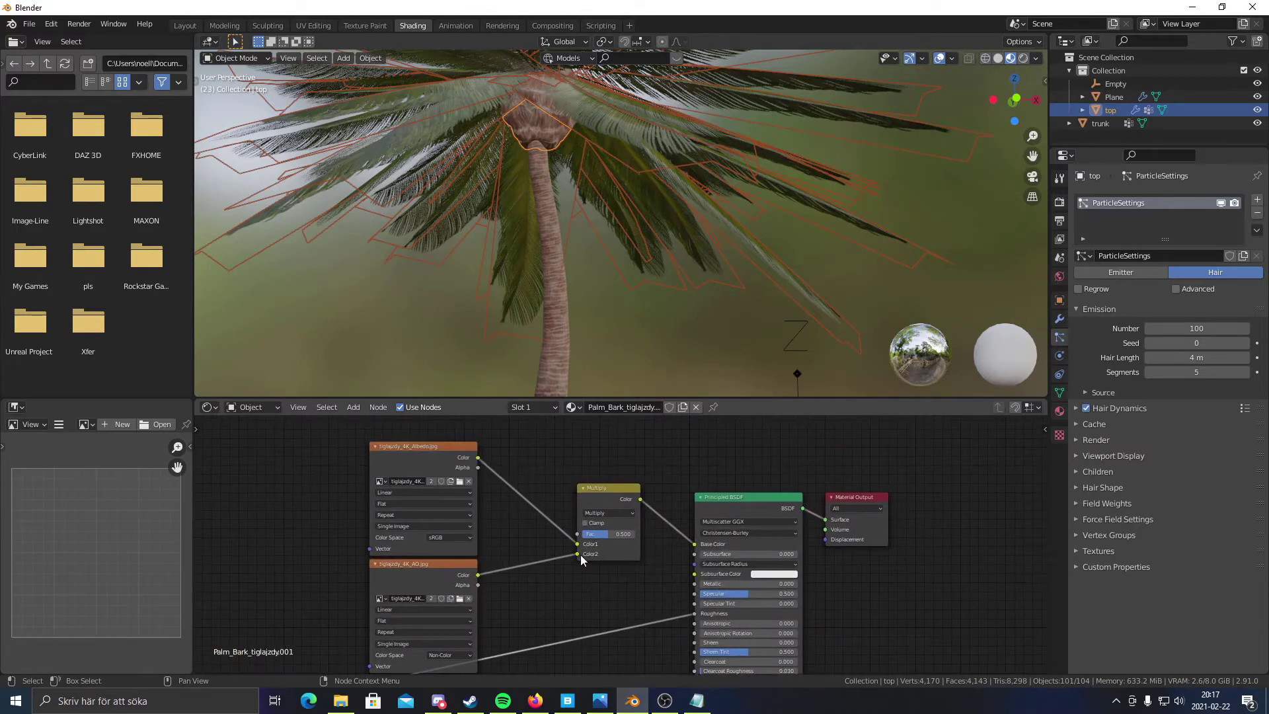
drag(509, 577, 508, 578)
click(416, 570)
middle_drag(473, 584, 569, 565)
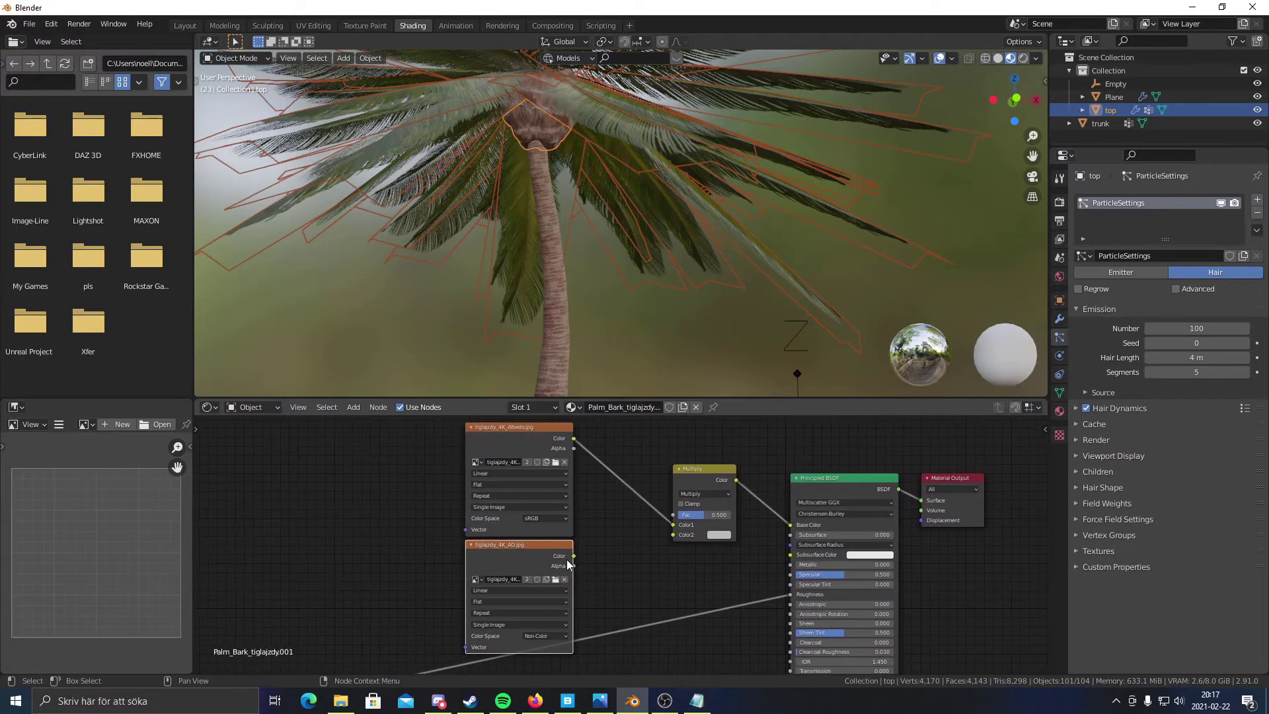
key(x)
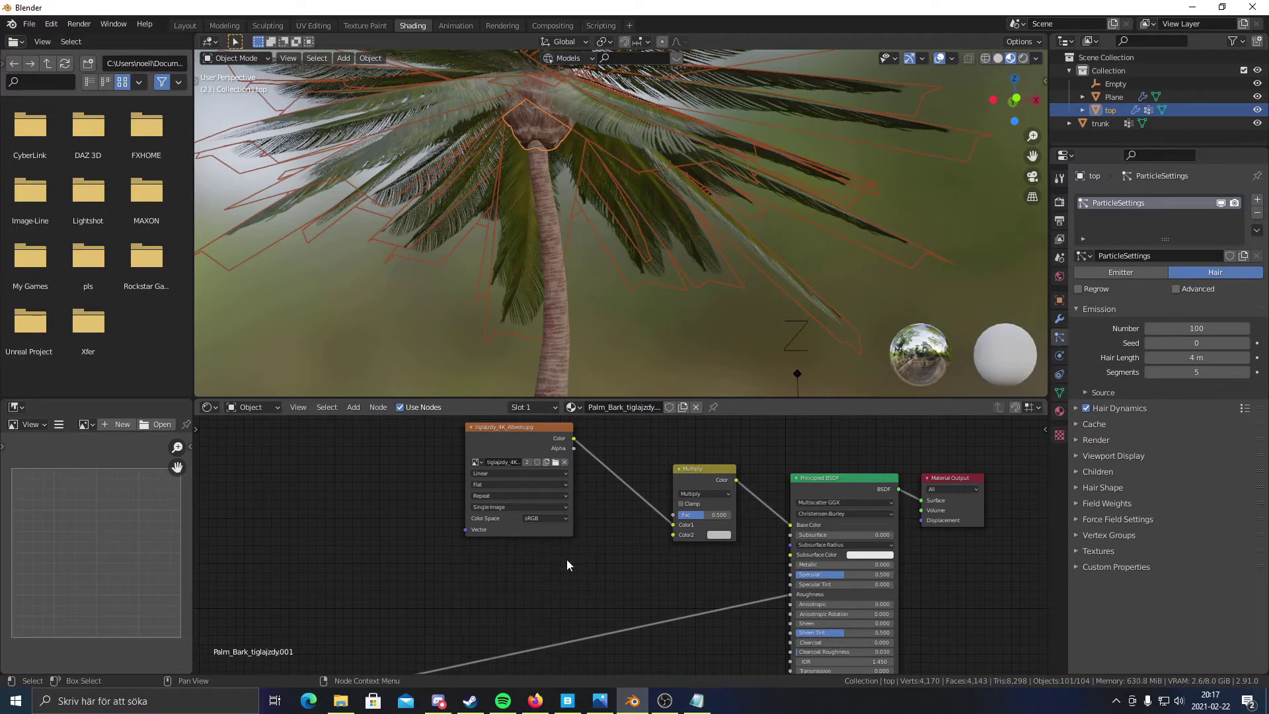
click(505, 447)
key(g)
click(510, 497)
- Darken the crown's bark by changing the Multiply node to Mix with black as Color2 and a factor of 0.692
scroll(661, 536, up, 6)
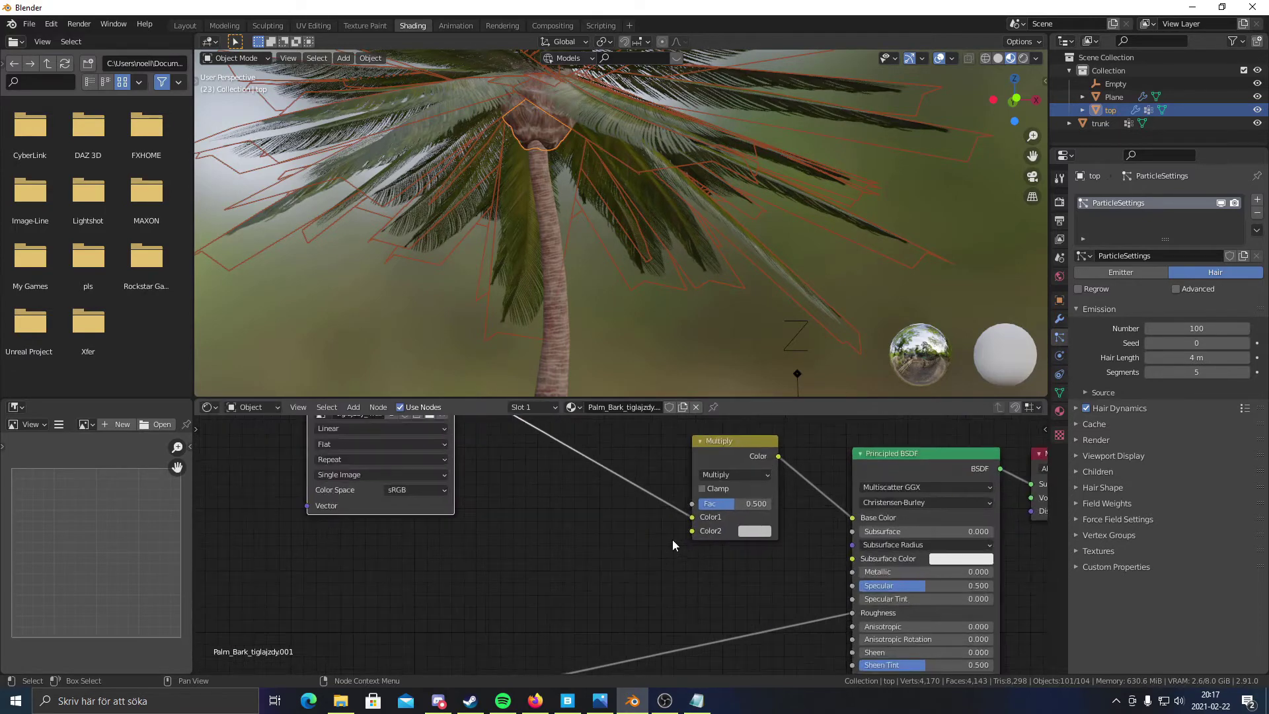
middle_drag(751, 539, 629, 542)
click(593, 470)
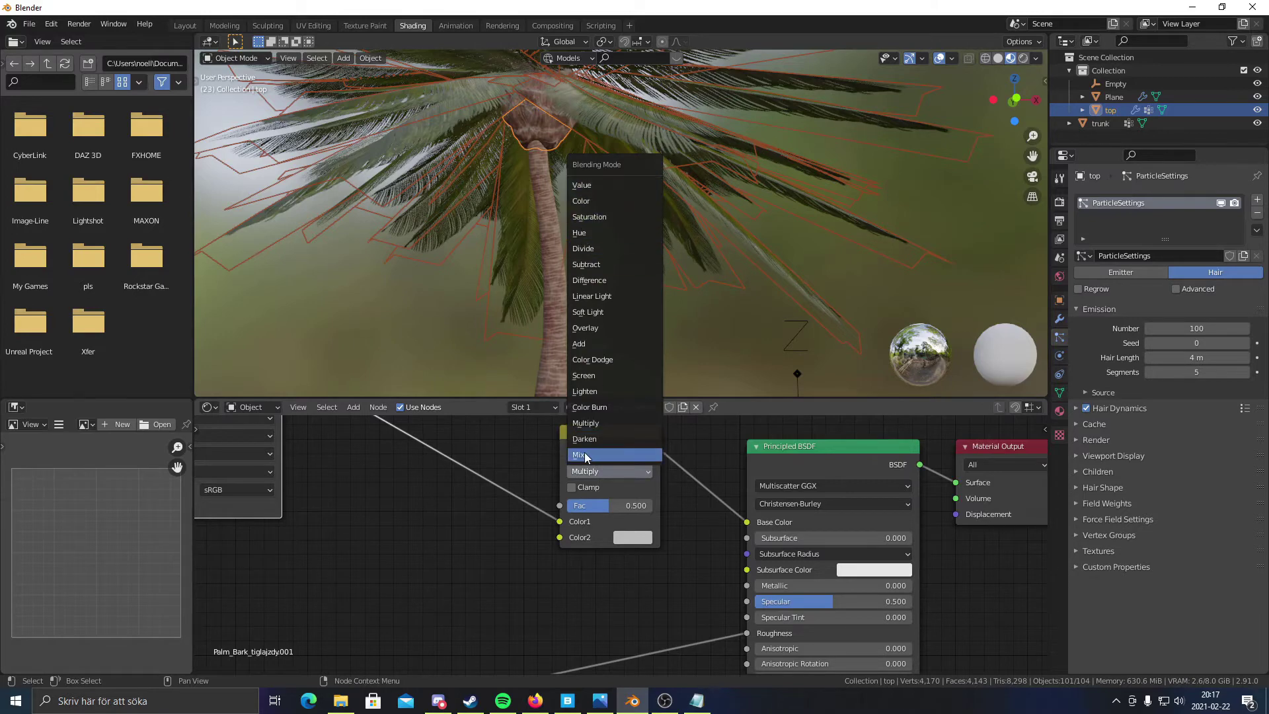
click(584, 454)
scroll(641, 592, up, 1)
click(634, 537)
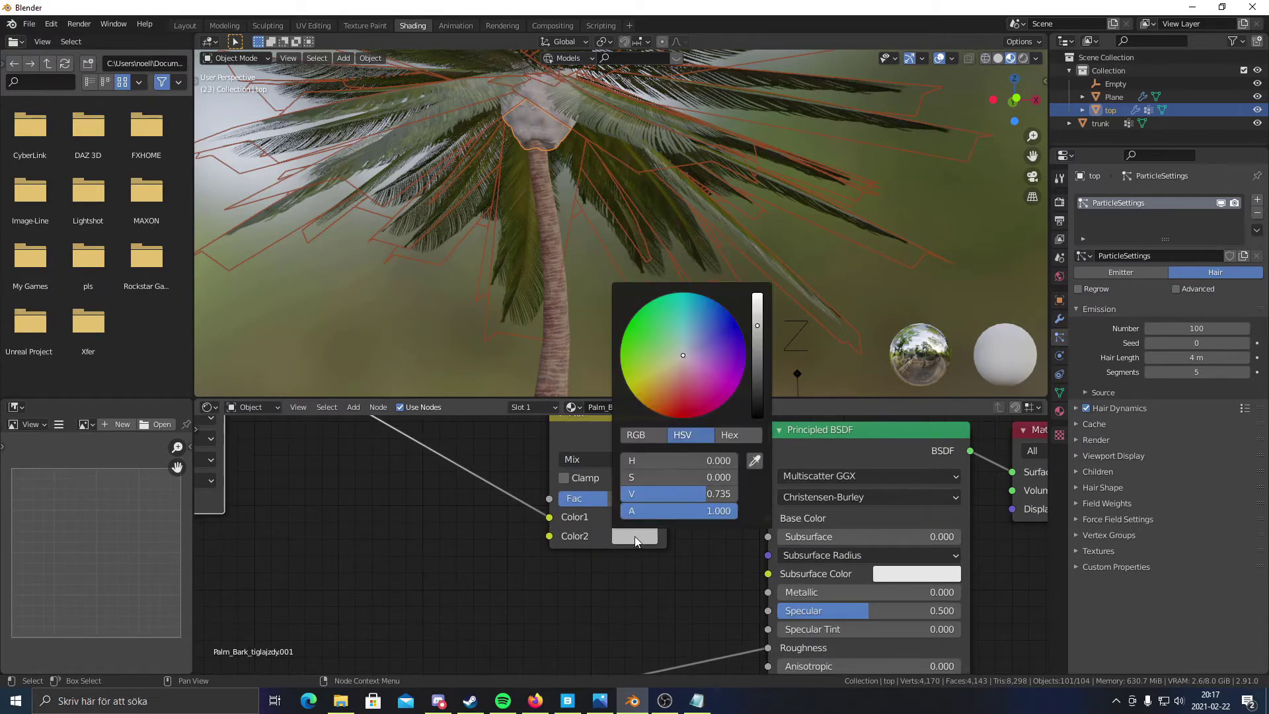
click(757, 413)
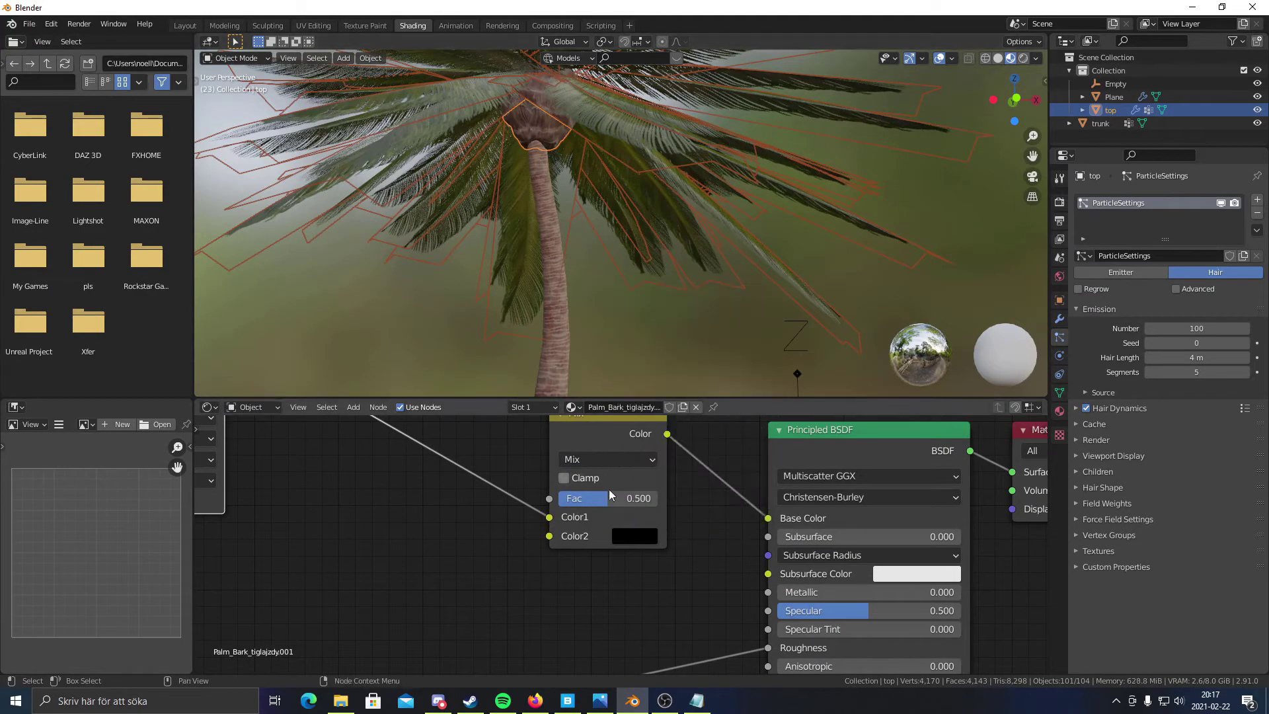
drag(607, 498, 632, 499)
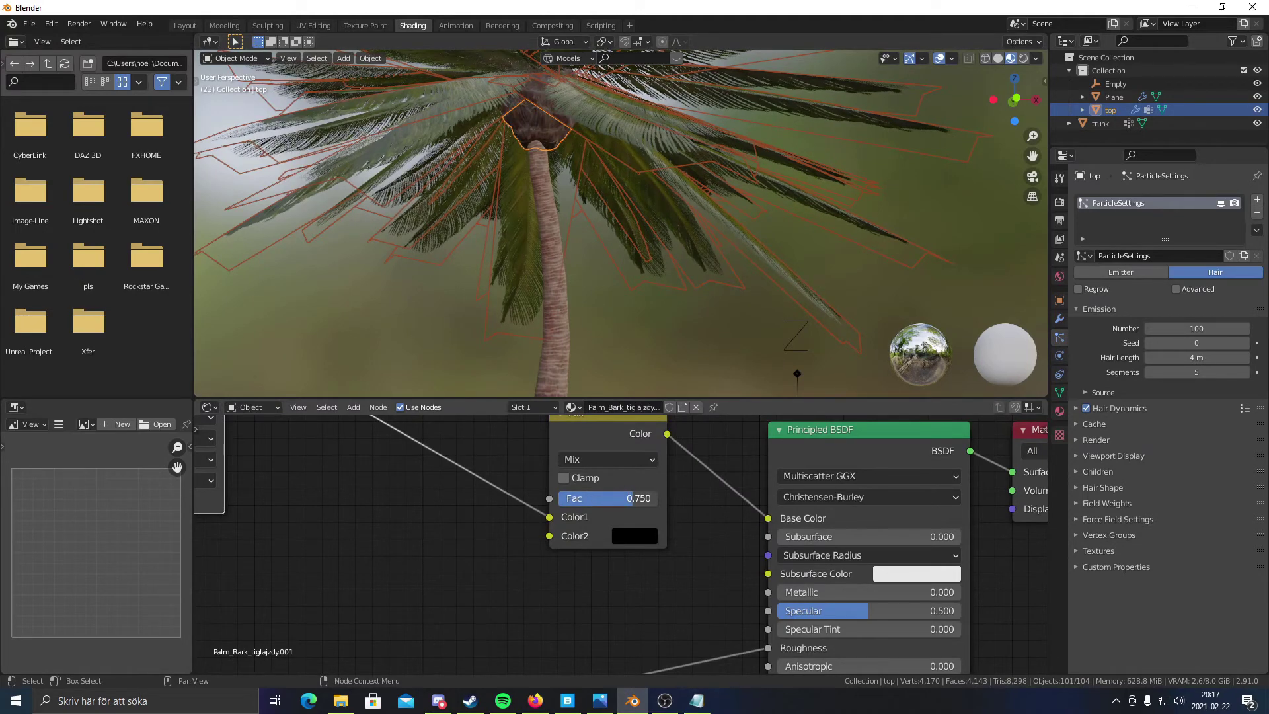
click(611, 371)
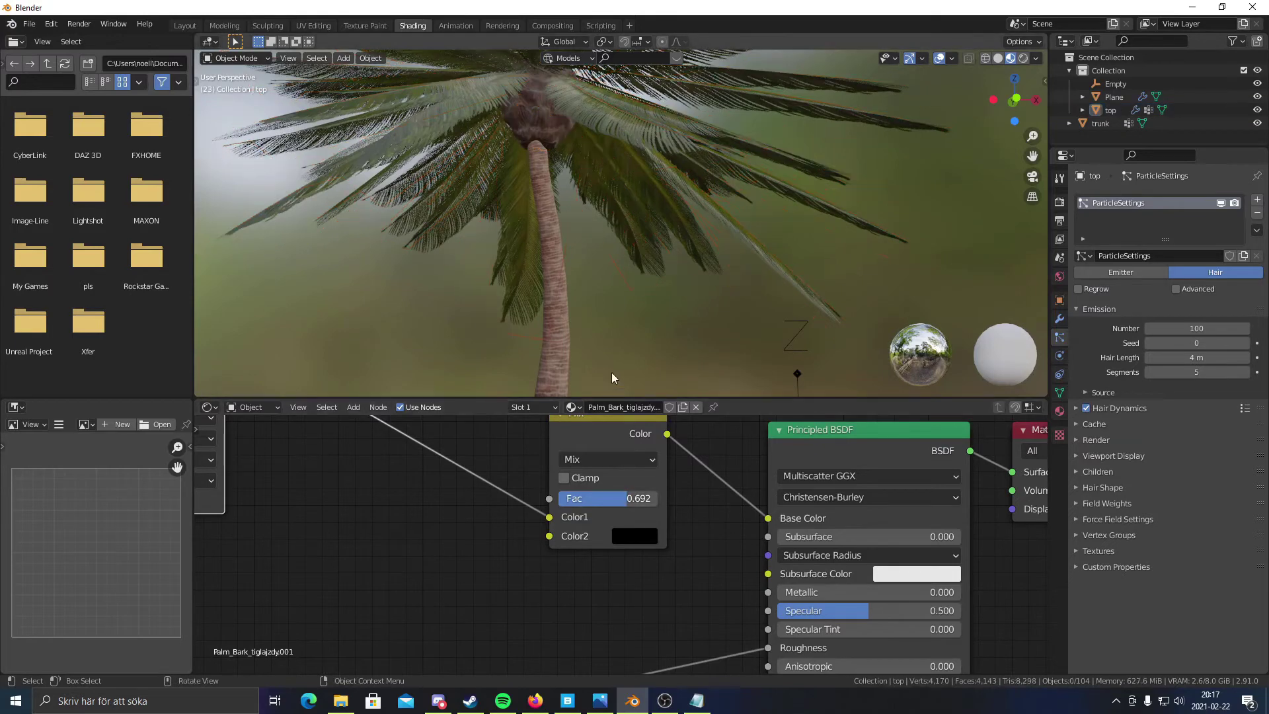
- Review the whole palm from another angle and select its trunk
scroll(614, 357, down, 6)
middle_drag(625, 299, 534, 275)
scroll(552, 312, up, 1)
scroll(528, 281, up, 2)
middle_drag(351, 367, 396, 342)
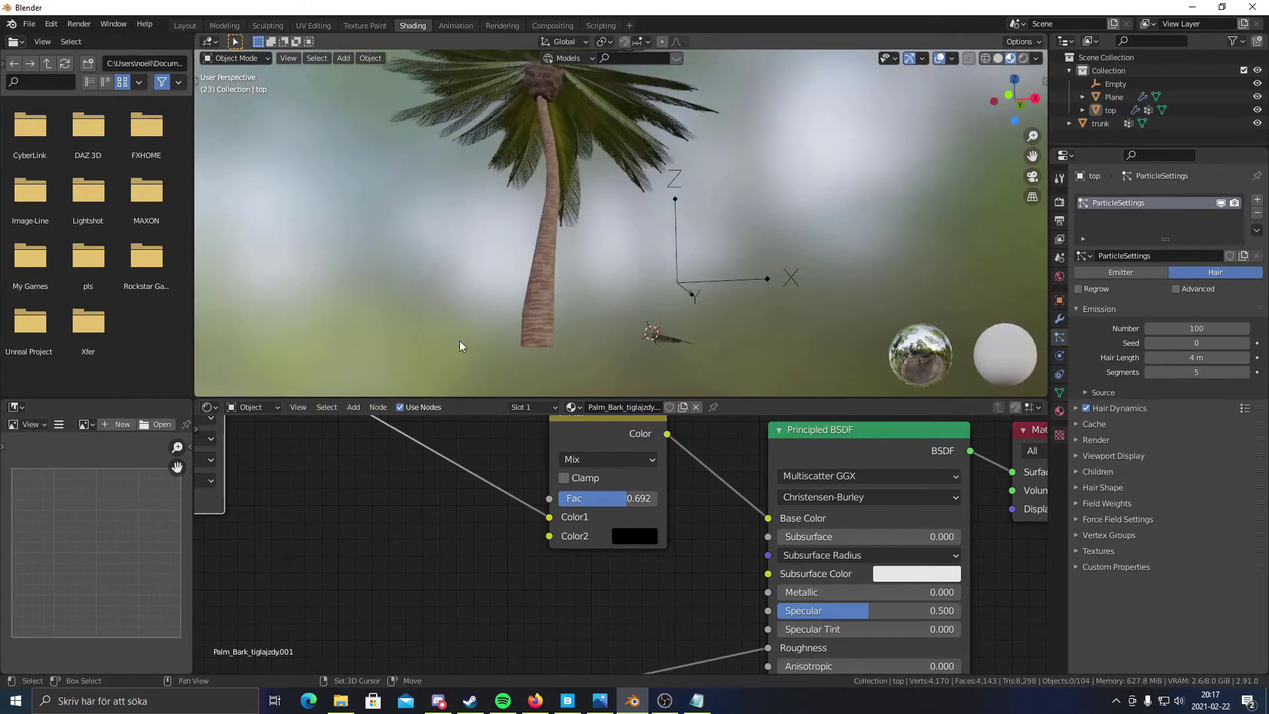
shift+middle_drag(471, 324, 503, 257)
scroll(529, 255, up, 2)
click(562, 246)
- Move the trunk material's output node farther from the Principled BSDF and place a duplicate of the normal texture node below it
scroll(660, 537, down, 9)
middle_drag(848, 552, 681, 493)
scroll(680, 493, down, 3)
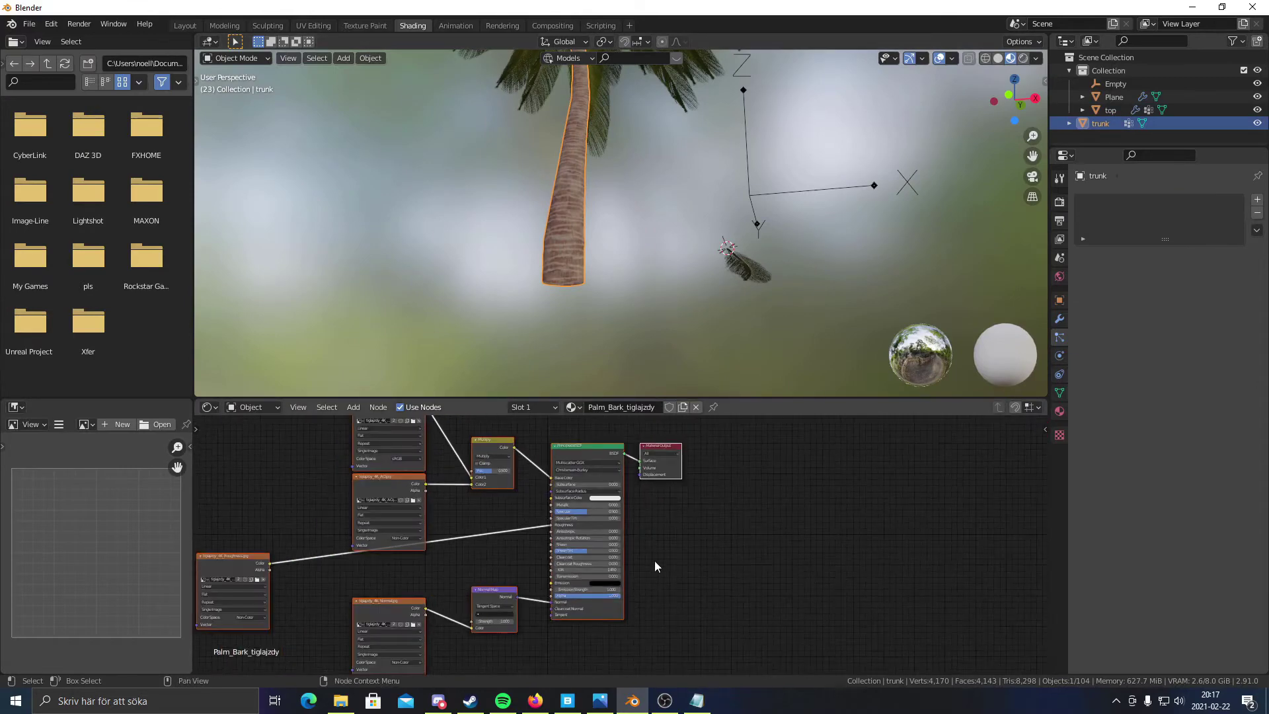
middle_drag(641, 582, 687, 547)
click(425, 562)
middle_drag(783, 461, 694, 526)
drag(698, 527, 659, 495)
drag(602, 470, 717, 497)
middle_drag(339, 661, 398, 588)
key(g)
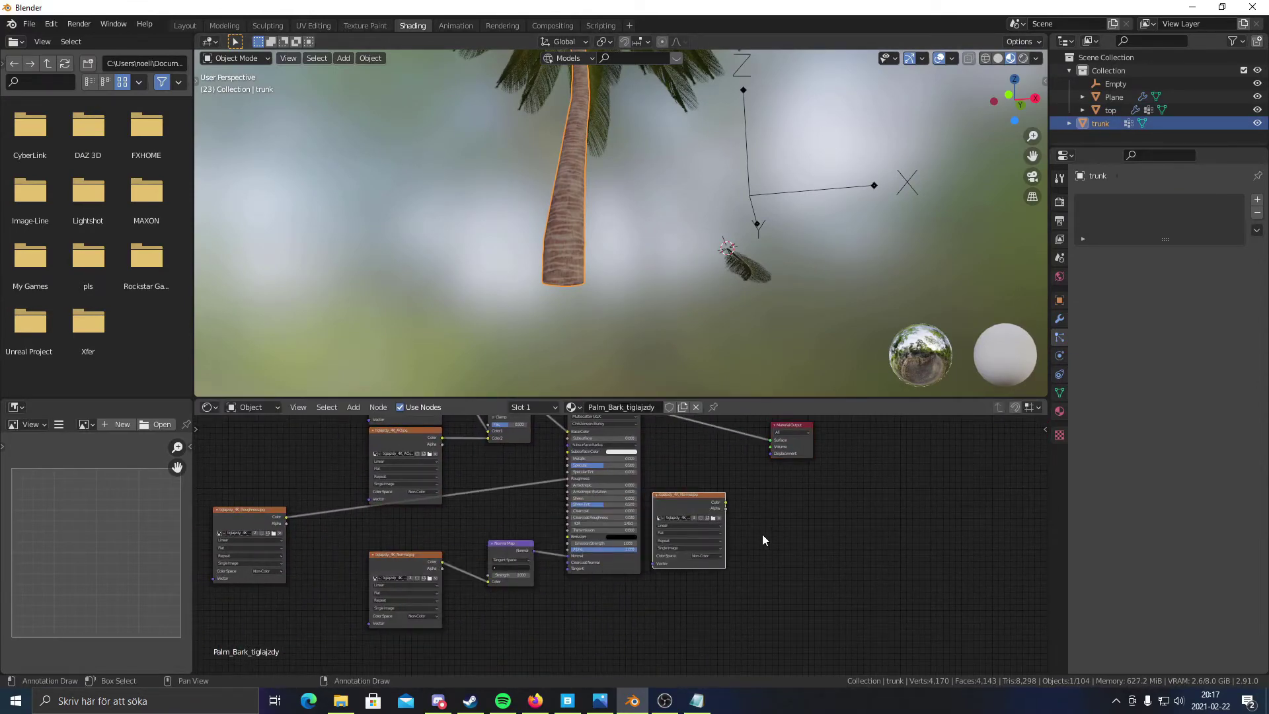
- Load tiglajzdy_4K_Displacement.jpg into the duplicated image texture node
scroll(619, 541, up, 3)
middle_drag(590, 481, 403, 497)
click(594, 515)
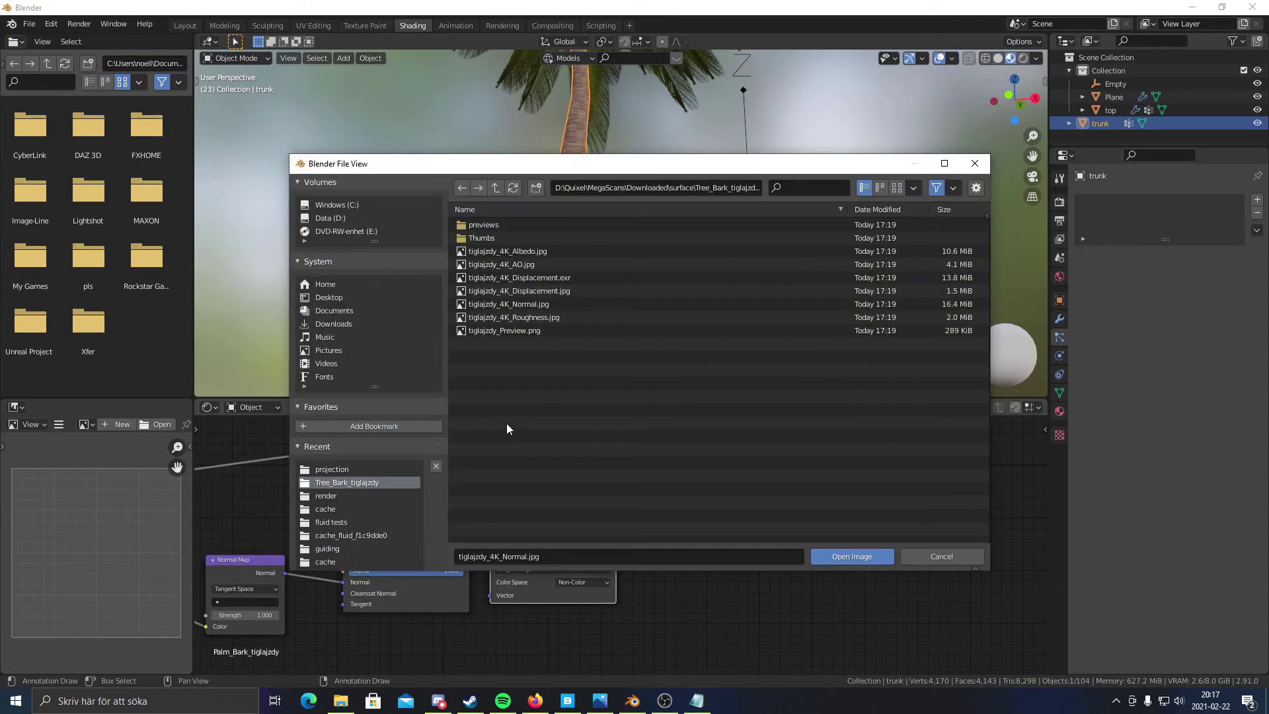
click(540, 291)
click(886, 557)
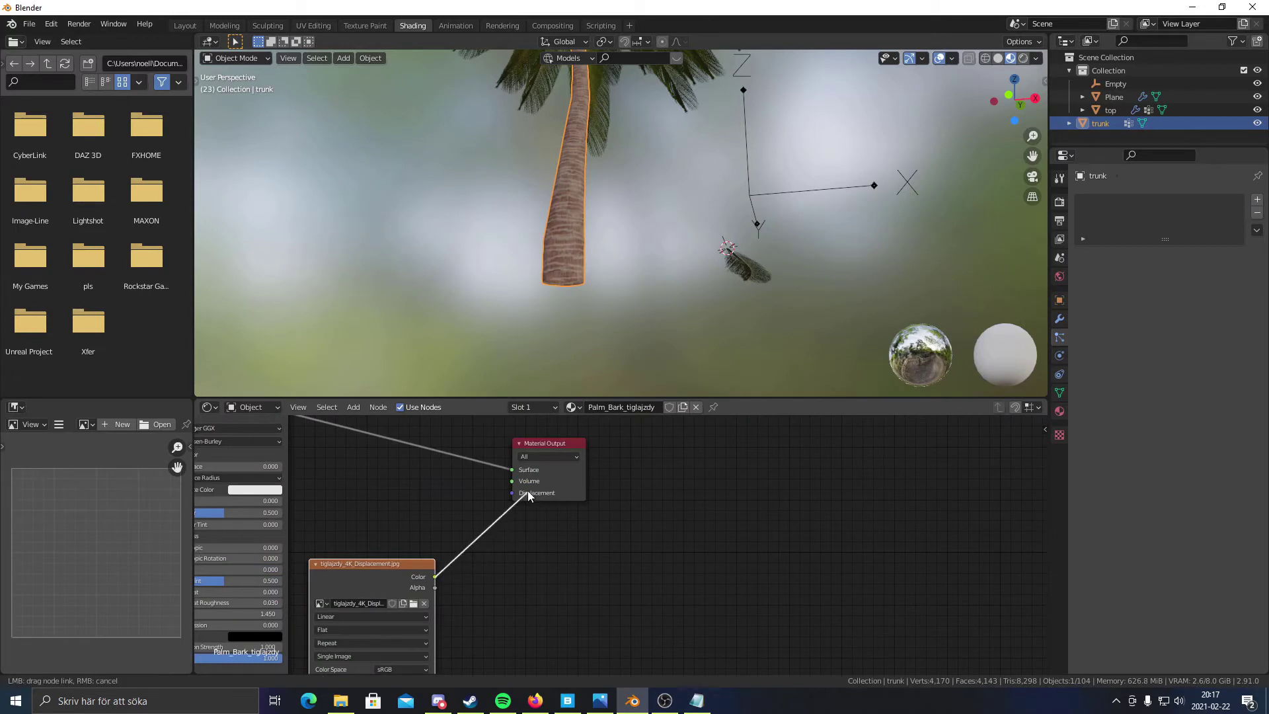
- Link the displacement texture's color to the Material Output's displacement and insert a Displacement node on that link
mouse_move(385, 577)
mouse_down()
mouse_move(418, 563)
mouse_move(396, 593)
mouse_up()
key(shift+a)
click(436, 479)
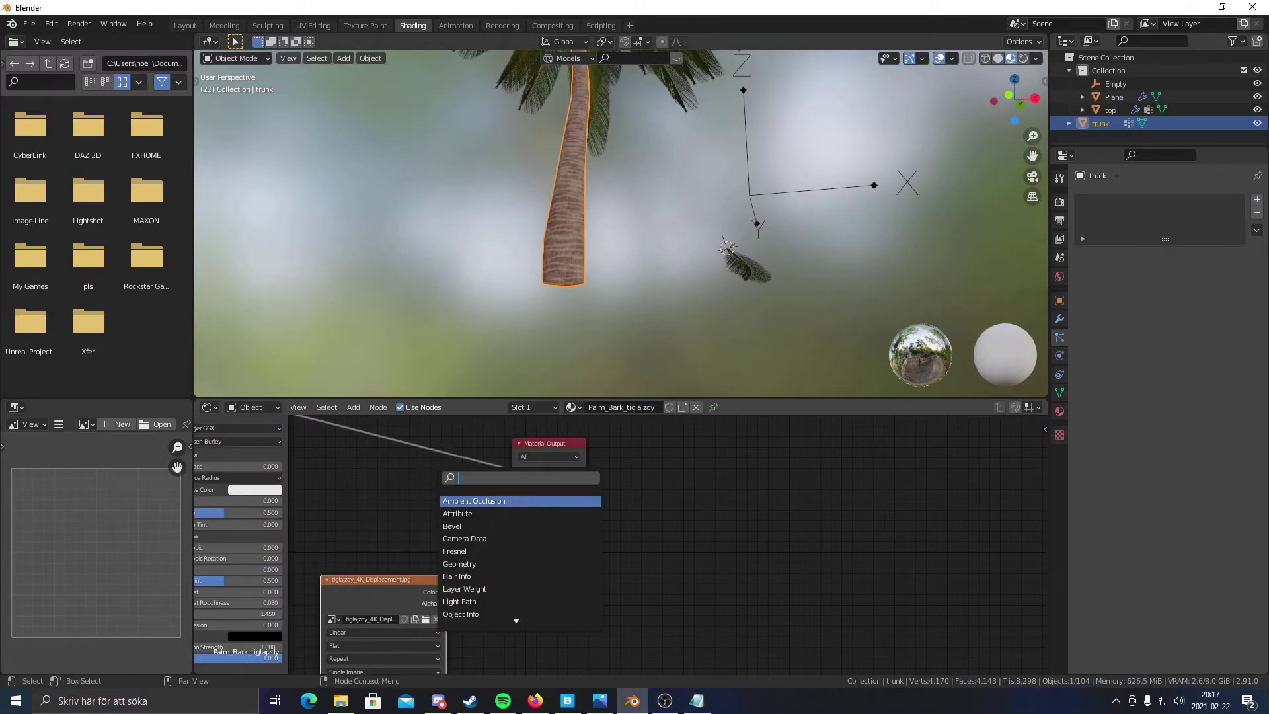
click(456, 501)
click(488, 528)
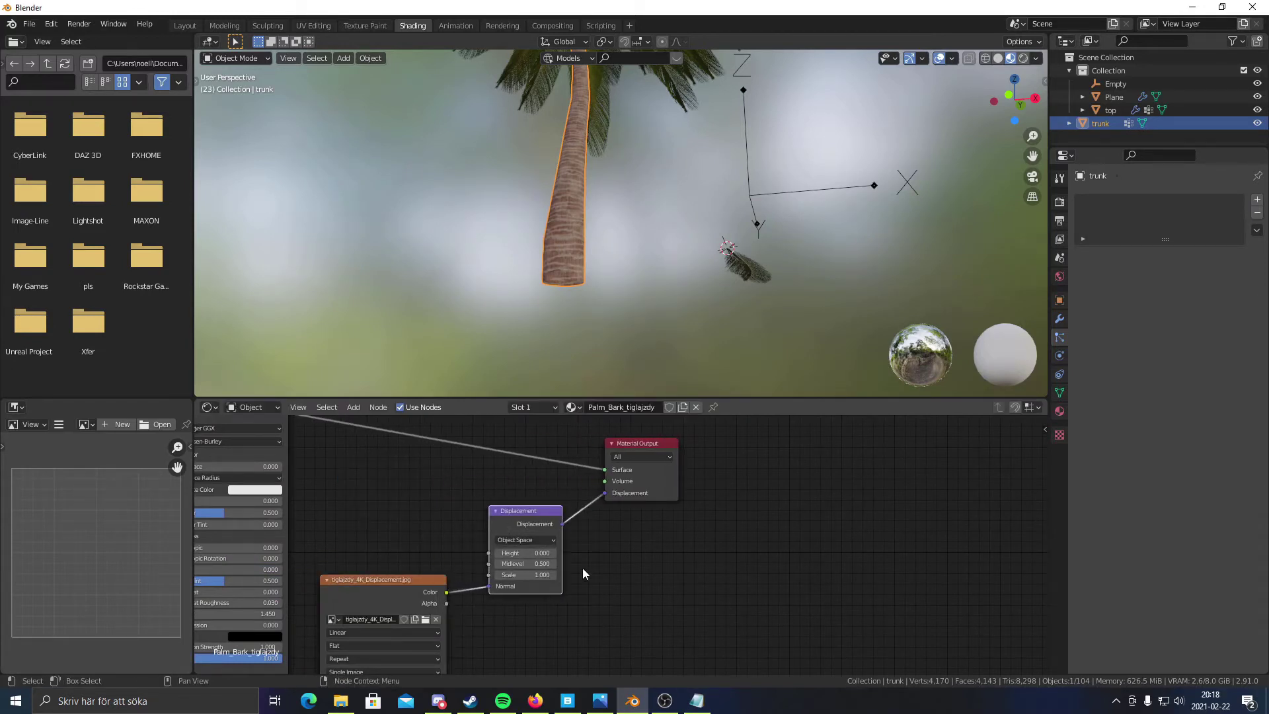
click(530, 535)
- Reconnect the displacement texture's color to the Displacement node's Height and set the scale to 0.1
scroll(558, 581, up, 3)
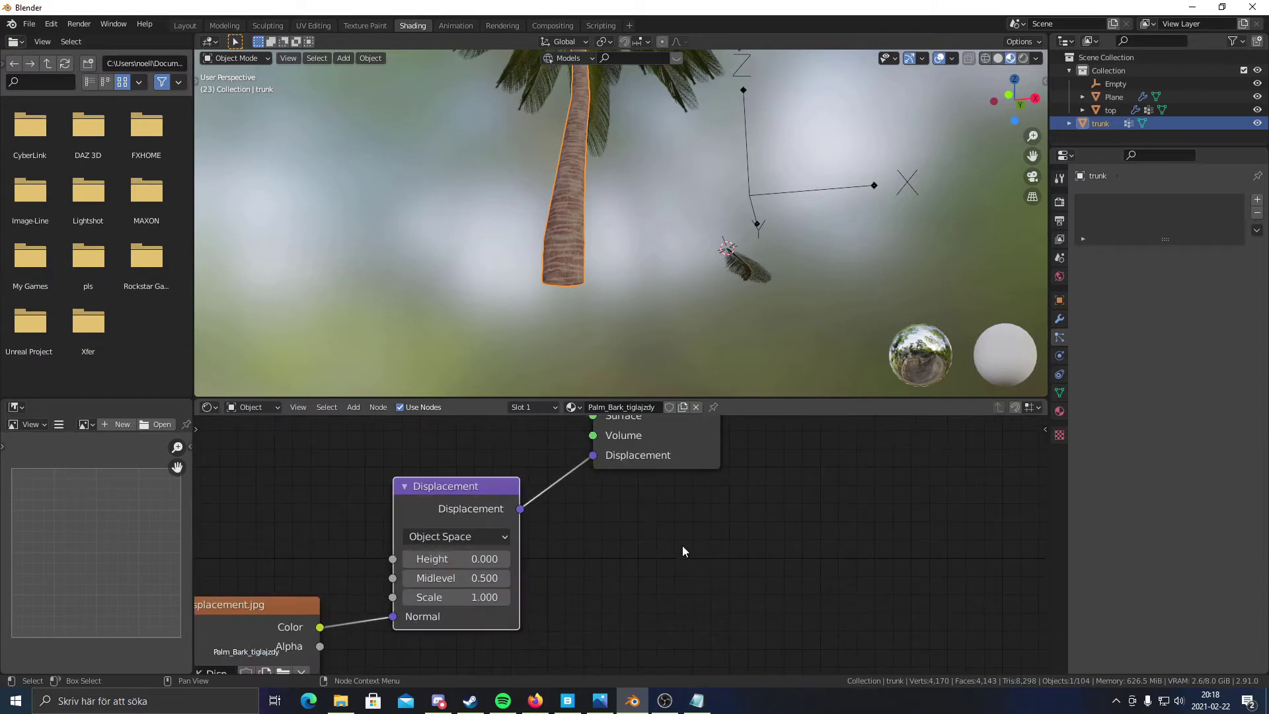
middle_drag(462, 627, 595, 568)
scroll(594, 574, down, 1)
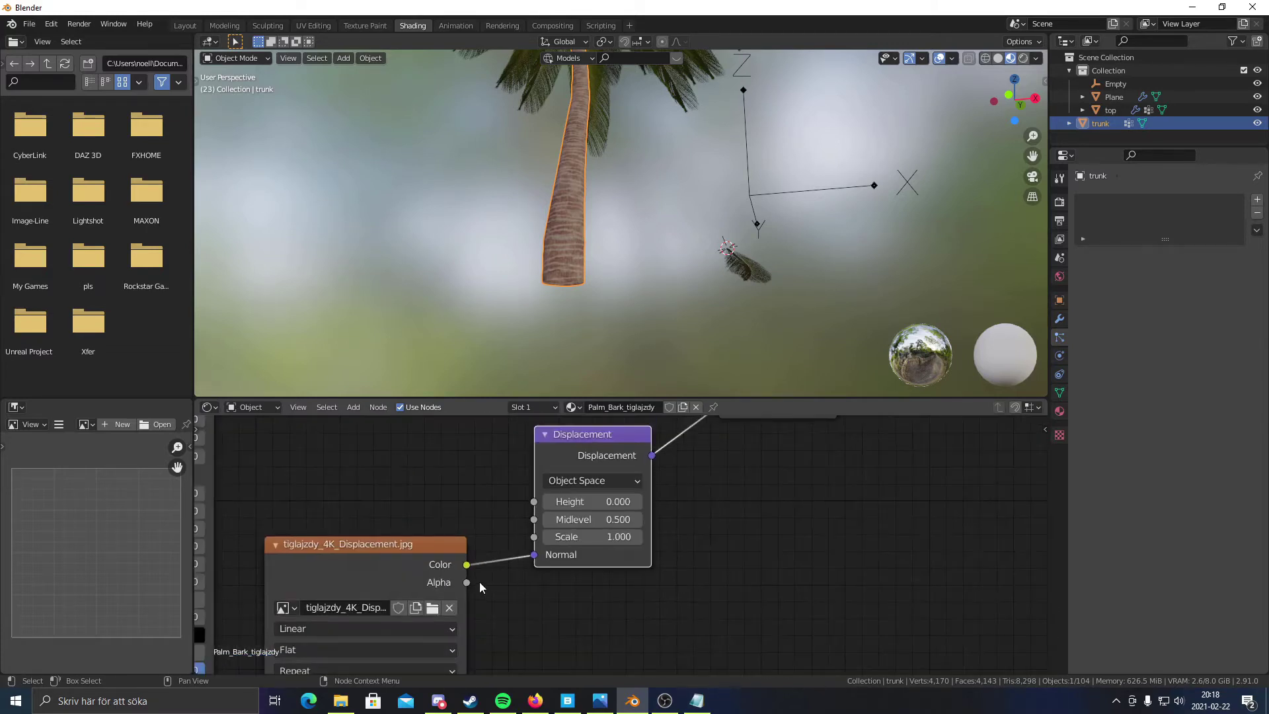
drag(525, 502, 534, 501)
middle_drag(591, 537, 526, 556)
click(525, 555)
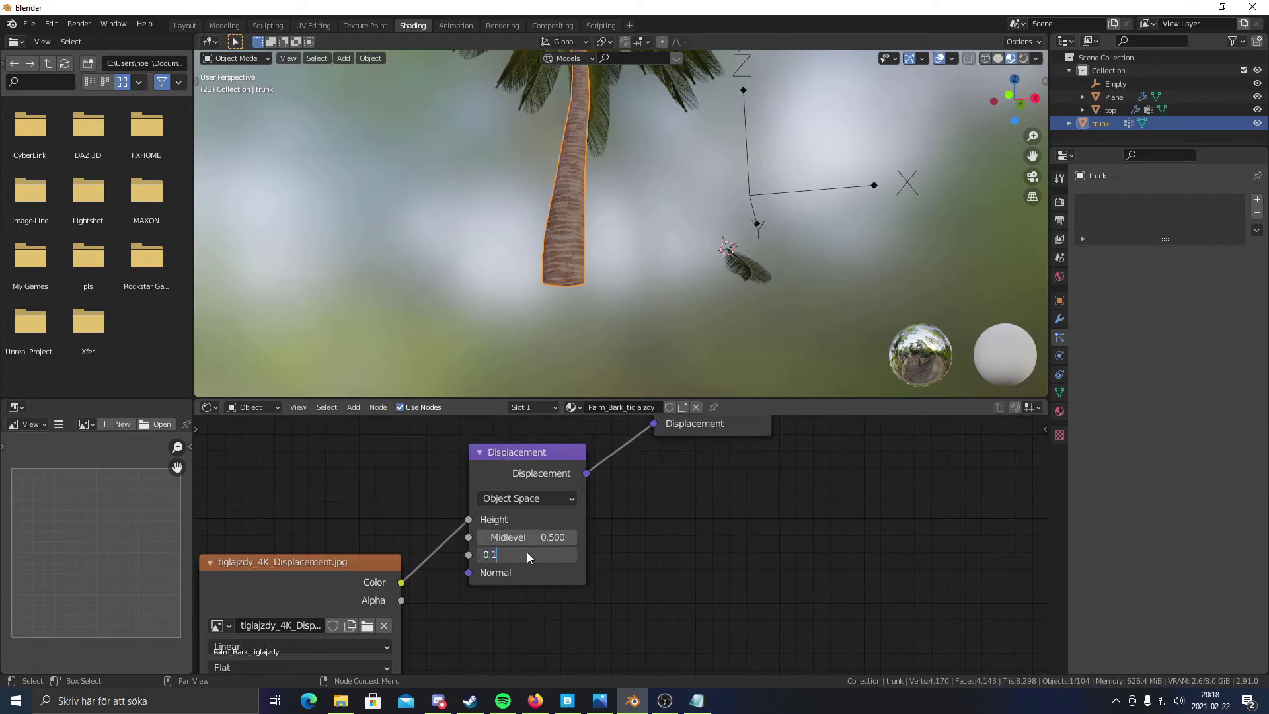
- Inspect the palm and its trunk surface from several angles and distances
middle_drag(671, 223, 656, 188)
scroll(656, 184, down, 3)
middle_drag(858, 125, 641, 244)
scroll(699, 247, up, 4)
shift+middle_drag(743, 138, 685, 241)
scroll(685, 240, down, 6)
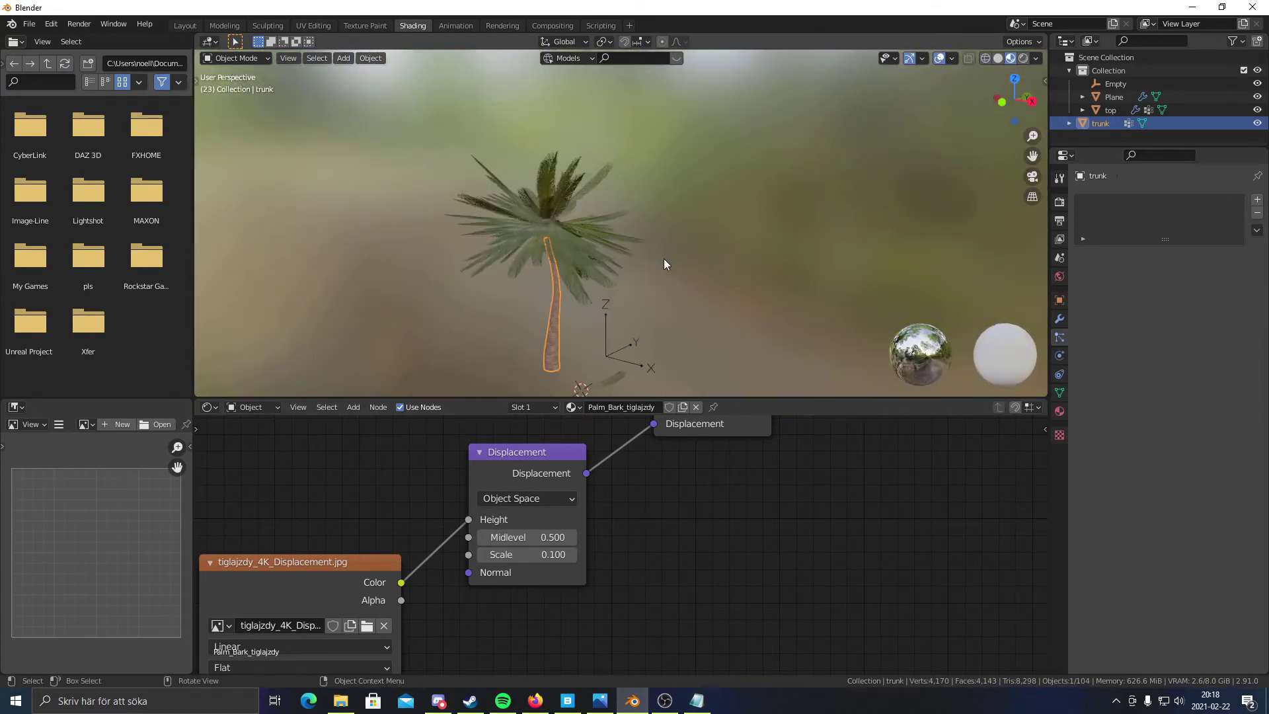
middle_drag(442, 384, 532, 323)
middle_drag(651, 488, 667, 530)
scroll(613, 303, up, 5)
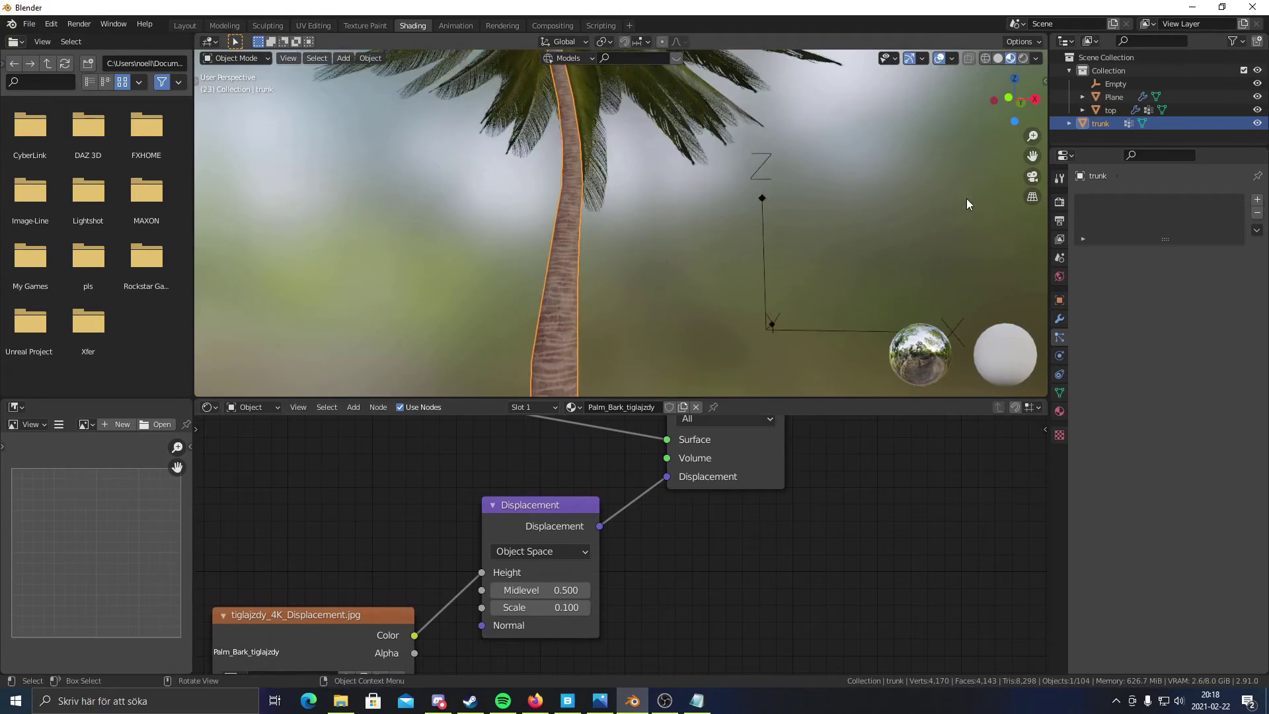
- Set the render engine to Cycles with GPU Compute as the device
click(1059, 202)
click(1172, 199)
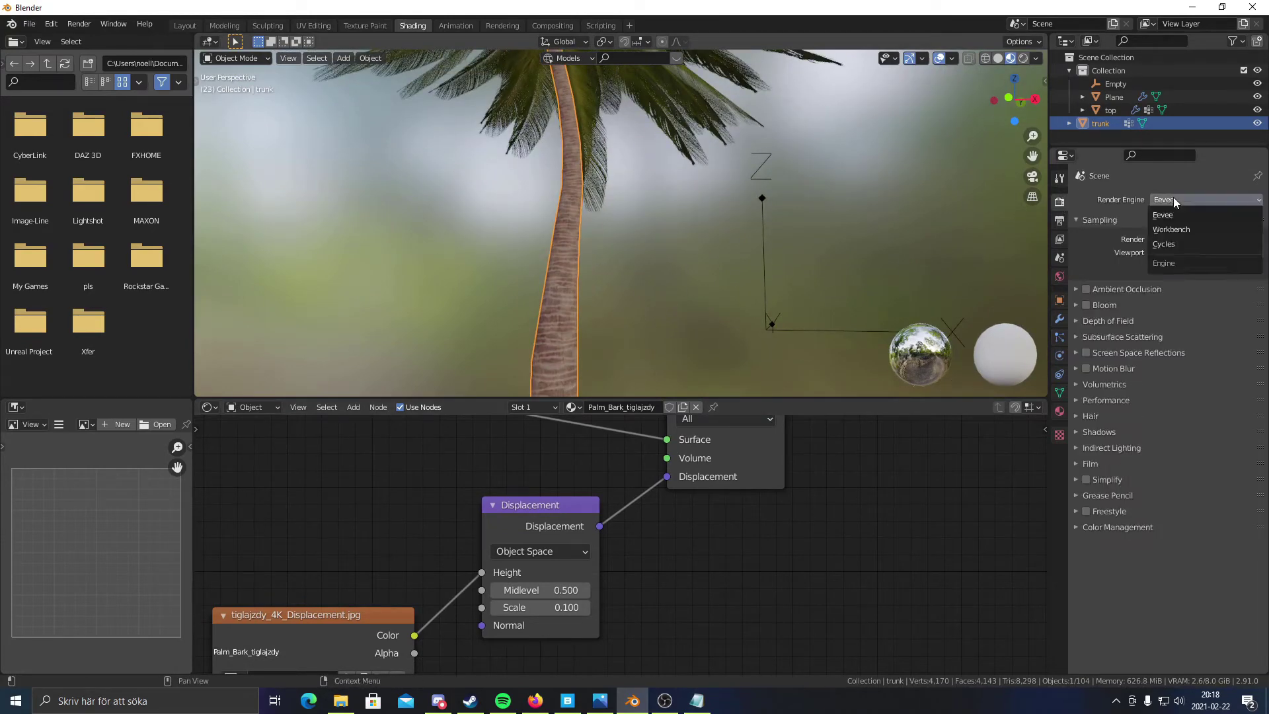
click(1168, 245)
click(1204, 232)
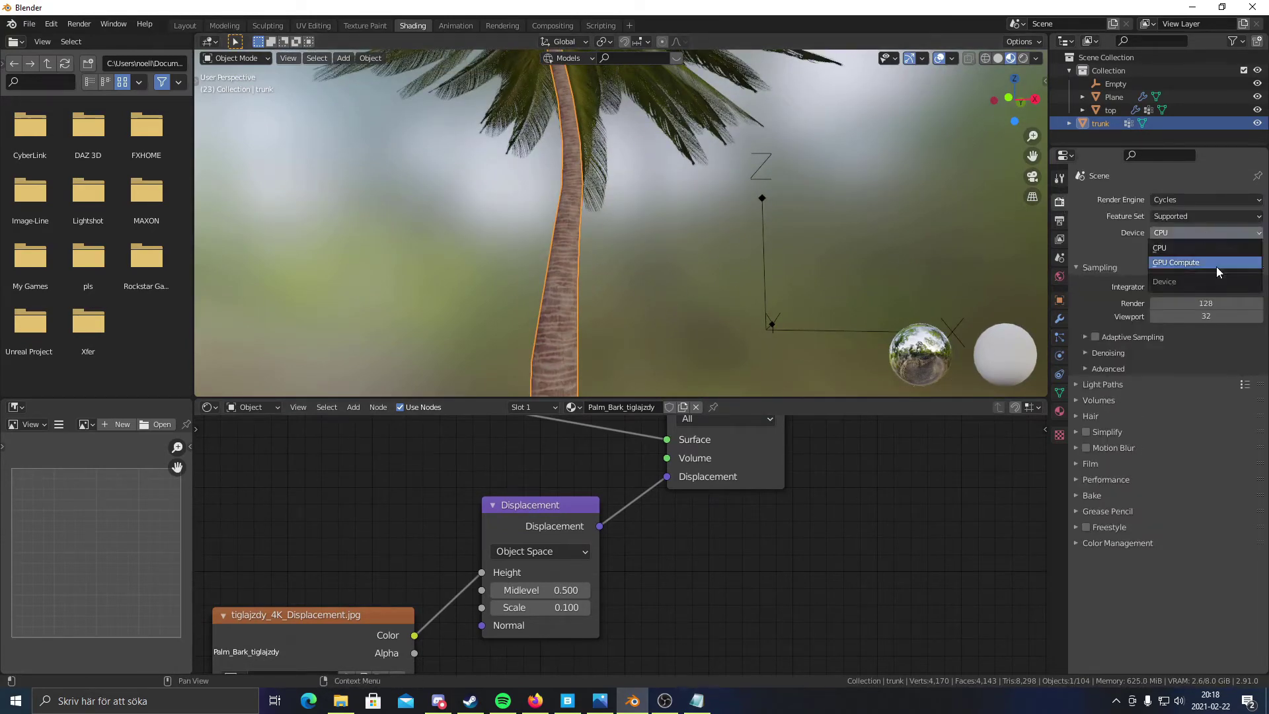
click(1171, 263)
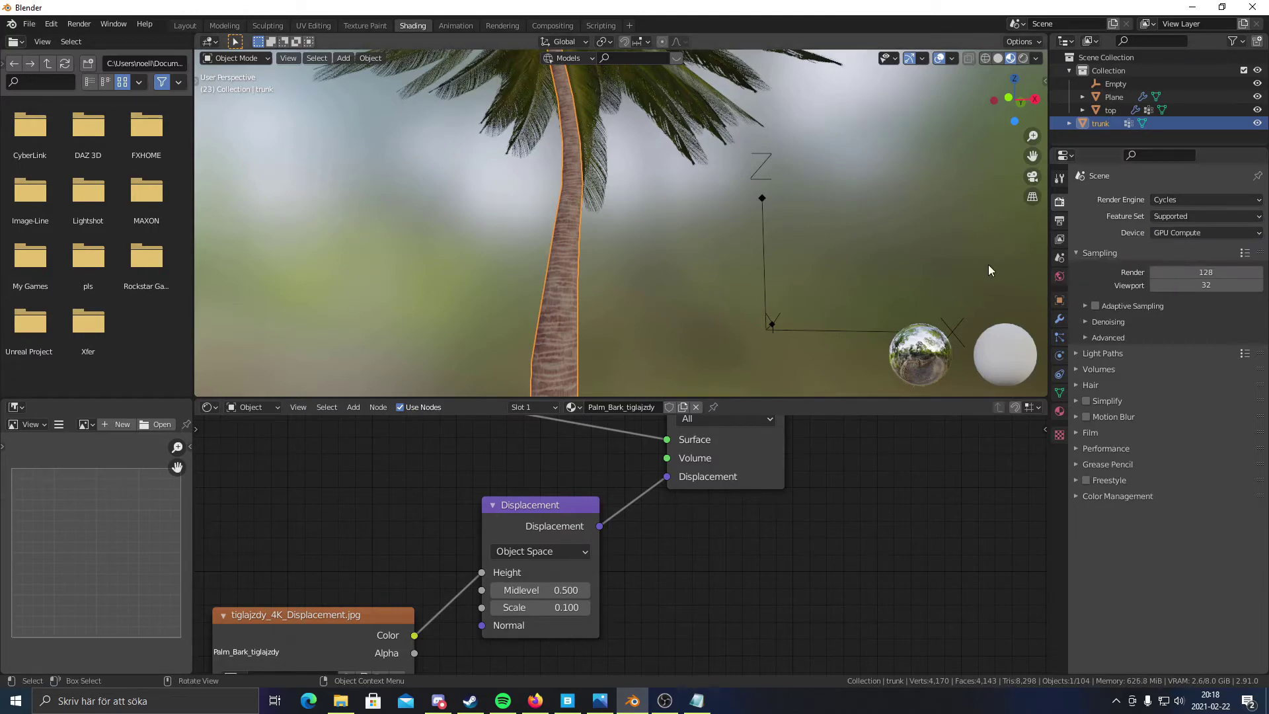
scroll(660, 232, down, 5)
middle_drag(663, 236, 636, 300)
scroll(636, 299, up, 6)
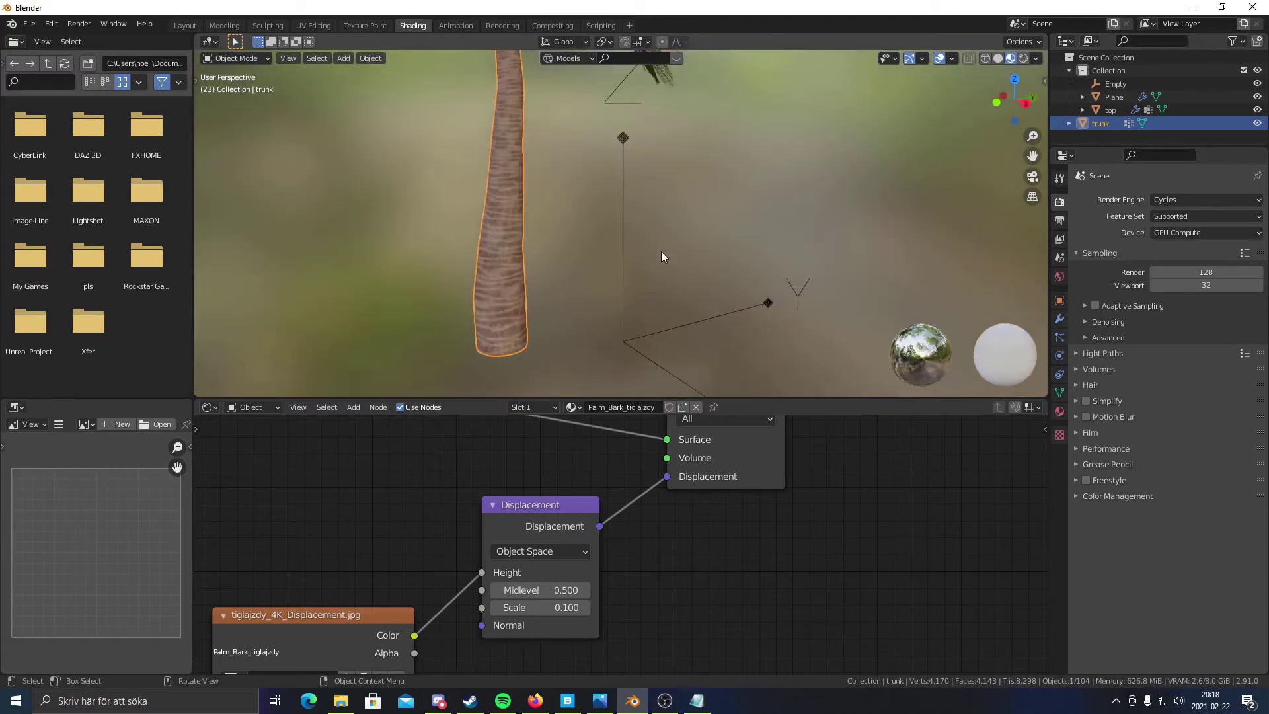
- Set the trunk bark material's surface displacement method to Displacement Only
middle_drag(666, 231, 654, 224)
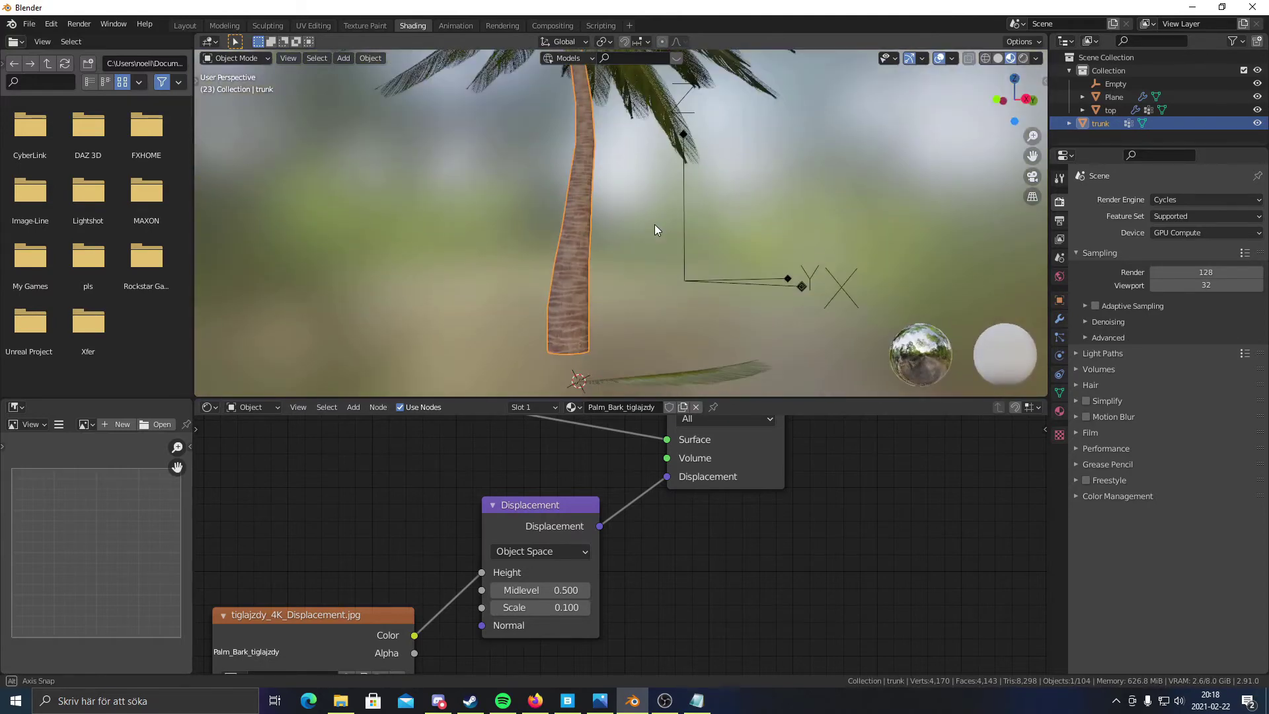
click(1061, 412)
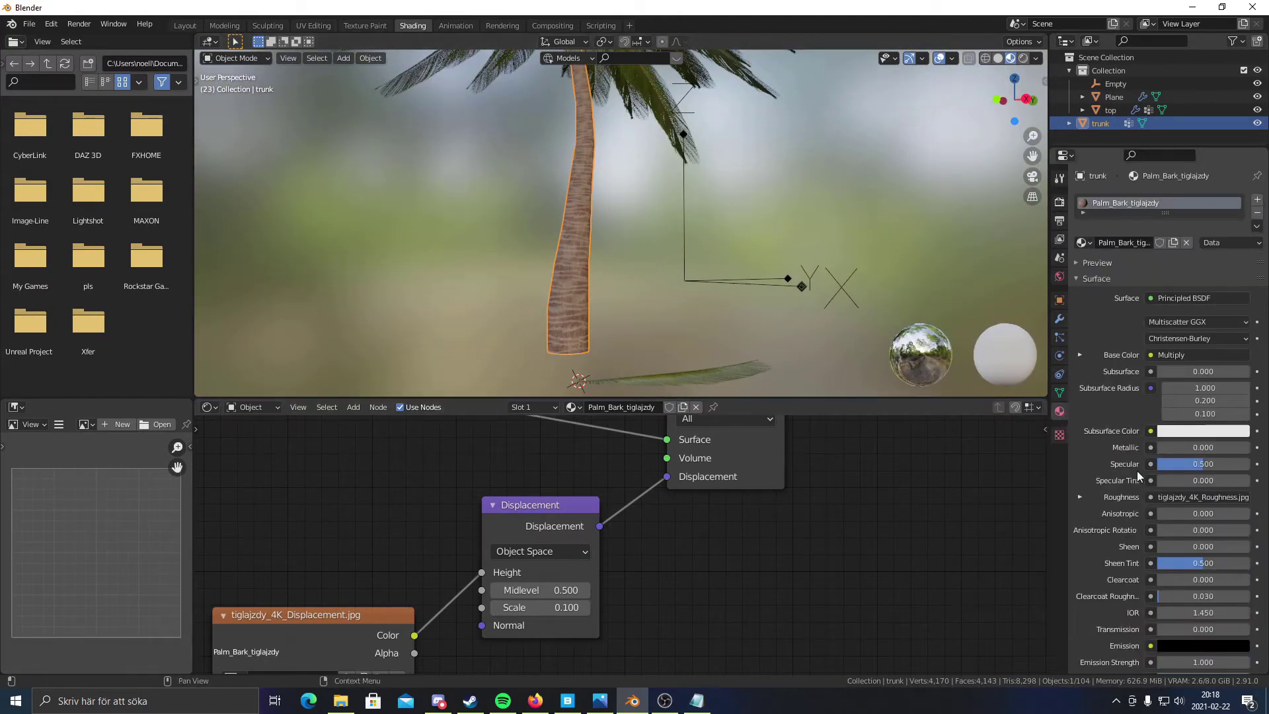
scroll(1147, 476, down, 4)
scroll(1145, 482, down, 6)
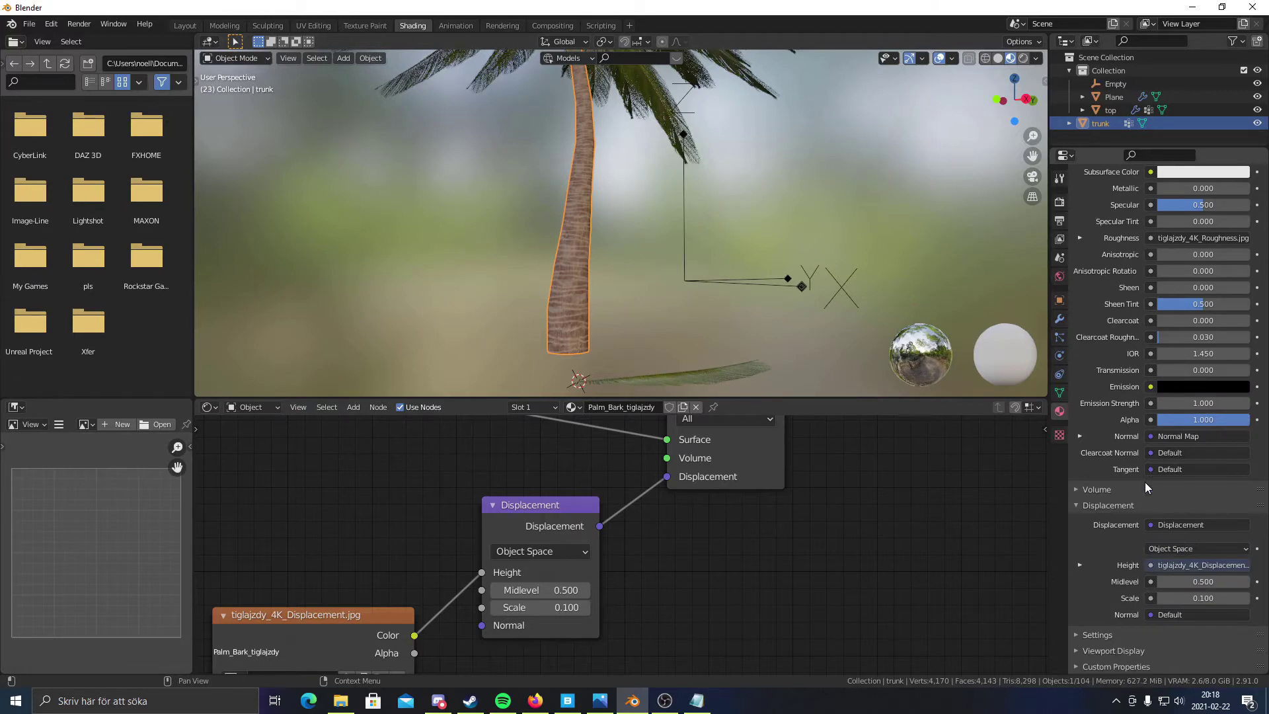
click(1073, 632)
scroll(1095, 562, down, 6)
click(1168, 548)
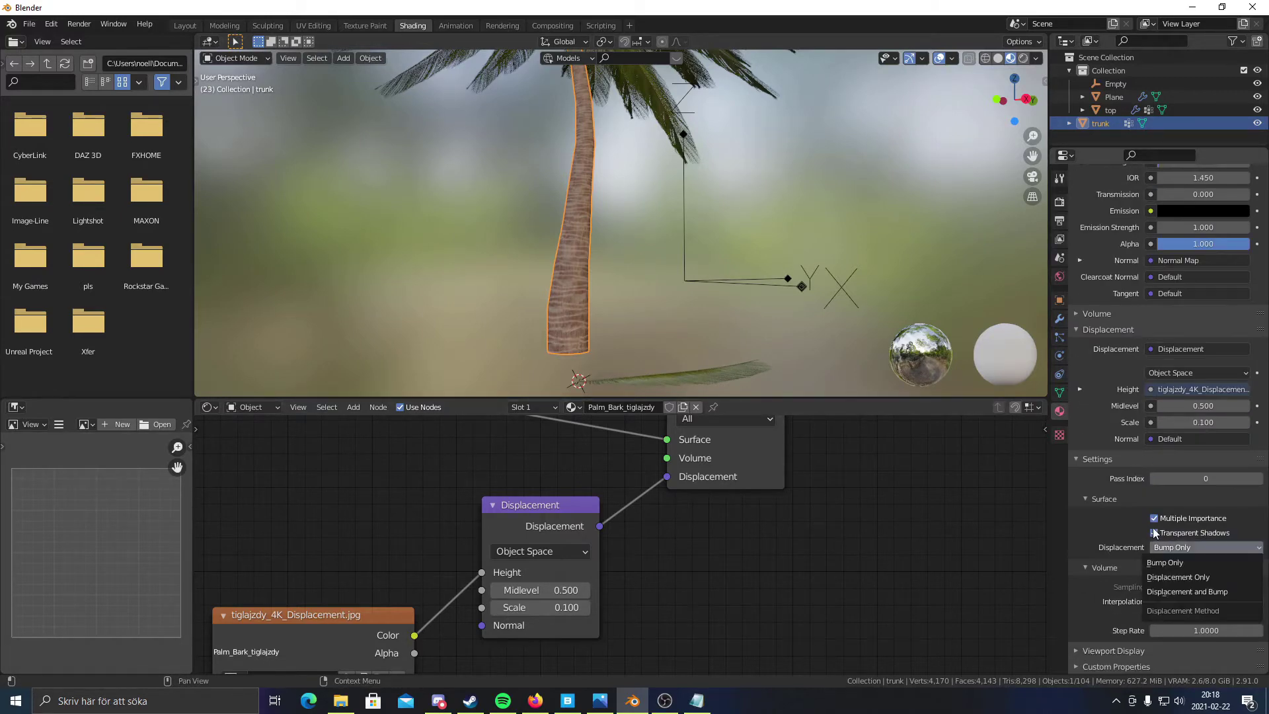
click(1170, 577)
- Switch to the Layout workspace, turn on rendered viewport shading, and deselect the trunk
middle_drag(799, 346, 672, 237)
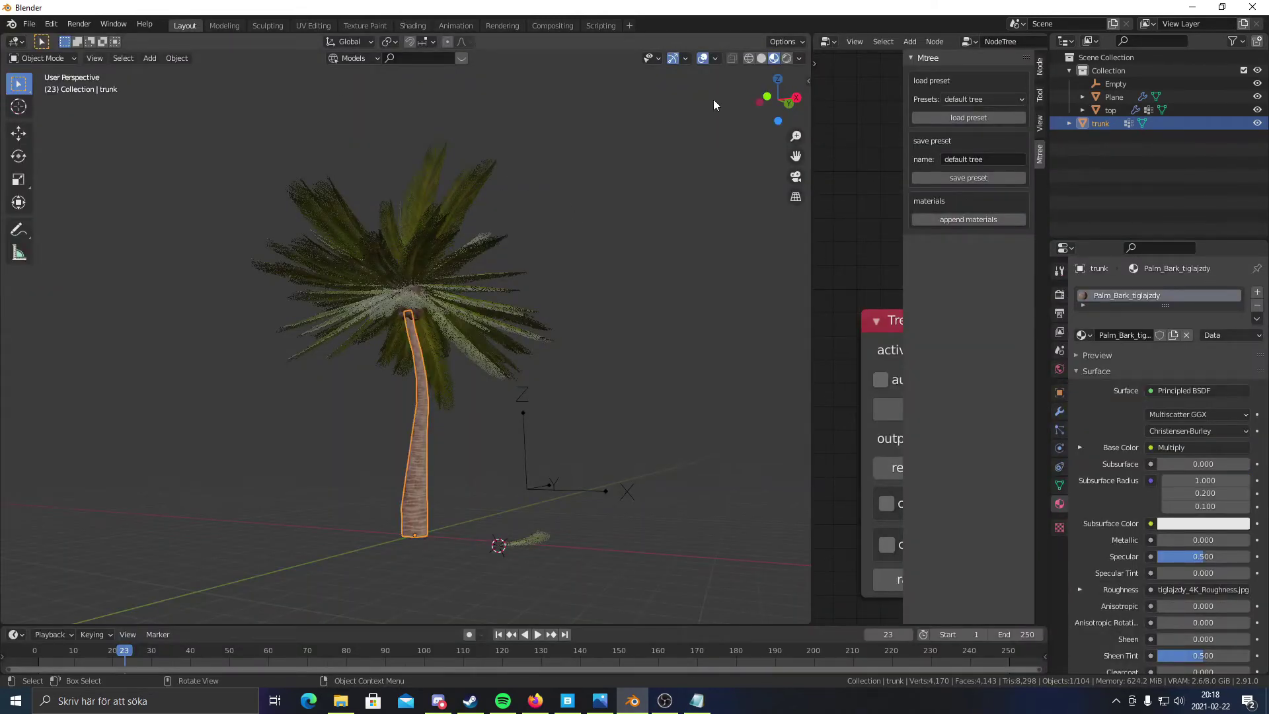
click(786, 58)
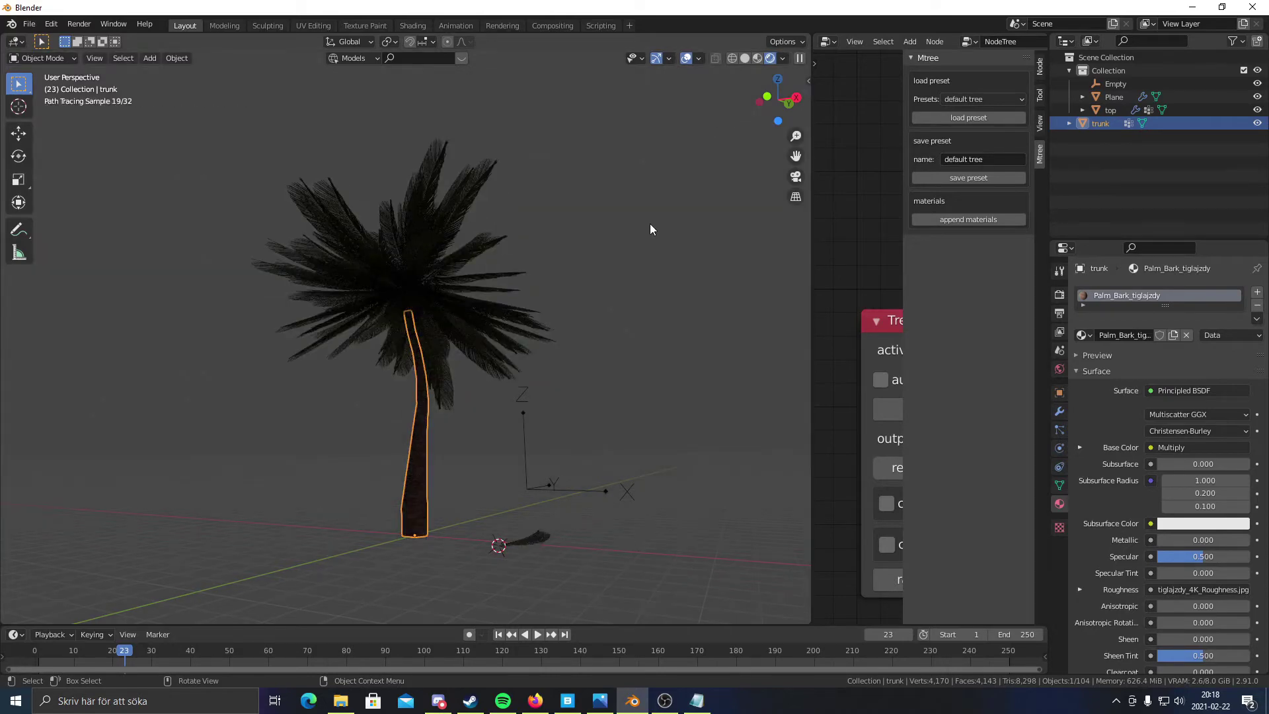
middle_drag(649, 224, 534, 253)
click(489, 463)
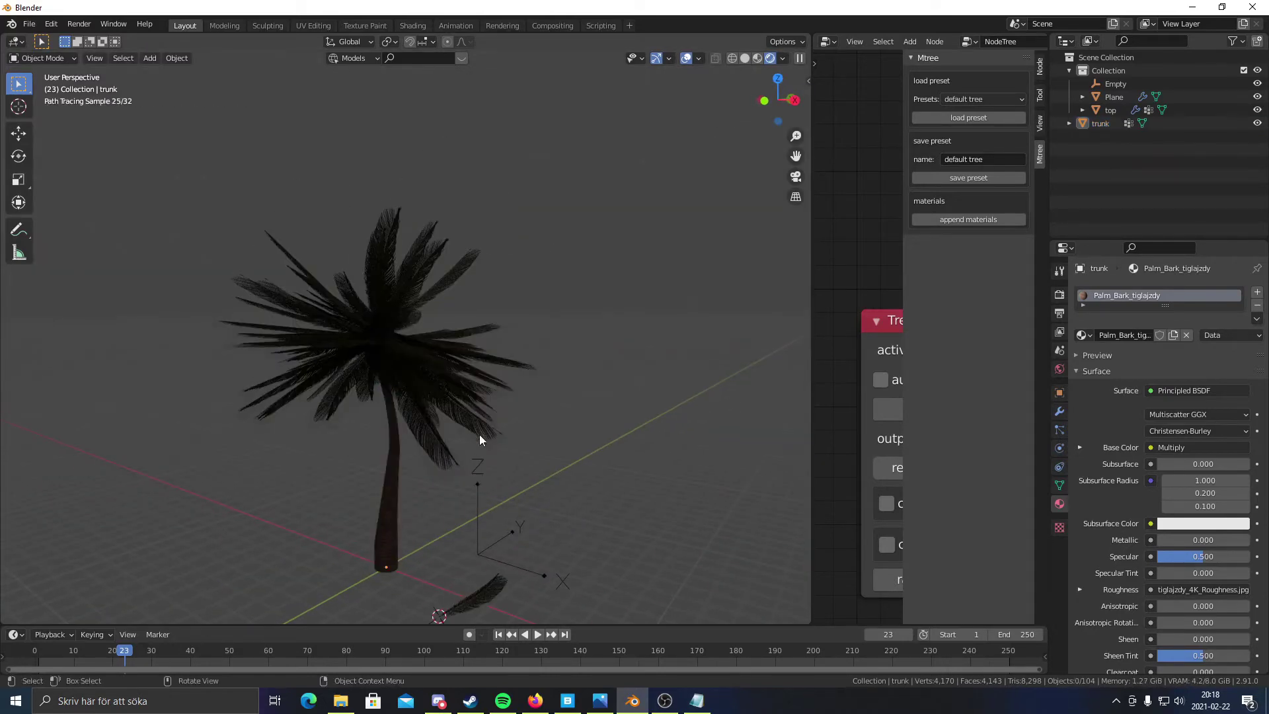
scroll(513, 381, up, 4)
shift+middle_drag(489, 464, 490, 391)
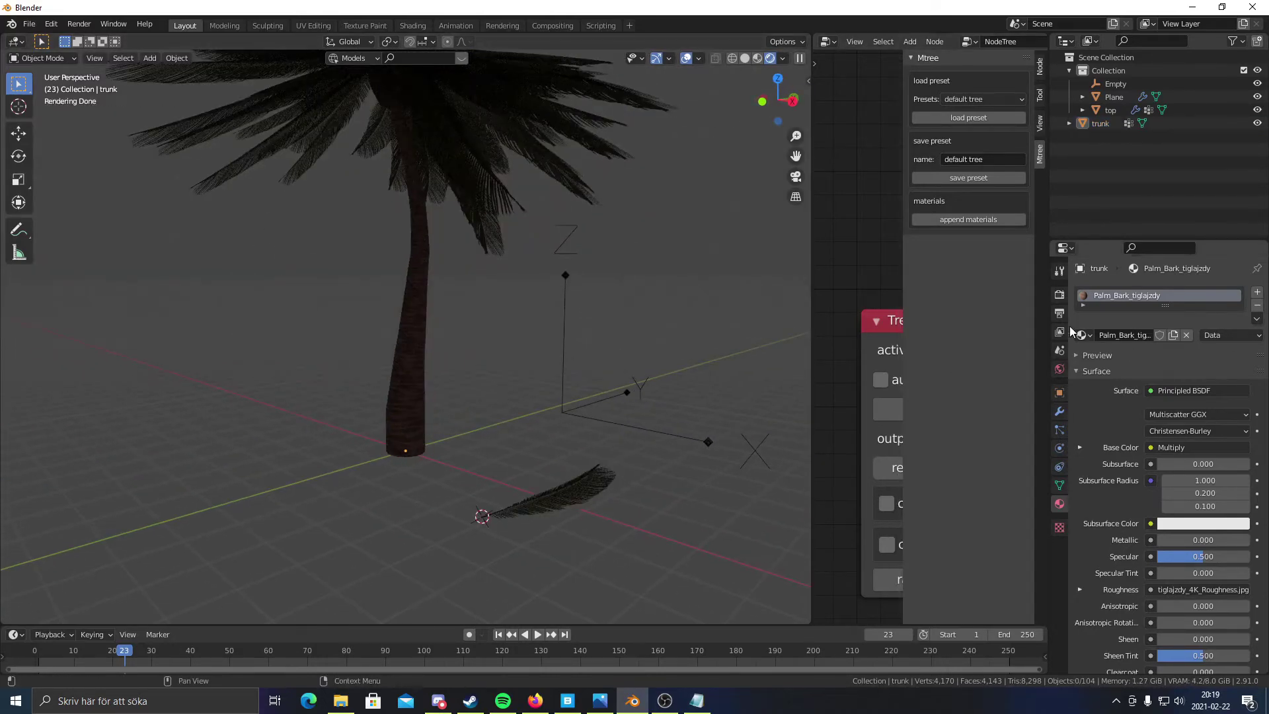
- Assign a Sky Texture to the world background color
click(1059, 294)
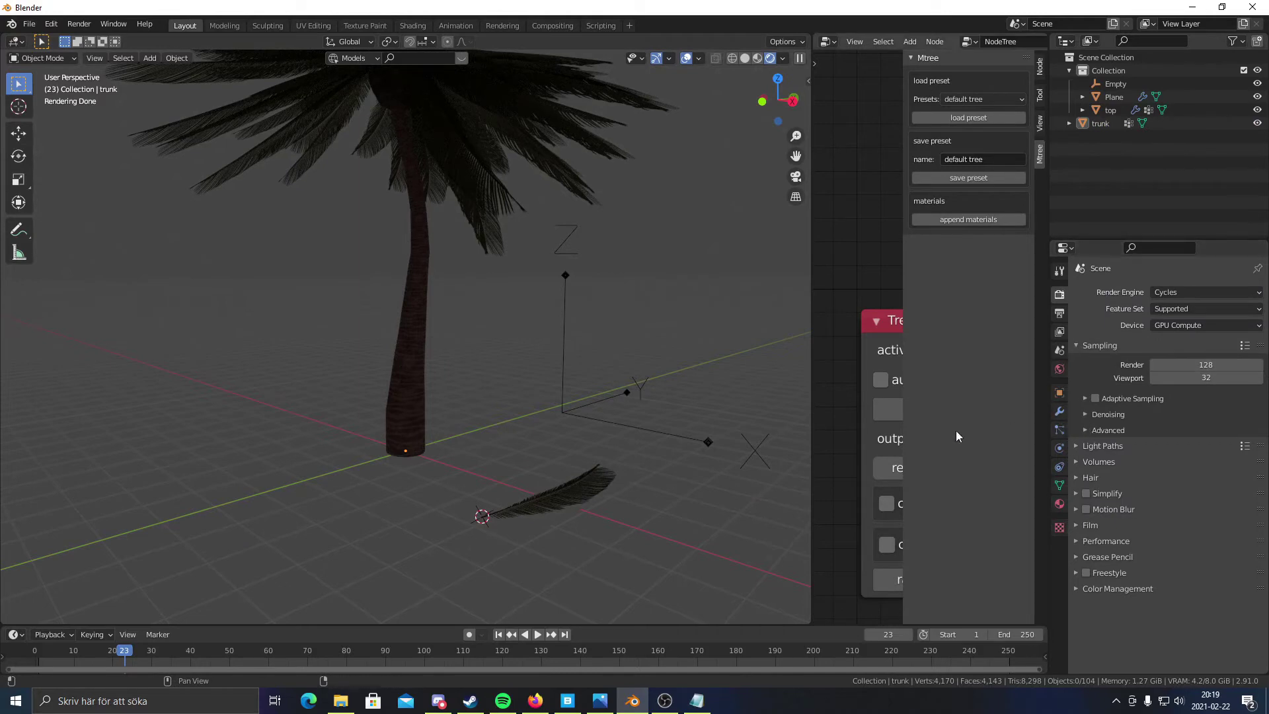
click(1059, 369)
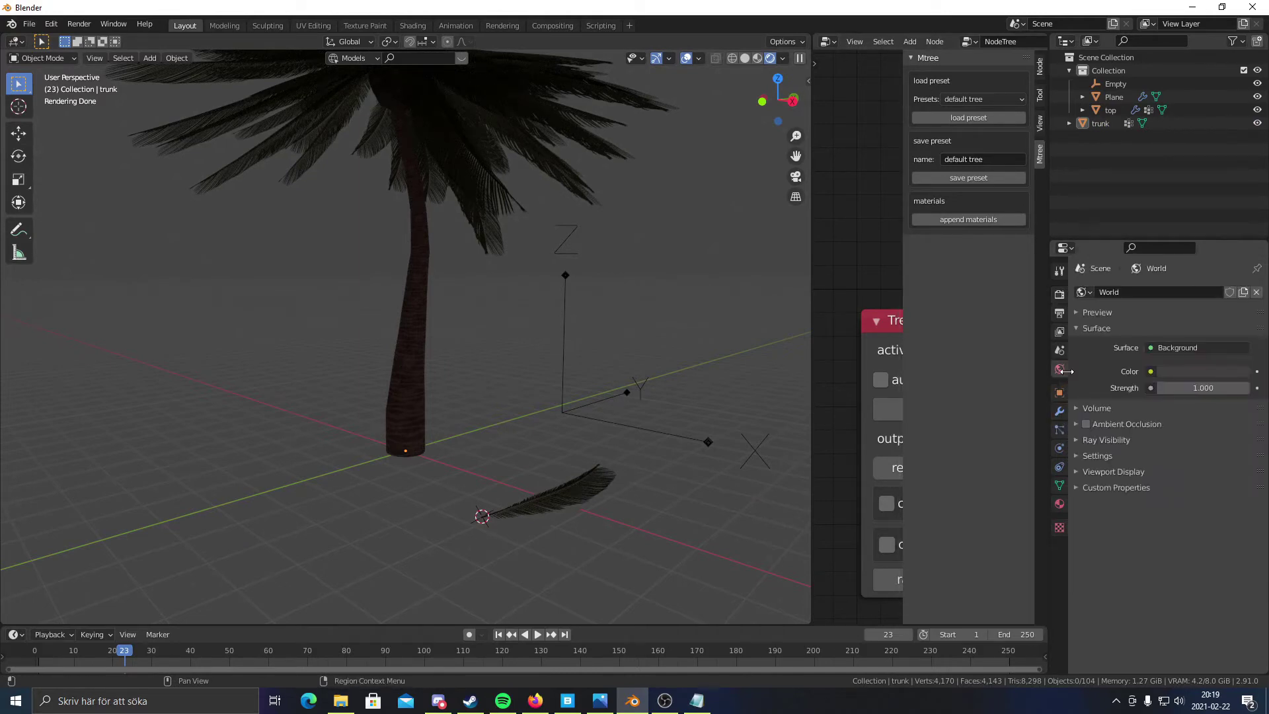
click(1151, 371)
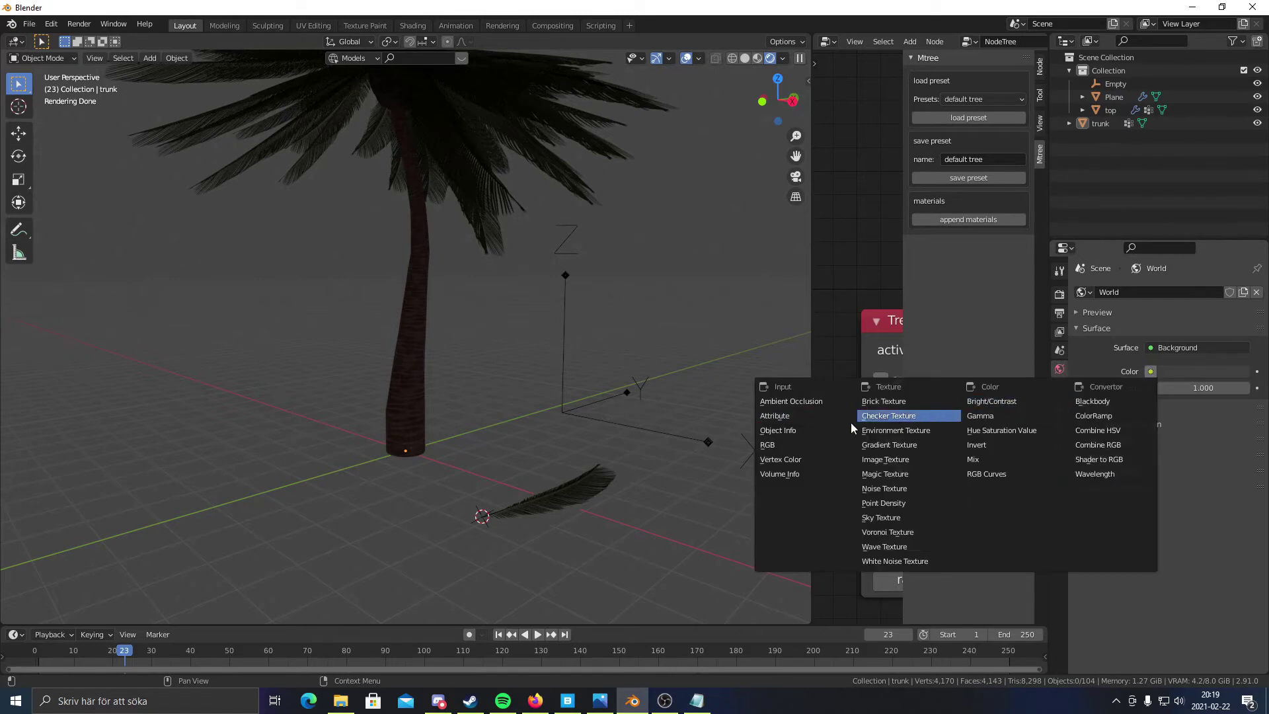
click(1147, 366)
click(1151, 372)
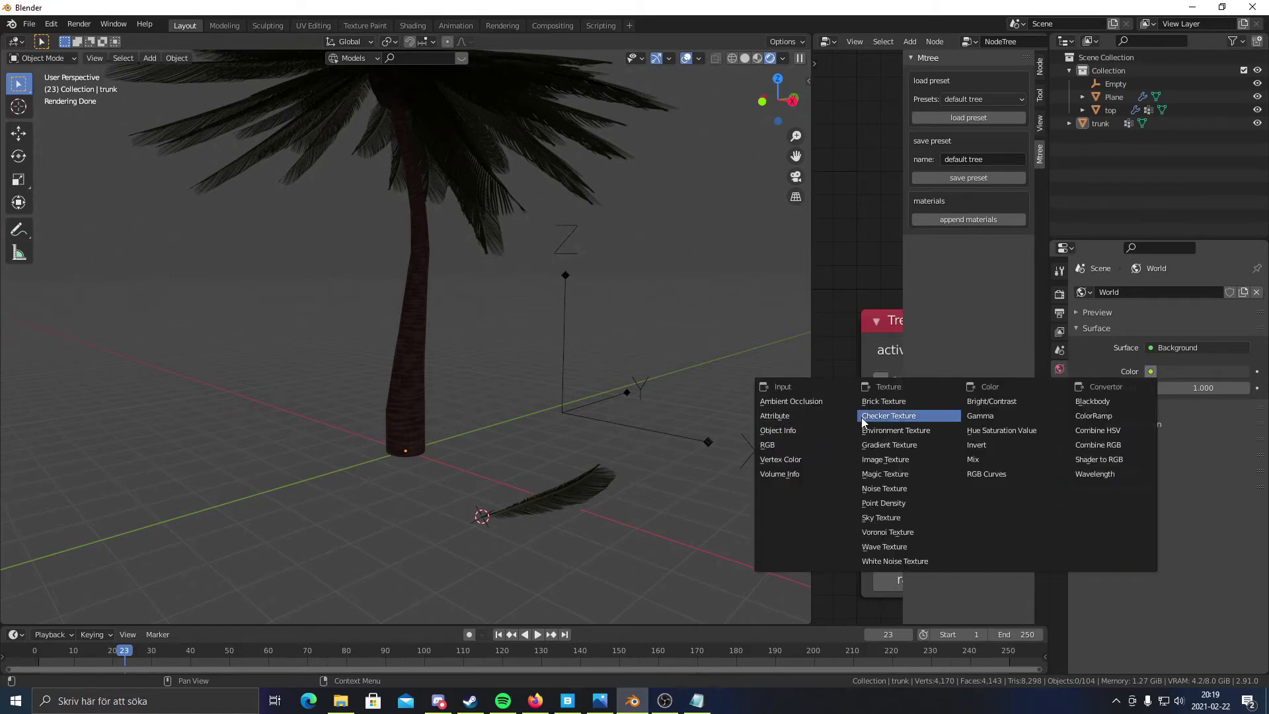
click(884, 517)
- Set the world background strength to 0.1
scroll(522, 355, up, 3)
scroll(493, 332, down, 4)
middle_drag(521, 358, 496, 326)
click(1206, 541)
text(0.1)
key(Return)
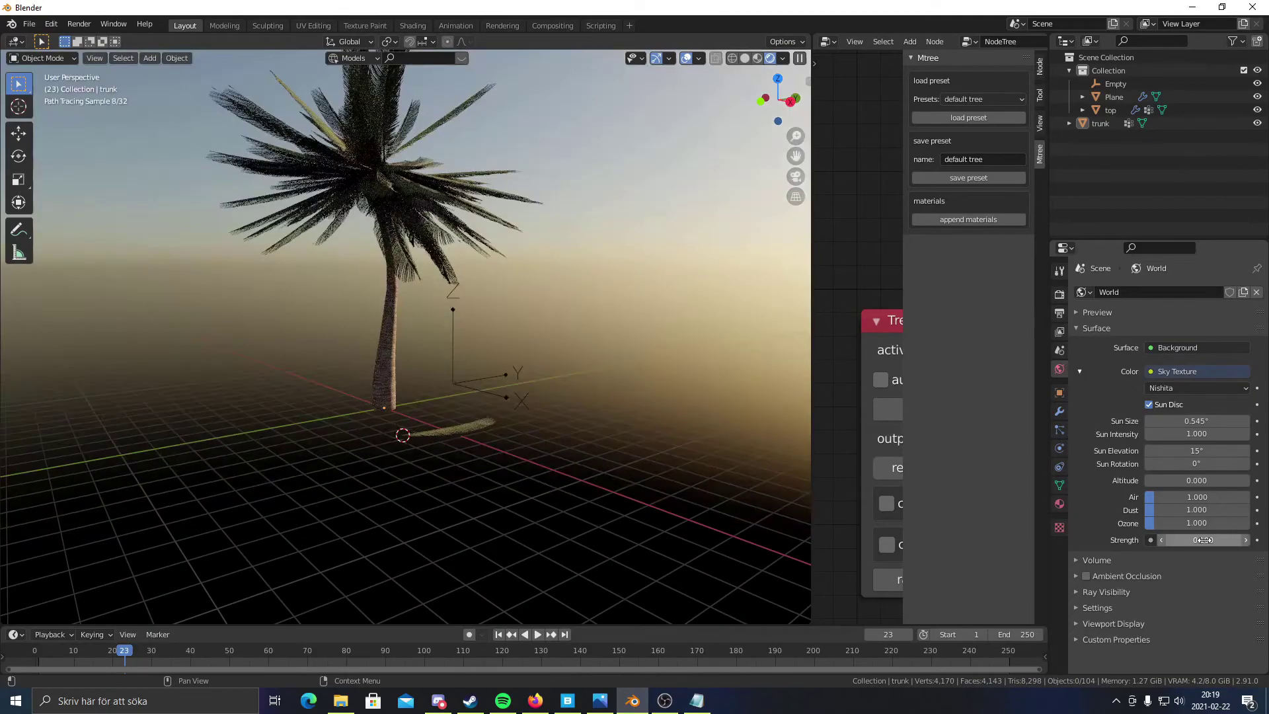
- Check the palm under the sky lighting, select the single leaf plane on the ground, and switch to the Shading workspace
mouse_move(330, 288)
middle_down()
mouse_move(208, 296)
mouse_move(355, 291)
mouse_move(256, 332)
mouse_move(407, 367)
mouse_move(414, 388)
mouse_move(346, 331)
mouse_move(410, 177)
middle_up()
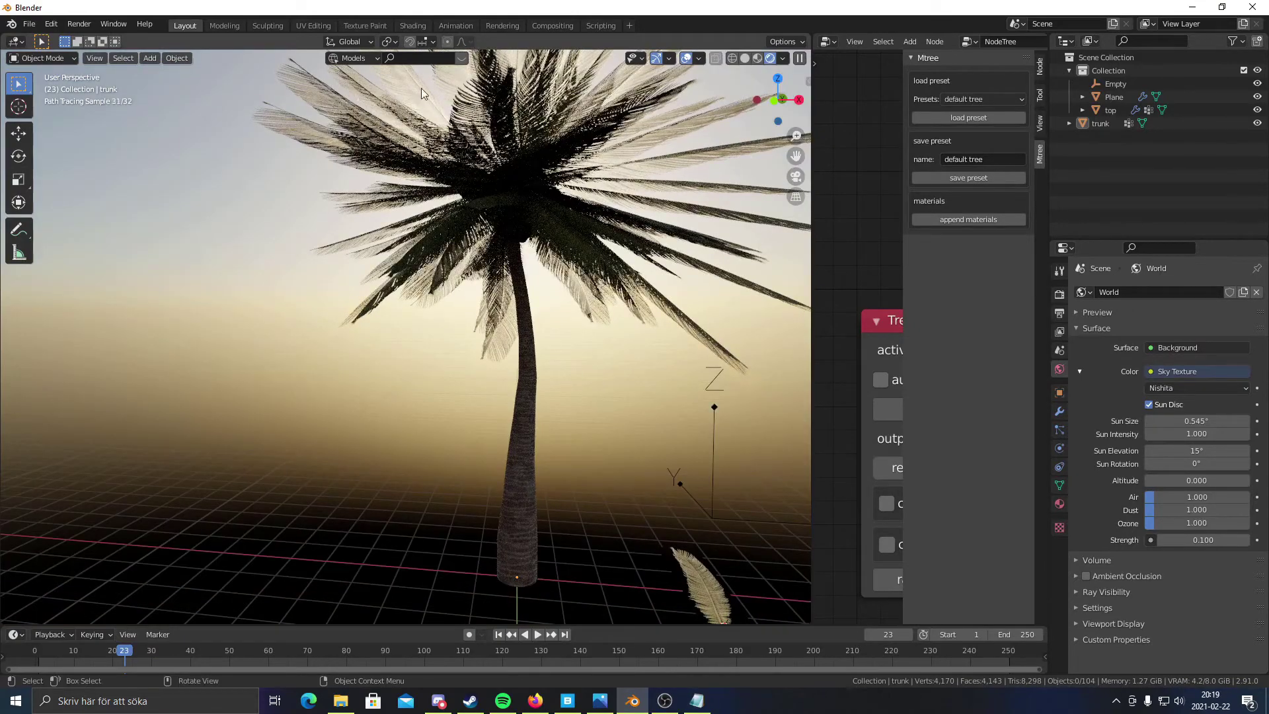
click(442, 98)
scroll(561, 374, down, 3)
click(559, 400)
middle_drag(559, 401, 431, 377)
click(375, 338)
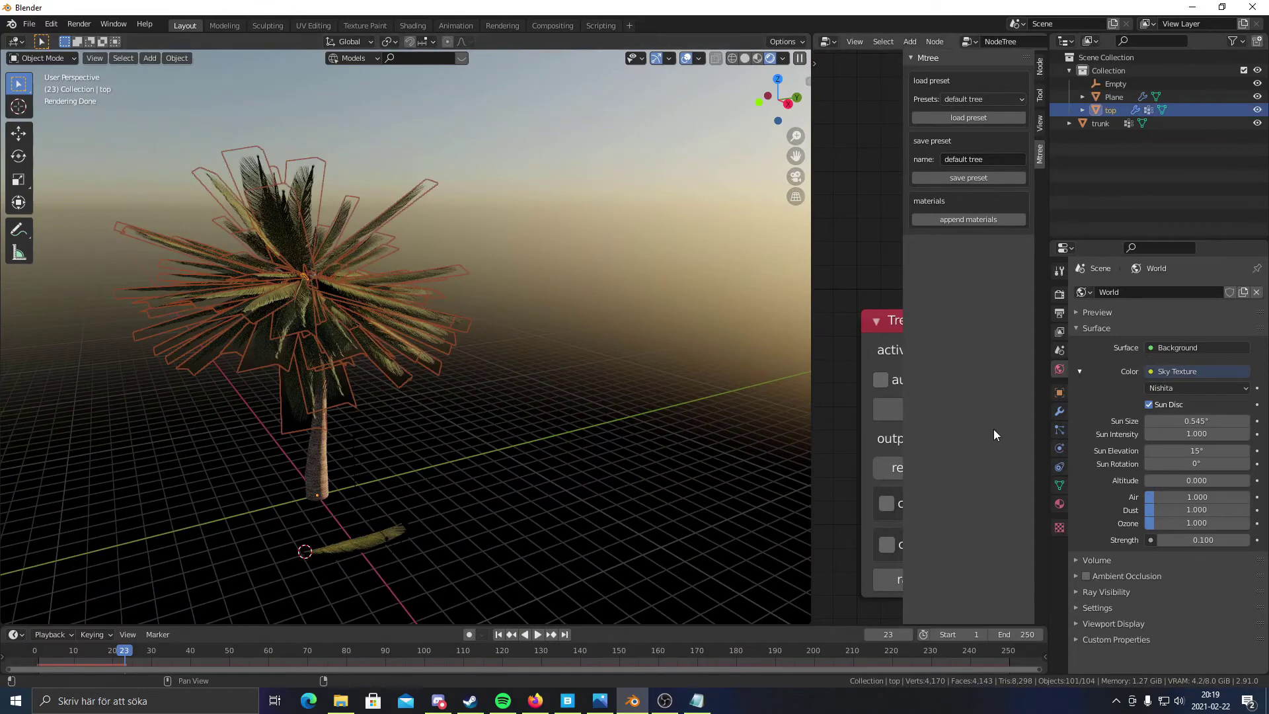
click(362, 541)
click(413, 26)
- Disconnect the translucency texture from the Principled BSDF's Transmission input in the leaf material
scroll(585, 501, down, 9)
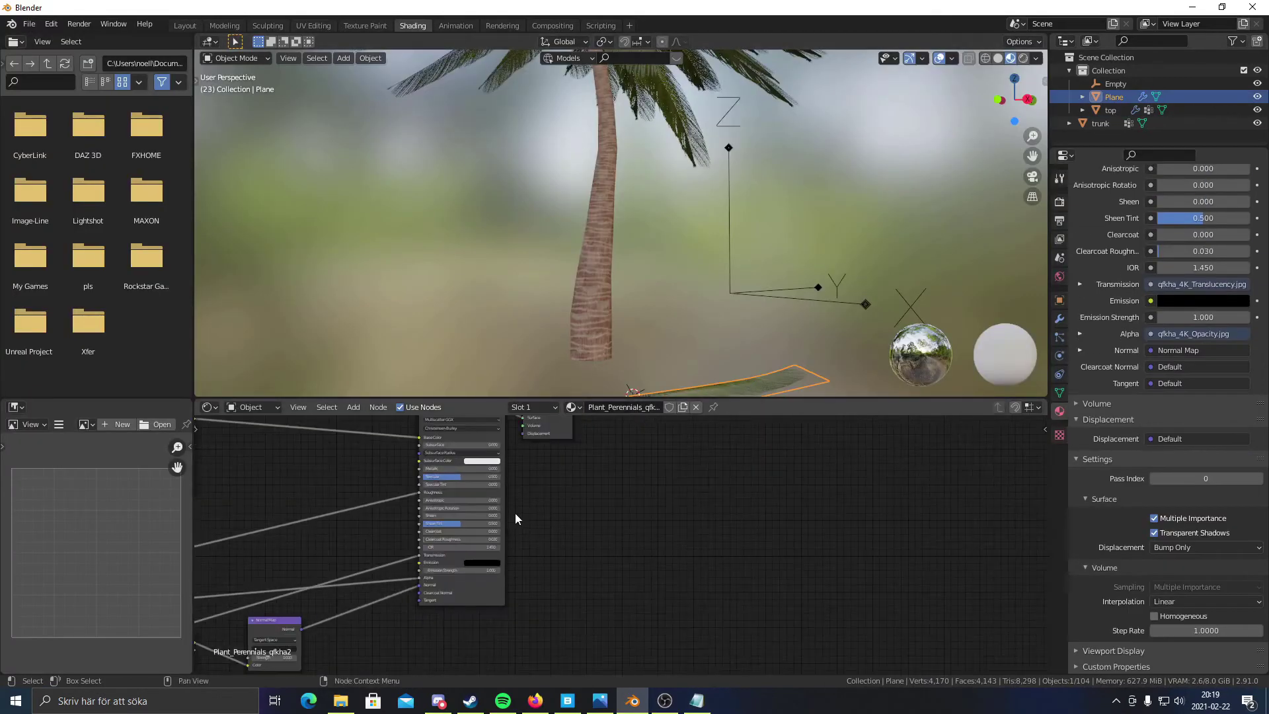
scroll(508, 528, up, 5)
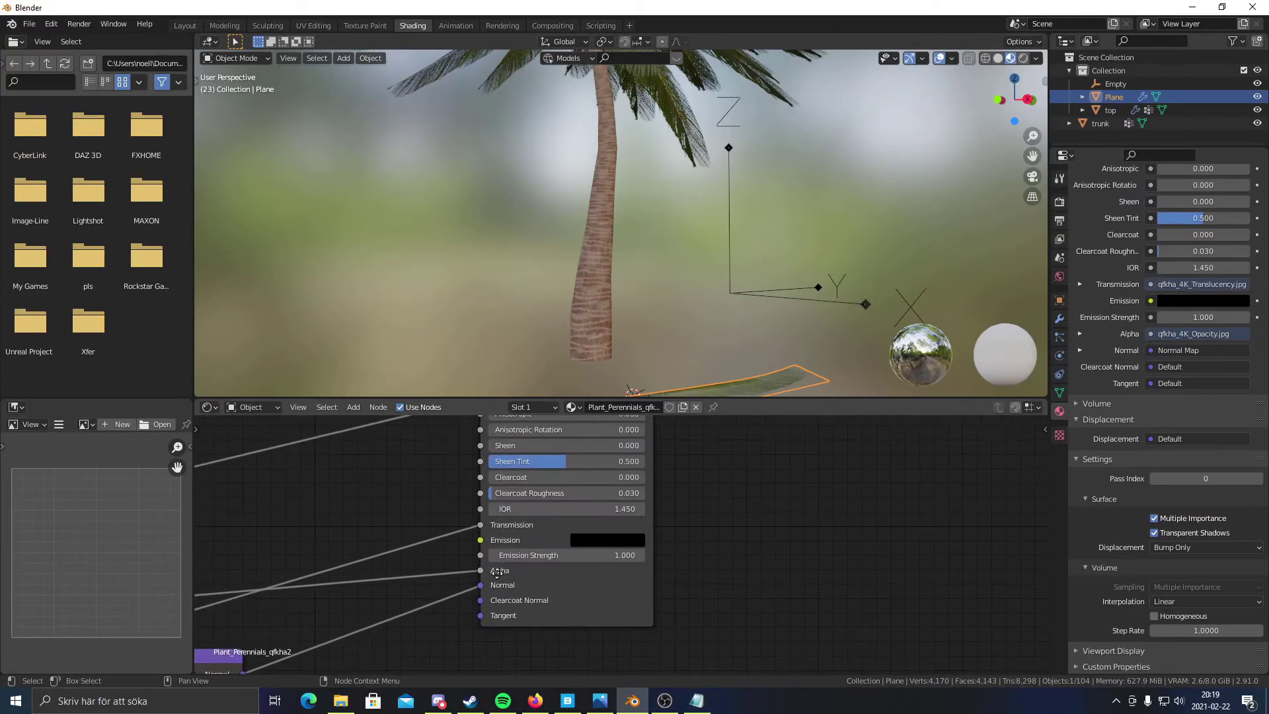
drag(480, 527, 429, 507)
- Move the qfkha_4K_Translucency.jpg texture node away from the other textures to the free area below the Principled BSDF
scroll(528, 522, down, 5)
scroll(527, 521, down, 3)
middle_drag(527, 521, 635, 472)
scroll(255, 564, up, 4)
scroll(296, 567, up, 2)
middle_drag(254, 563, 427, 549)
scroll(426, 549, up, 3)
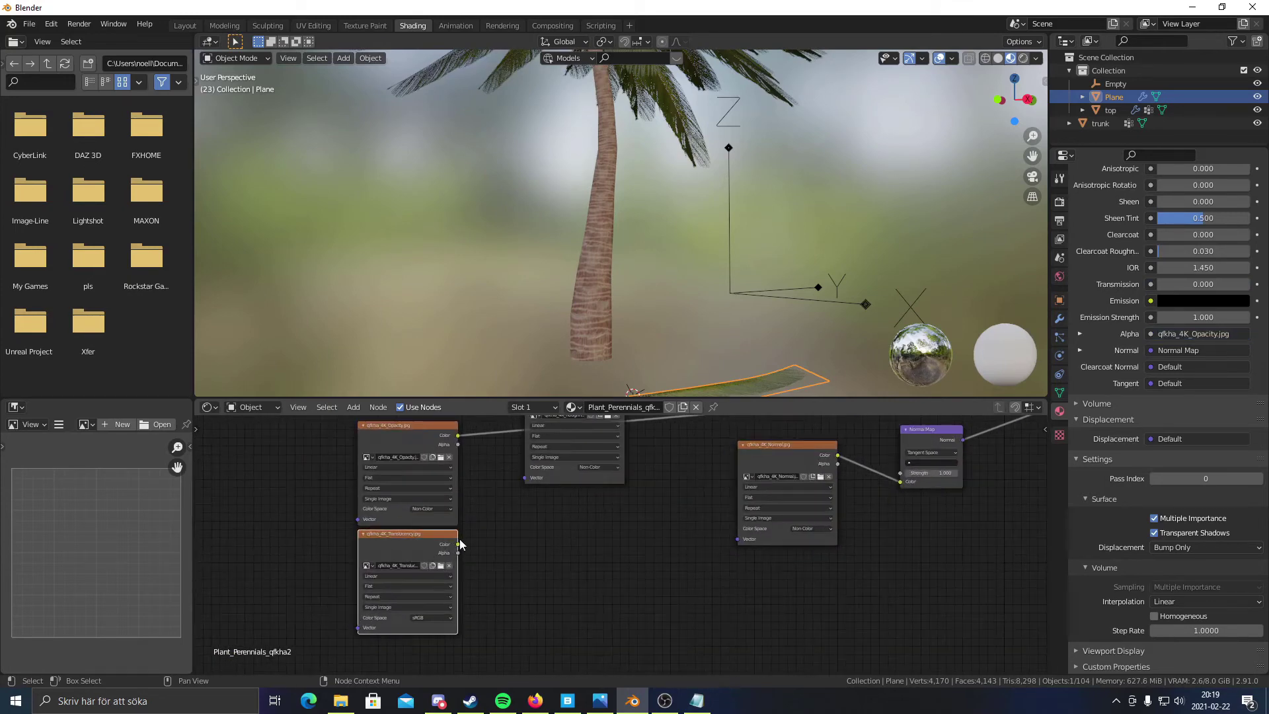
scroll(504, 536, down, 2)
middle_drag(585, 509, 323, 537)
key(g)
click(855, 483)
scroll(700, 543, up, 4)
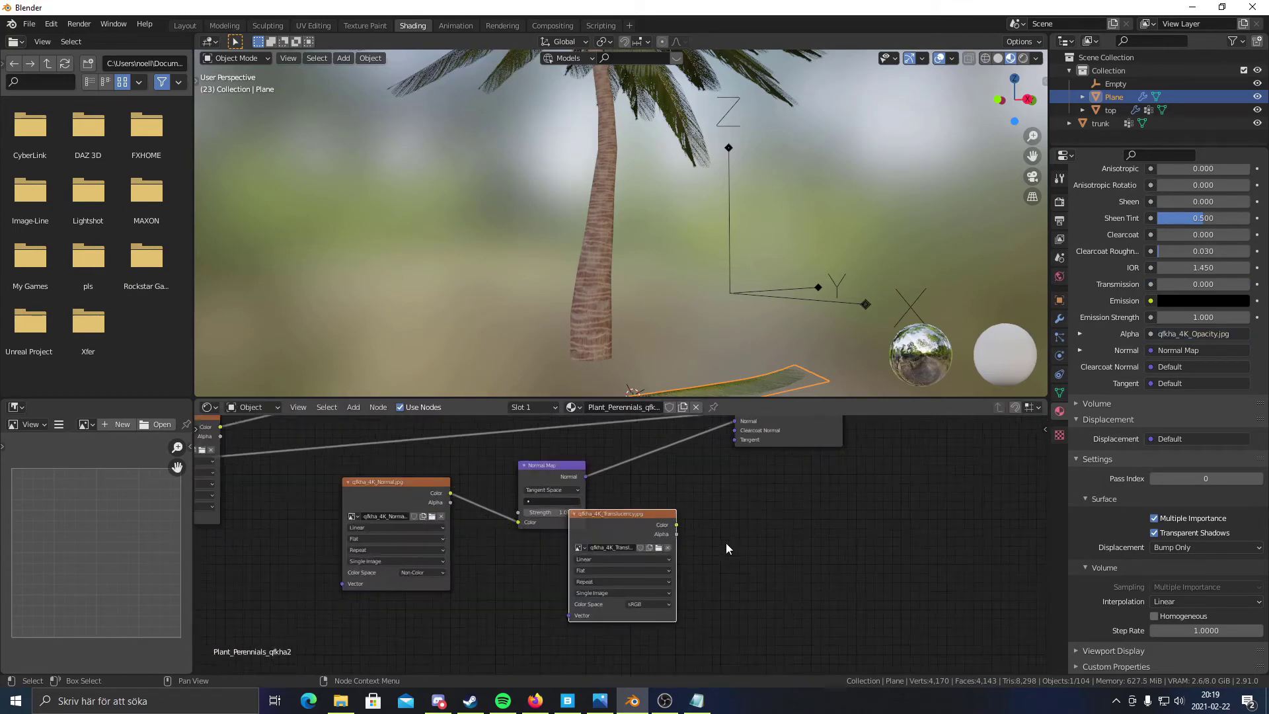
scroll(634, 522, up, 1)
middle_drag(557, 531, 429, 561)
key(g)
click(537, 533)
- Move the Material Output farther from the Principled BSDF and place the translucency texture node in the free space below them
middle_drag(684, 487, 570, 560)
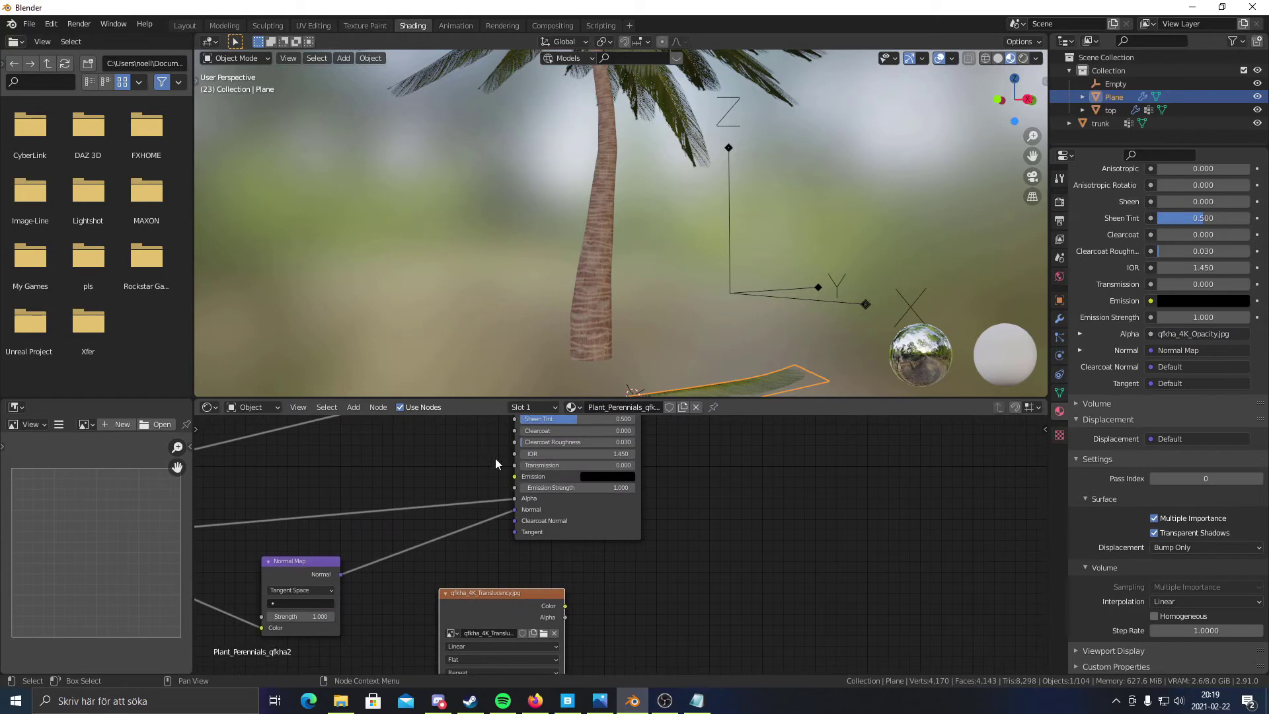
middle_drag(501, 455, 506, 488)
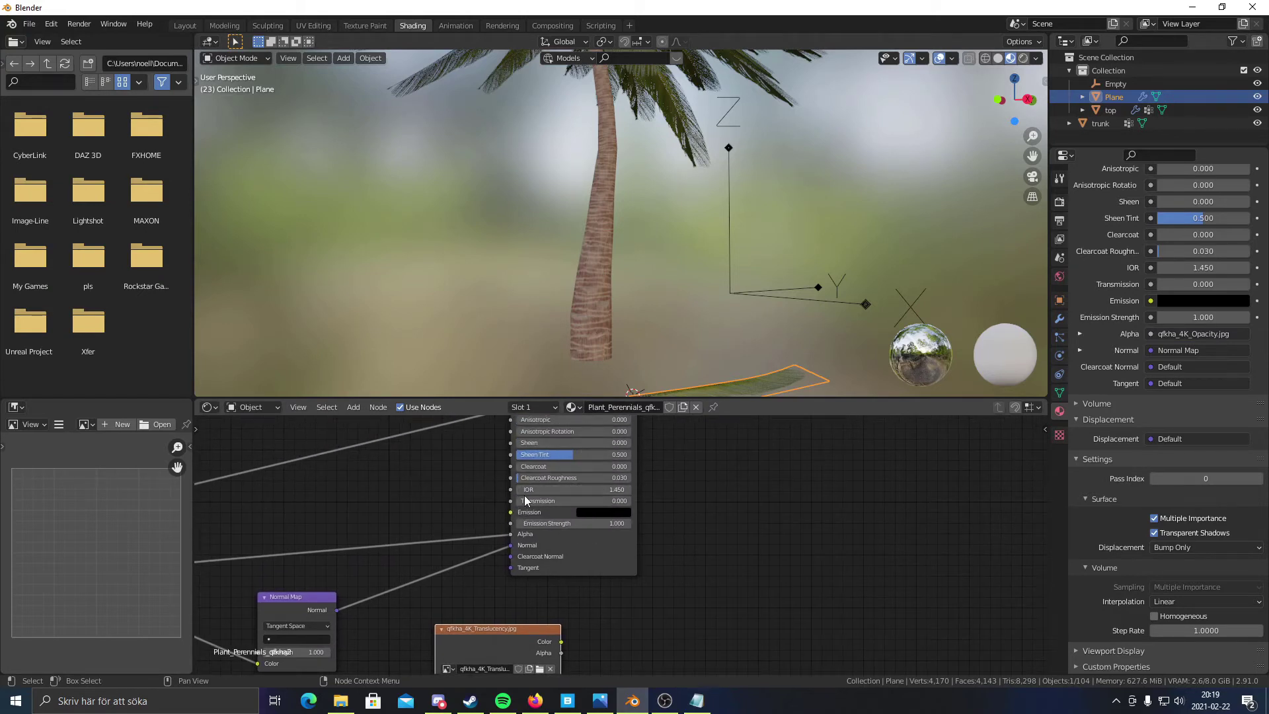
middle_drag(597, 560, 552, 491)
key(g)
click(791, 462)
middle_drag(792, 461, 539, 566)
scroll(539, 566, down, 1)
key(g)
click(437, 476)
key(g)
click(435, 507)
middle_drag(436, 476, 503, 494)
click(490, 462)
middle_drag(394, 451, 402, 461)
scroll(402, 462, up, 1)
click(682, 476)
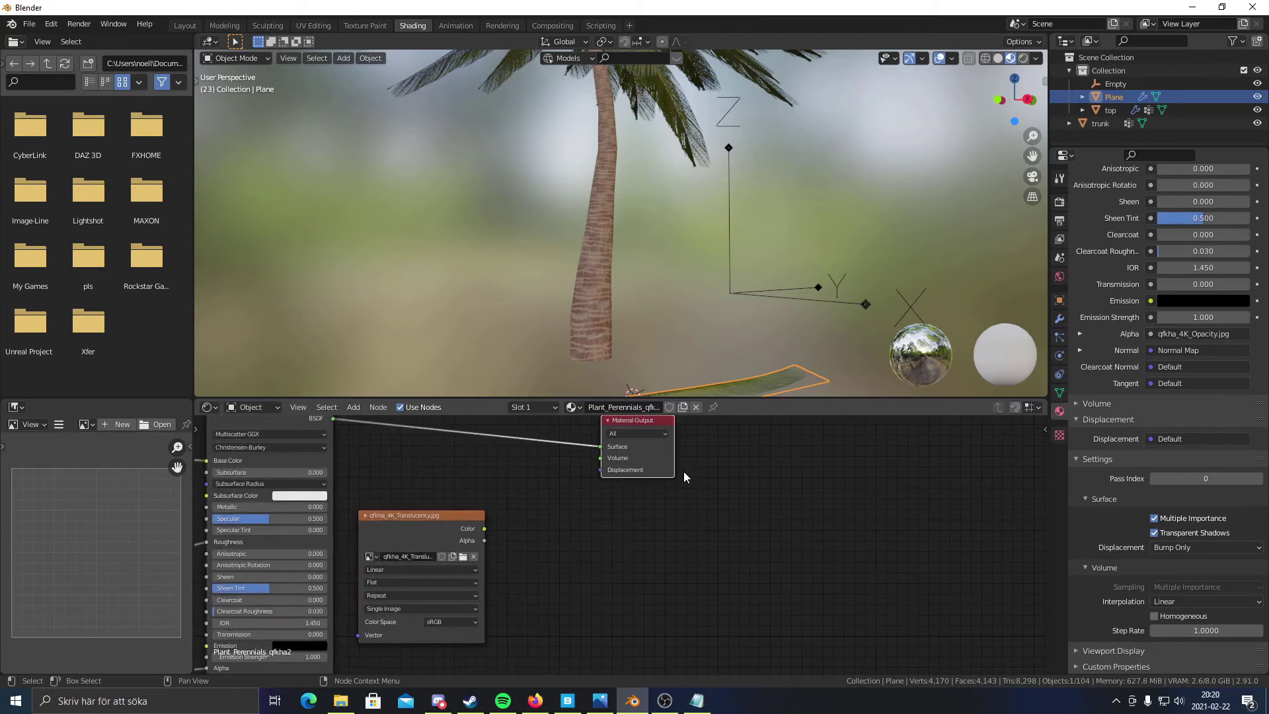
drag(419, 521, 410, 614)
middle_drag(474, 520, 481, 501)
middle_drag(493, 539, 487, 512)
- Add a Translucent BSDF node near the translucency texture
key(shift+a)
click(482, 478)
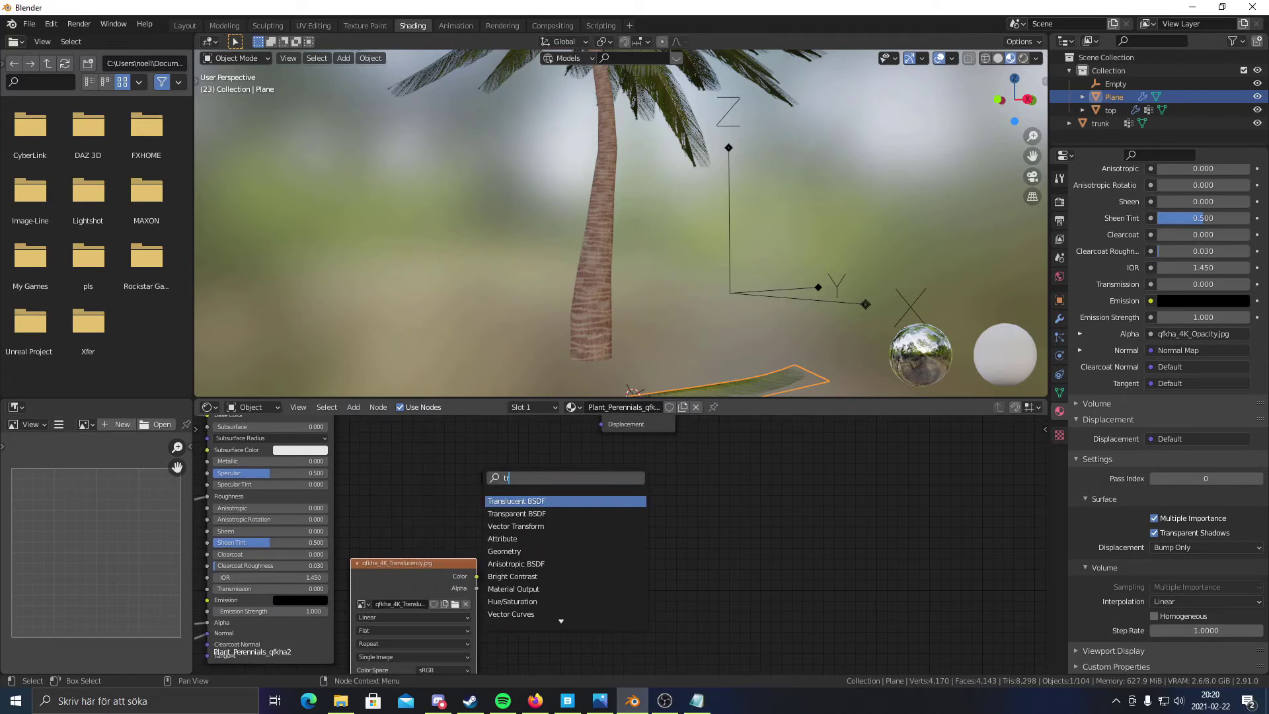
text(tr)
key(Return)
scroll(509, 515, down, 2)
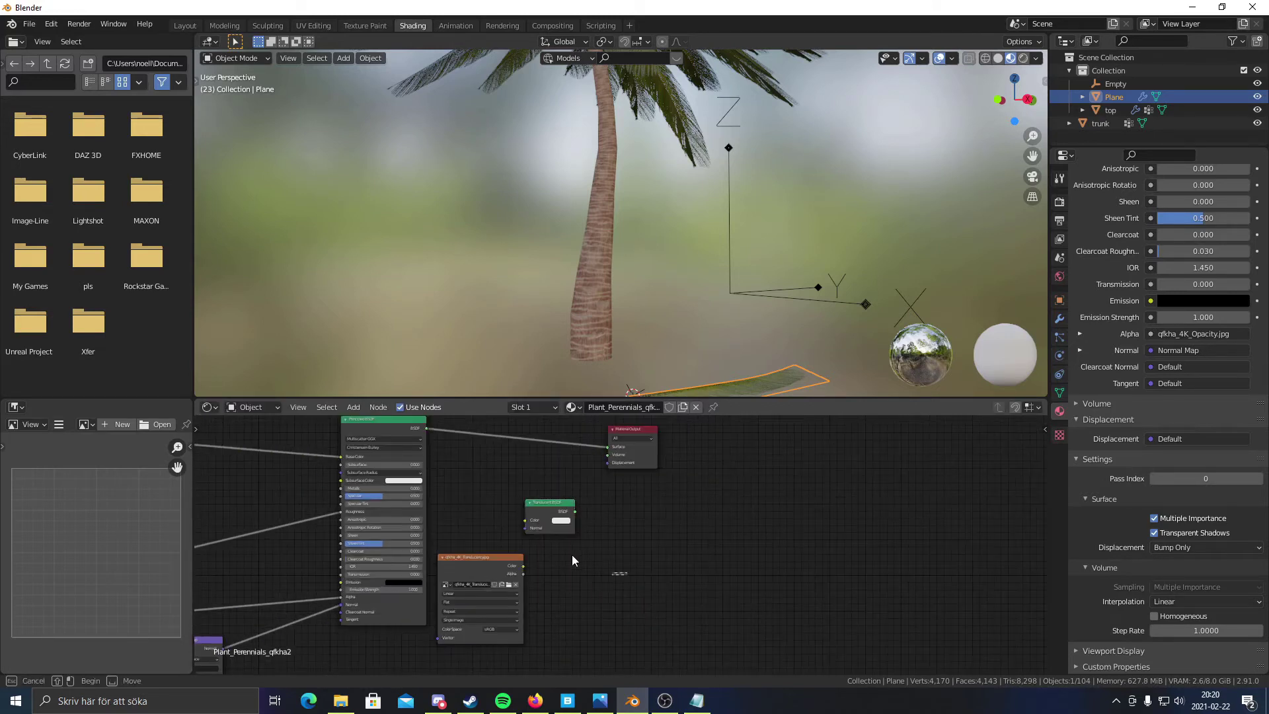
click(519, 565)
- Insert an Add Shader between the Principled BSDF and Material Output, and link the Translucent BSDF to its second shader input
key(shift+a)
click(511, 476)
text(add)
key(Return)
click(545, 430)
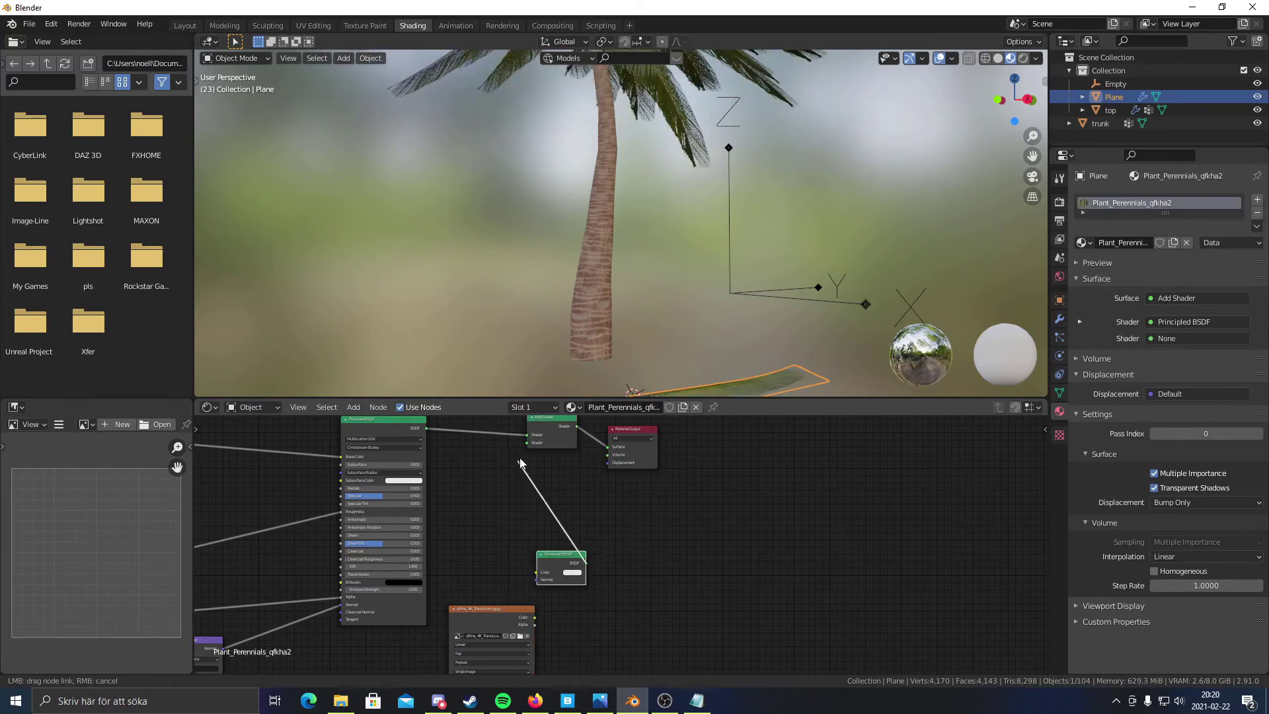
drag(529, 447, 527, 443)
- Connect the translucency texture's color to the Translucent BSDF's Color and move the Translucent BSDF farther from the texture
scroll(588, 605, up, 2)
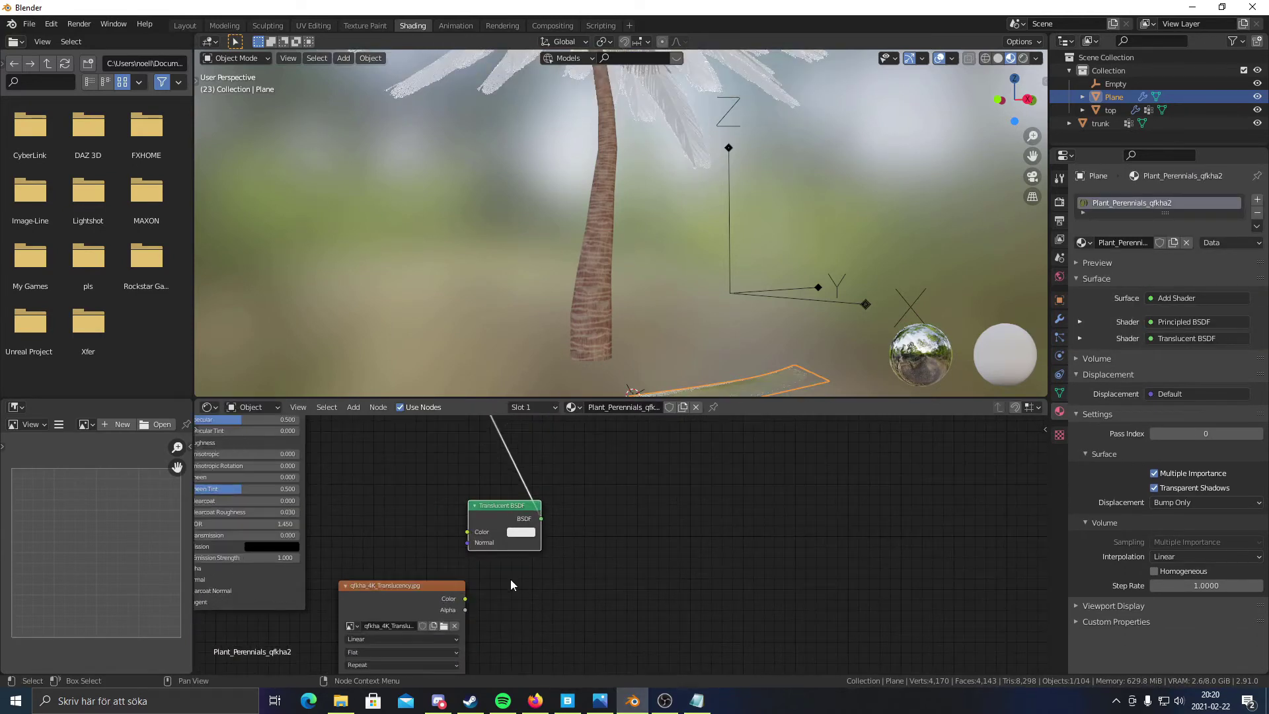
drag(464, 602, 469, 532)
middle_drag(490, 499, 530, 589)
scroll(570, 625, down, 6)
middle_drag(581, 637, 585, 520)
drag(503, 579, 596, 590)
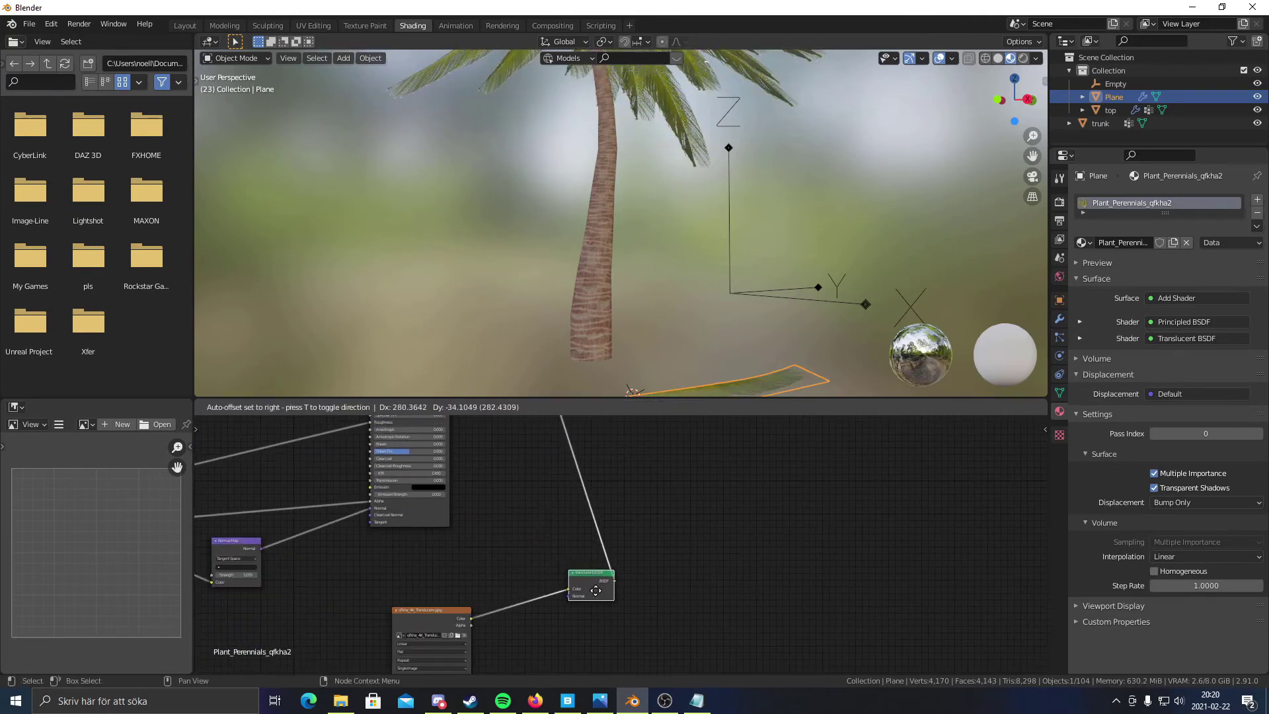
- Insert a color Mix node on the link between the translucency texture and the Translucent BSDF
key(shift+a)
click(509, 538)
key(Down)
key(Return)
click(501, 567)
- Set the Mix node's blending mode to Multiply
scroll(551, 577, up, 4)
middle_drag(533, 596, 529, 551)
click(509, 548)
click(512, 539)
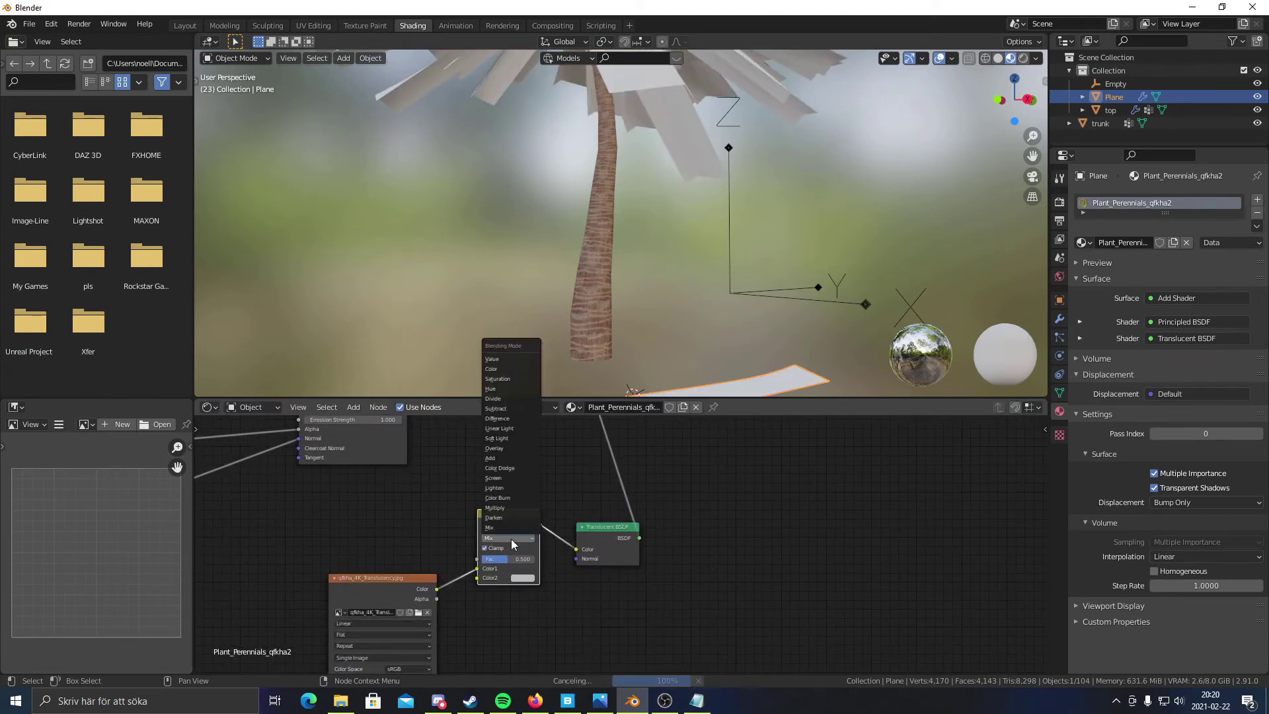
click(487, 553)
click(502, 539)
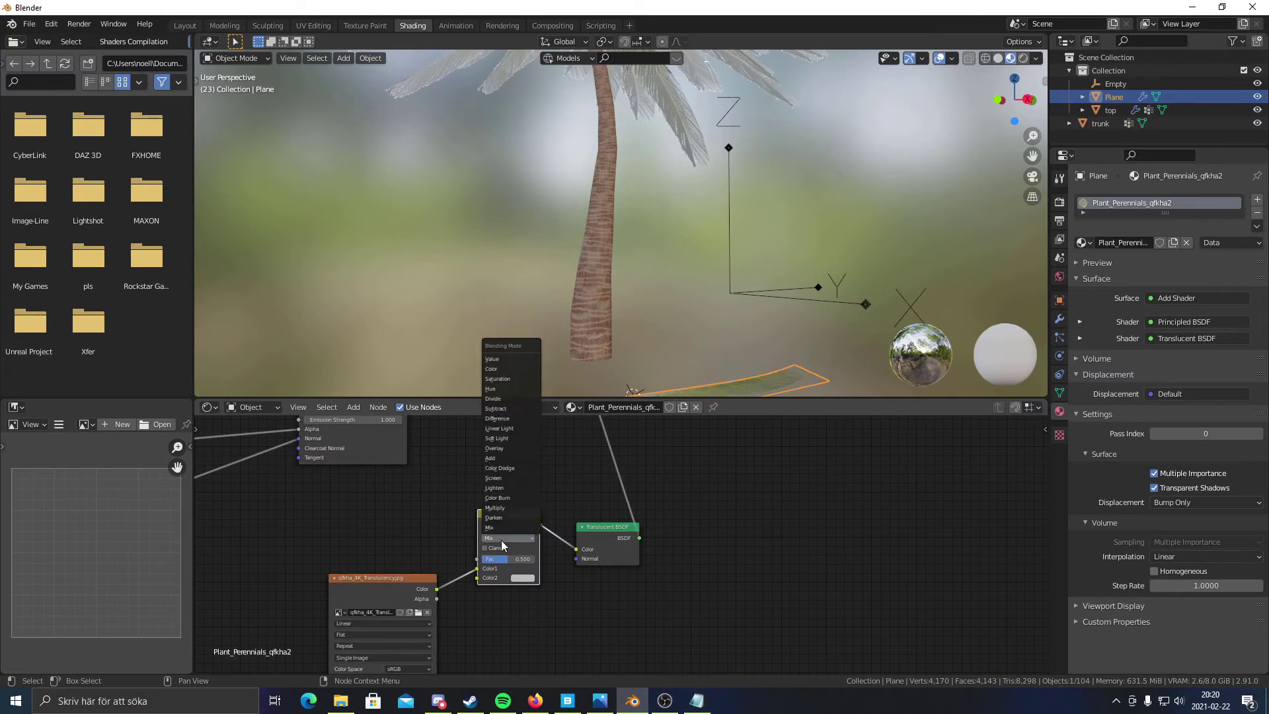
click(509, 507)
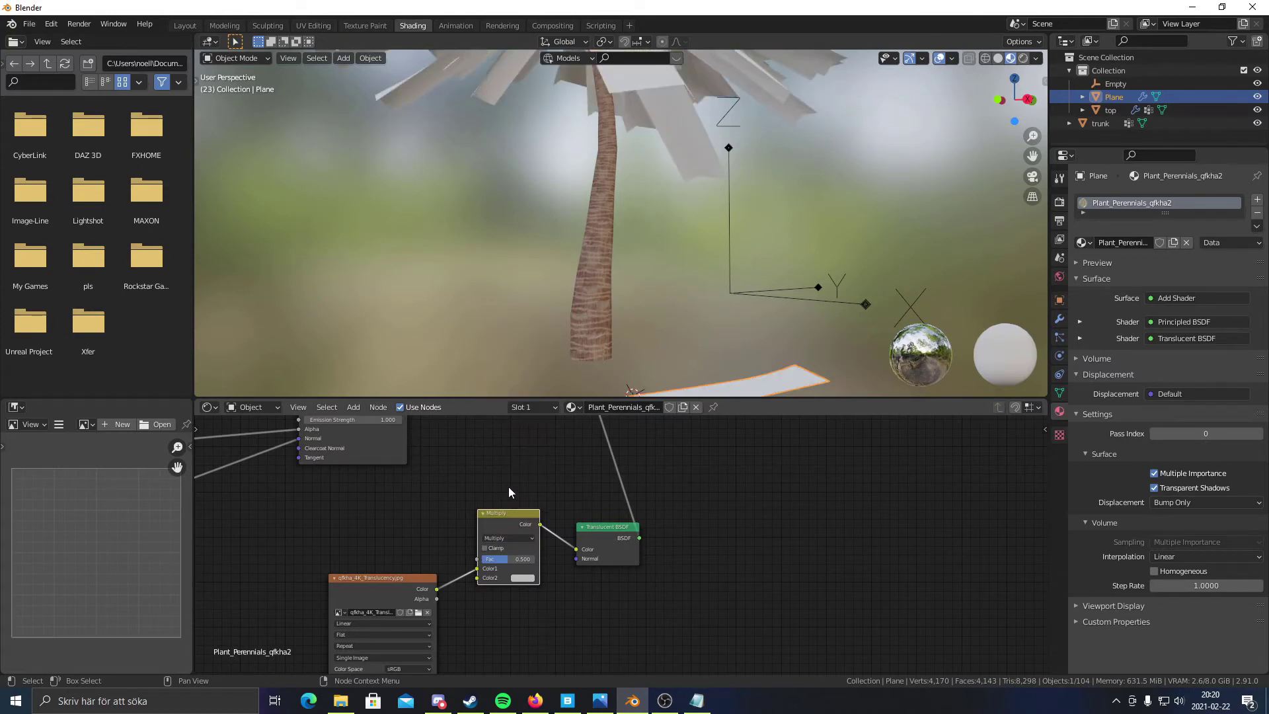
- Duplicate the leaf's opacity texture node and place the copy beside the translucency texture
middle_drag(510, 490, 659, 496)
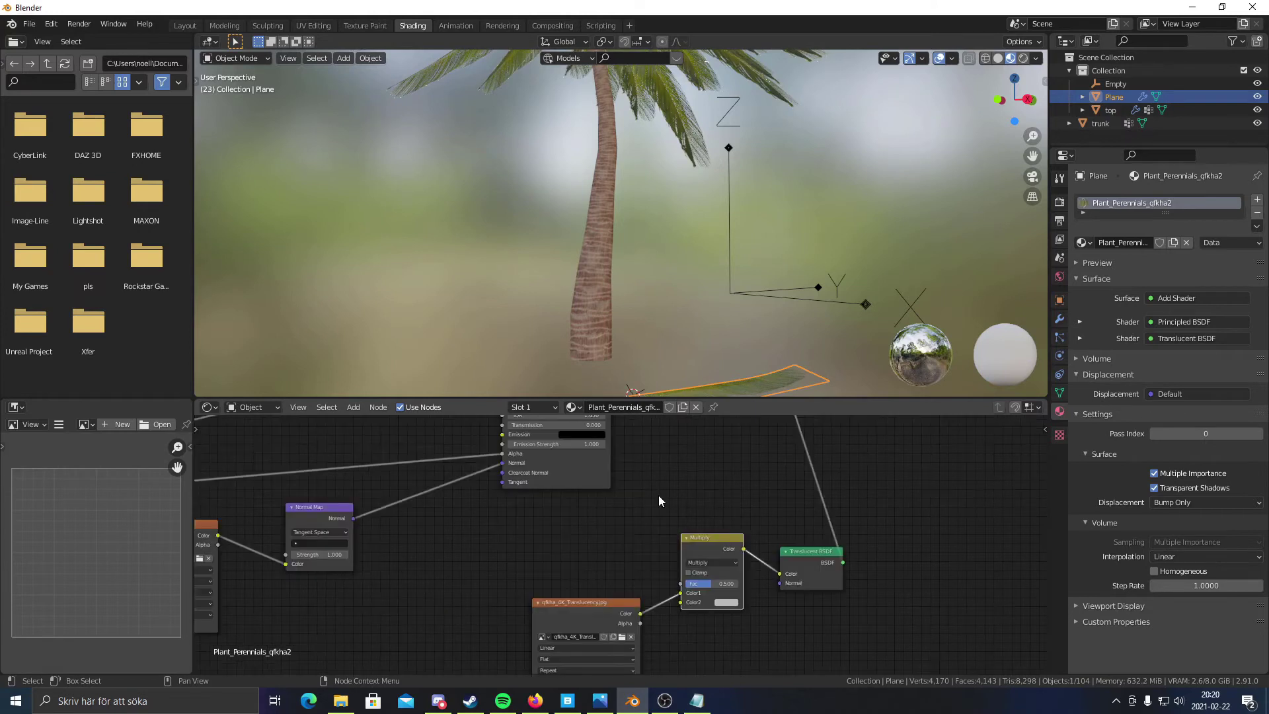
middle_drag(594, 541, 723, 507)
middle_drag(400, 485, 604, 526)
scroll(604, 526, down, 4)
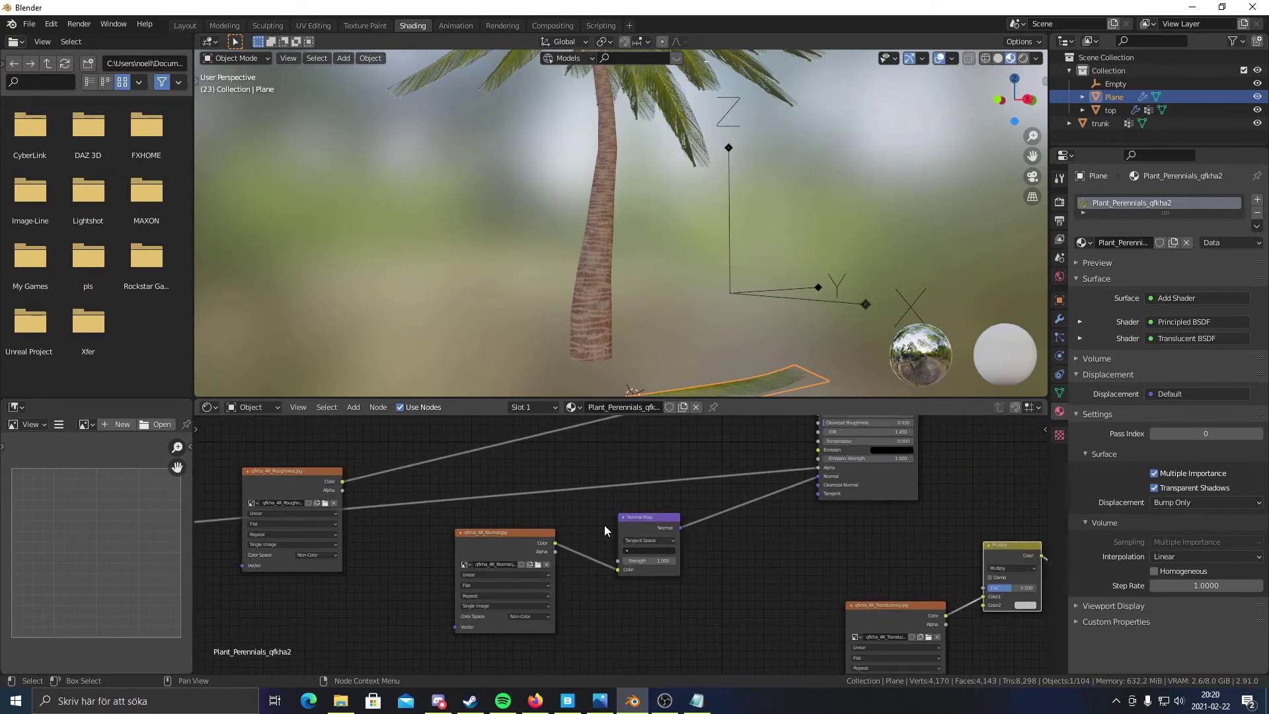
scroll(581, 526, down, 1)
middle_drag(531, 511, 573, 516)
scroll(574, 515, down, 1)
click(317, 527)
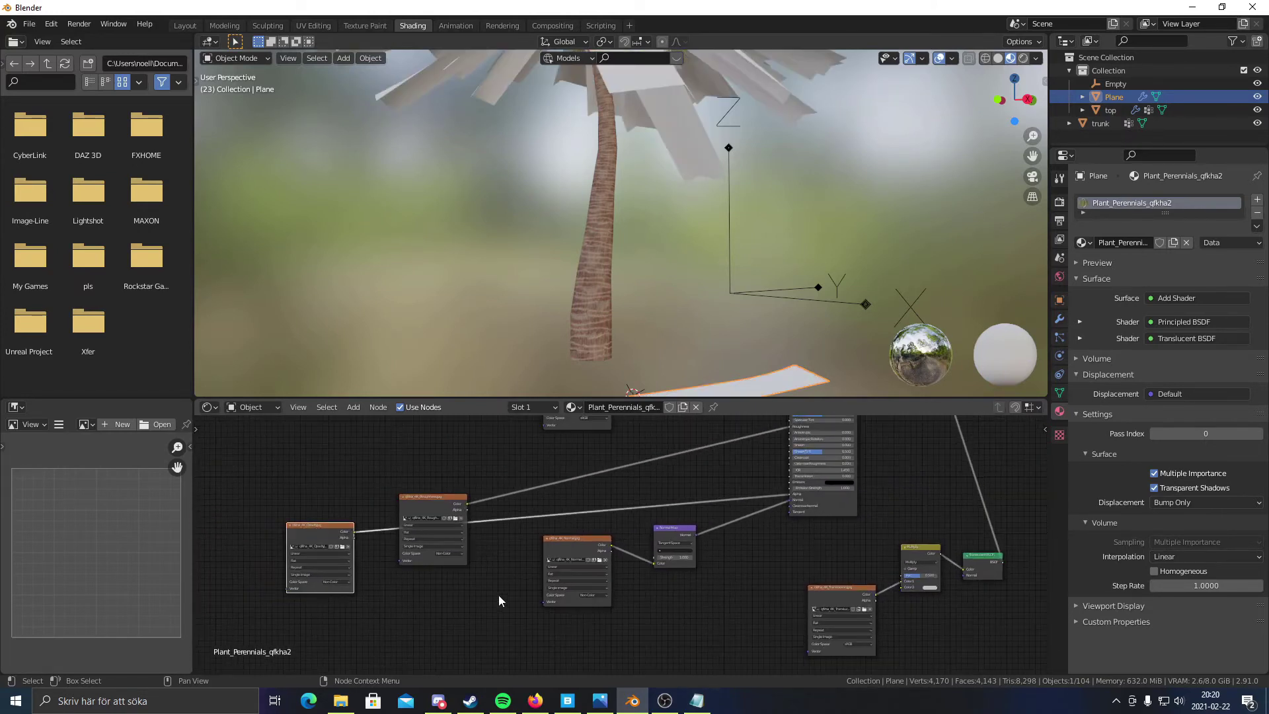
middle_drag(486, 577, 425, 516)
middle_drag(464, 558, 424, 525)
key(shift+d)
click(870, 606)
middle_drag(870, 606, 692, 619)
drag(622, 595, 546, 536)
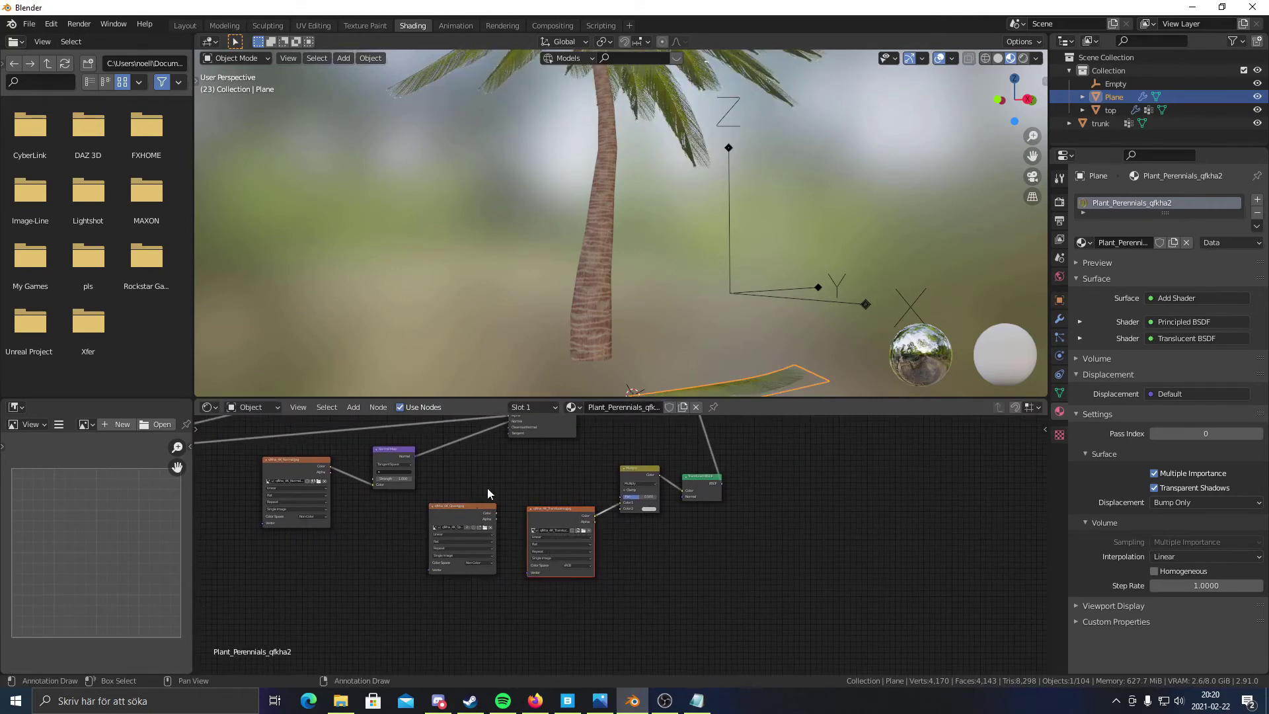
- Move the translucency texture node lower to separate it from the duplicated opacity texture and the Multiply node
middle_drag(492, 489, 510, 539)
middle_drag(648, 598, 613, 524)
scroll(613, 523, up, 1)
key(g)
click(624, 590)
middle_drag(382, 452, 406, 488)
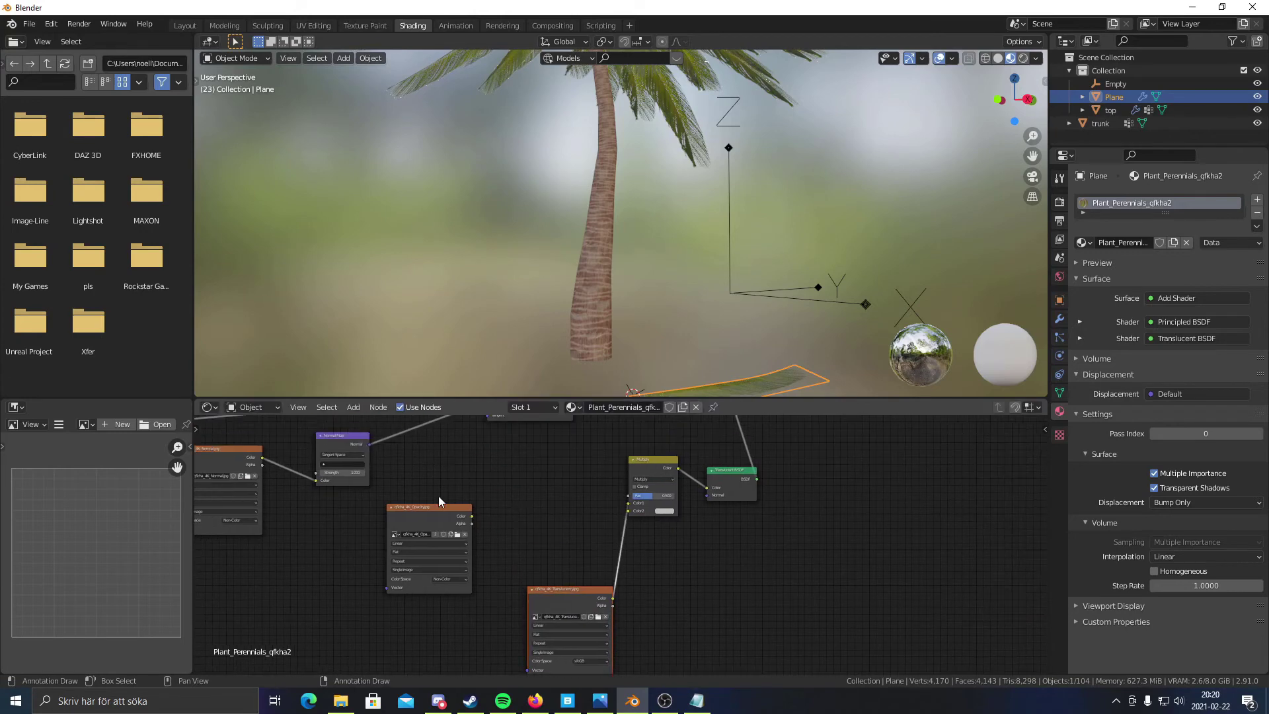
- Connect the duplicated opacity texture's color output to the Multiply node's Color2 input
click(406, 488)
click(539, 496)
scroll(561, 509, up, 5)
drag(461, 473, 631, 495)
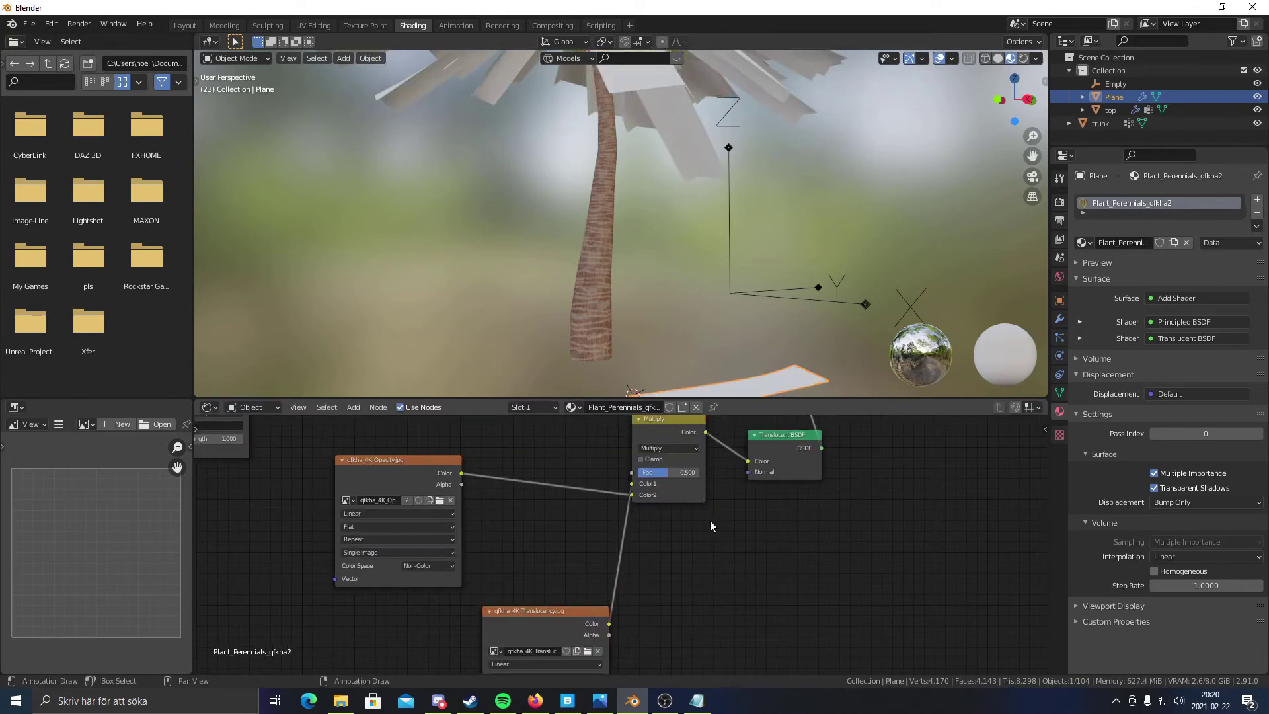
- Set the Multiply node's factor to 1.000 and preview the palm's leaves in Rendered viewport shading
middle_drag(688, 496, 644, 518)
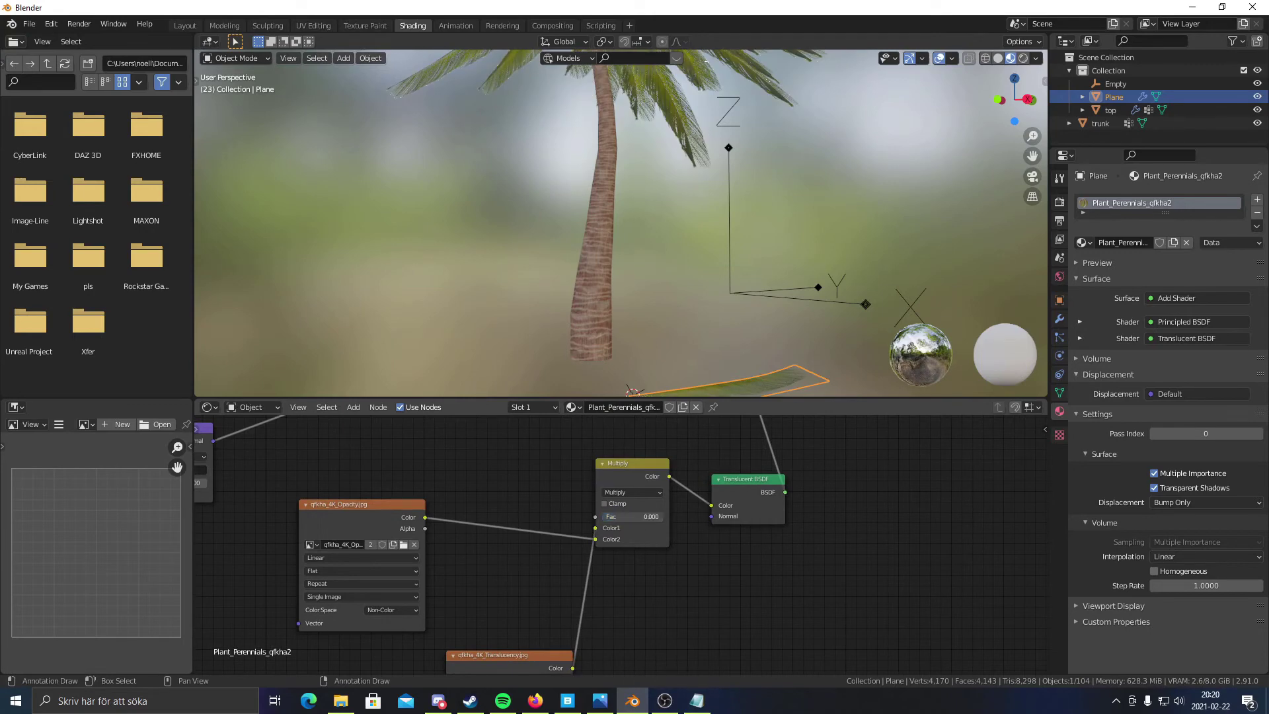
mouse_move(518, 162)
middle_down()
mouse_move(534, 188)
mouse_move(550, 170)
mouse_move(531, 194)
middle_up()
click(1023, 59)
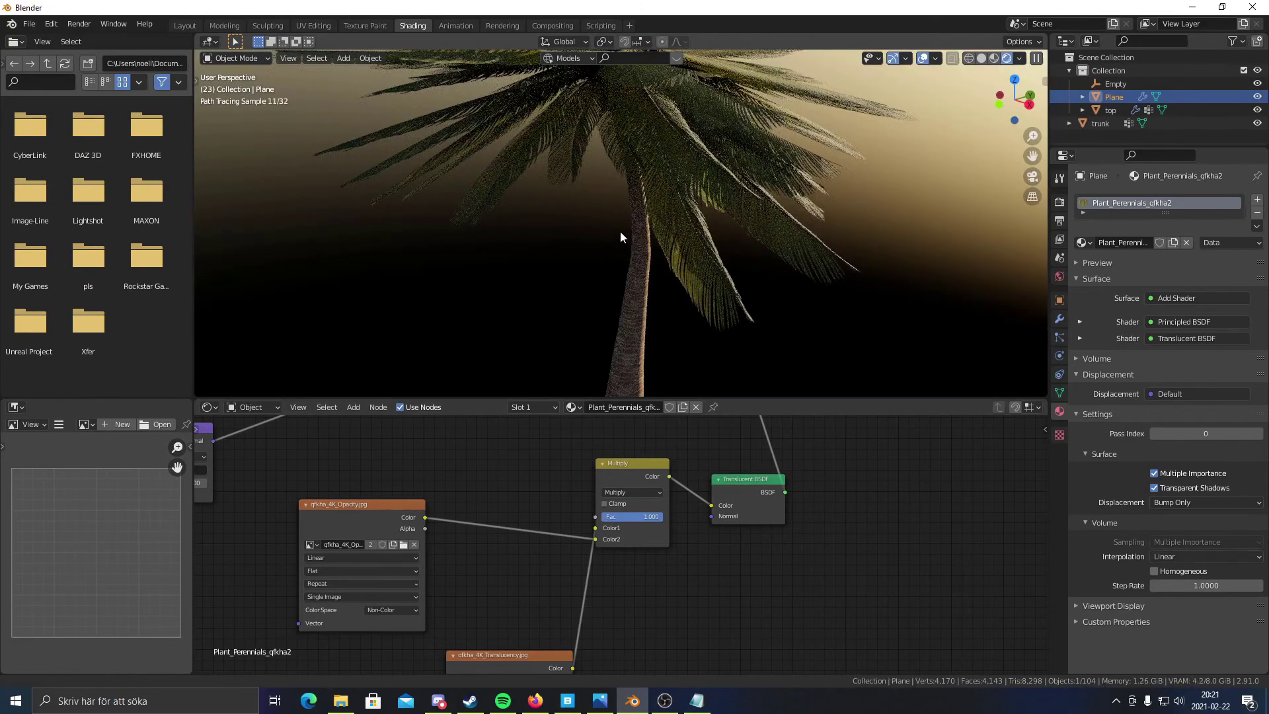
scroll(532, 280, up, 2)
shift+middle_drag(620, 231, 535, 280)
scroll(634, 549, up, 1)
- Try a Multiply factor of 0.000 and look at the leaves' edges in the rendered crown
drag(633, 506, 593, 509)
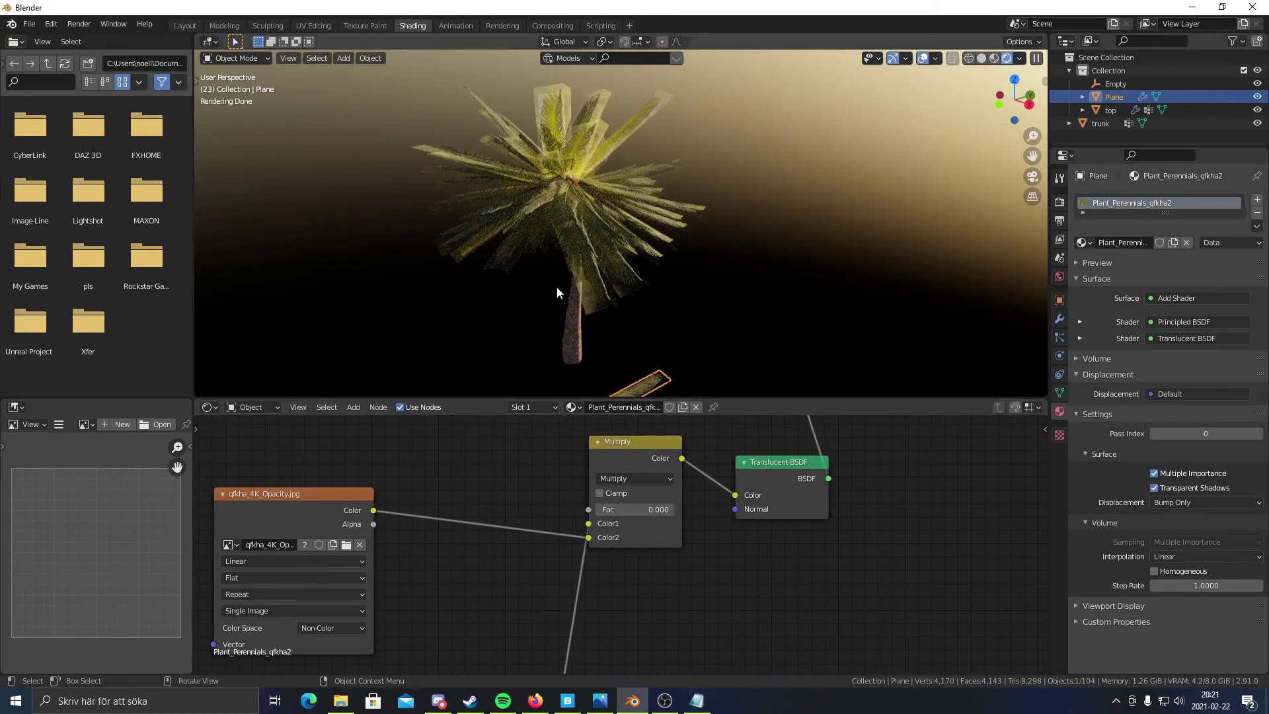
scroll(573, 211, up, 3)
middle_drag(573, 212, 610, 214)
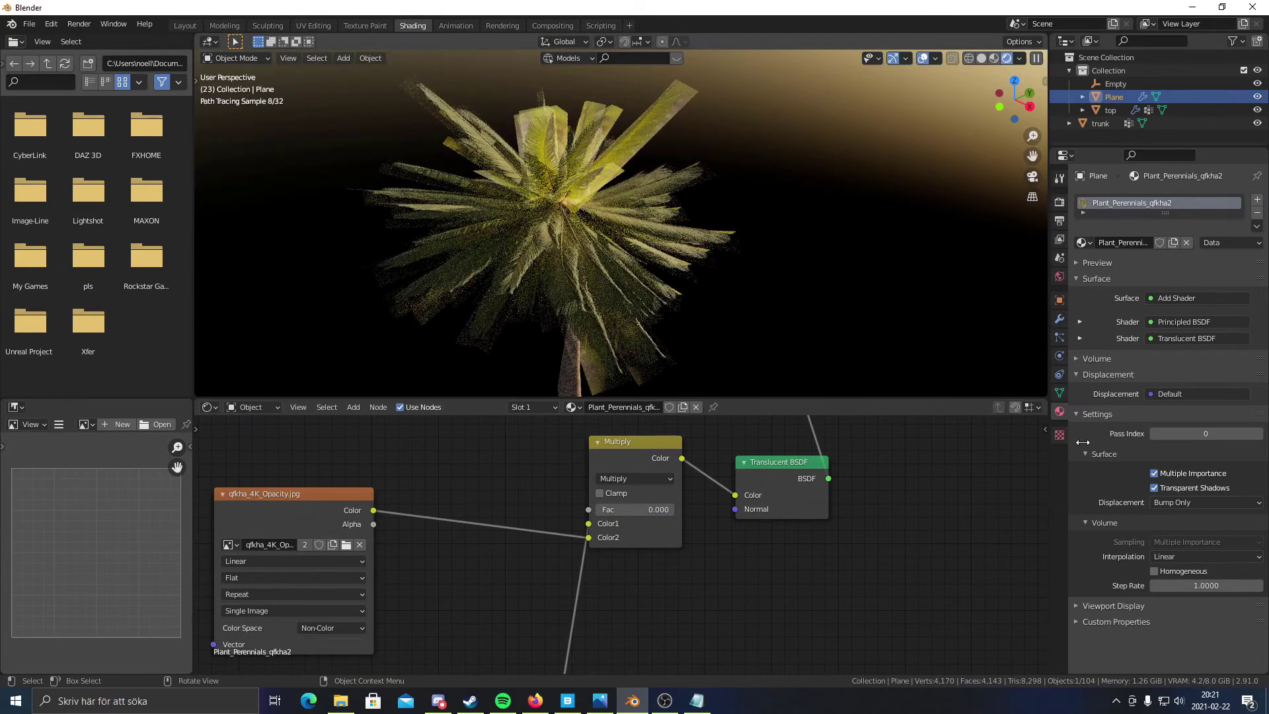
- Set the Multiply factor back to 1.000 and view the leaves against the sun
scroll(621, 226, down, 3)
middle_drag(621, 228, 556, 239)
click(640, 248)
middle_drag(639, 247, 592, 247)
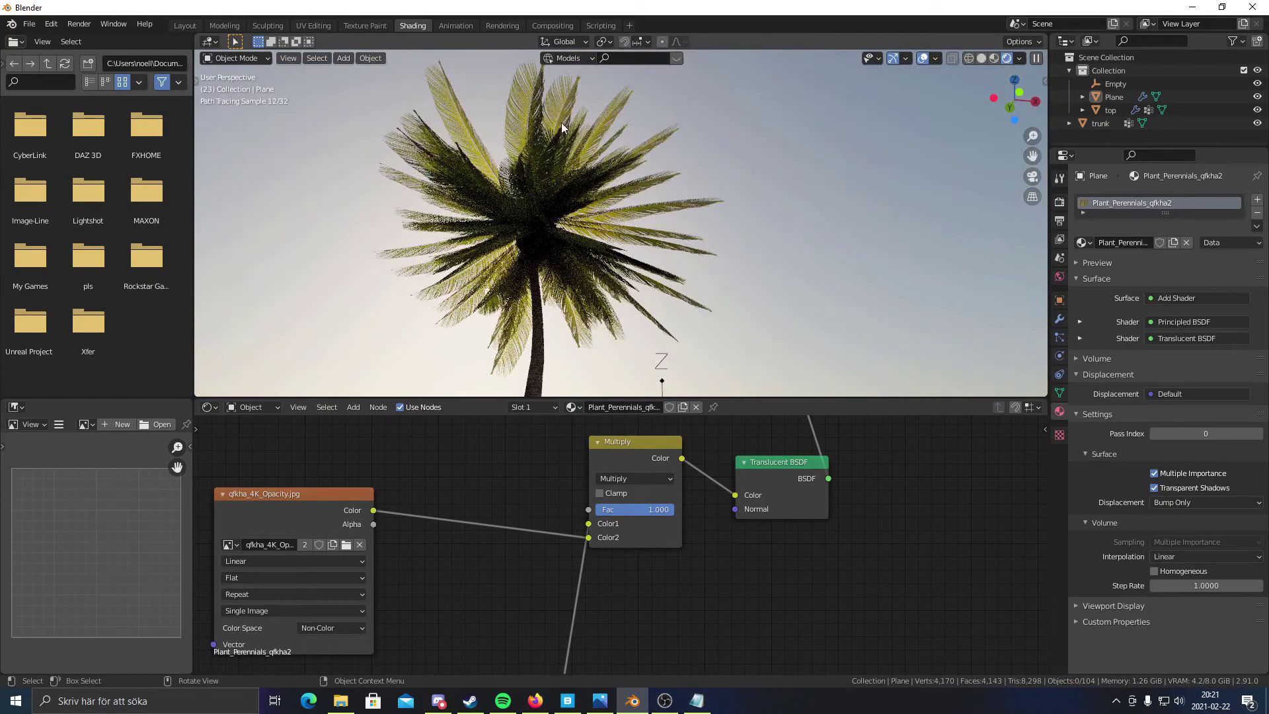
middle_drag(551, 146, 517, 172)
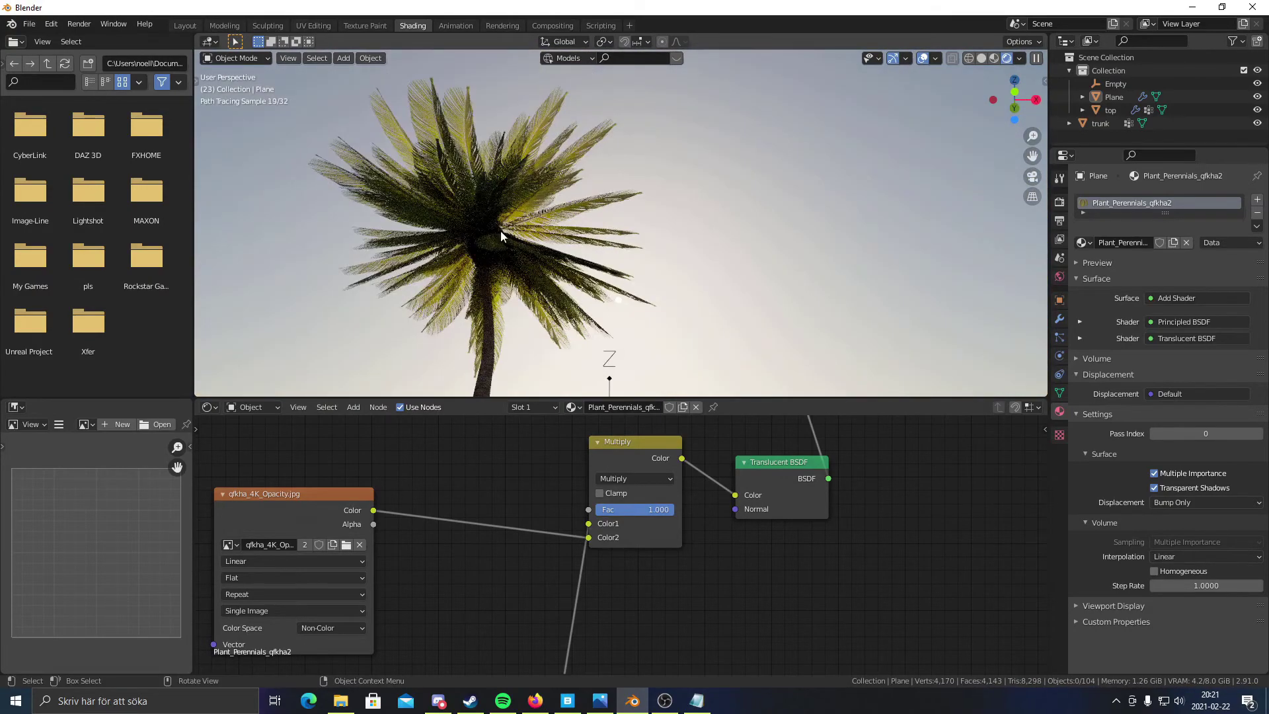
mouse_move(544, 267)
middle_down()
mouse_move(532, 259)
mouse_move(556, 184)
mouse_move(522, 178)
middle_up()
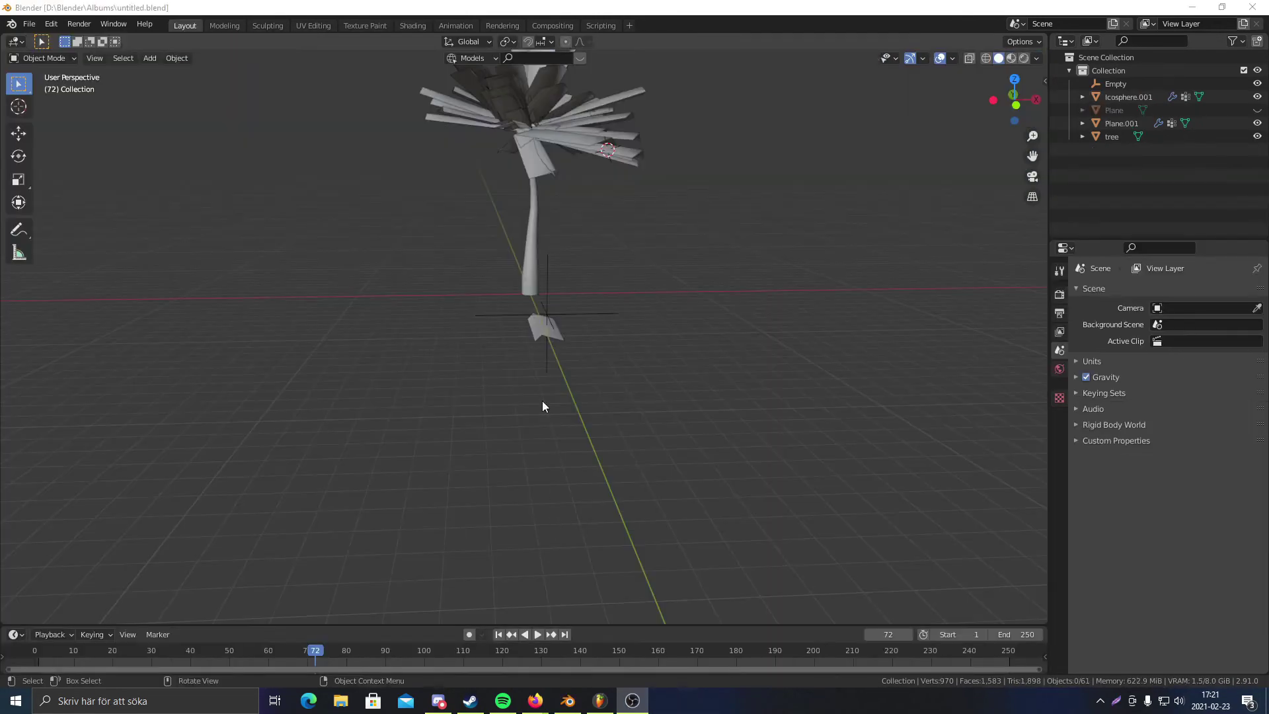
- Switch the untitled.blend palm scene to Rendered shading and examine the crown, trunk and separate leaf from several sides
mouse_move(544, 405)
middle_down()
mouse_move(439, 363)
mouse_move(456, 419)
mouse_move(488, 421)
middle_up()
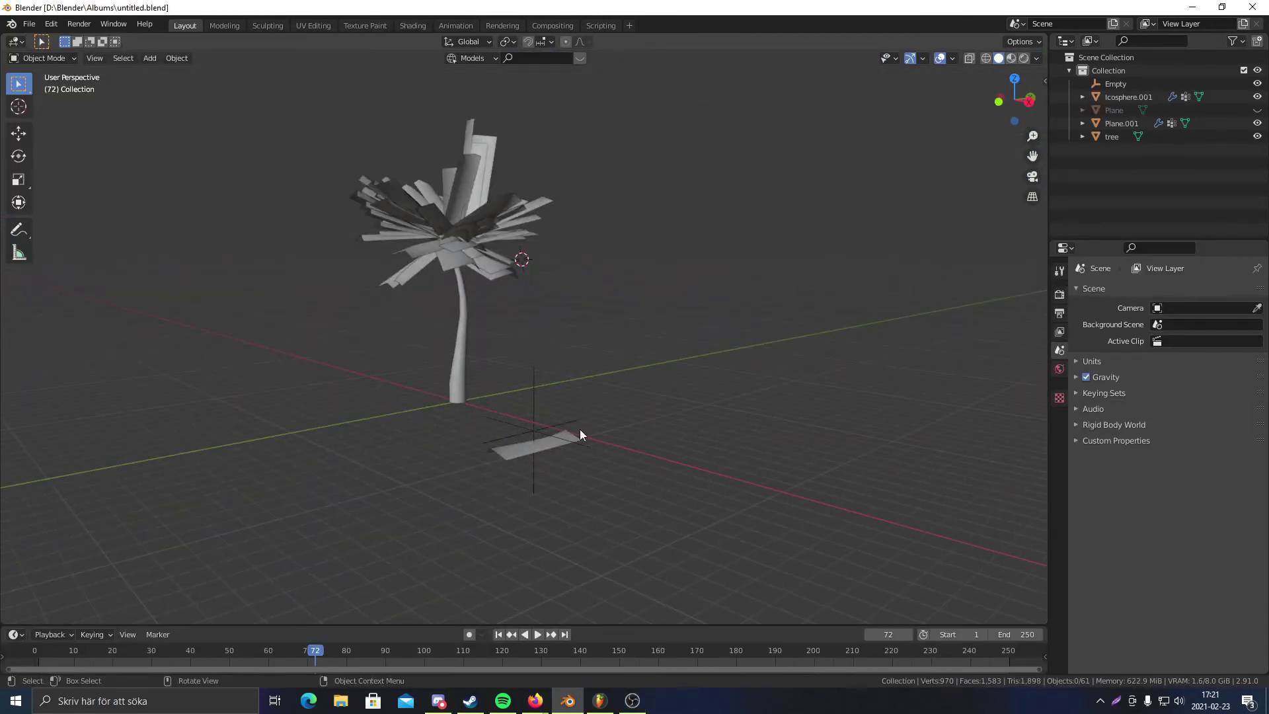
middle_drag(579, 433, 454, 315)
scroll(456, 318, down, 1)
scroll(530, 402, up, 4)
shift+middle_drag(521, 488, 555, 441)
click(1023, 58)
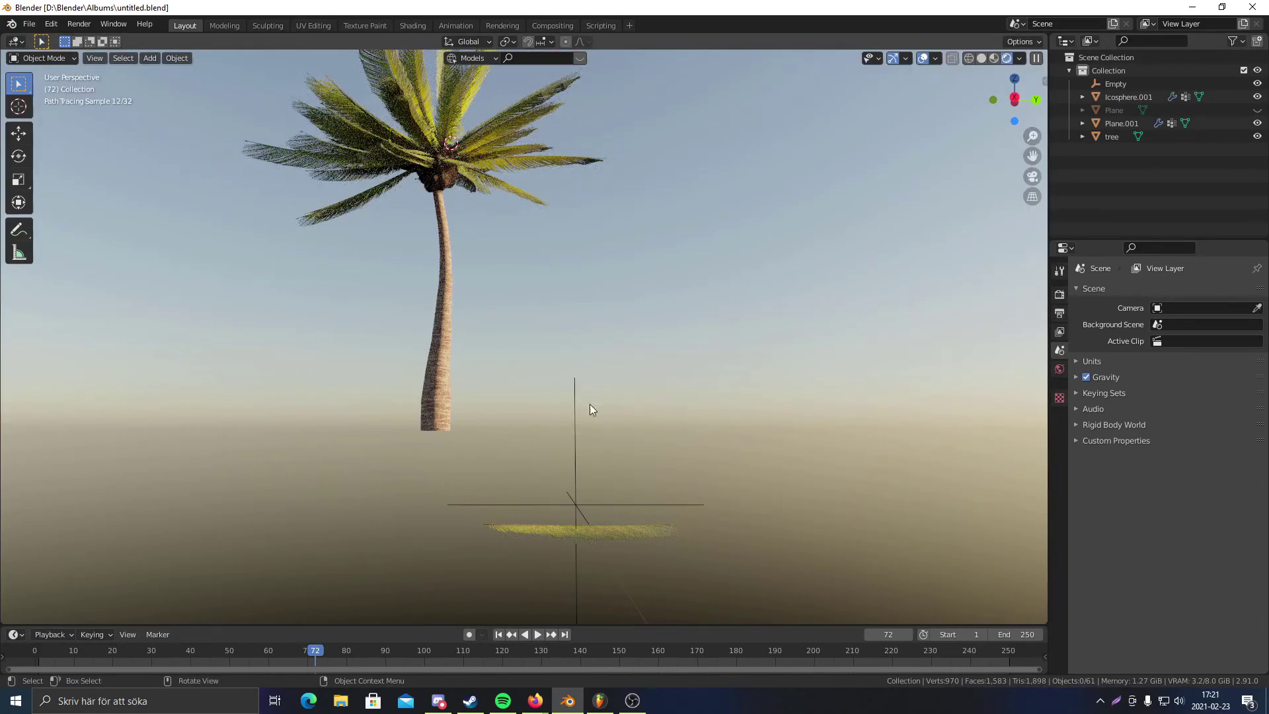
middle_drag(590, 404, 483, 365)
scroll(475, 364, up, 4)
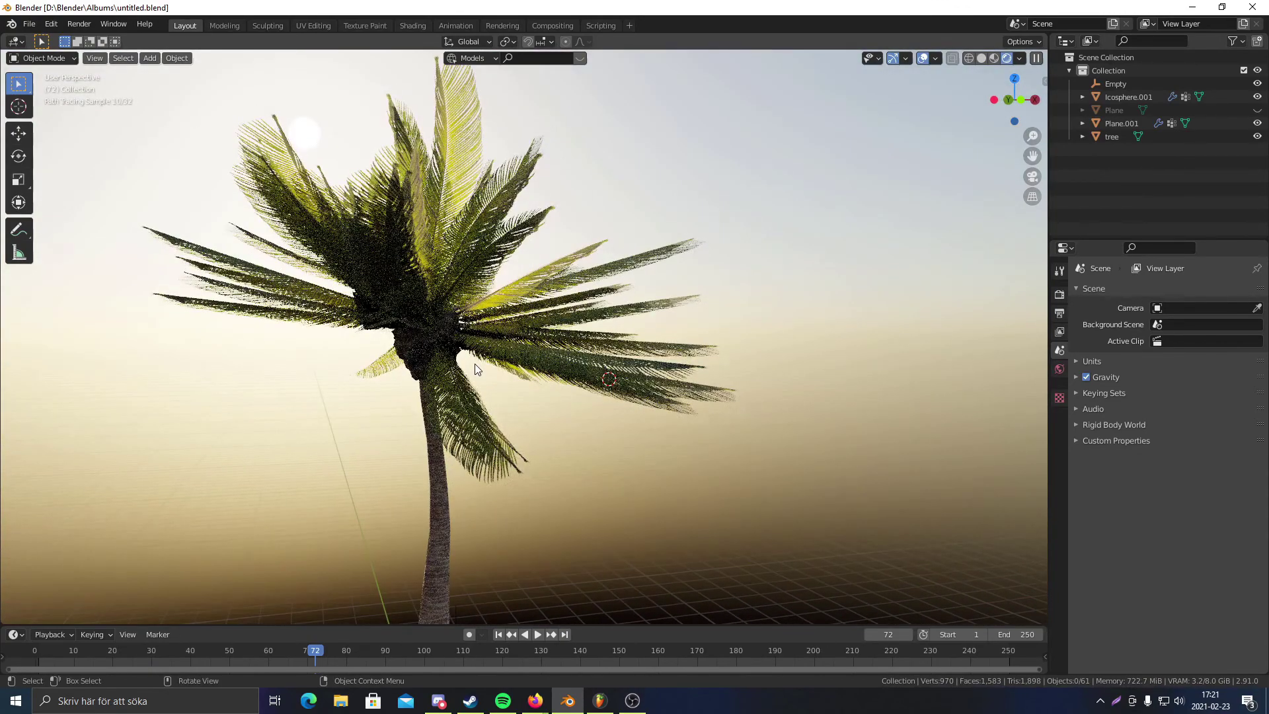
middle_drag(452, 385, 285, 395)
shift+middle_drag(482, 519, 509, 378)
scroll(510, 378, down, 3)
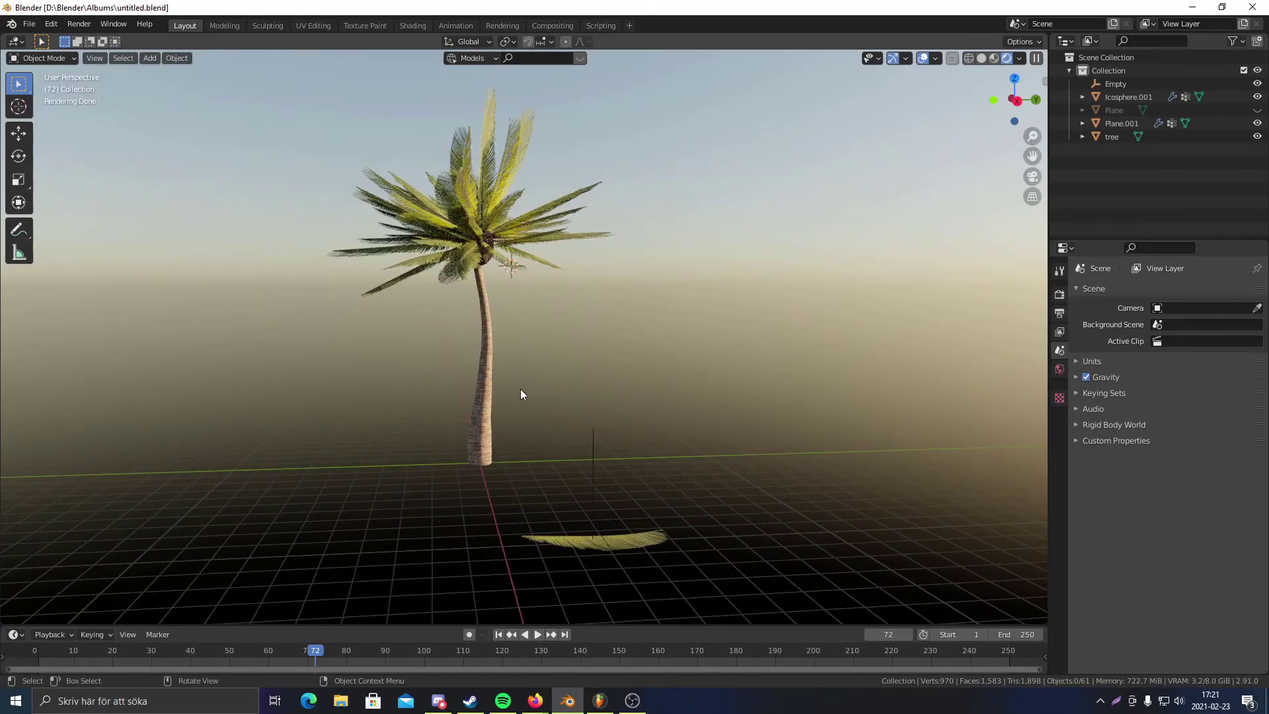
middle_drag(518, 392, 555, 391)
- Select the separate leaf plane and place the 3D cursor at its narrow stem end
scroll(602, 373, up, 1)
shift+middle_drag(594, 433, 518, 254)
scroll(518, 255, down, 3)
middle_drag(534, 368, 482, 398)
click(480, 384)
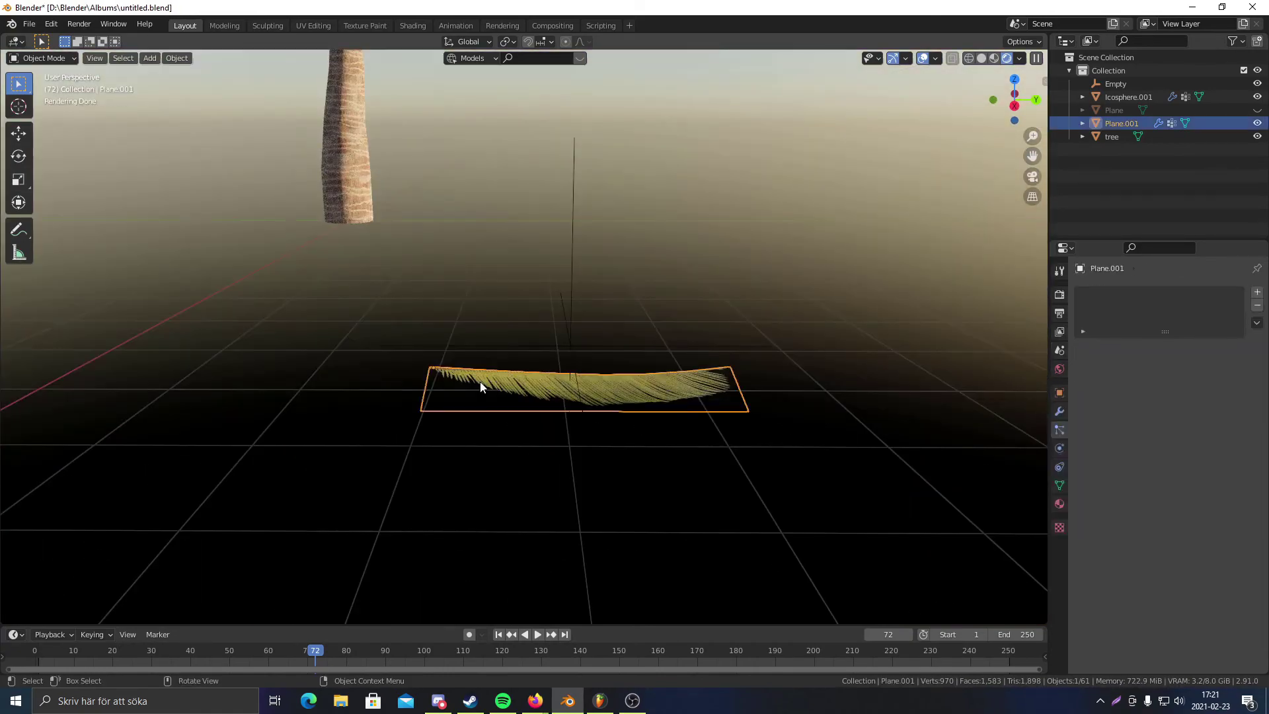
key(KP_Decimal)
scroll(546, 323, up, 2)
middle_drag(497, 307, 86, 118)
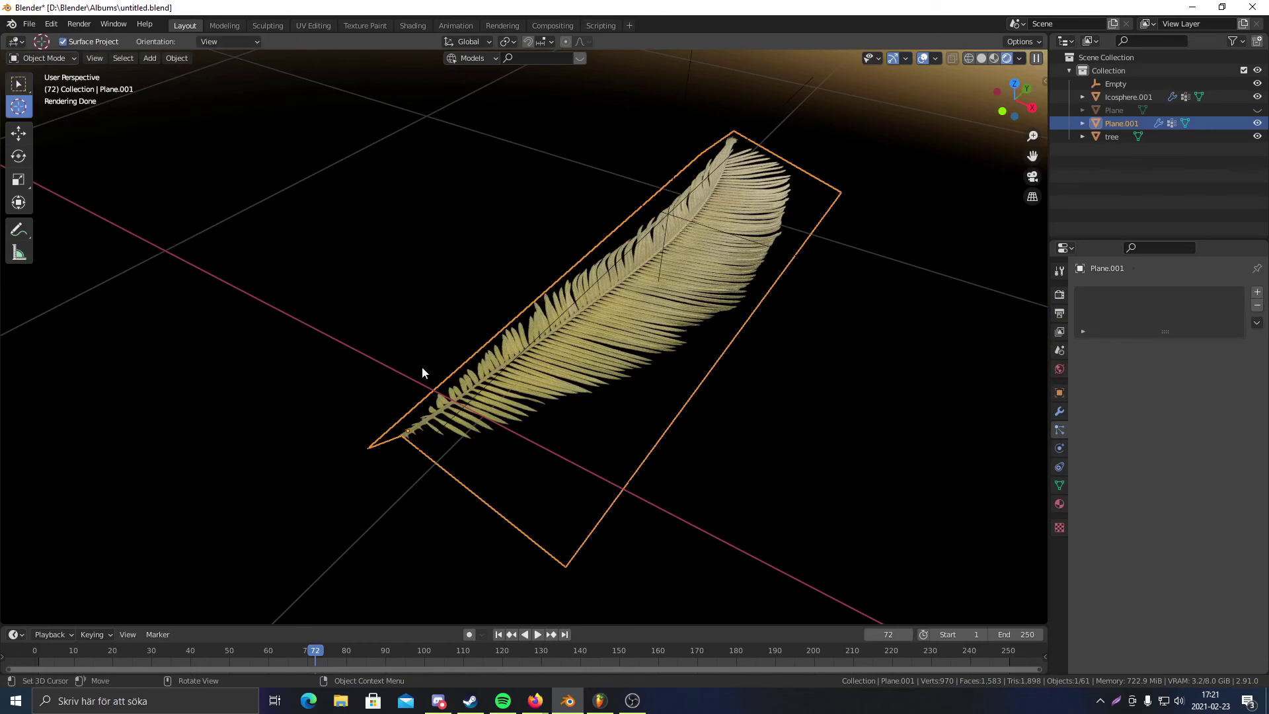
scroll(532, 415, up, 3)
middle_drag(415, 322, 476, 317)
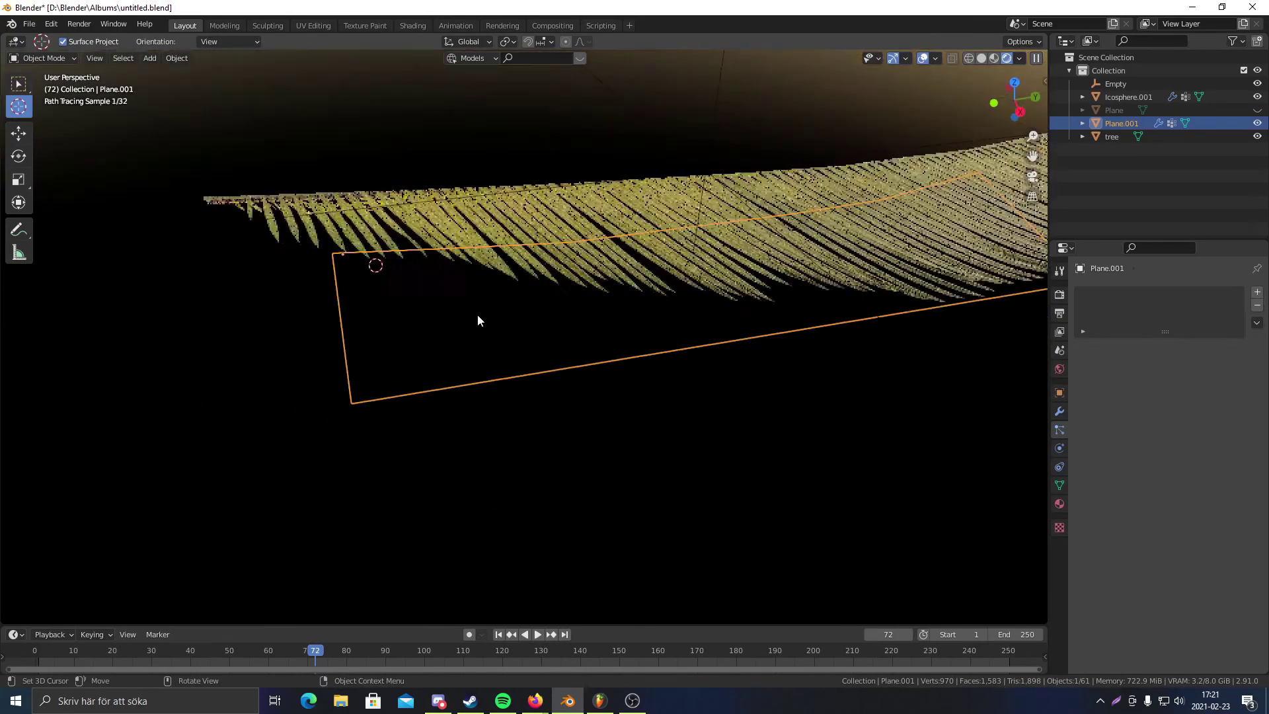
- Add an armature at the 3D cursor on the leaf
key(shift+a)
click(446, 281)
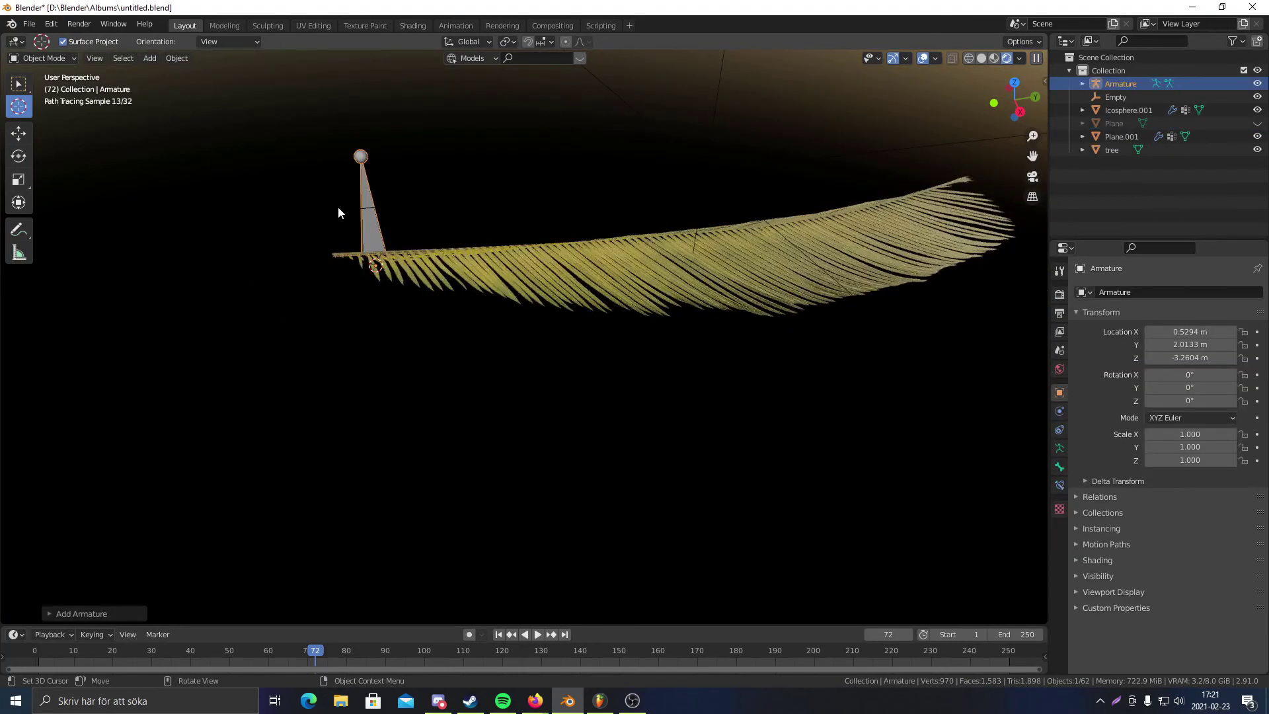
middle_drag(399, 238, 370, 221)
- In Edit Mode, lay the bone down along the leaf by moving its tip lengthwise and lowering it along global Z
scroll(276, 191, down, 3)
click(33, 90)
scroll(502, 246, up, 4)
scroll(528, 264, down, 3)
middle_drag(562, 274, 577, 302)
key(g)
key(x)
key(z)
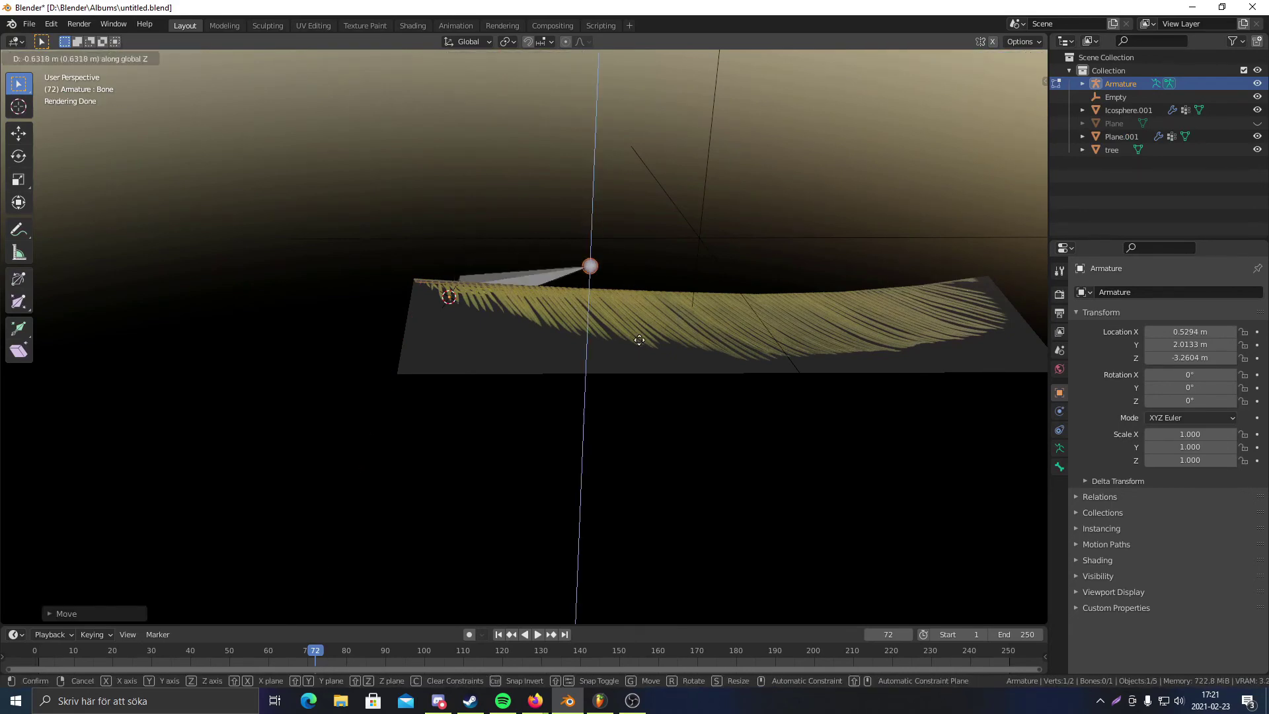
click(648, 366)
- Move the bone's tip sideways along global X toward the leaf's midrib
middle_drag(650, 366, 548, 363)
key(g)
key(x)
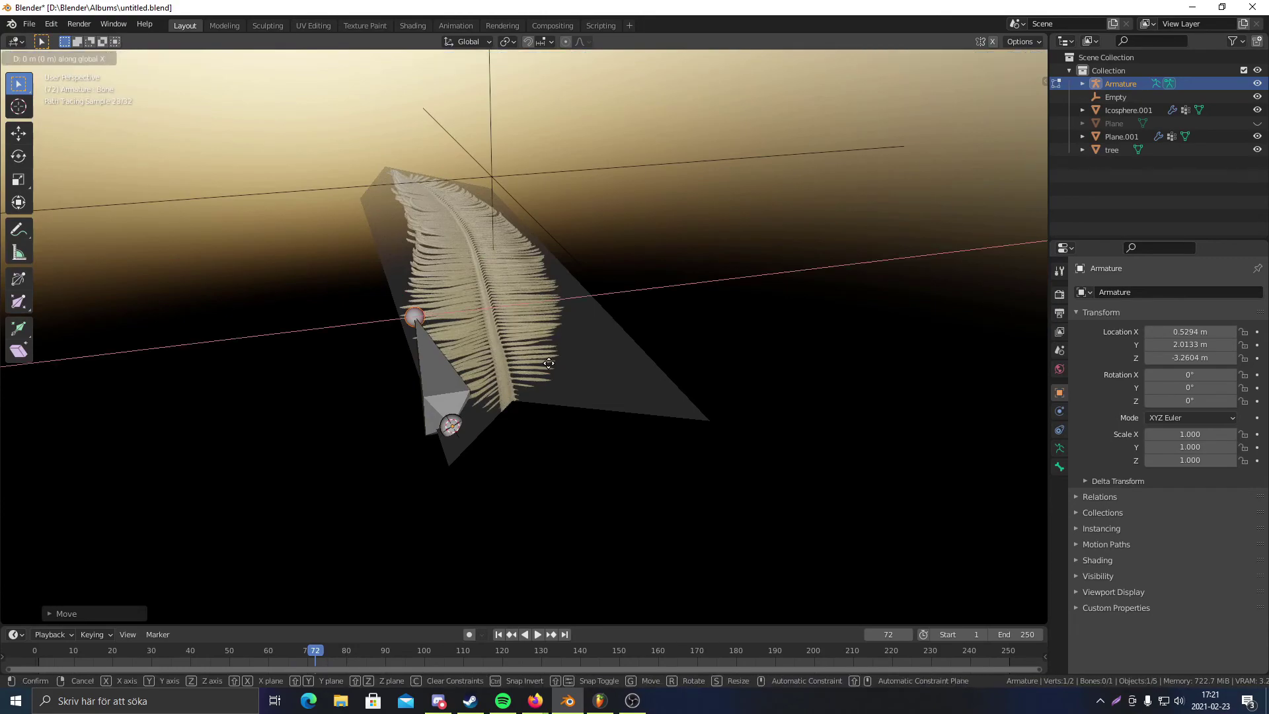
click(465, 418)
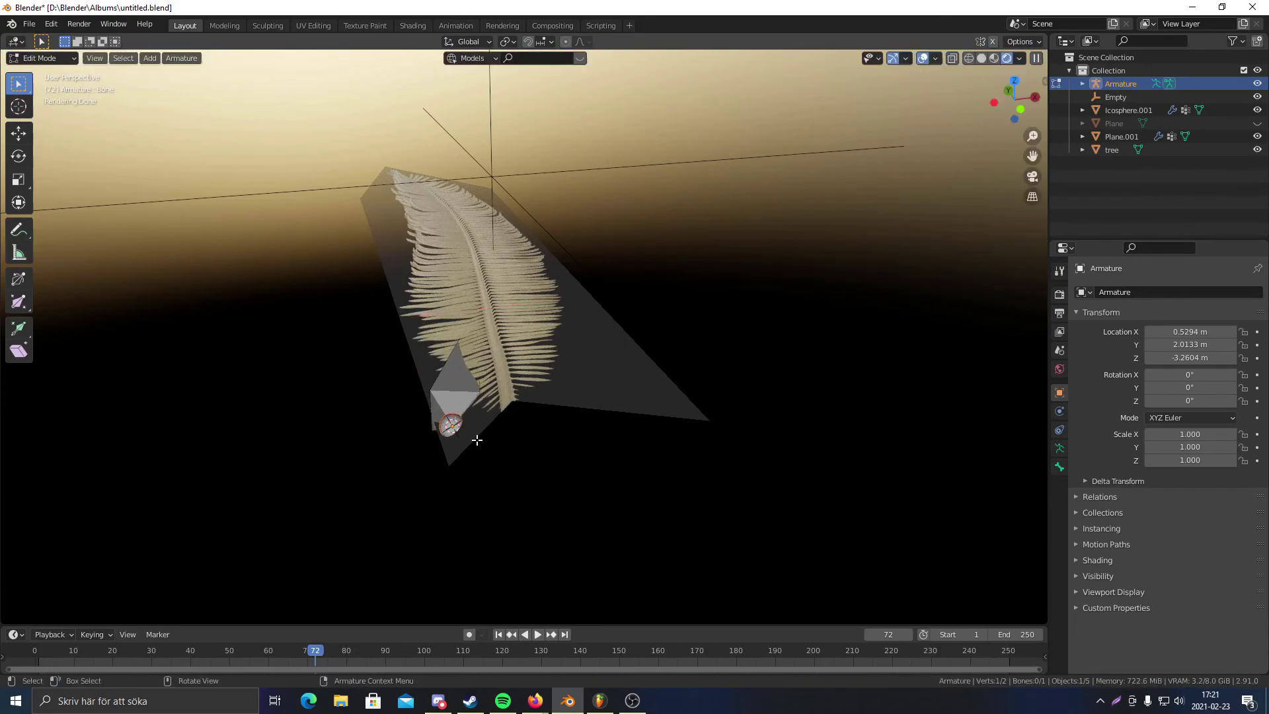
- In wireframe top view, move the armature, empty and leaf together away from the tree, placing the armature at Y 12.464 m
middle_drag(477, 440, 467, 442)
key(KP_7)
scroll(495, 433, down, 9)
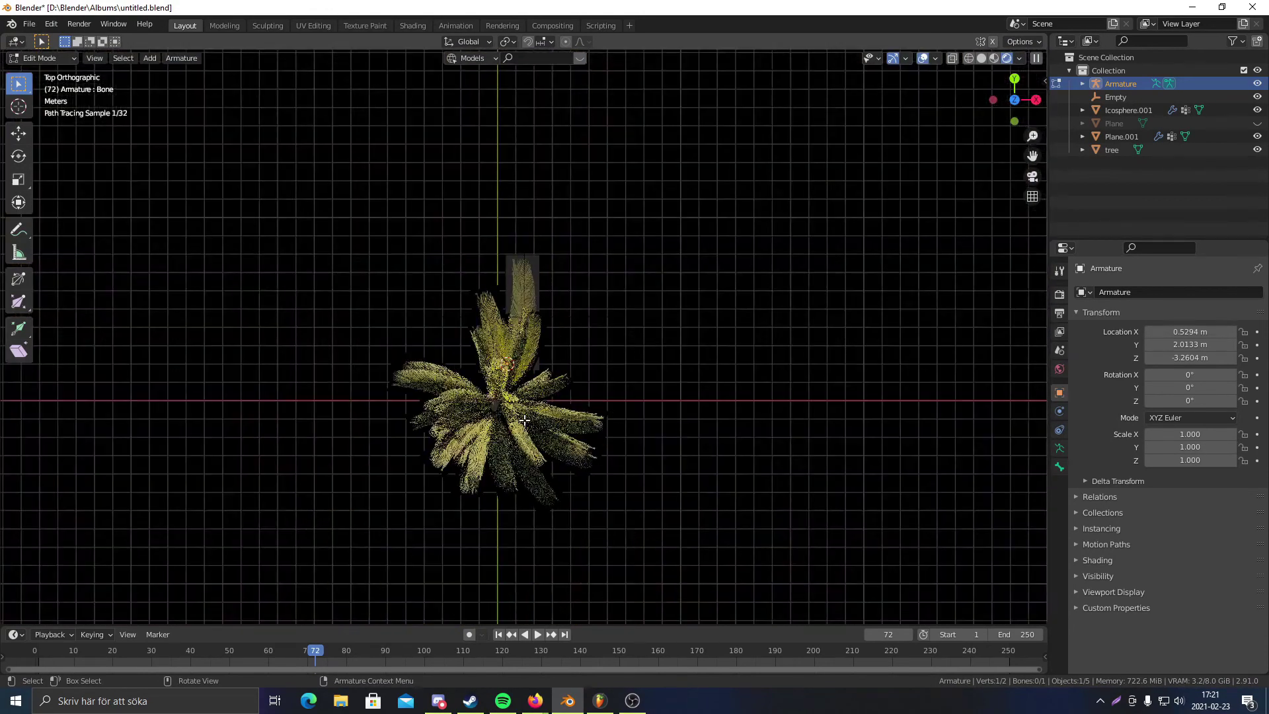
scroll(289, 117, up, 5)
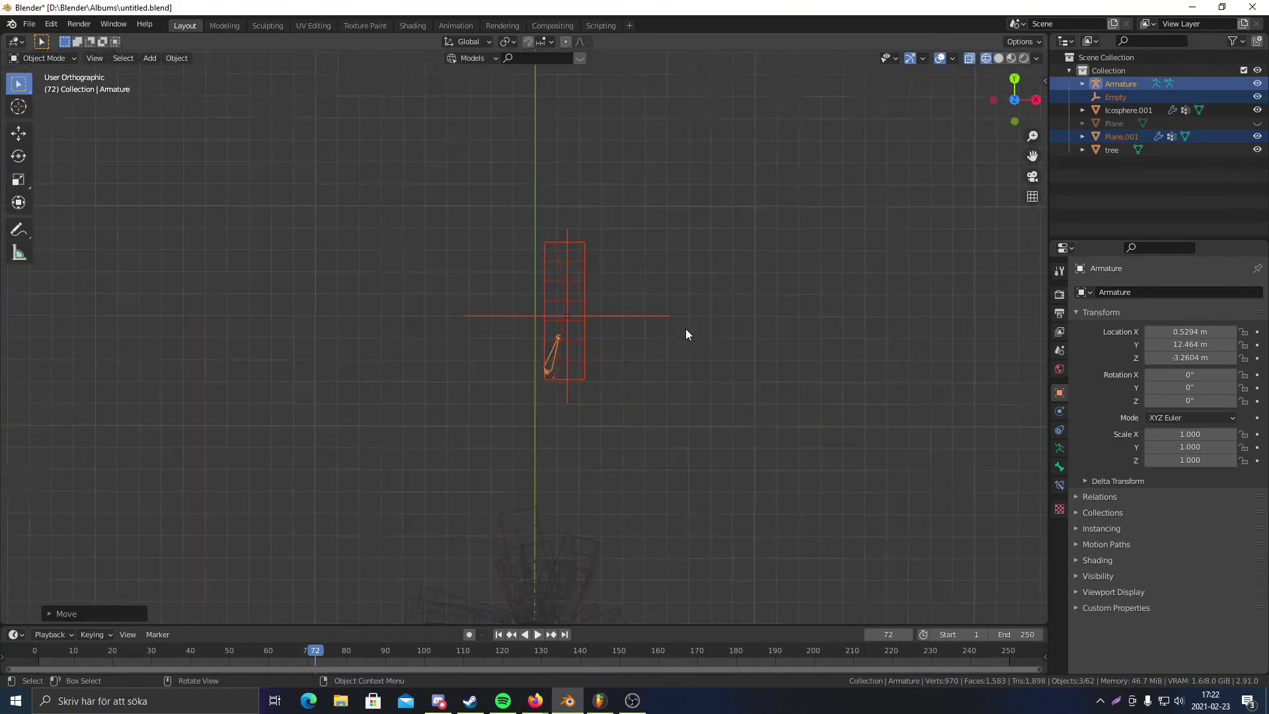
- Select only the armature and enter Edit Mode to work on its bone from the top
scroll(671, 410, up, 4)
click(573, 403)
shift+middle_drag(588, 379, 383, 303)
scroll(343, 275, up, 4)
shift+middle_drag(250, 236, 415, 351)
shift+middle_drag(455, 214, 454, 256)
shift+middle_drag(398, 436, 489, 258)
click(43, 58)
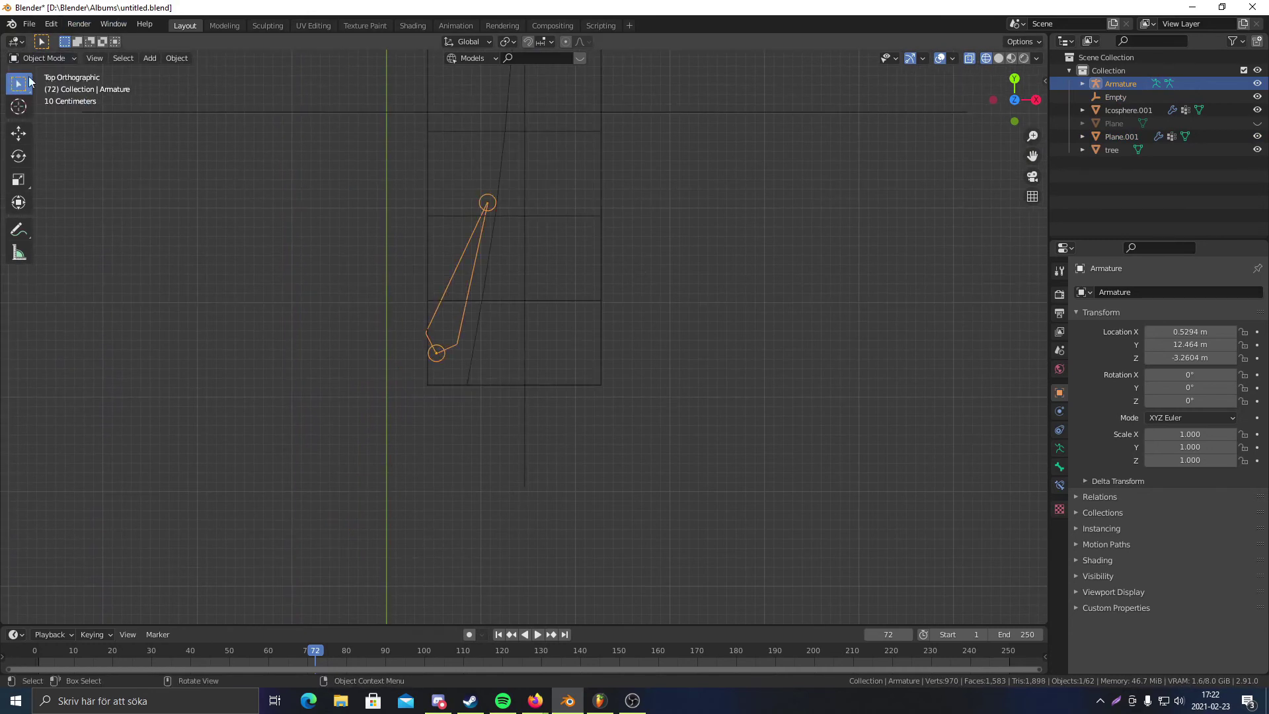
click(42, 87)
- Reposition the bone's base at the leaf's stem end and its tip further up on the leaf's midrib
scroll(595, 331, up, 5)
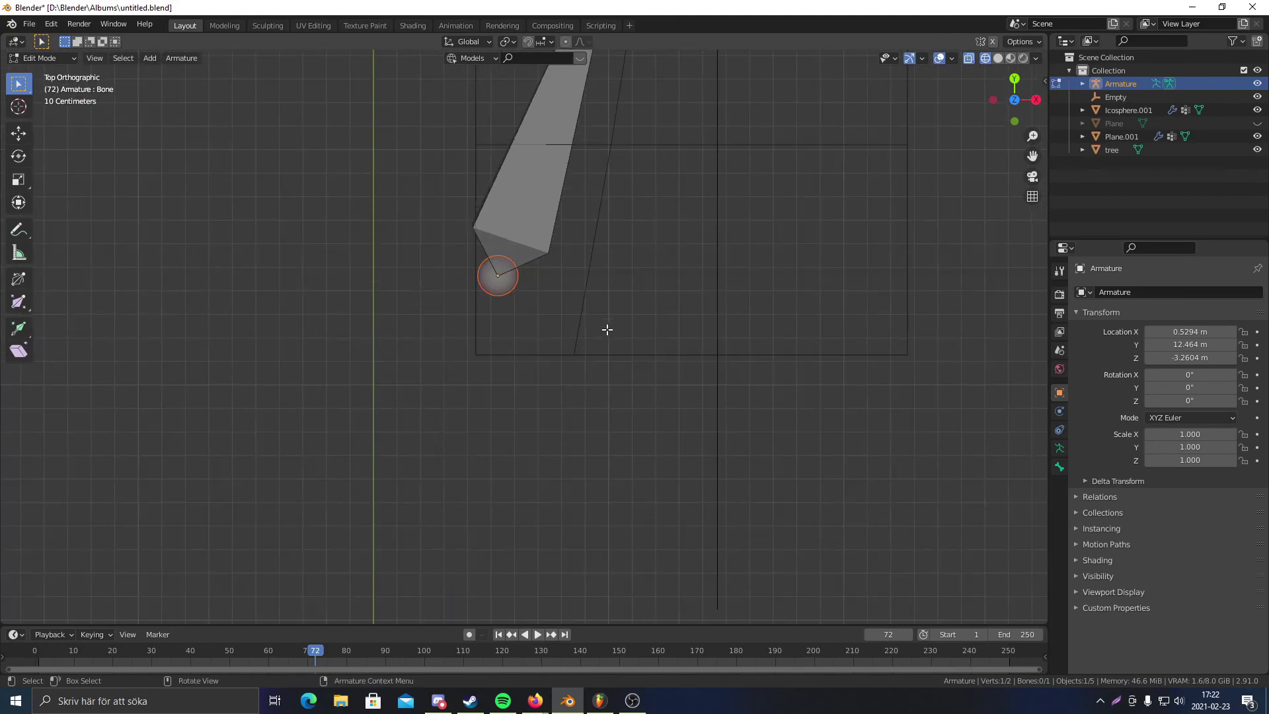
middle_drag(563, 357, 522, 393)
key(KP_7)
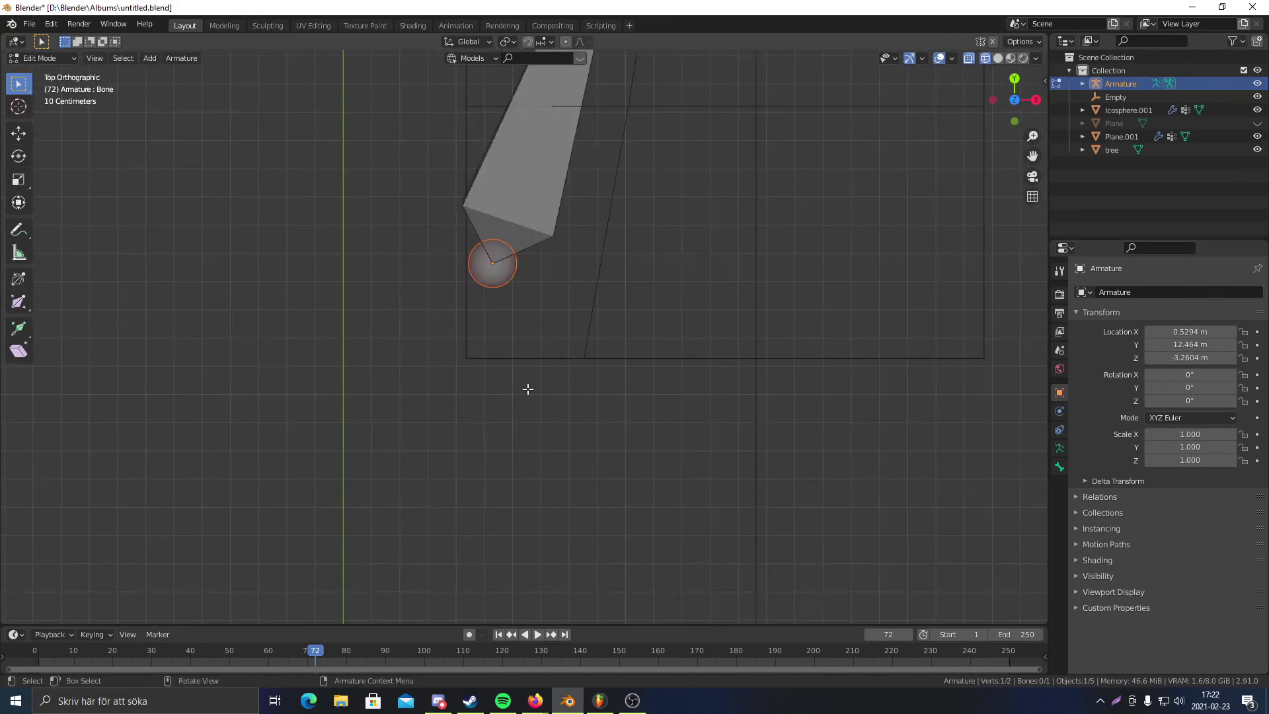
key(g)
click(622, 443)
shift+middle_drag(616, 98, 519, 329)
scroll(519, 328, down, 4)
click(513, 286)
key(g)
click(565, 386)
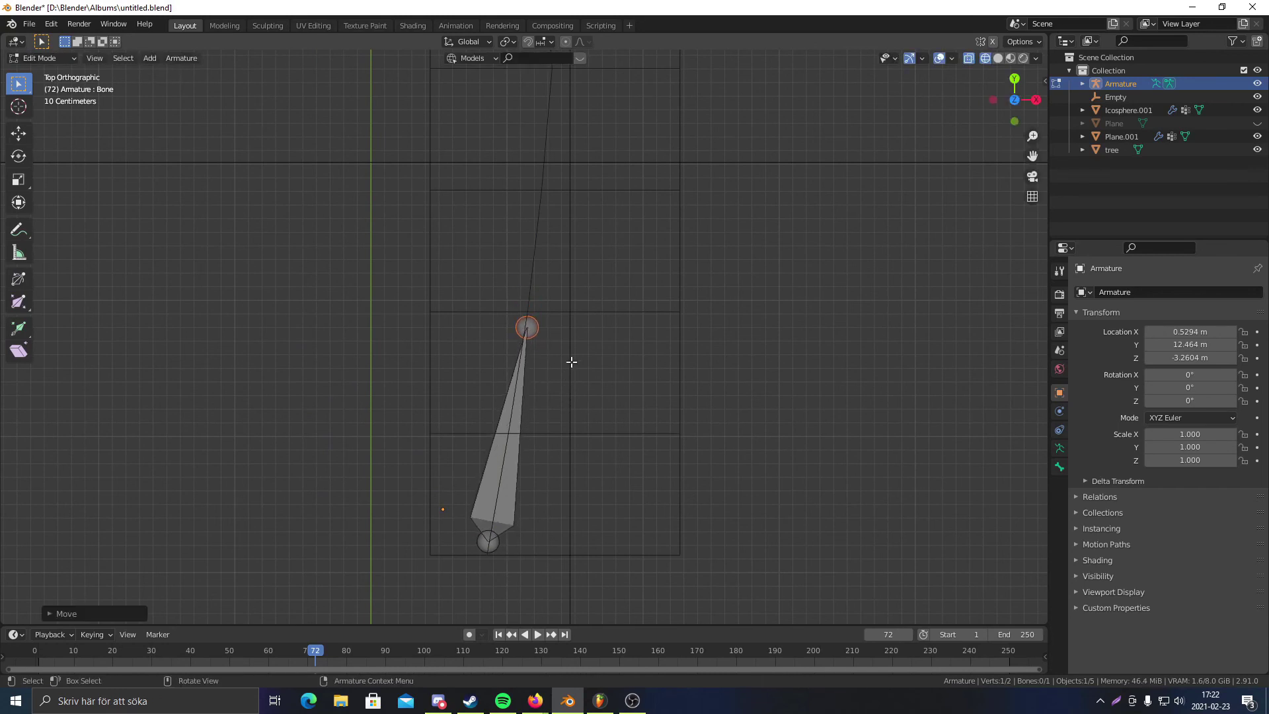
- Extrude three more bones from the tip, following the leaf's midrib toward its far end
shift+middle_drag(578, 315, 537, 458)
key(e)
click(553, 288)
shift+middle_drag(552, 244, 538, 424)
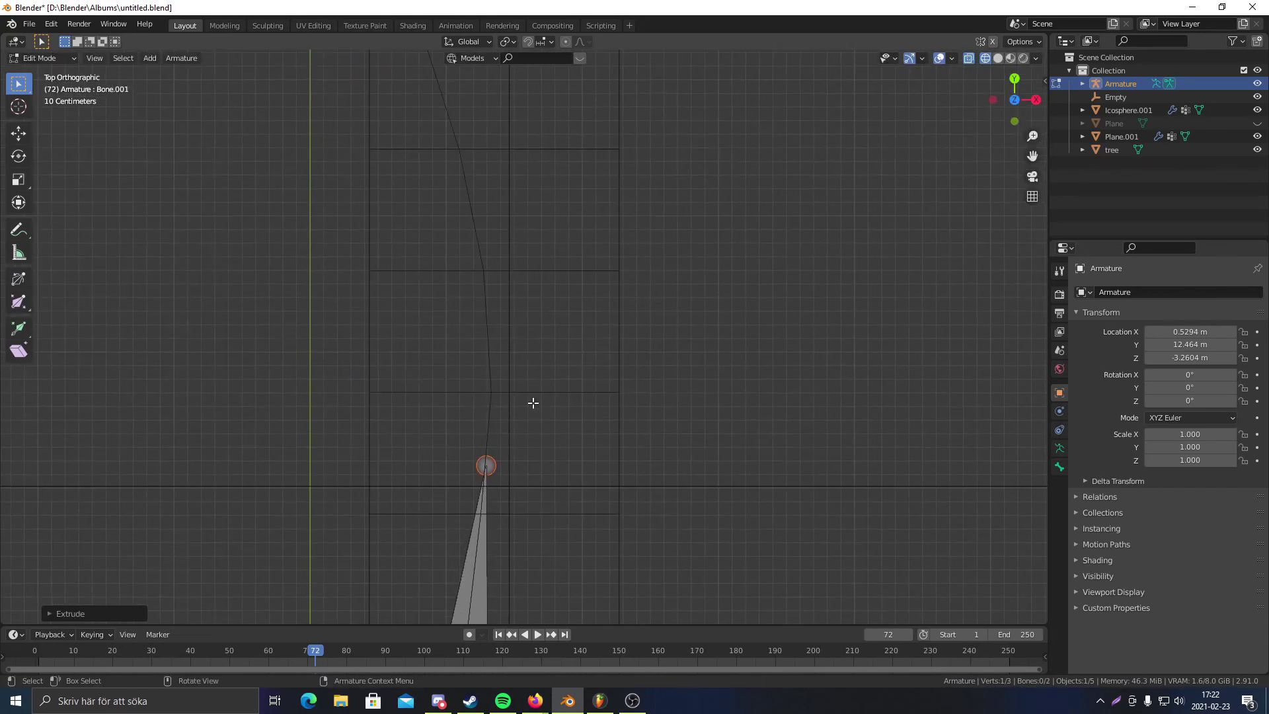
key(e)
click(537, 221)
shift+middle_drag(515, 202, 535, 386)
key(e)
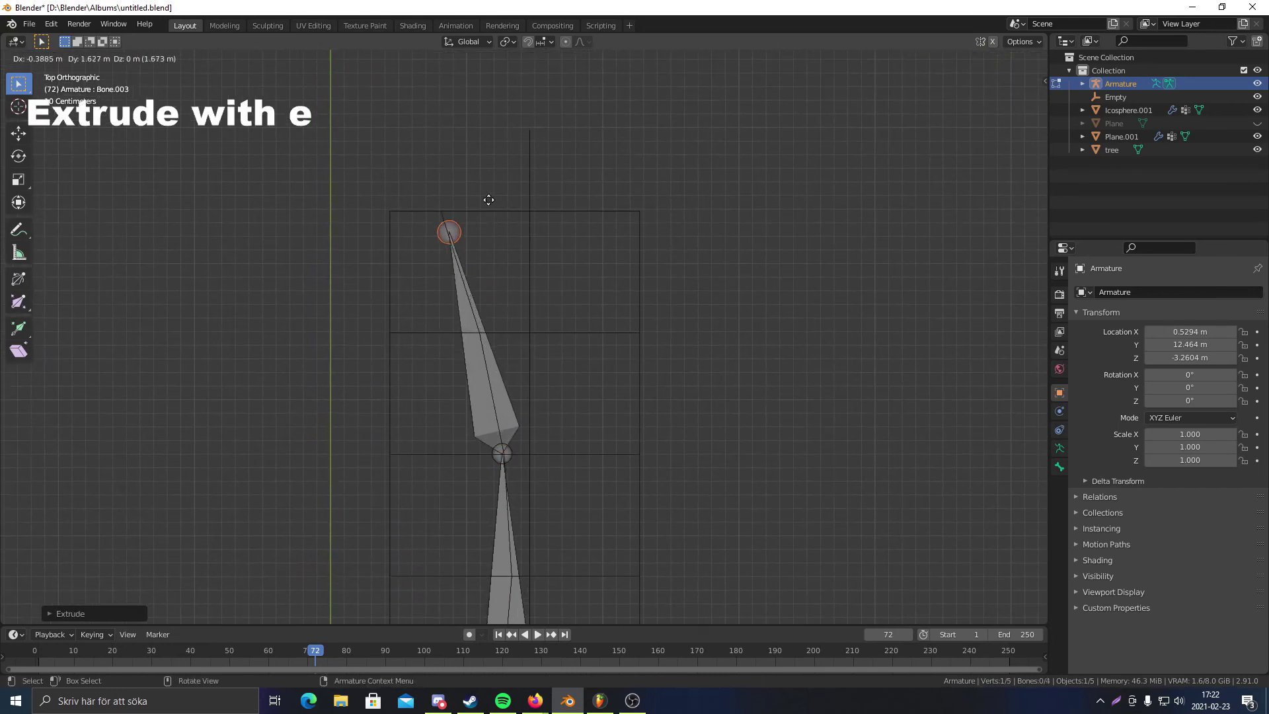
click(487, 188)
- Raise all four bones about 0.27 m along global Z and return to Object Mode
middle_drag(487, 181, 487, 388)
key(a)
key(g)
key(z)
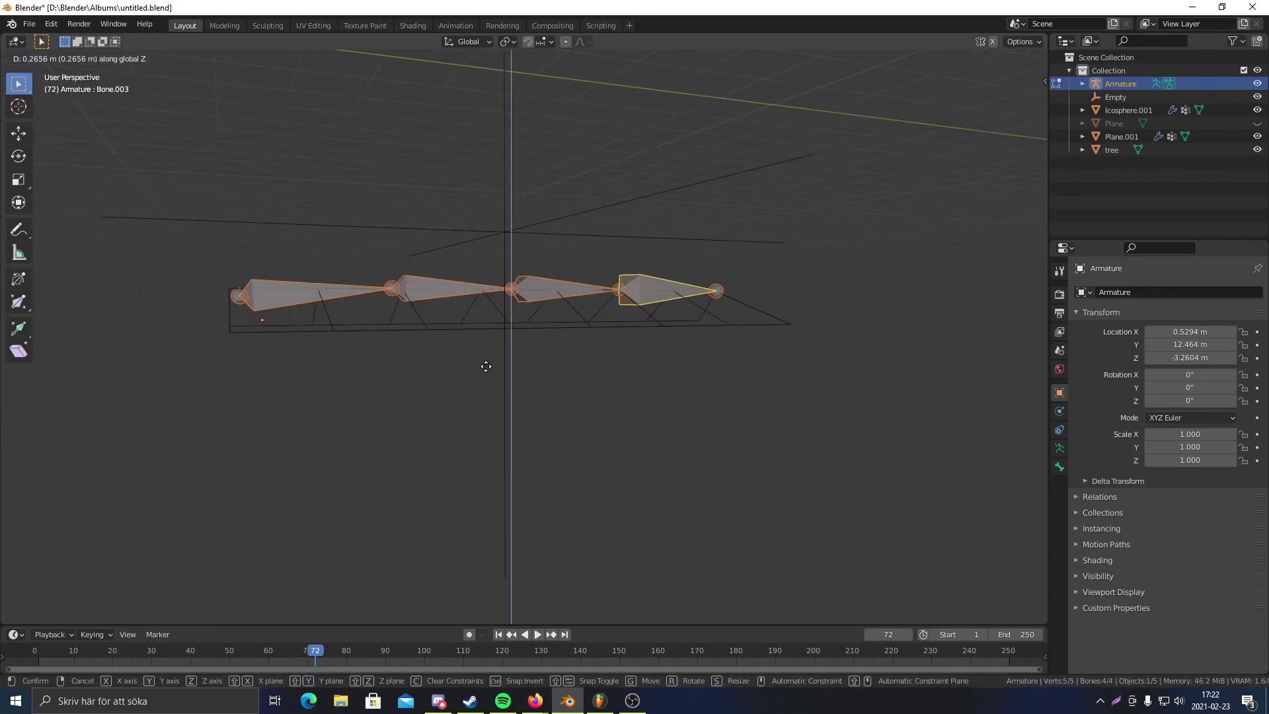
click(486, 365)
mouse_move(513, 312)
middle_down()
mouse_move(575, 345)
mouse_move(516, 330)
middle_up()
click(39, 58)
click(39, 73)
- In Solid shading, parent the leaf plane to the armature using Armature Deform With Automatic Weights
middle_drag(729, 313, 407, 382)
click(997, 58)
middle_drag(760, 324, 664, 327)
scroll(661, 325, up, 2)
click(512, 325)
shift+click(495, 287)
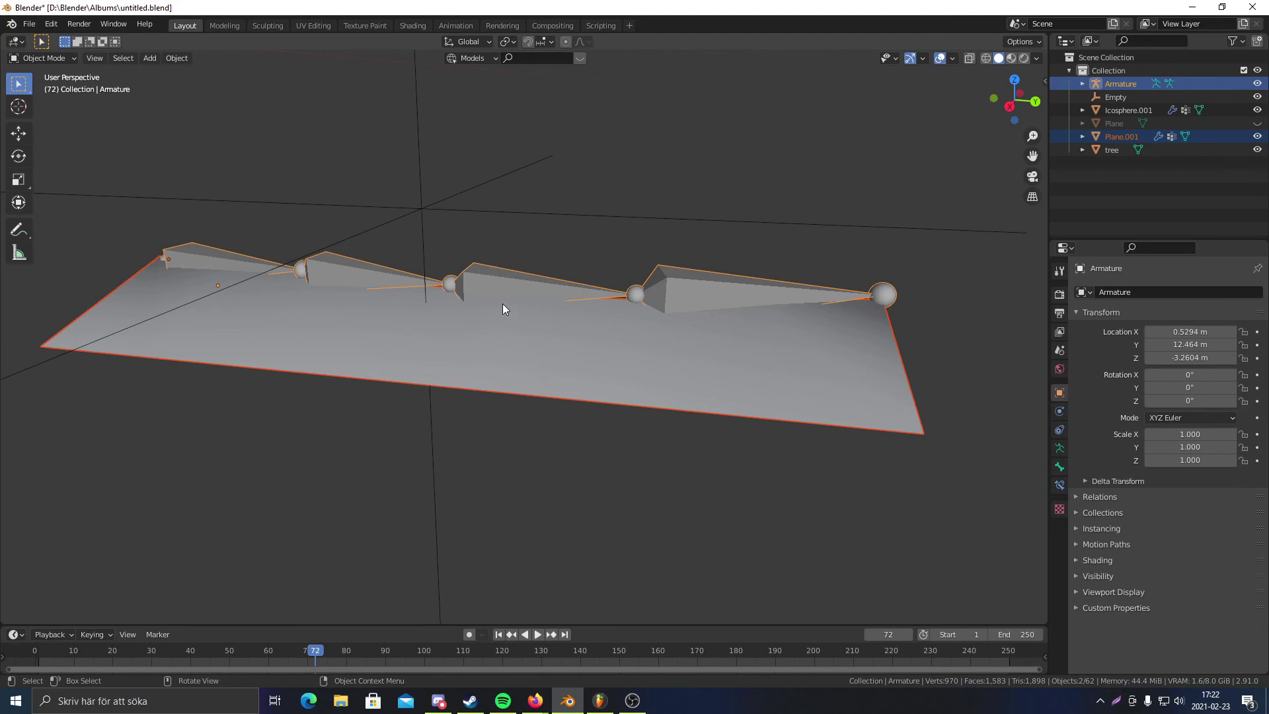
right_click(503, 283)
mouse_move(506, 276)
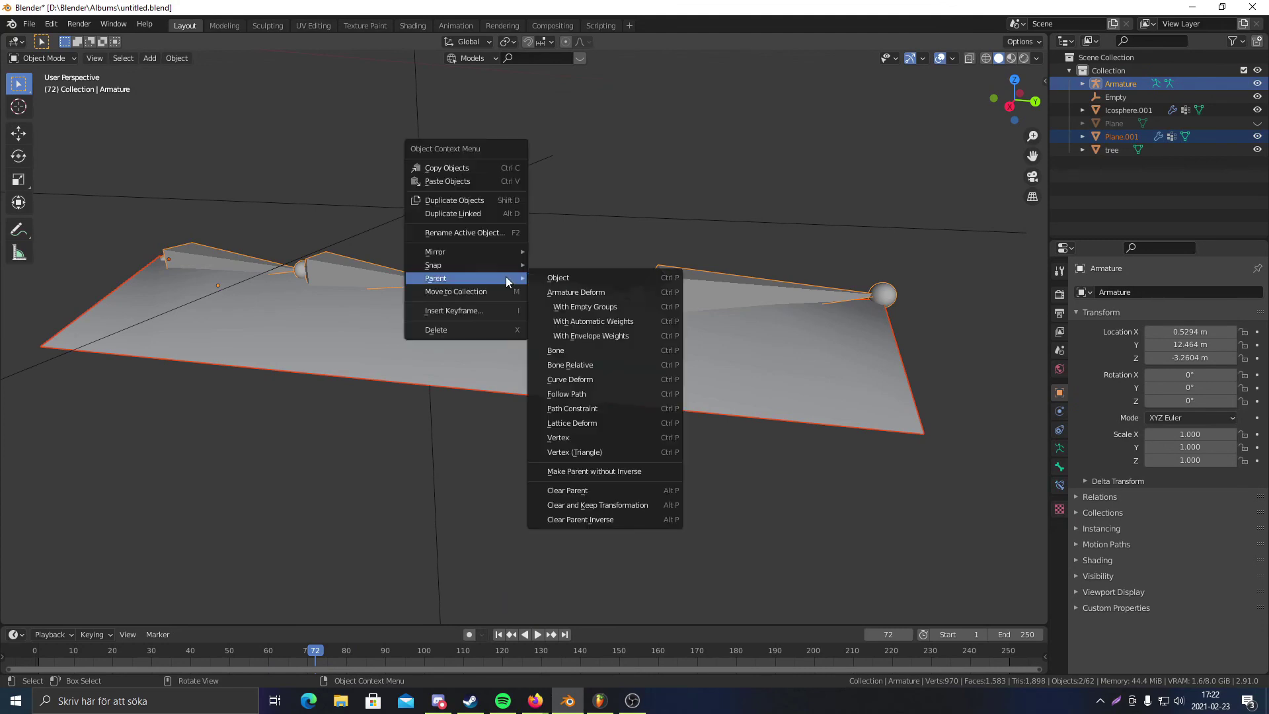
click(630, 323)
middle_drag(659, 218, 670, 346)
- Put the armature into Pose Mode and select the bone at the leaf's outer end
click(659, 361)
click(644, 348)
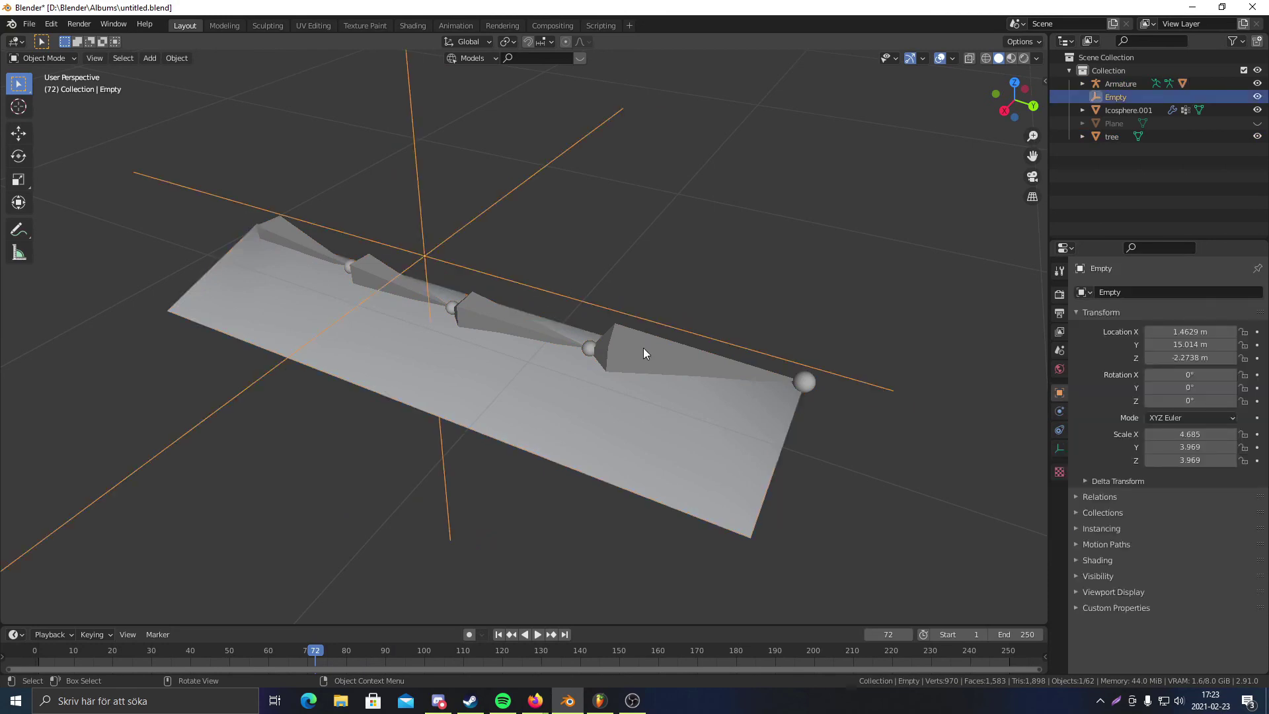
key(ctrl+Tab)
click(639, 347)
middle_drag(638, 346, 697, 271)
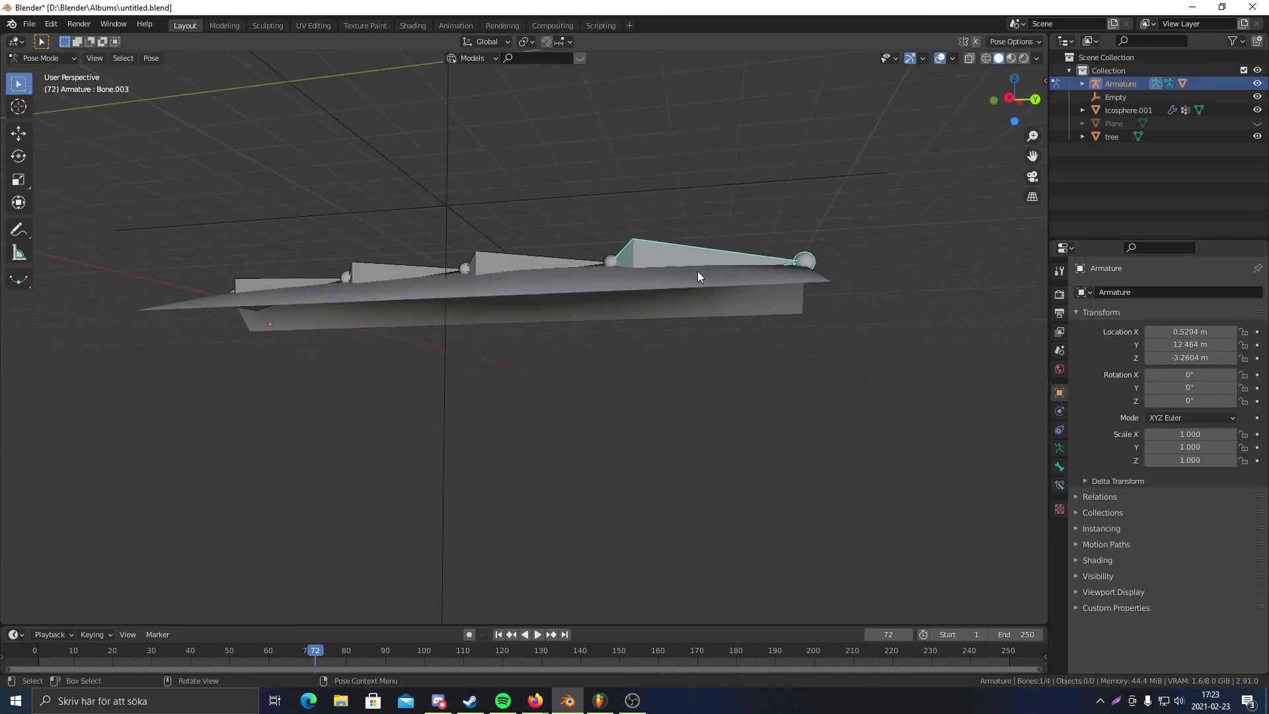
- Try rotating the leaf's end bone about the global X axis, and undo the rotation
key(r)
key(x)
click(690, 309)
key(ctrl+z)
- Rotate the armature's bones downward about the global X axis so the leaf arches toward its outer end
mouse_move(575, 262)
middle_down()
mouse_move(541, 285)
mouse_move(423, 293)
mouse_move(533, 267)
mouse_move(552, 221)
mouse_move(566, 246)
mouse_move(540, 296)
mouse_move(553, 265)
middle_up()
click(423, 293)
click(539, 295)
key(r)
click(568, 278)
key(r)
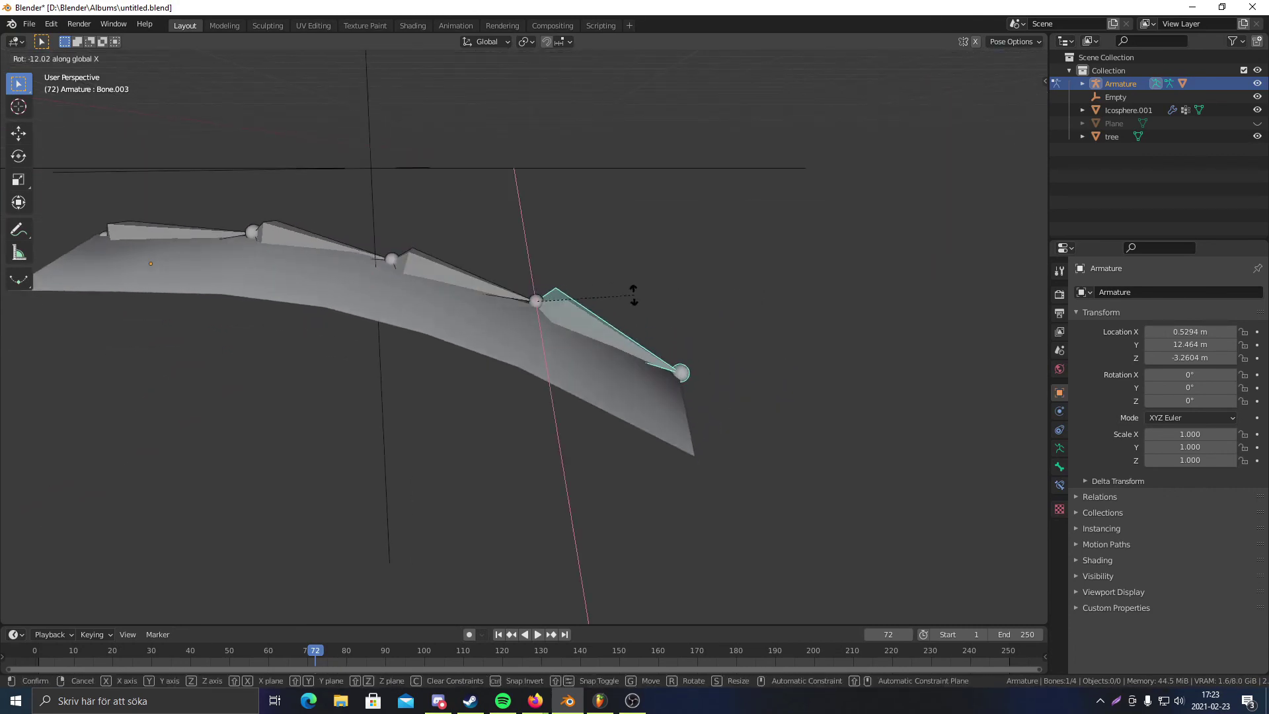
click(637, 320)
- Return to Object Mode and preview the palm with its arched leaves in Rendered shading
scroll(637, 320, down, 15)
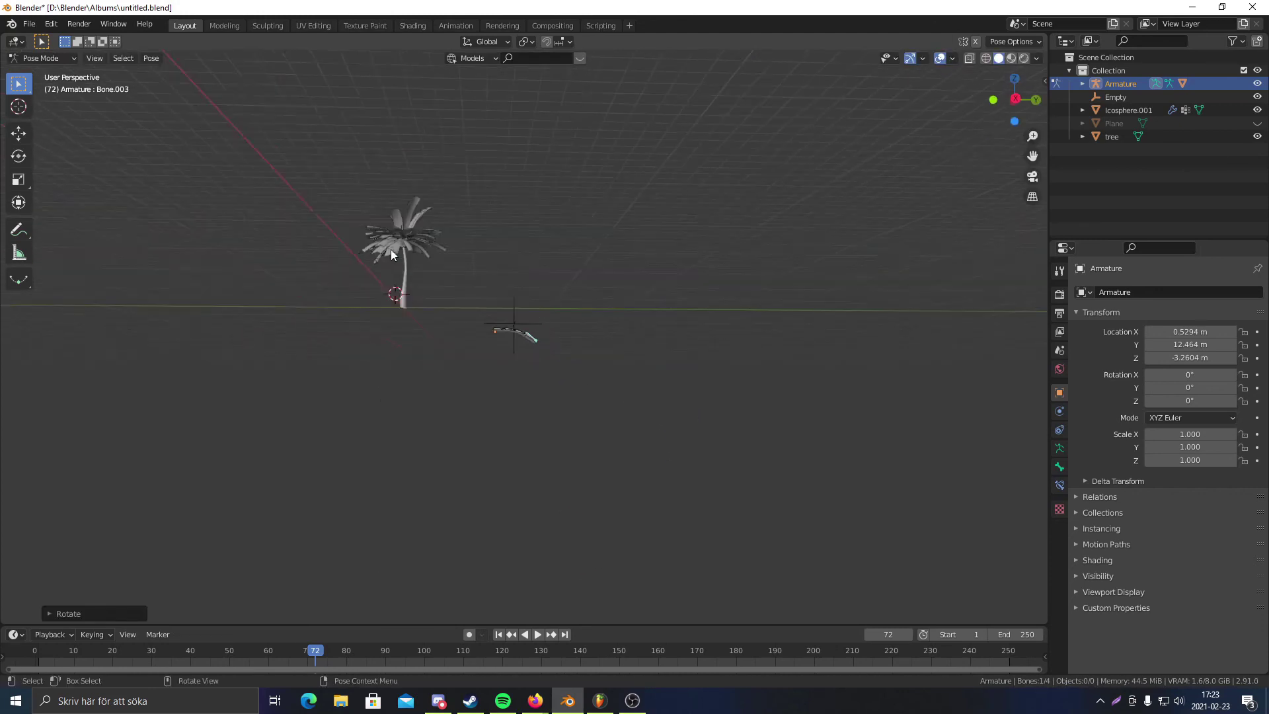
scroll(357, 234, up, 3)
middle_drag(376, 221, 532, 243)
click(47, 73)
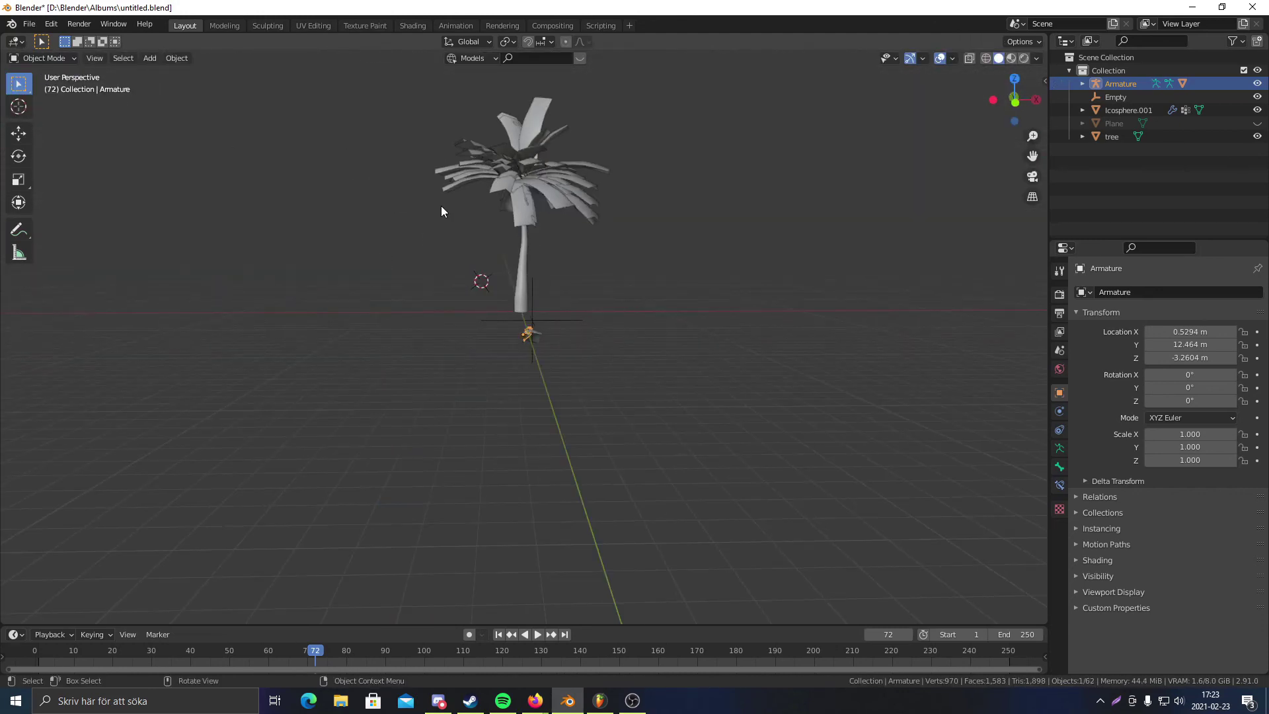
shift+middle_drag(439, 206, 422, 281)
click(1023, 58)
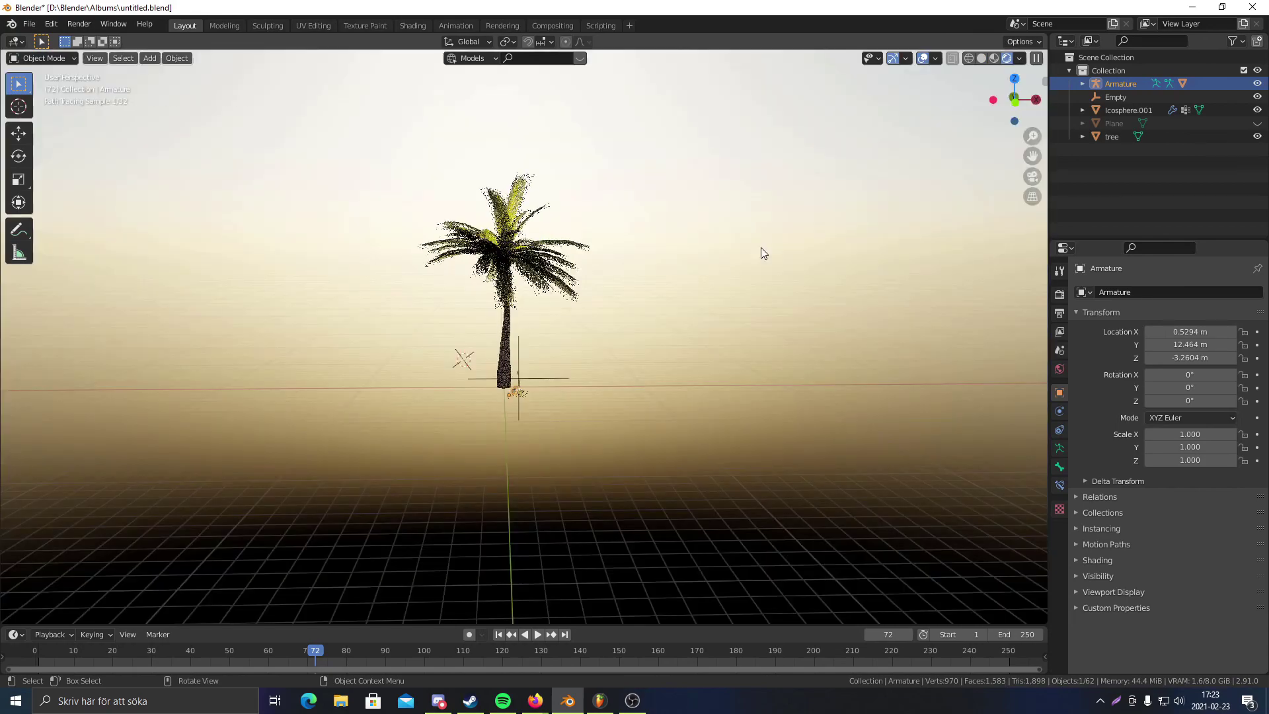
middle_drag(760, 248, 644, 291)
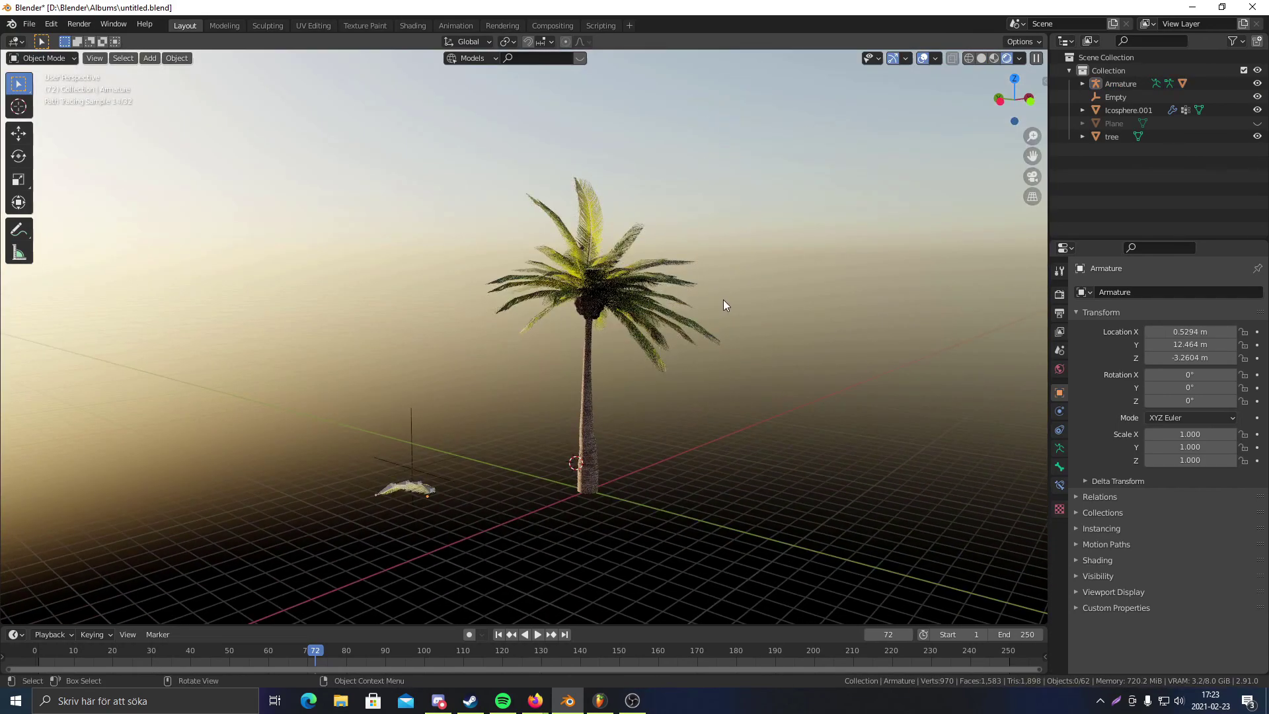
middle_drag(734, 304, 648, 311)
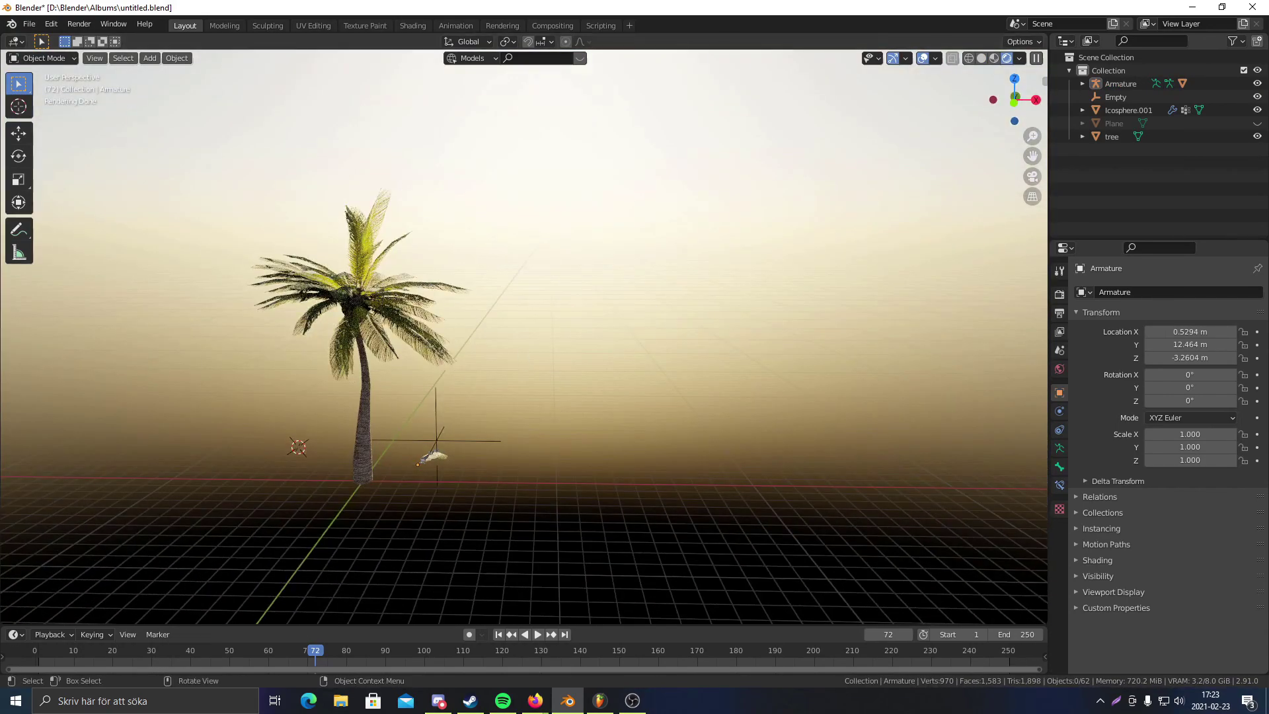